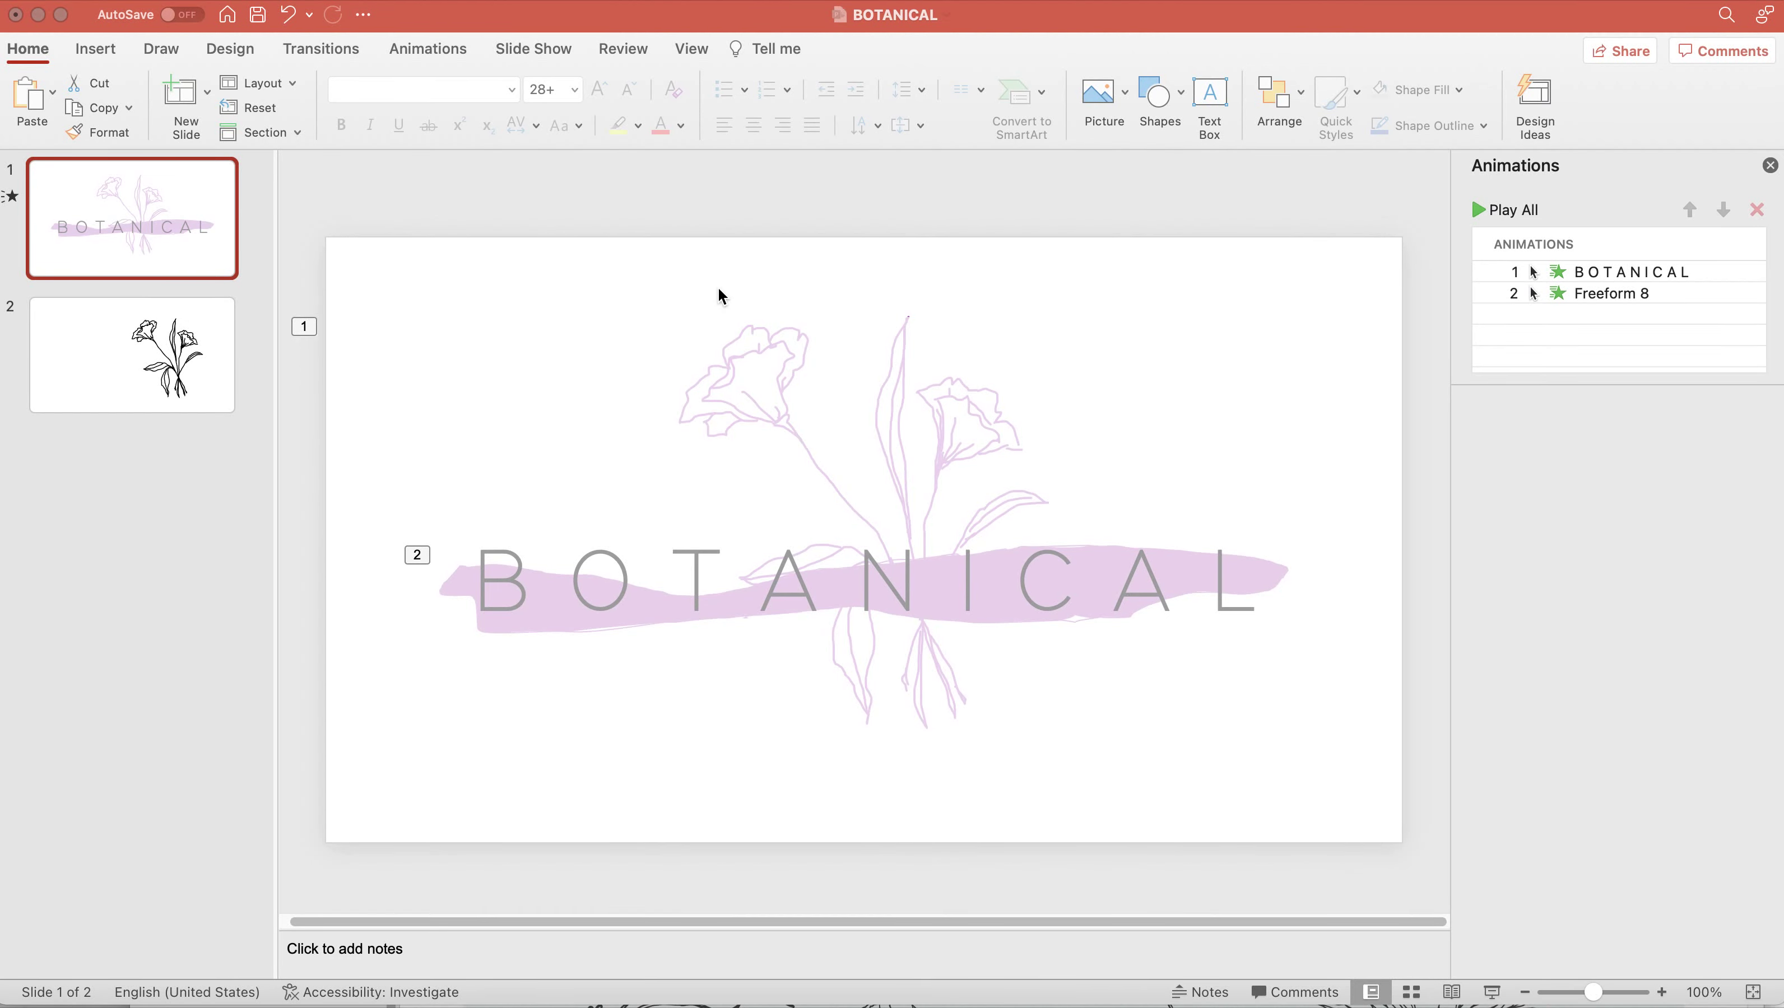
Preview the BOTANICAL title slide's two animations twice from the Animations tab
{"action": "left_click", "coordinate": [428, 51]}
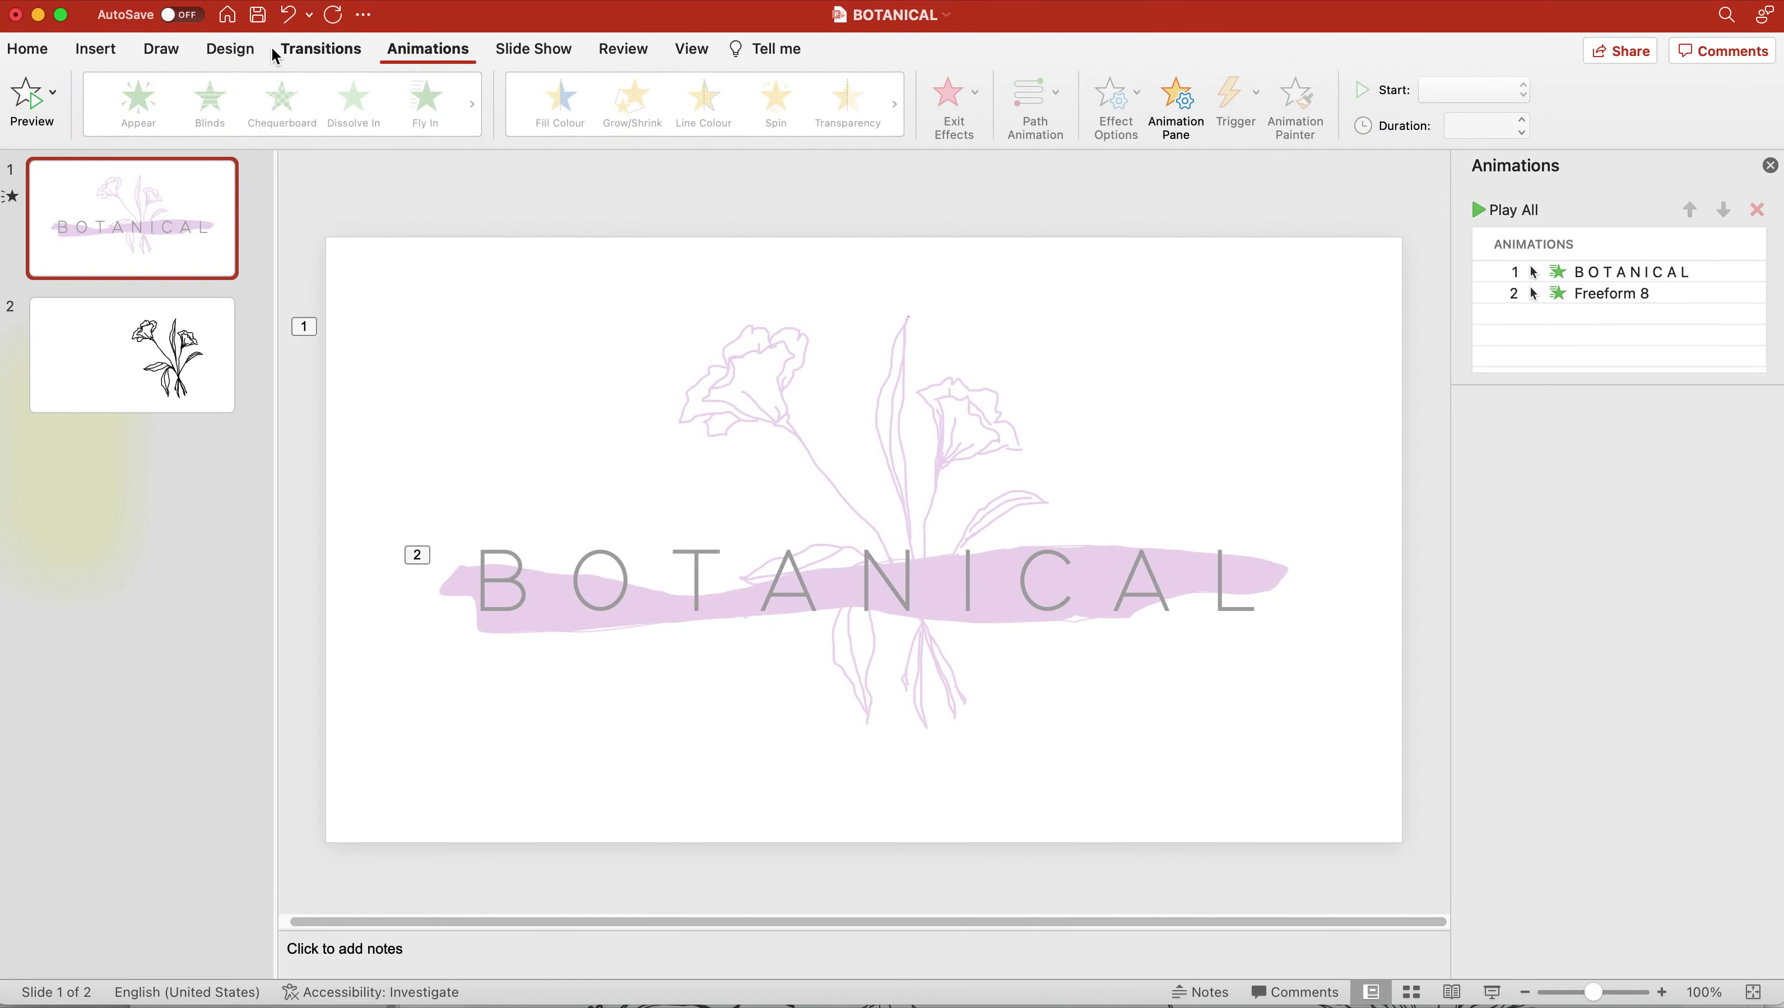
{"action": "left_click", "coordinate": [44, 113]}
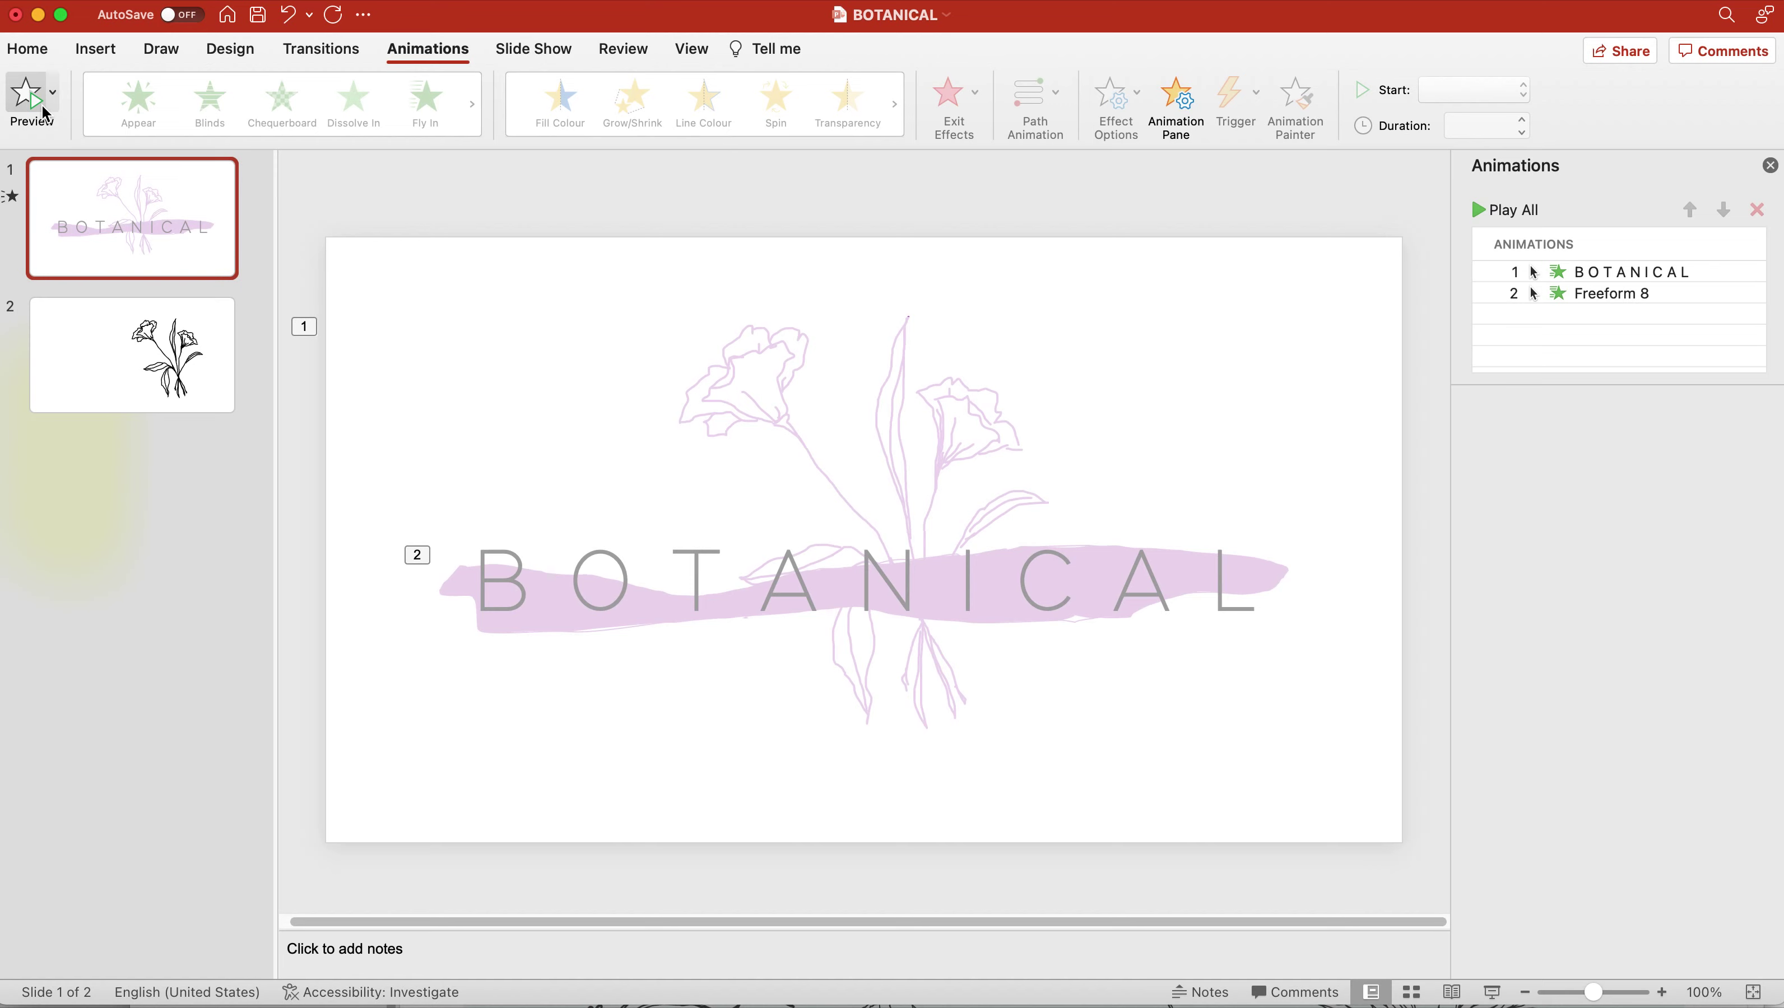
{"action": "left_click", "coordinate": [43, 113]}
{"action": "right_click", "coordinate": [109, 187]}
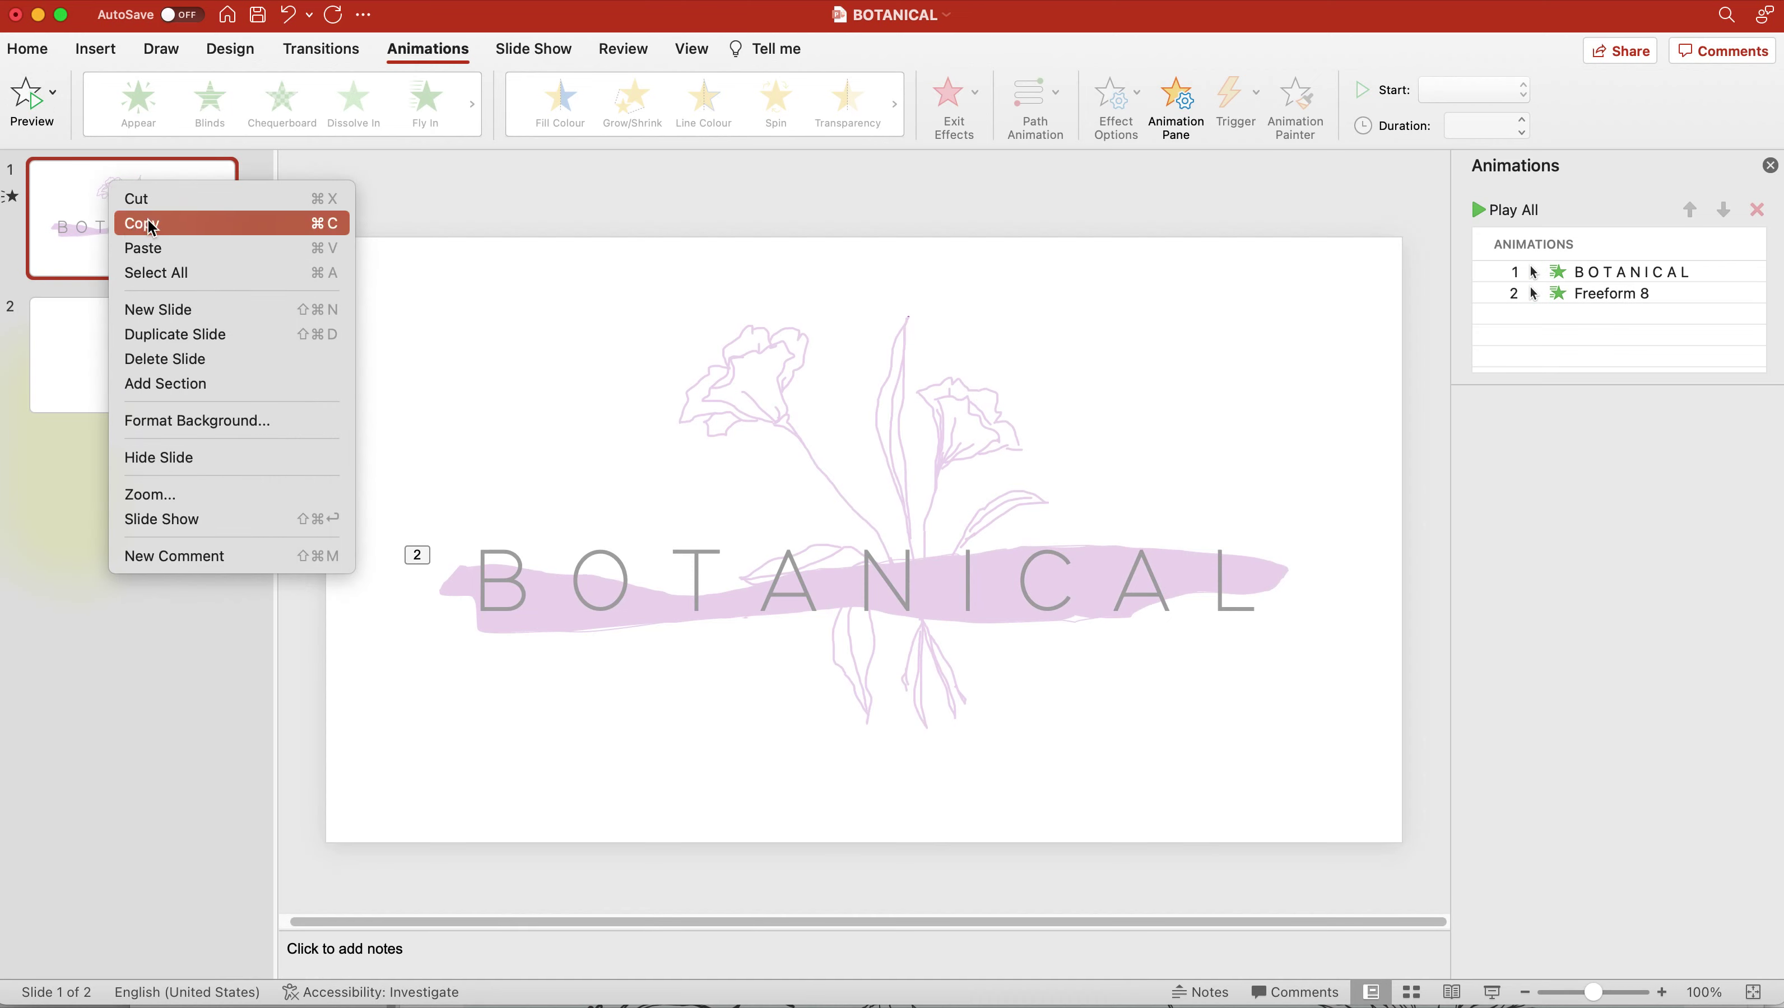
Insert a new slide after the title slide, delete its empty placeholders, and return to slide 1
{"action": "left_click", "coordinate": [212, 315]}
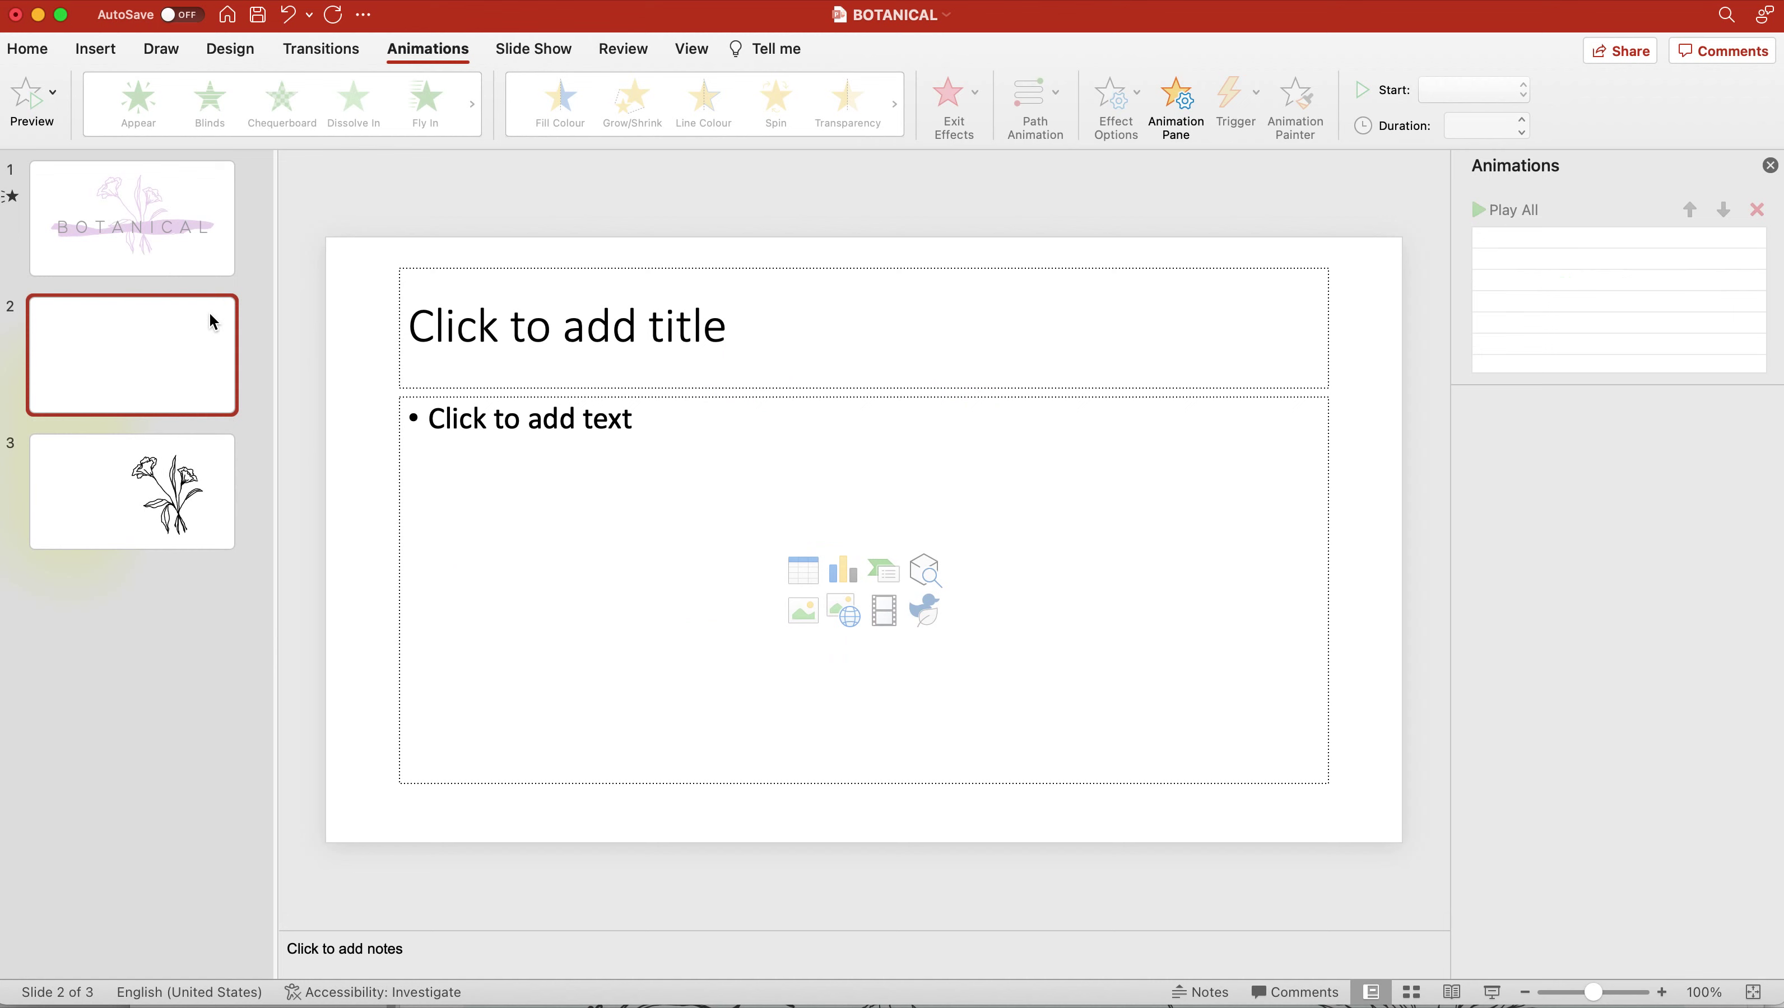
{"action": "mouse_move", "coordinate": [321, 191]}
{"action": "left_mouse_down"}
{"action": "mouse_move", "coordinate": [1278, 853]}
{"action": "mouse_move", "coordinate": [1563, 868]}
{"action": "left_mouse_up"}
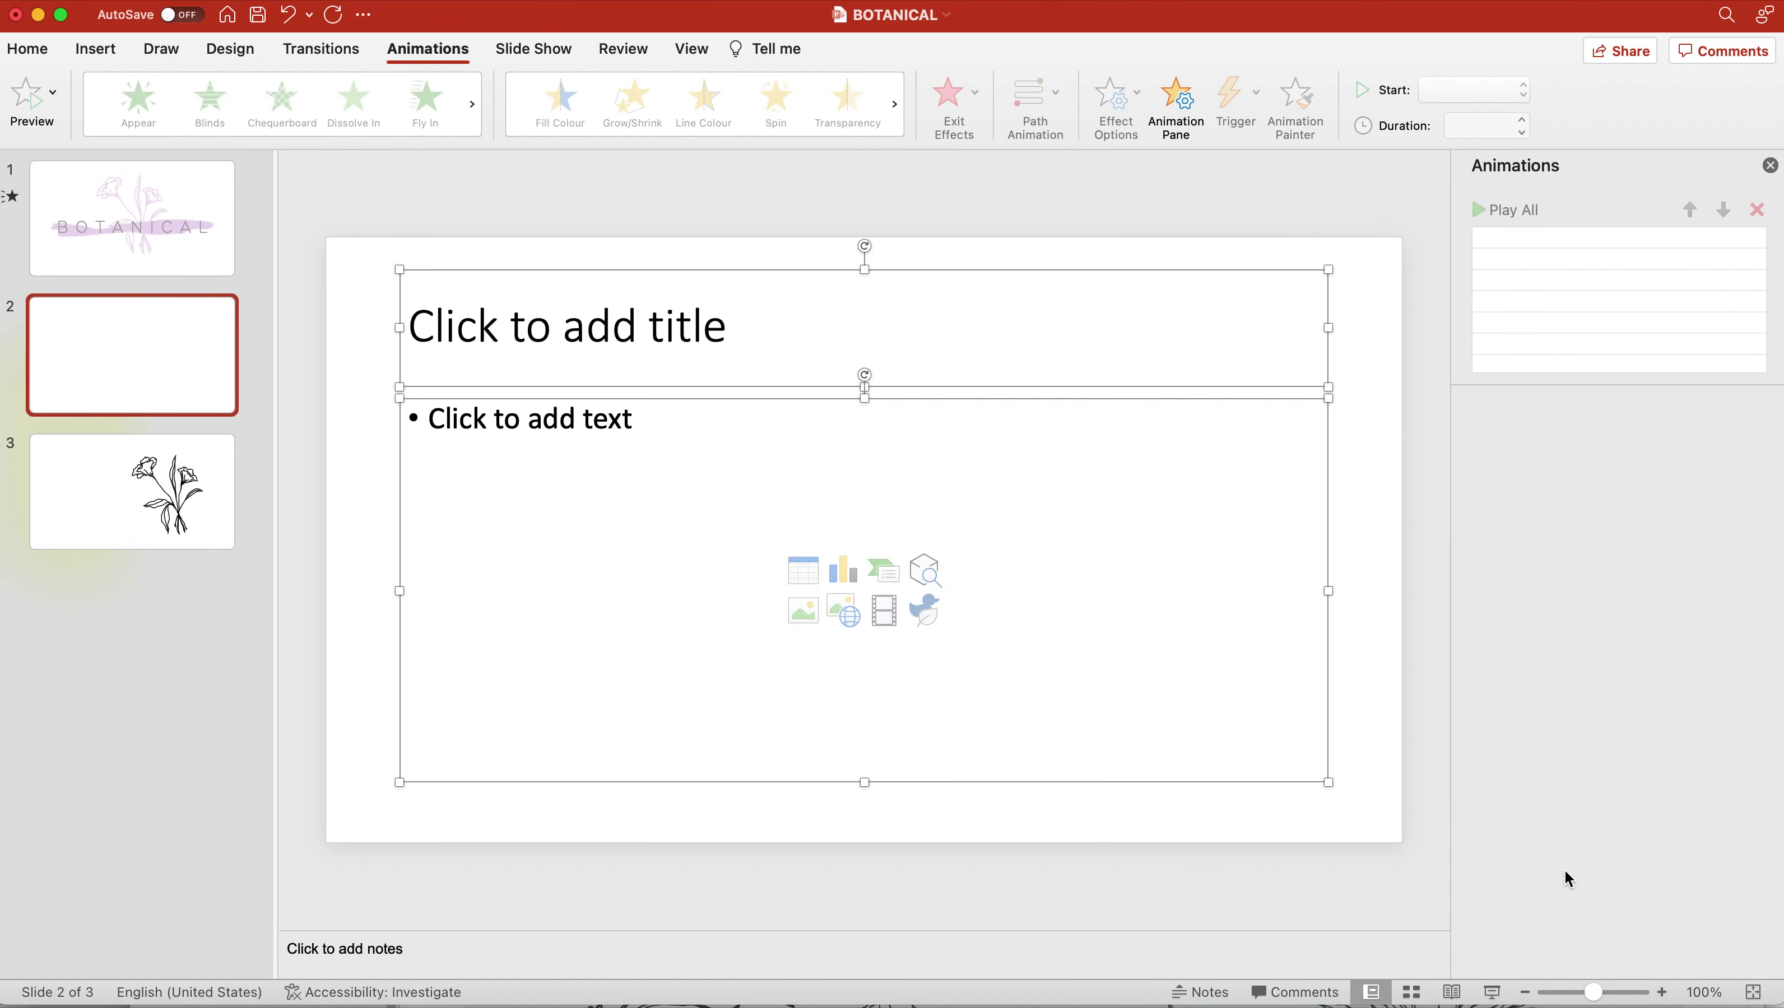
{"action": "key", "text": "Delete"}
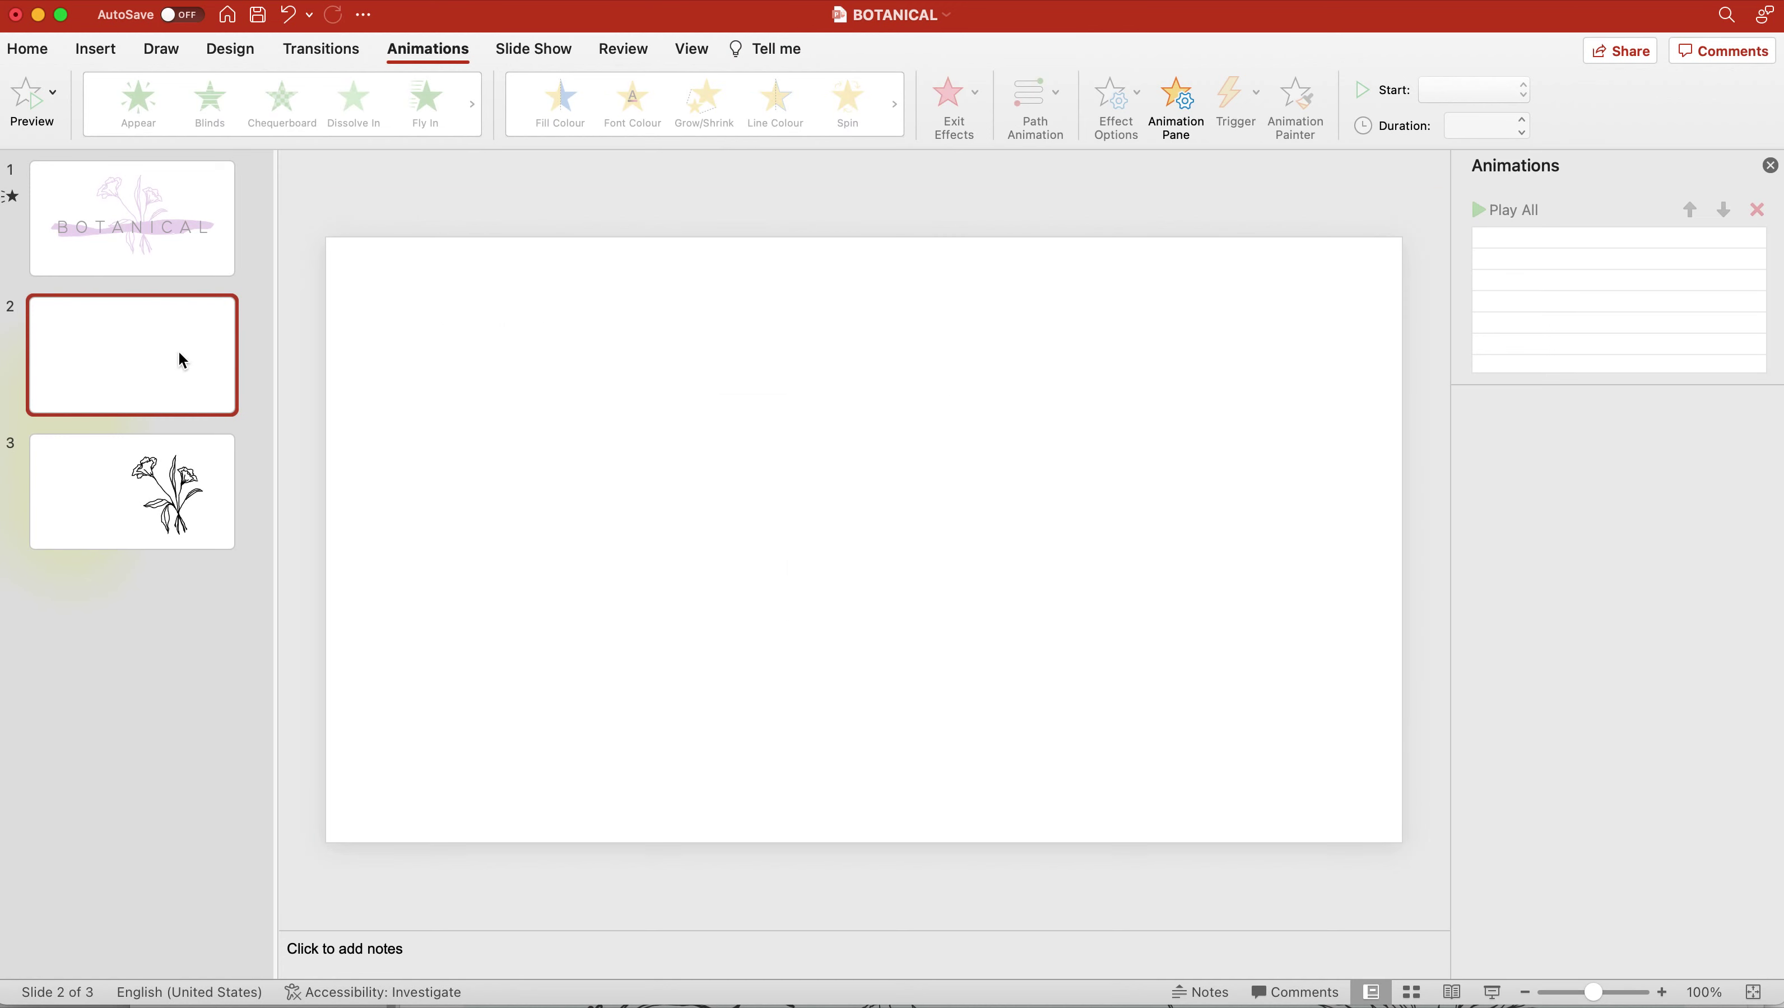
{"action": "left_click", "coordinate": [158, 260]}
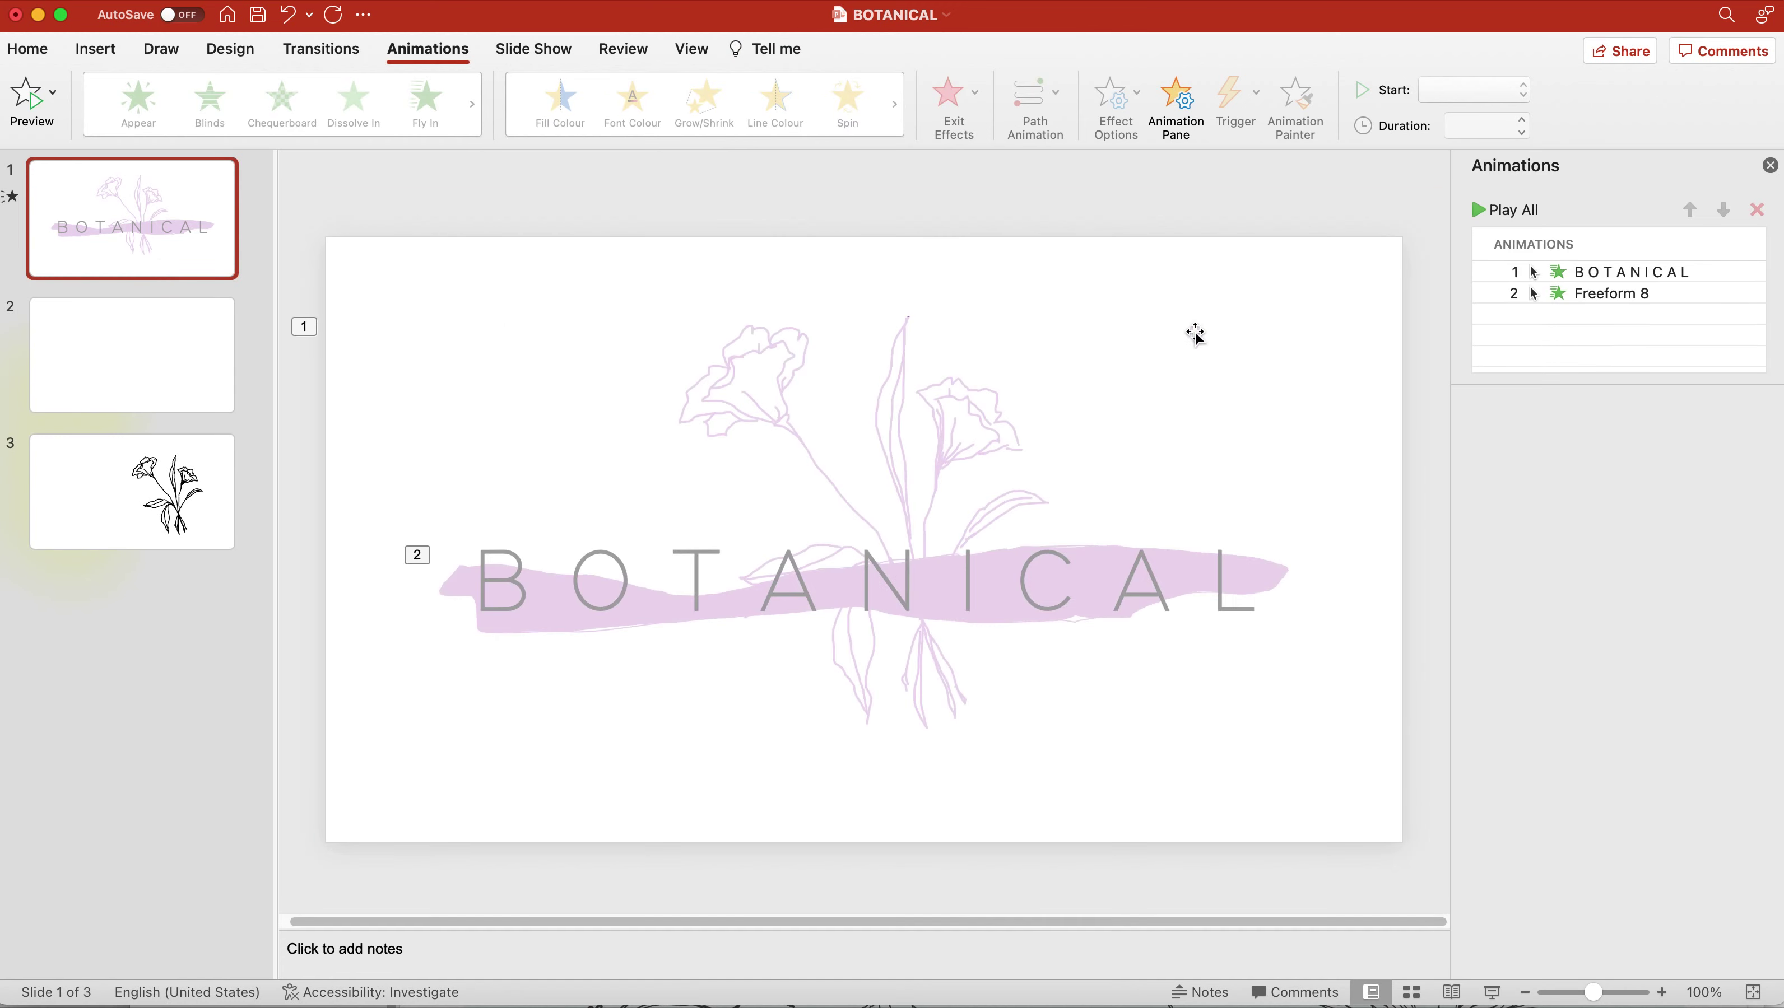
Duplicate the BOTANICAL text box, cut the copy, and paste it onto slide 2
{"action": "left_click", "coordinate": [1018, 580]}
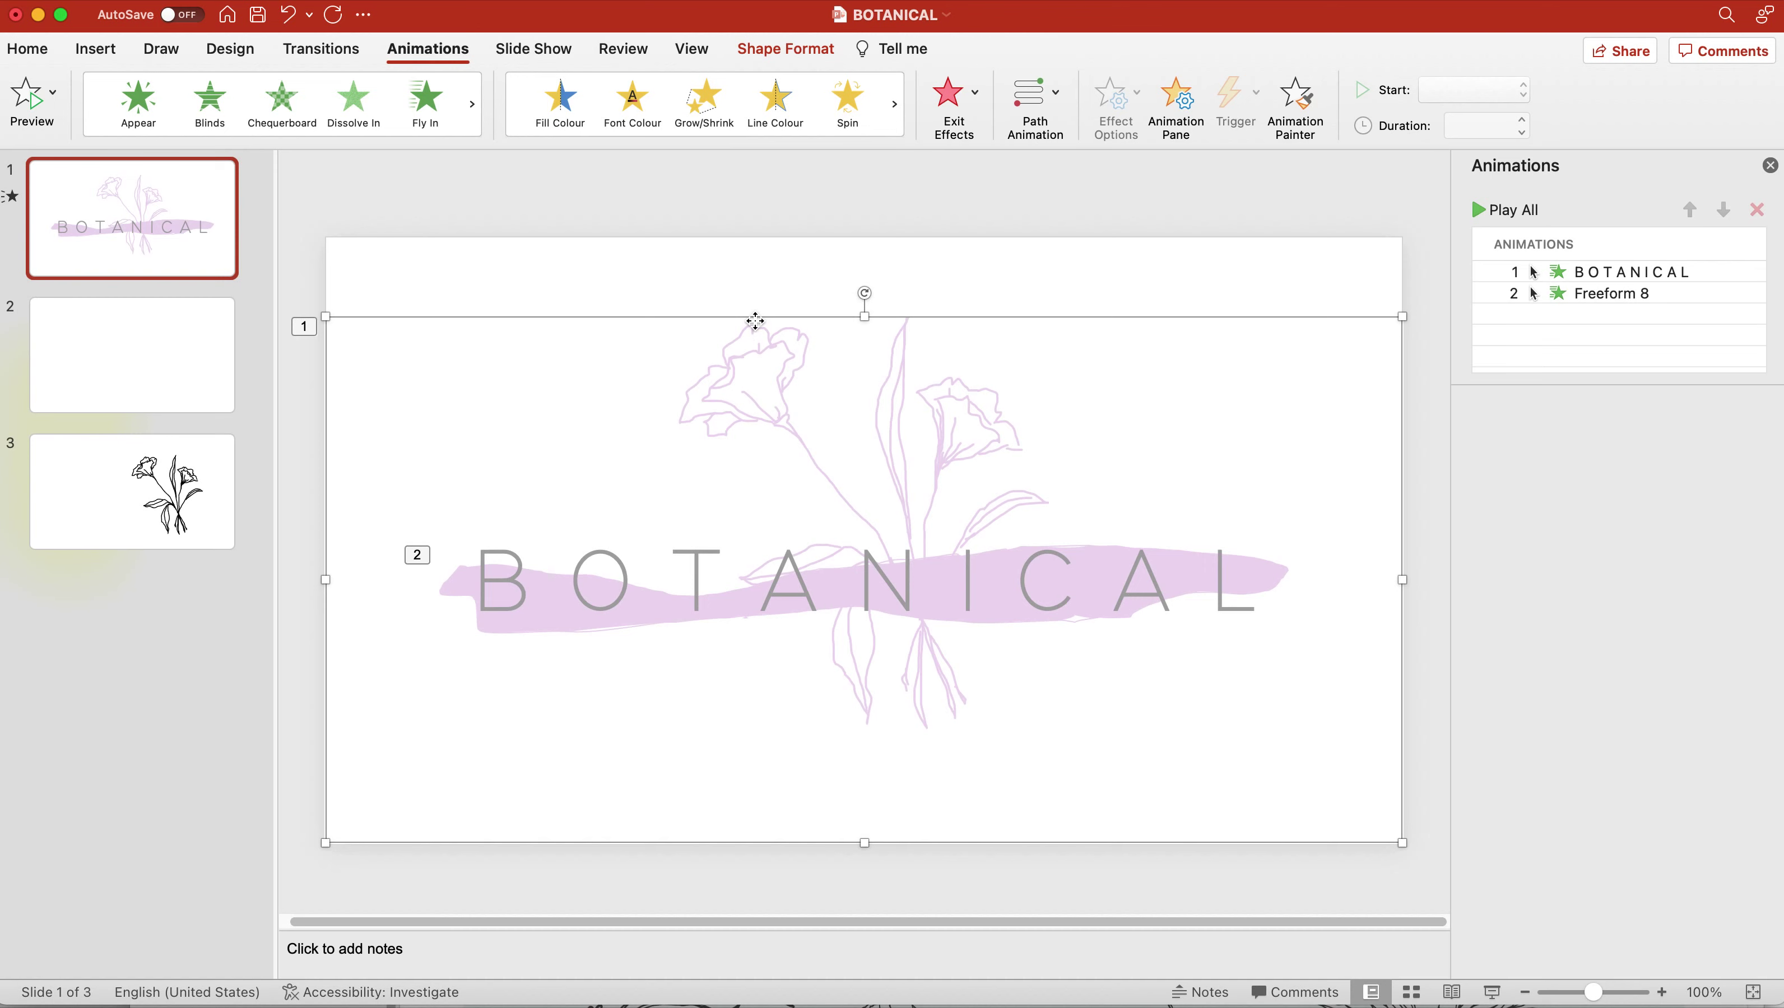
{"action": "key", "text": "super+c"}
{"action": "key", "text": "super+v"}
{"action": "left_click_drag", "start_coordinate": [753, 323], "coordinate": [732, 367]}
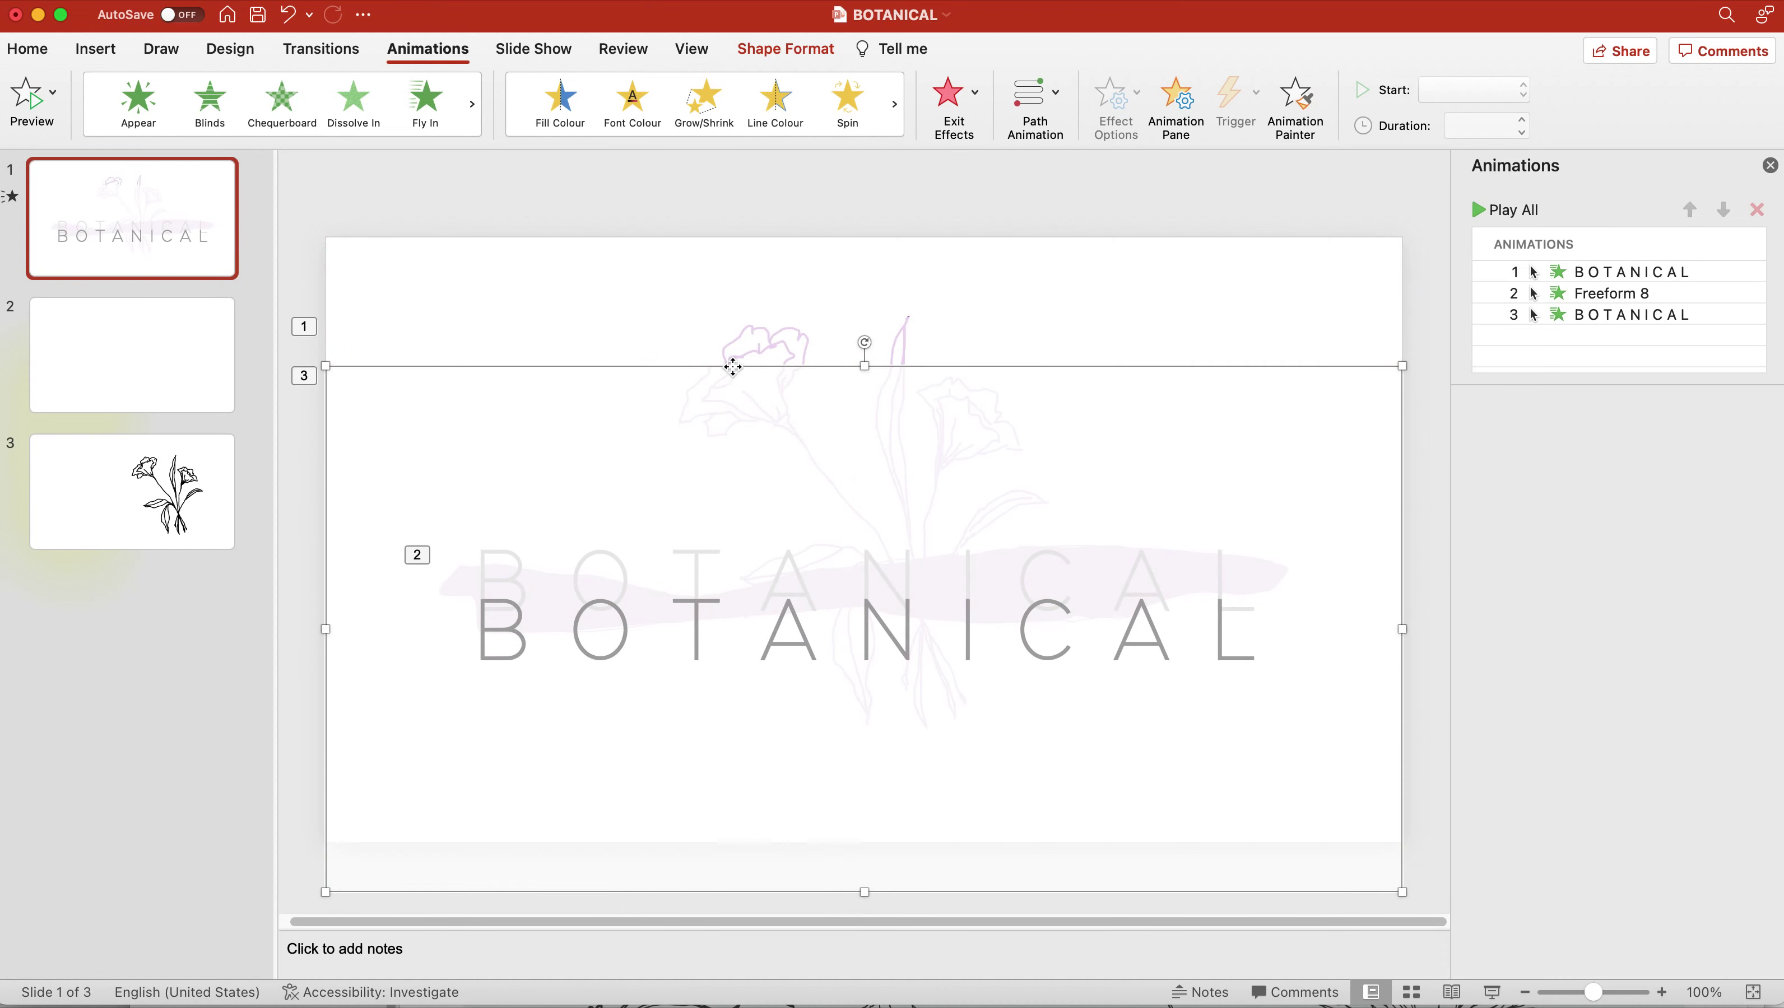
{"action": "right_click", "coordinate": [733, 367]}
{"action": "left_click", "coordinate": [759, 381]}
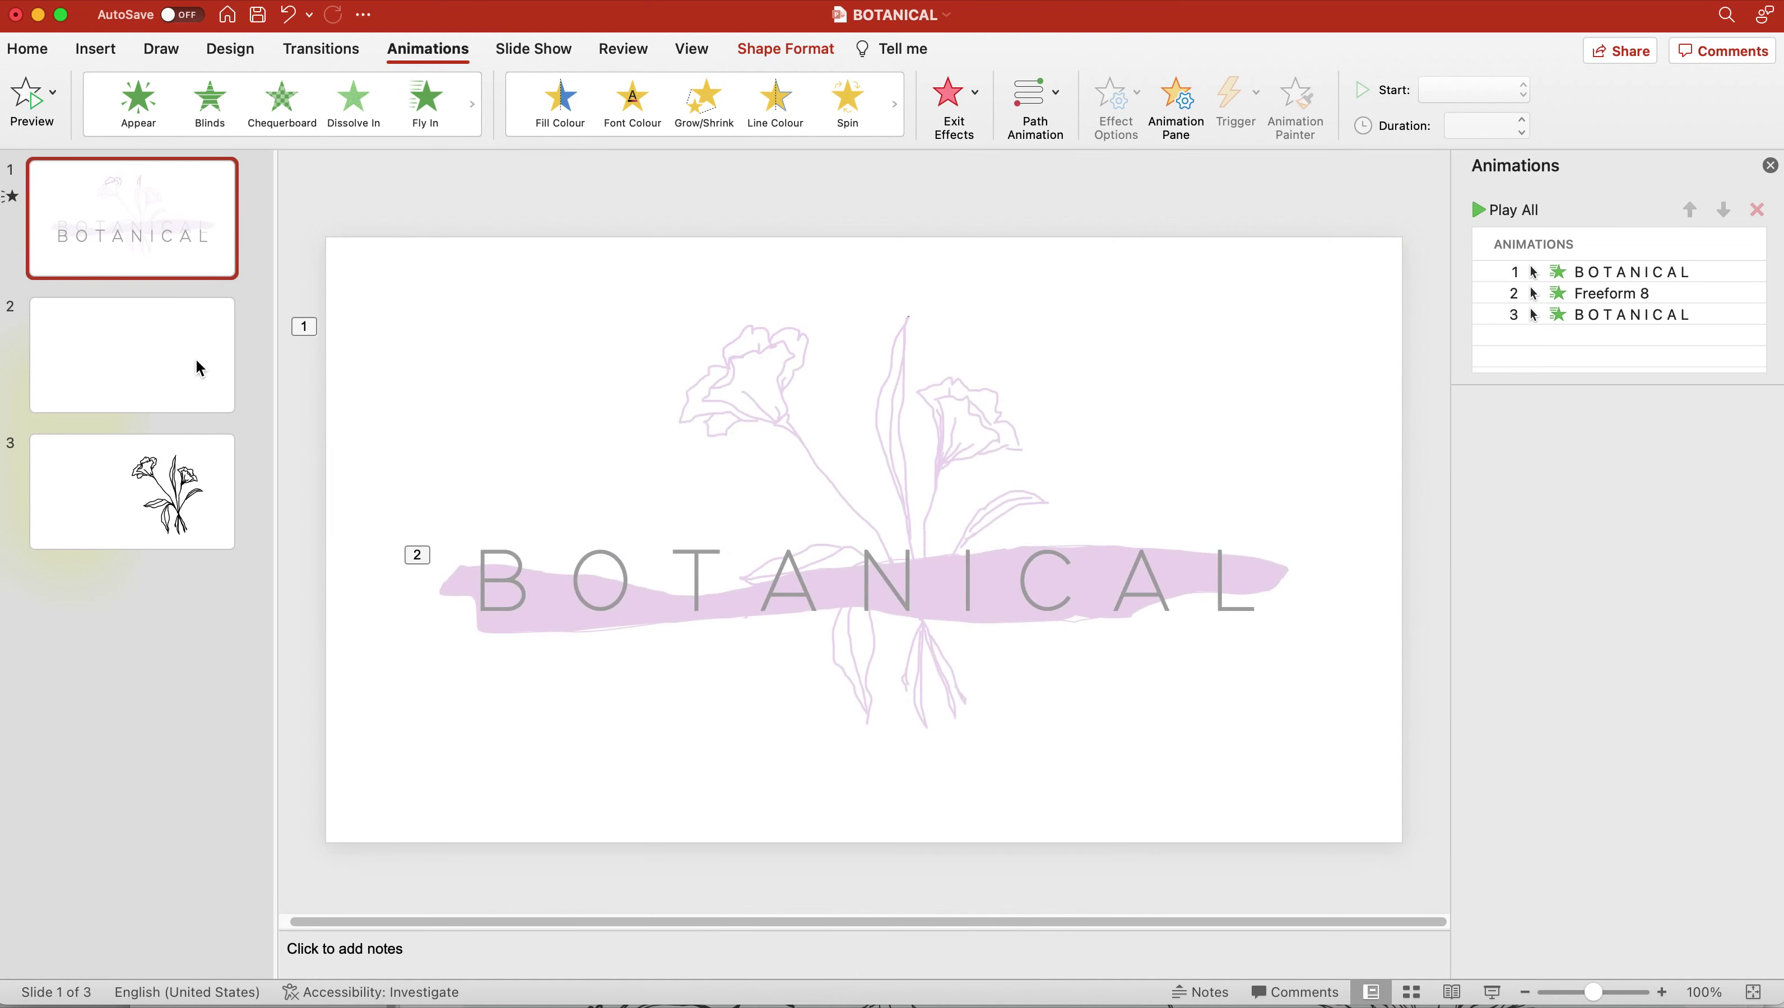
{"action": "left_click", "coordinate": [195, 357]}
{"action": "right_click", "coordinate": [534, 372]}
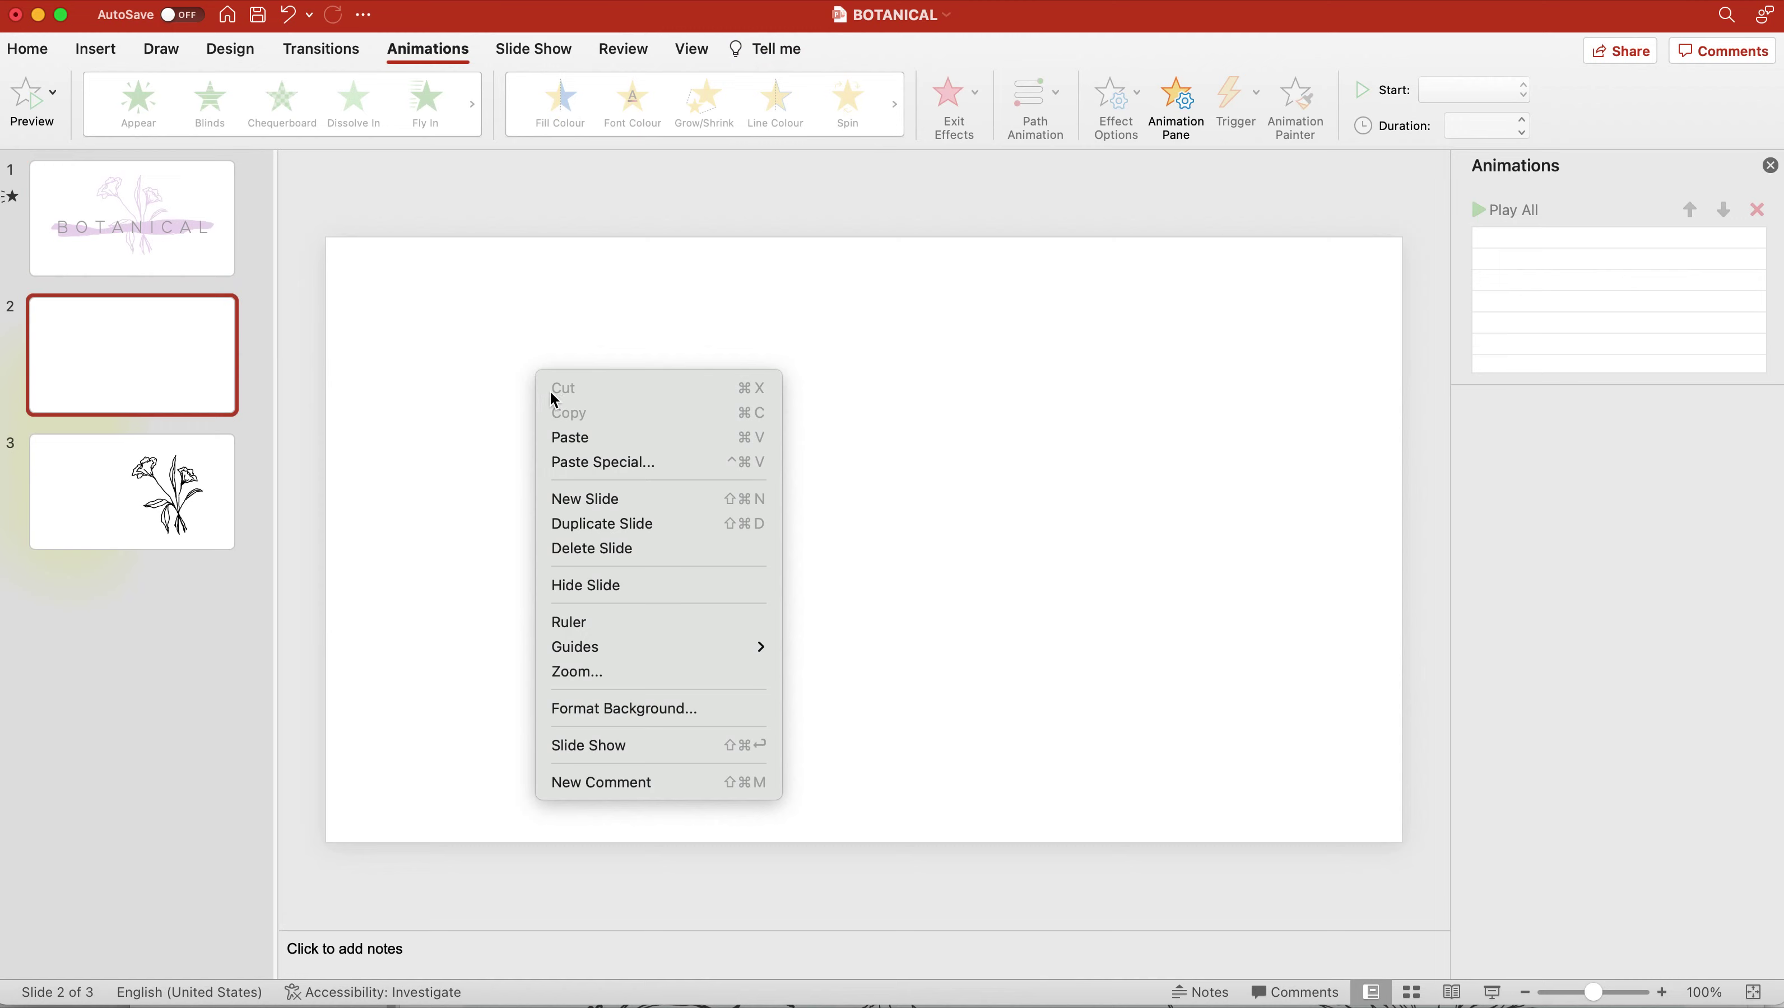
{"action": "left_click", "coordinate": [583, 436]}
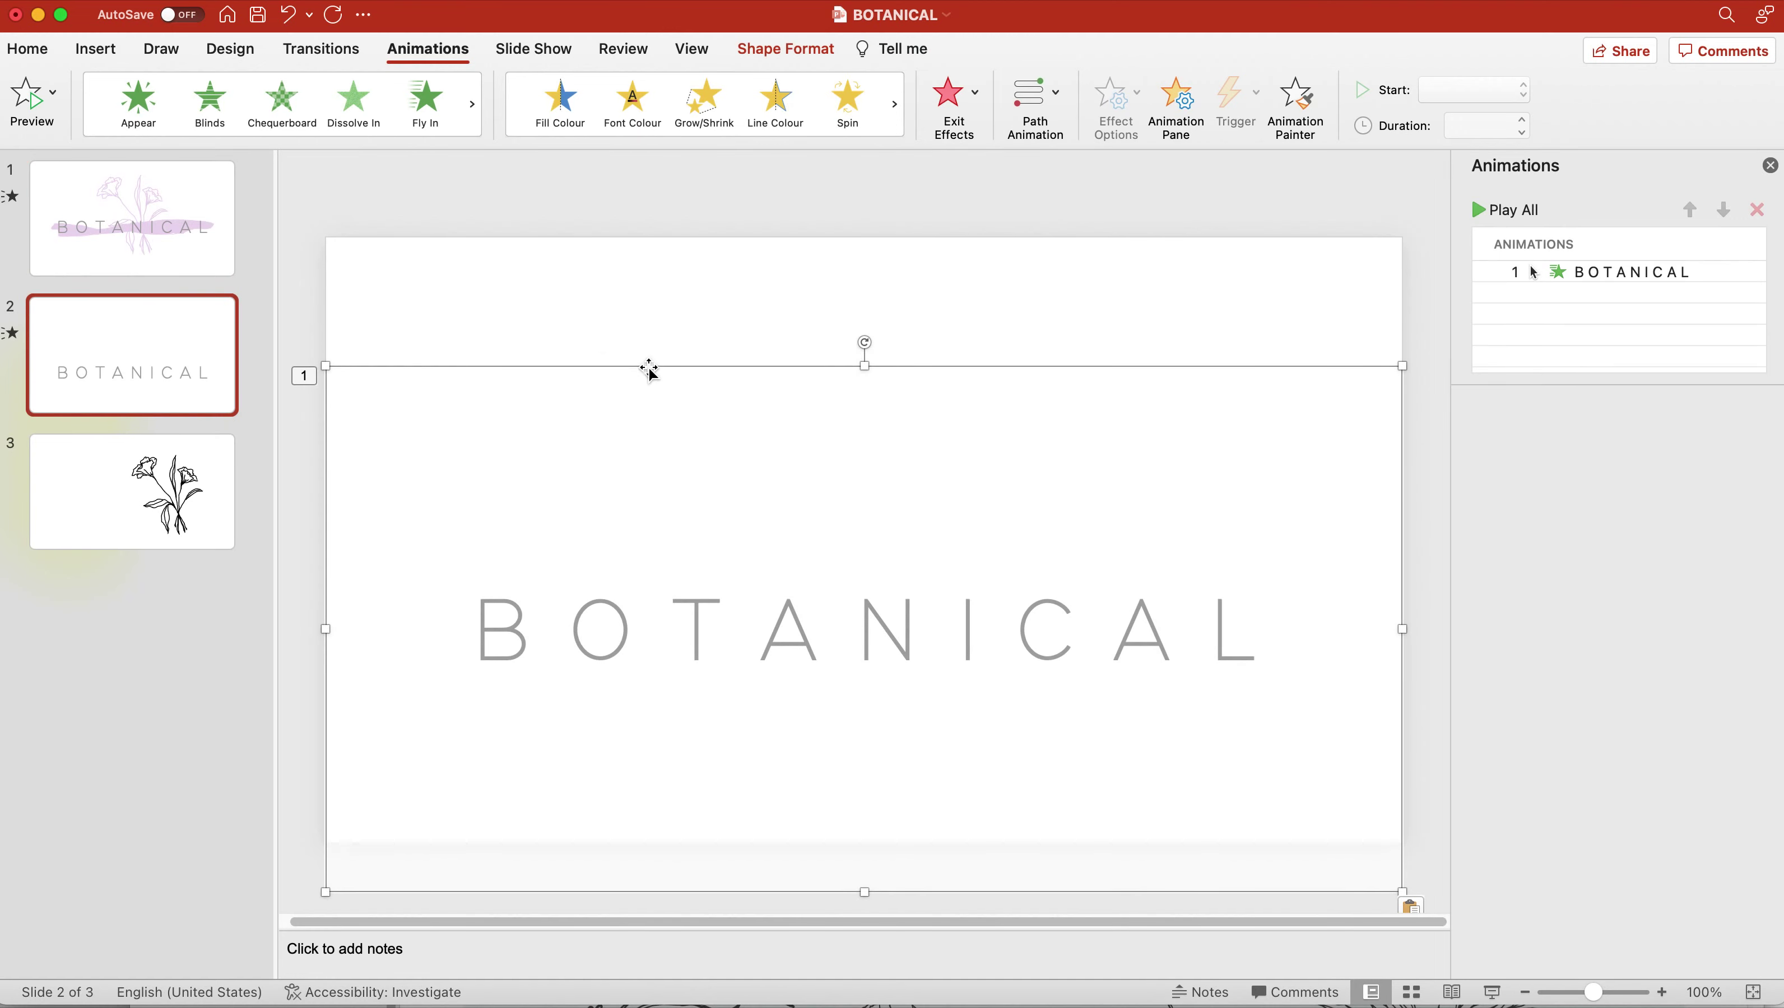
Move slide 2's BOTANICAL text box up to the slide centre and click into its text
{"action": "left_click_drag", "start_coordinate": [649, 358], "coordinate": [651, 258]}
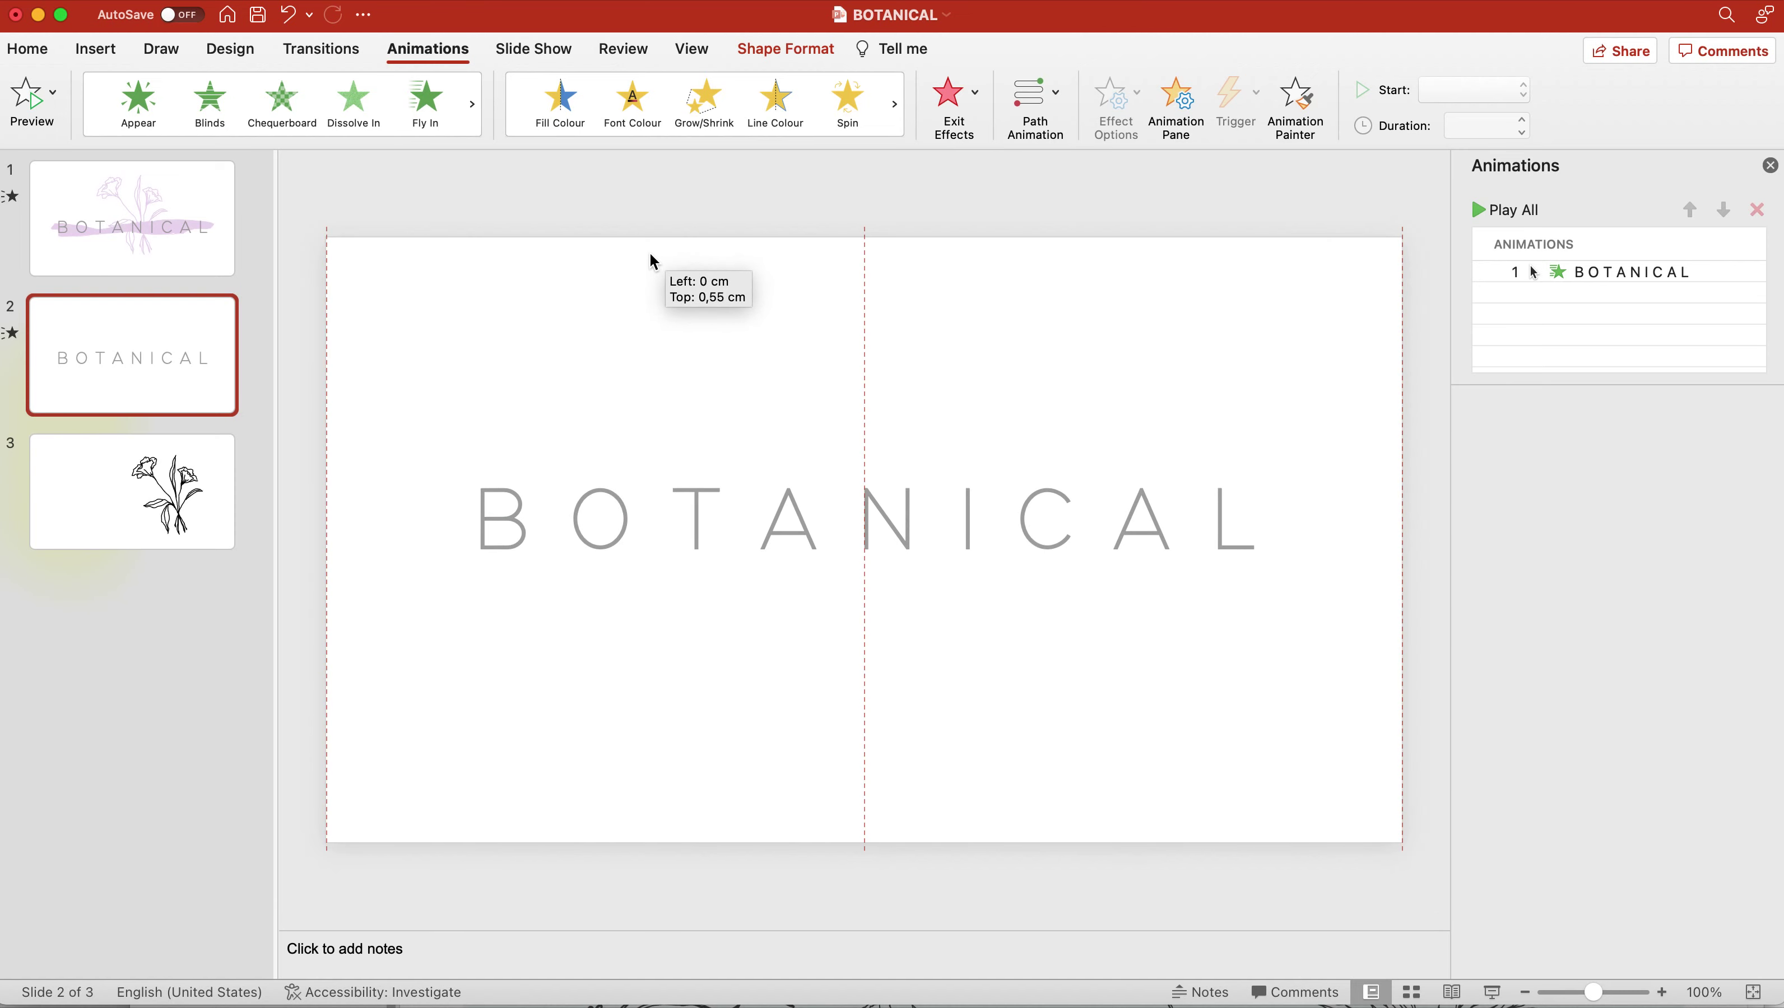
{"action": "left_click_drag", "start_coordinate": [650, 255], "coordinate": [651, 276]}
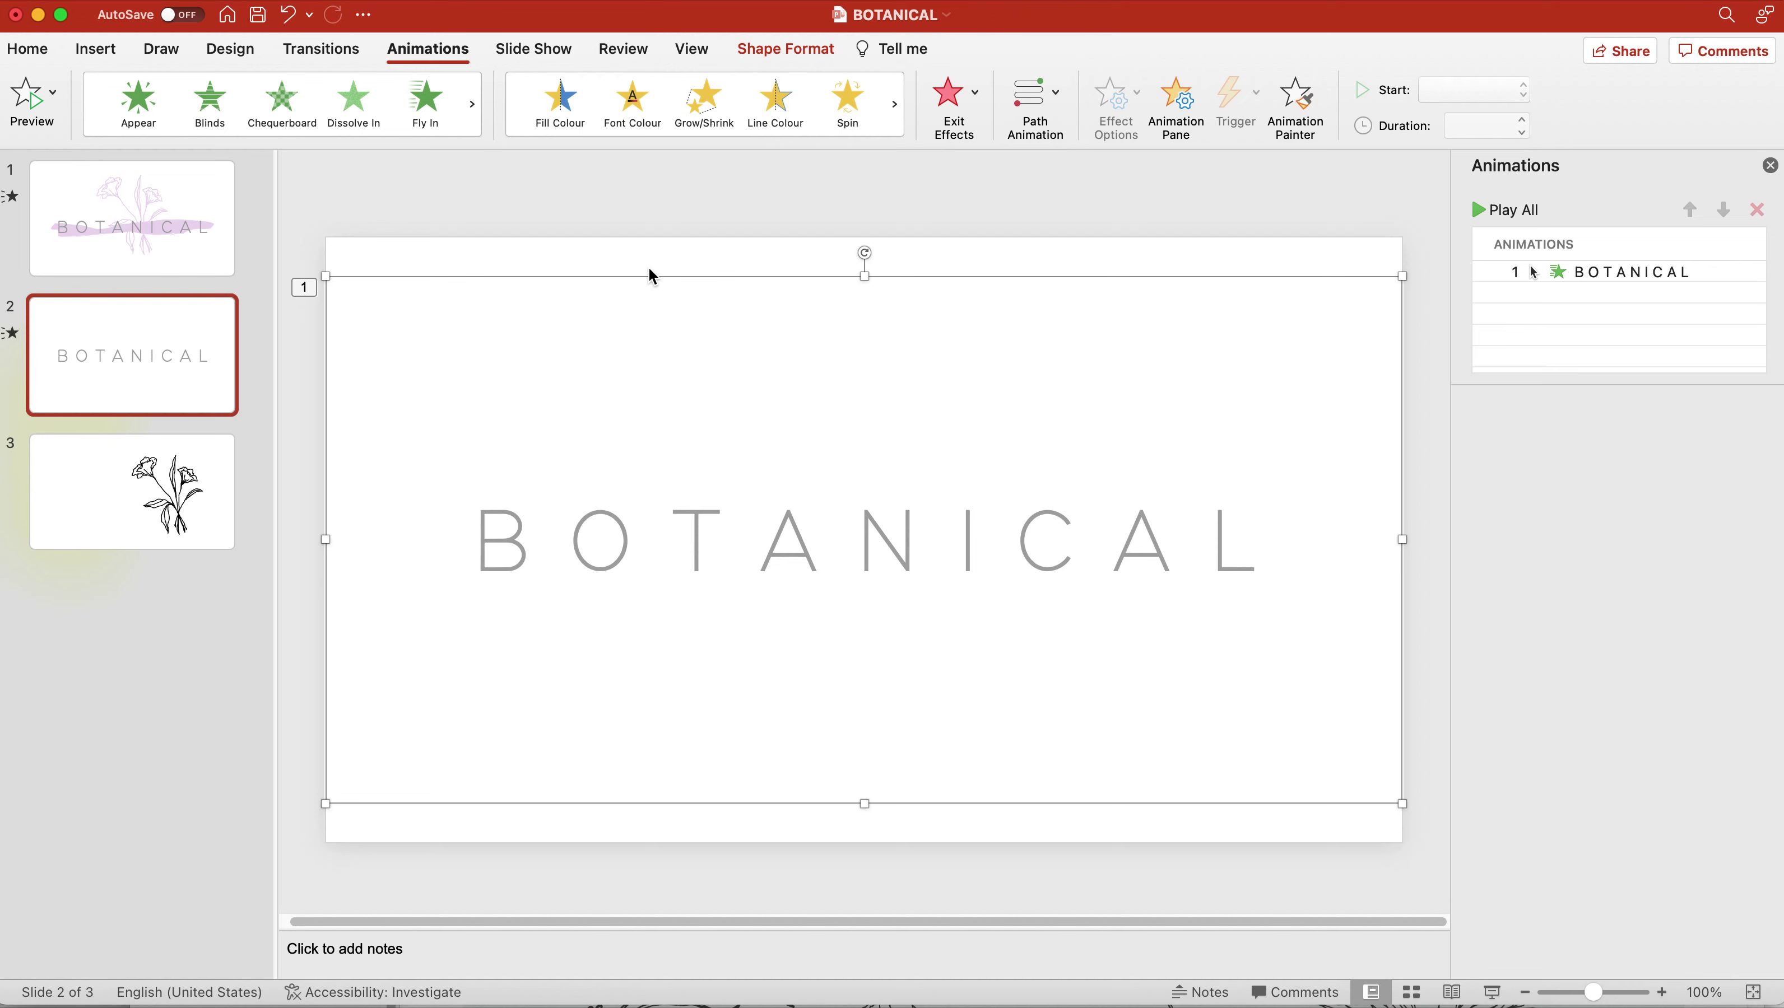
{"action": "left_click", "coordinate": [678, 517]}
{"action": "key", "text": "Return"}
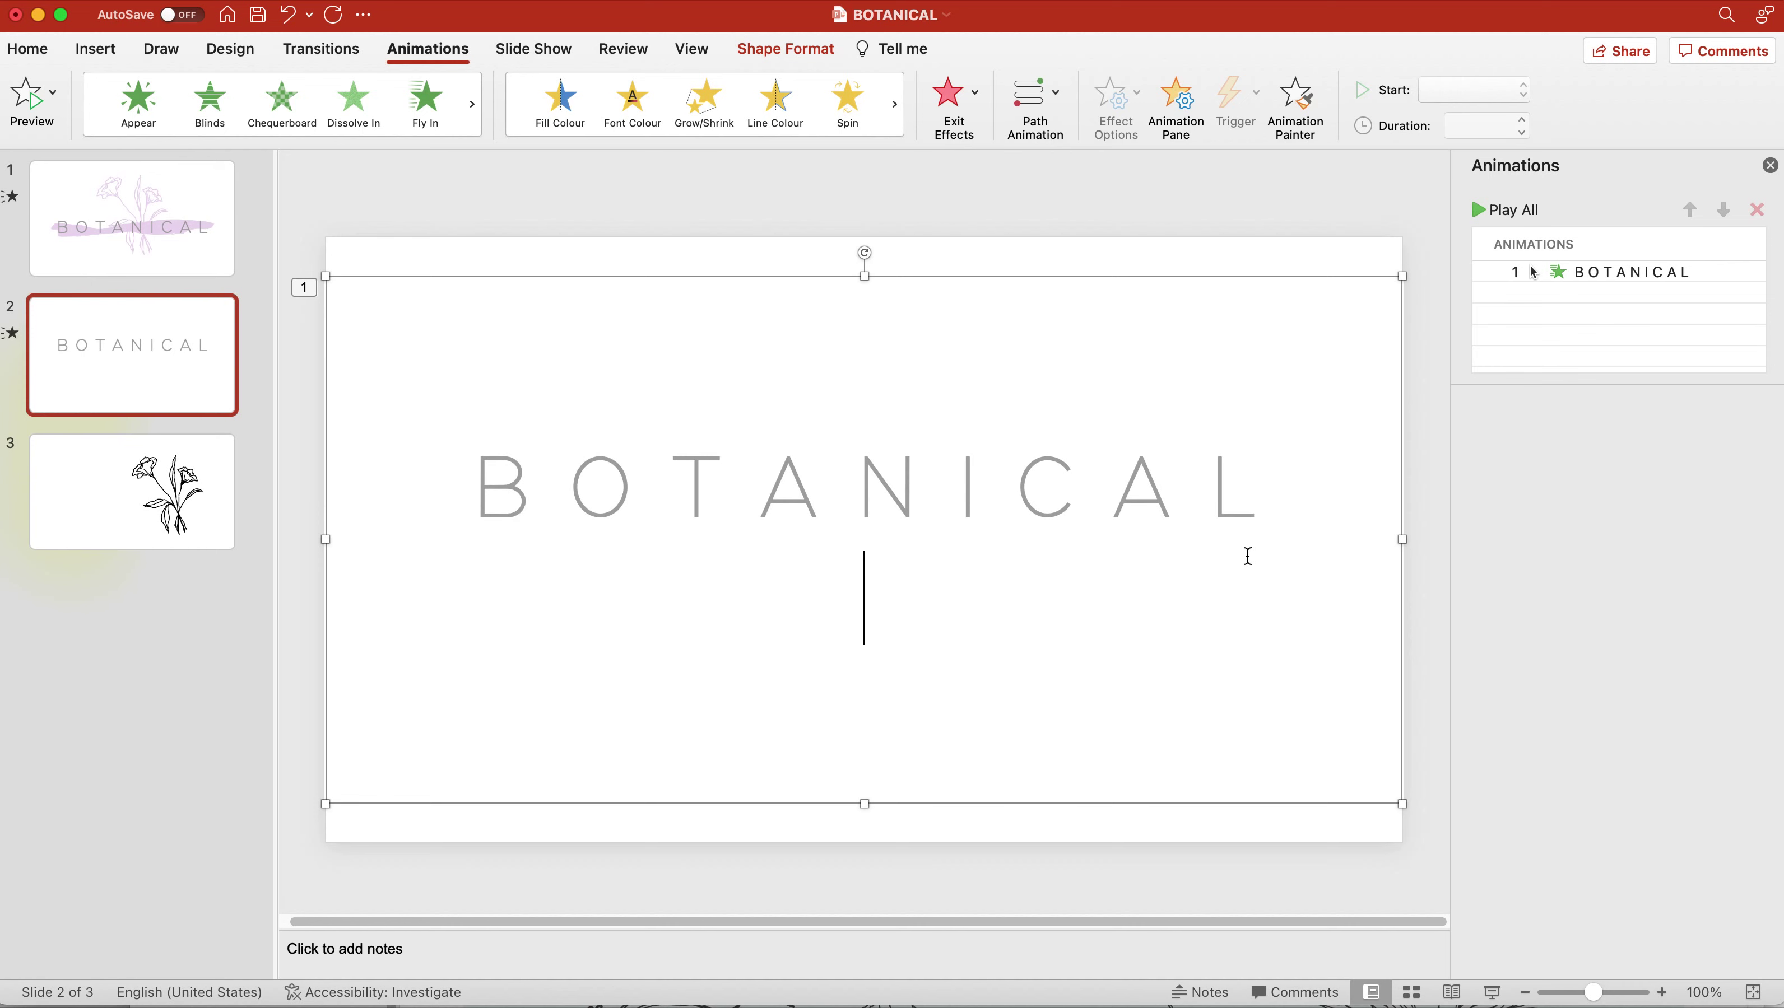
{"action": "type", "text": "use "}
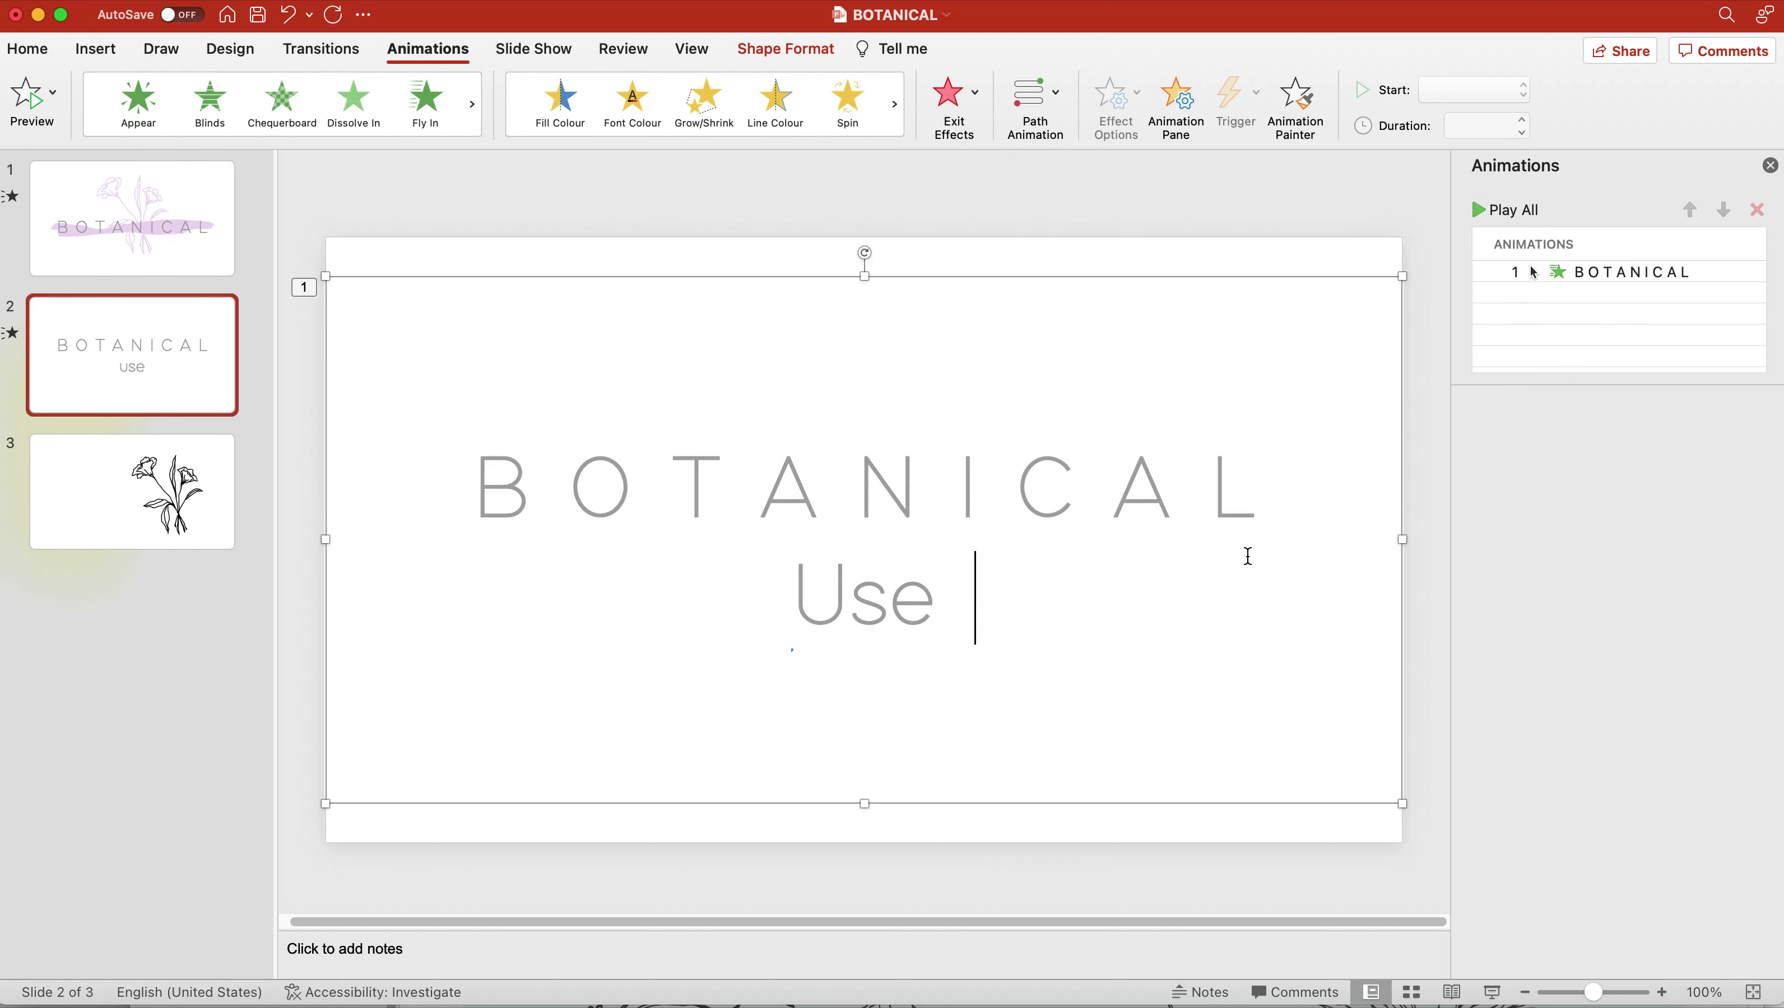
{"action": "type", "text": "a modern "}
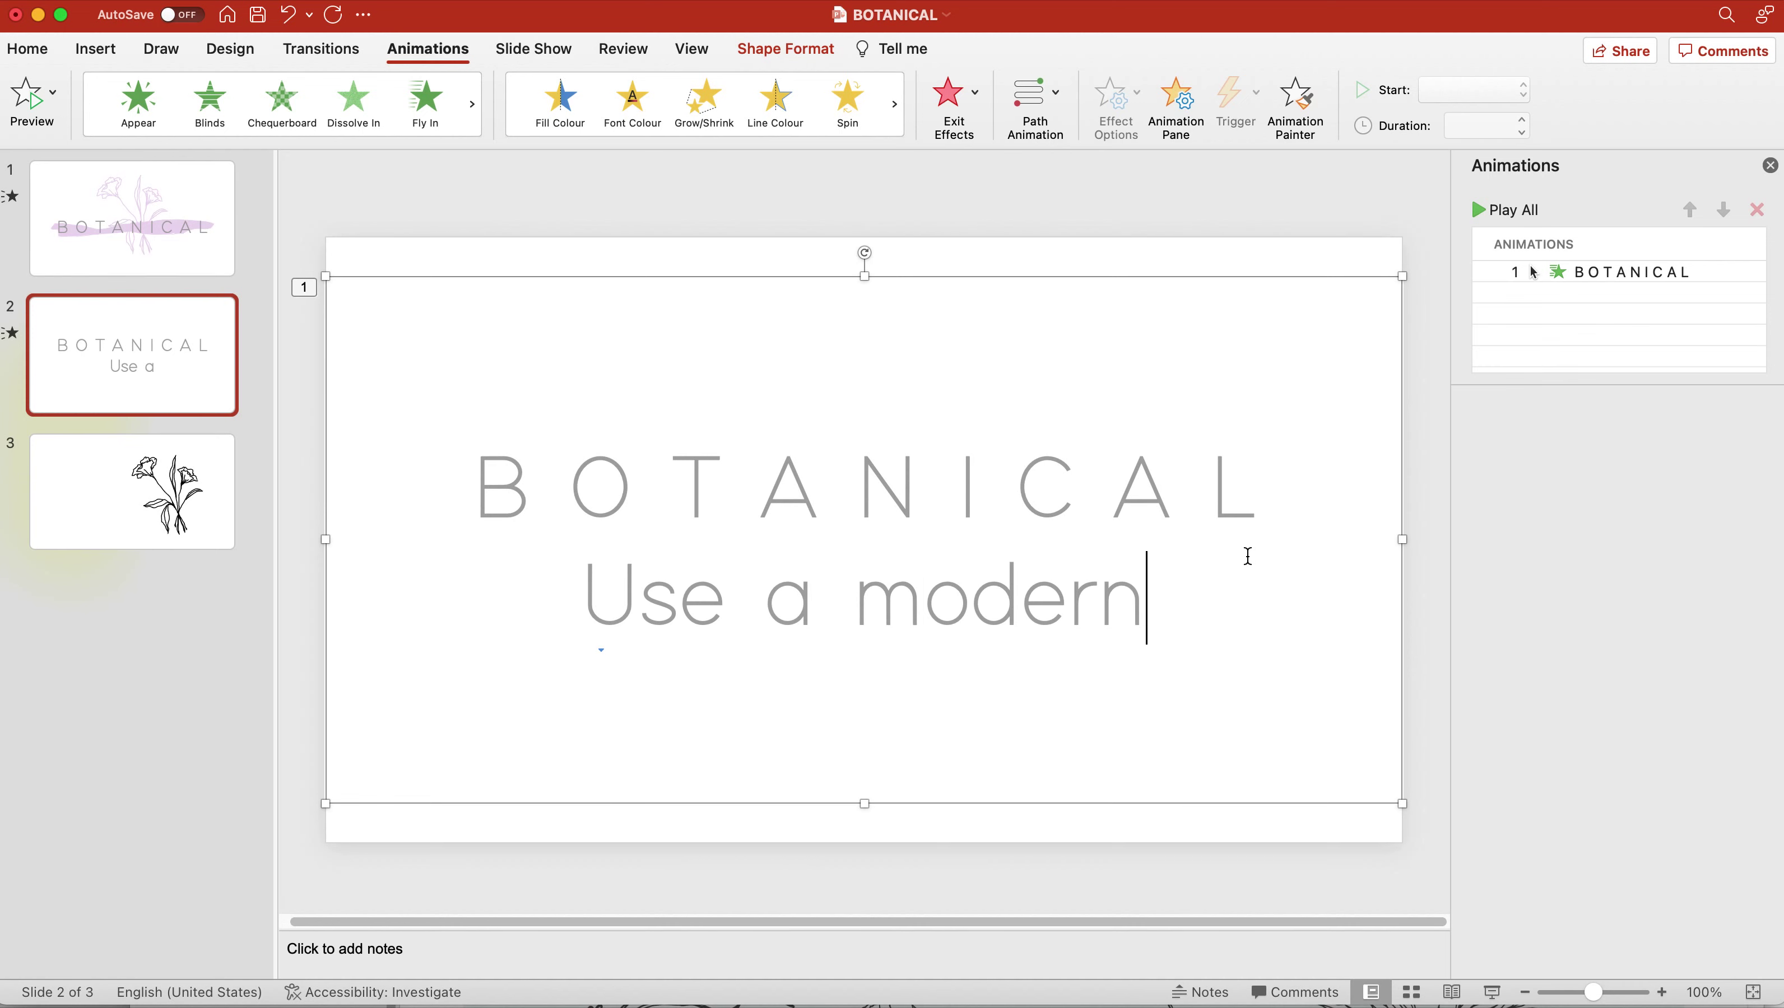
{"action": "type", "text": "font"}
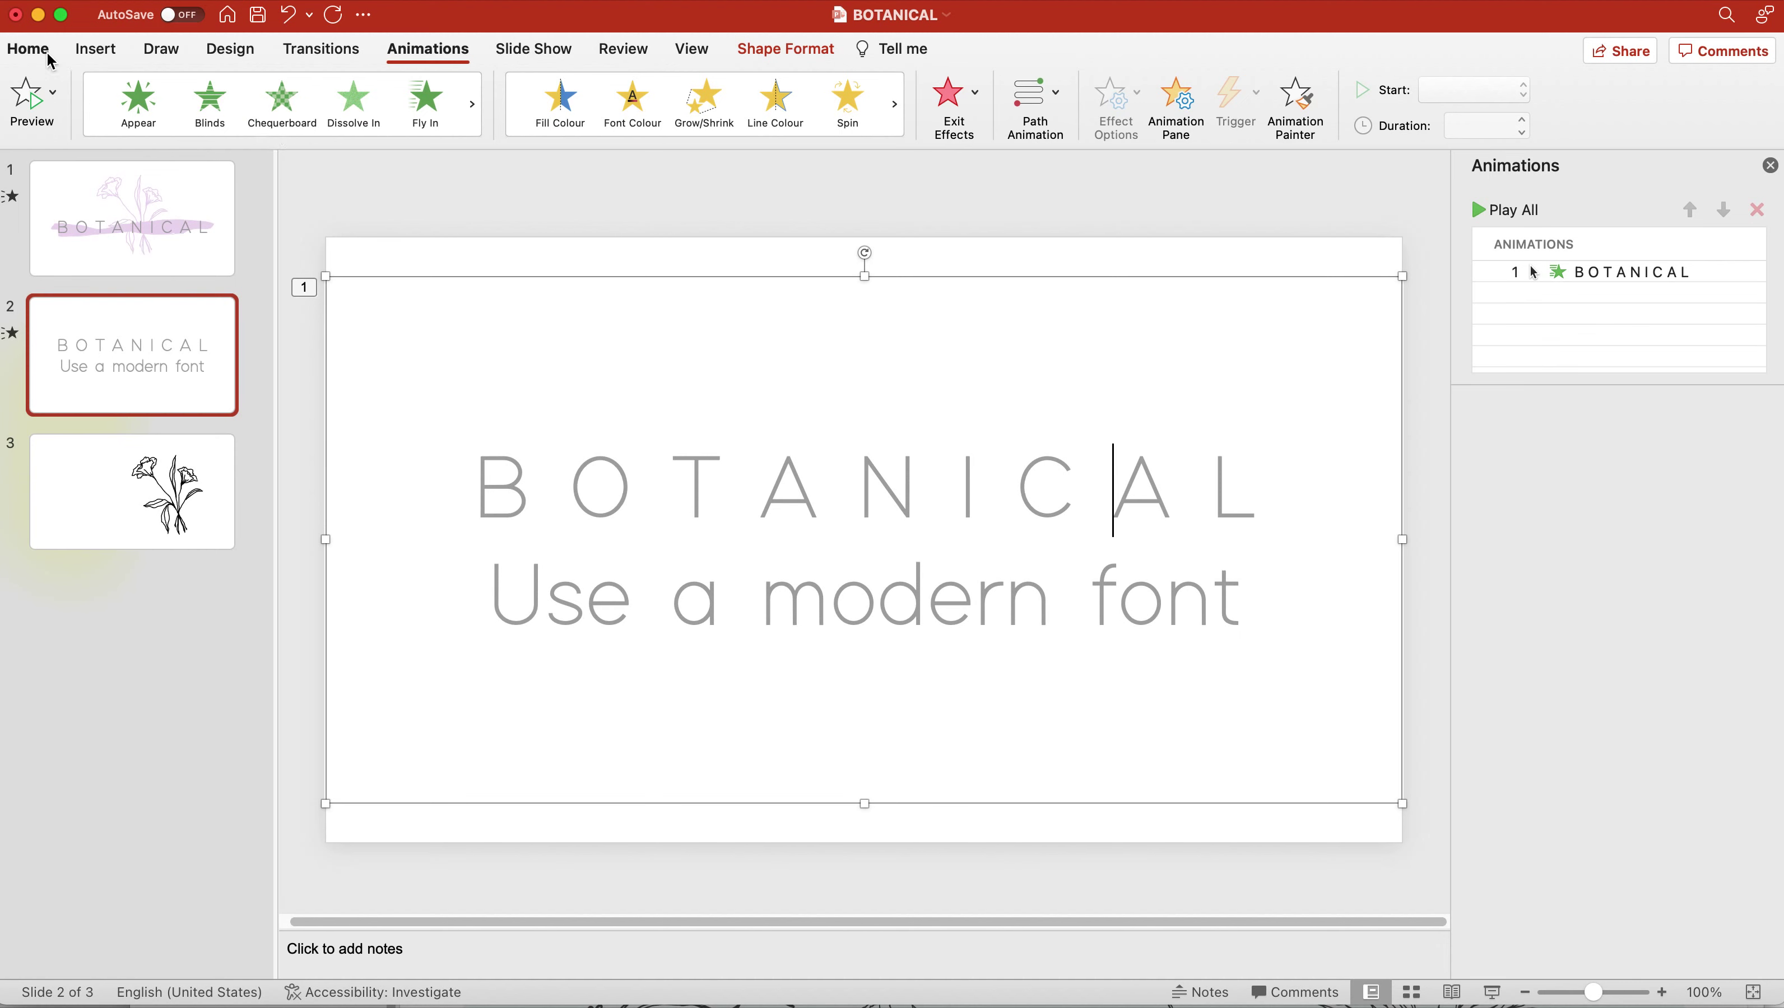
{"action": "left_click", "coordinate": [44, 51]}
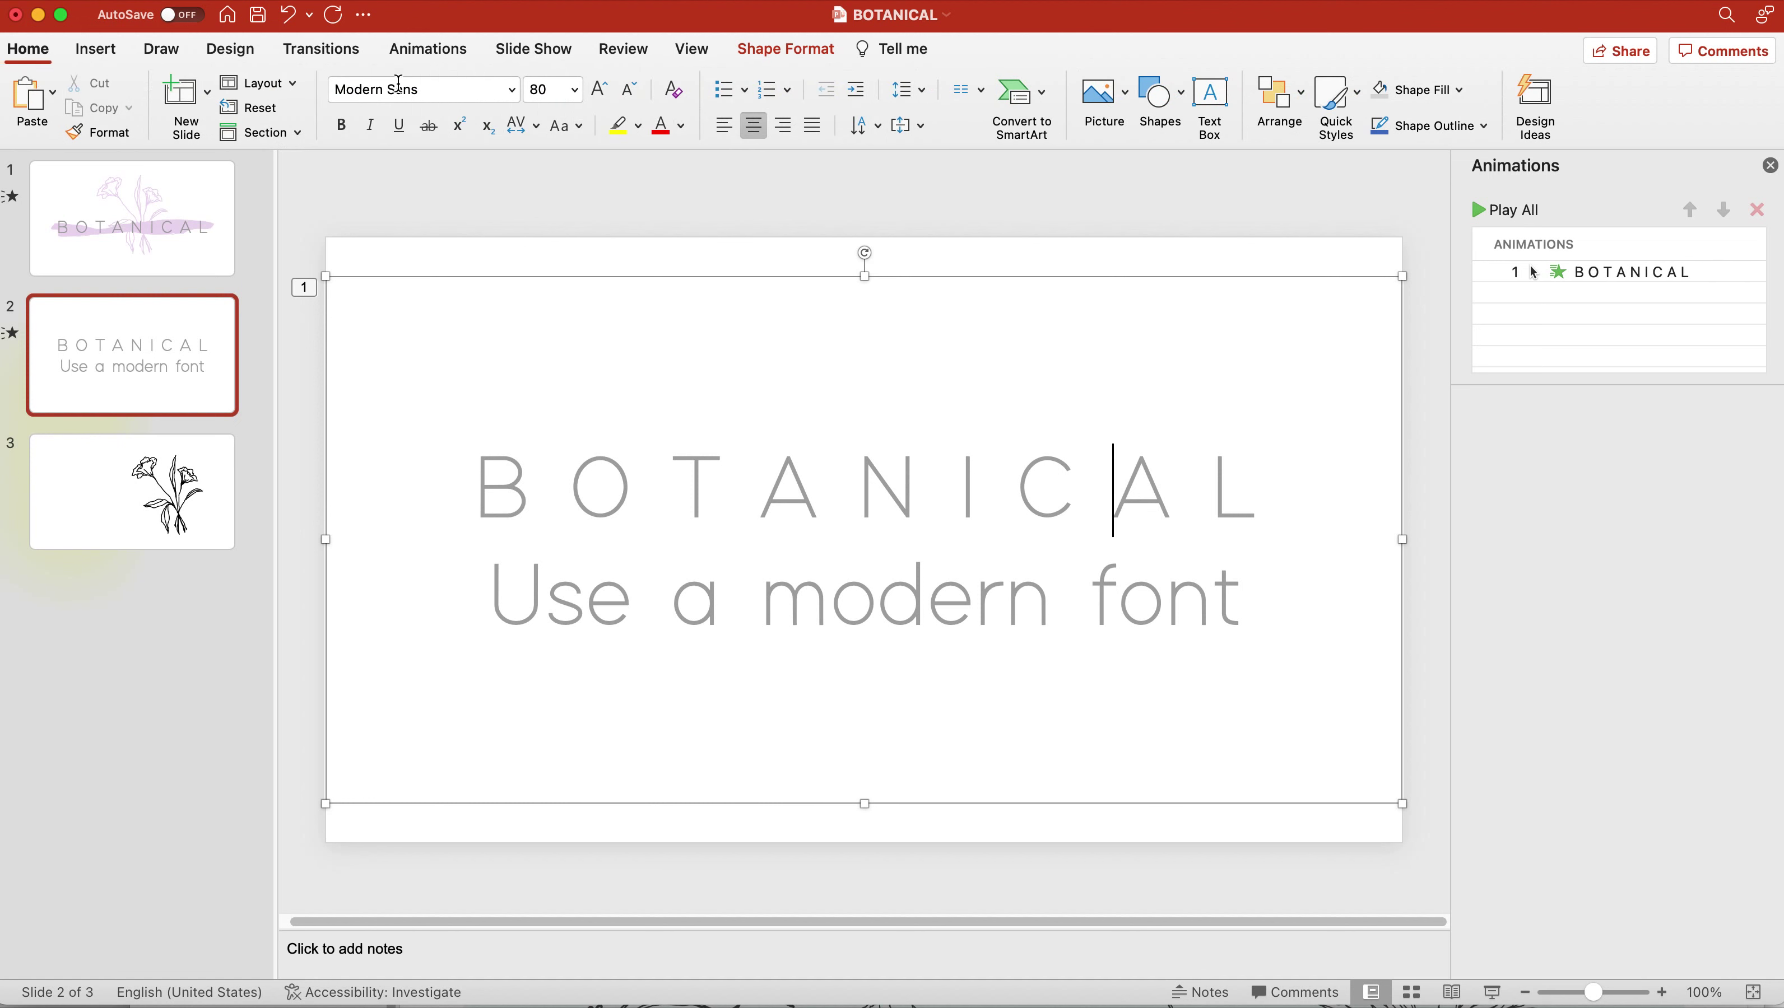
{"action": "left_click", "coordinate": [1247, 606]}
{"action": "type", "text": "like modern "}
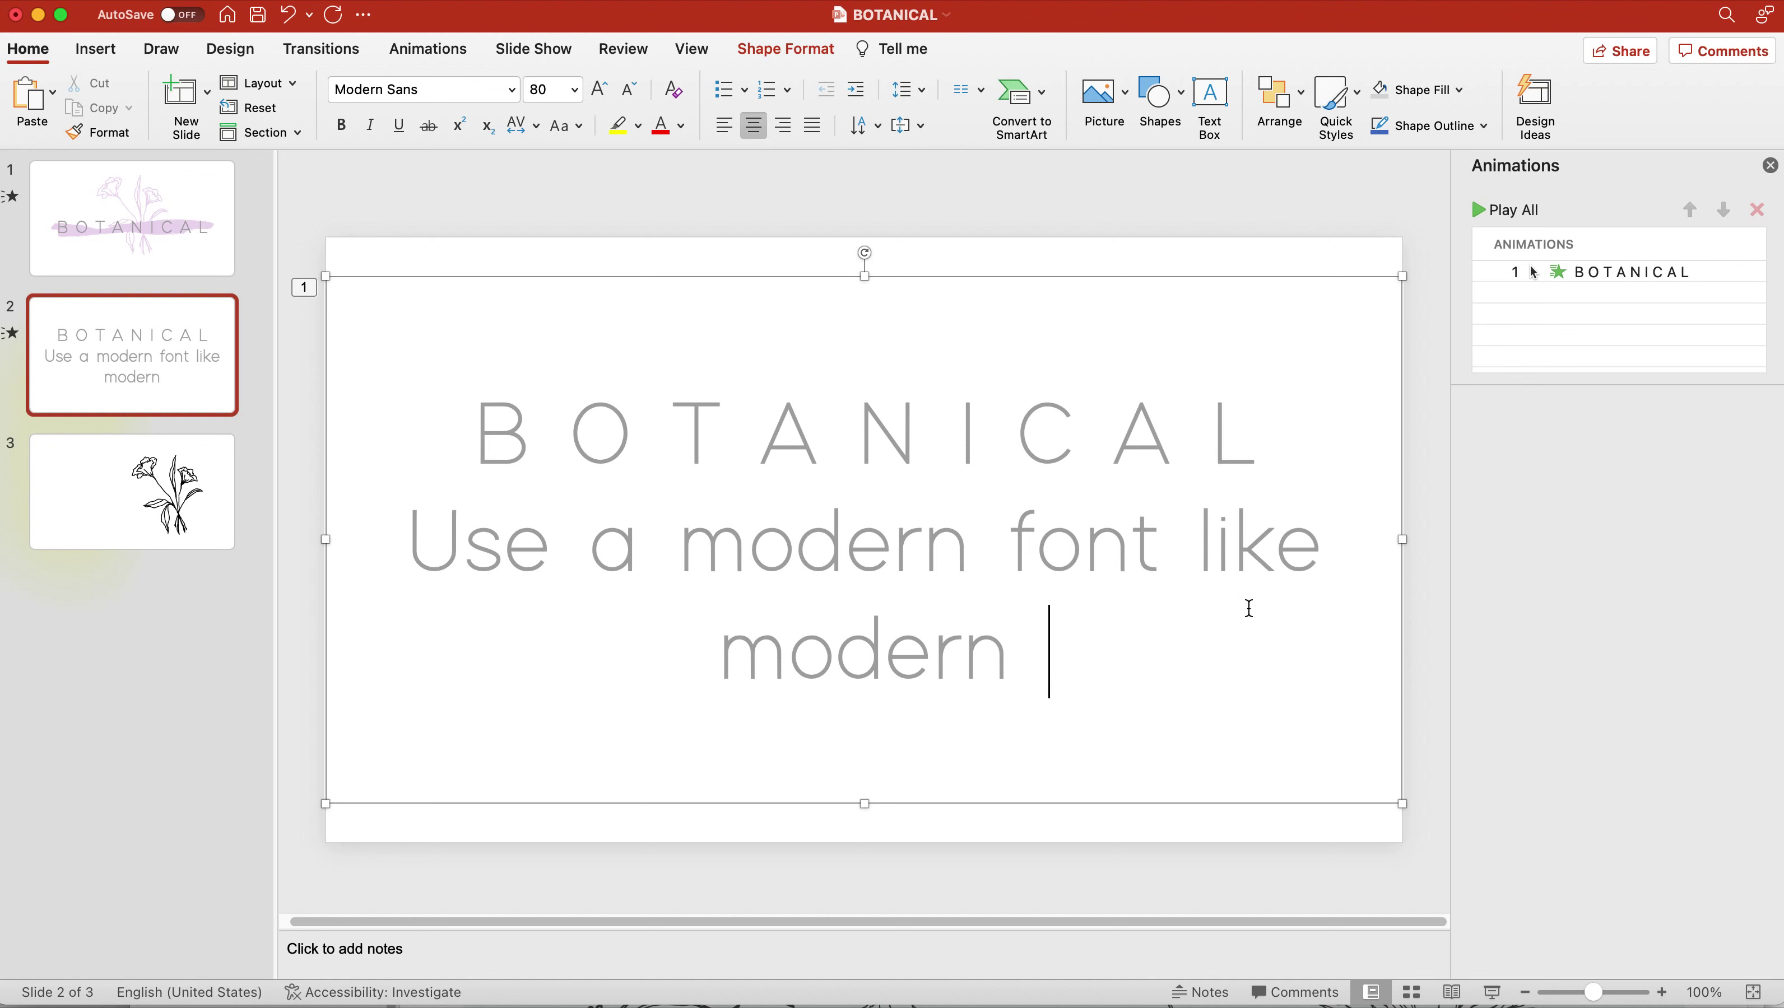
{"action": "type", "text": "Sans"}
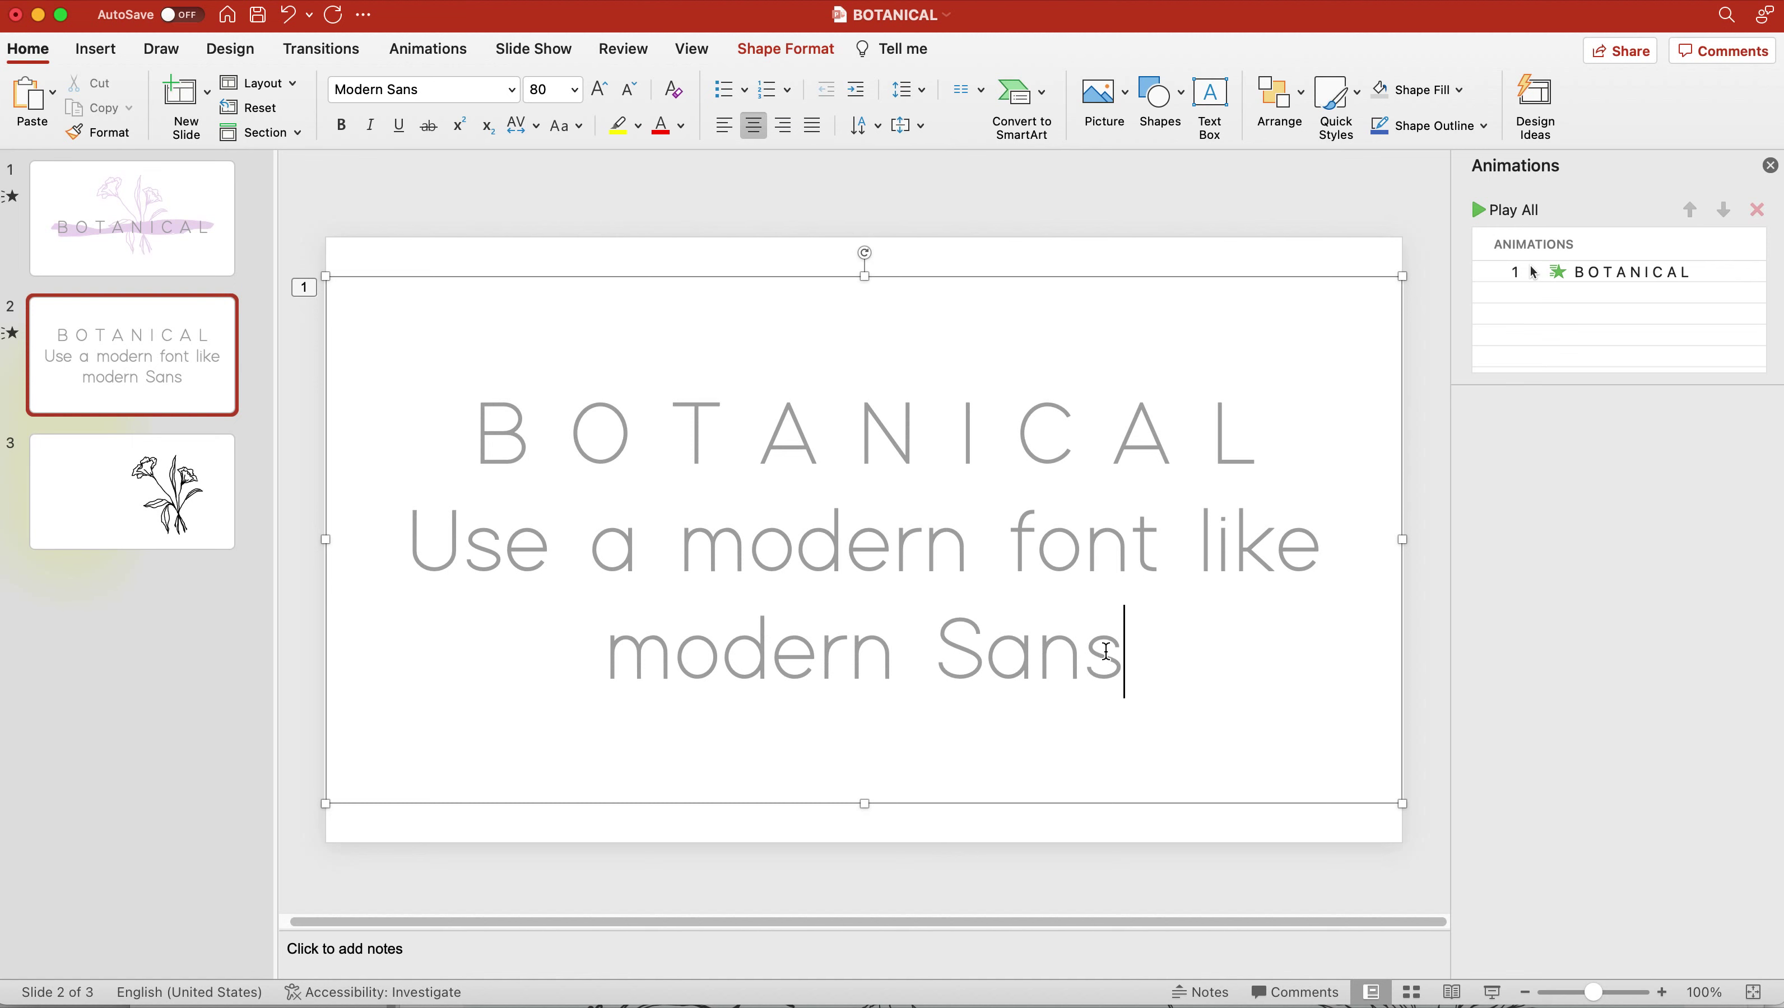
{"action": "left_click_drag", "start_coordinate": [1106, 651], "coordinate": [526, 567]}
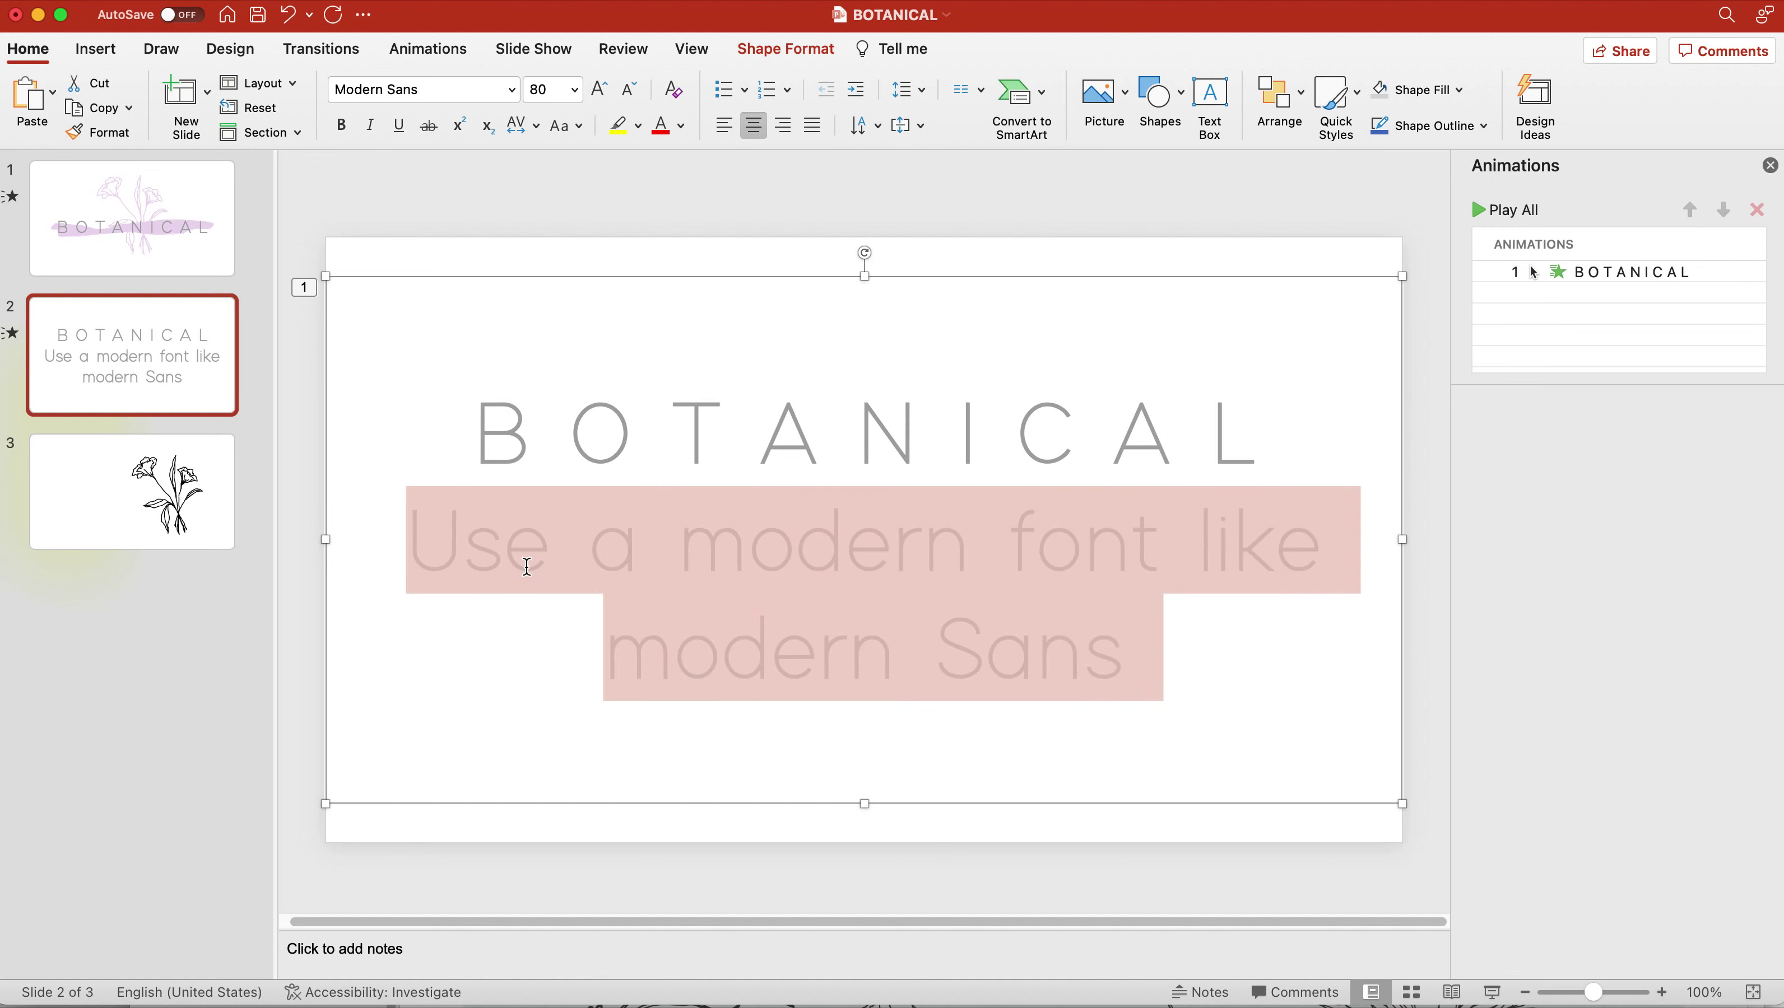
{"action": "key", "text": "BackSpace"}
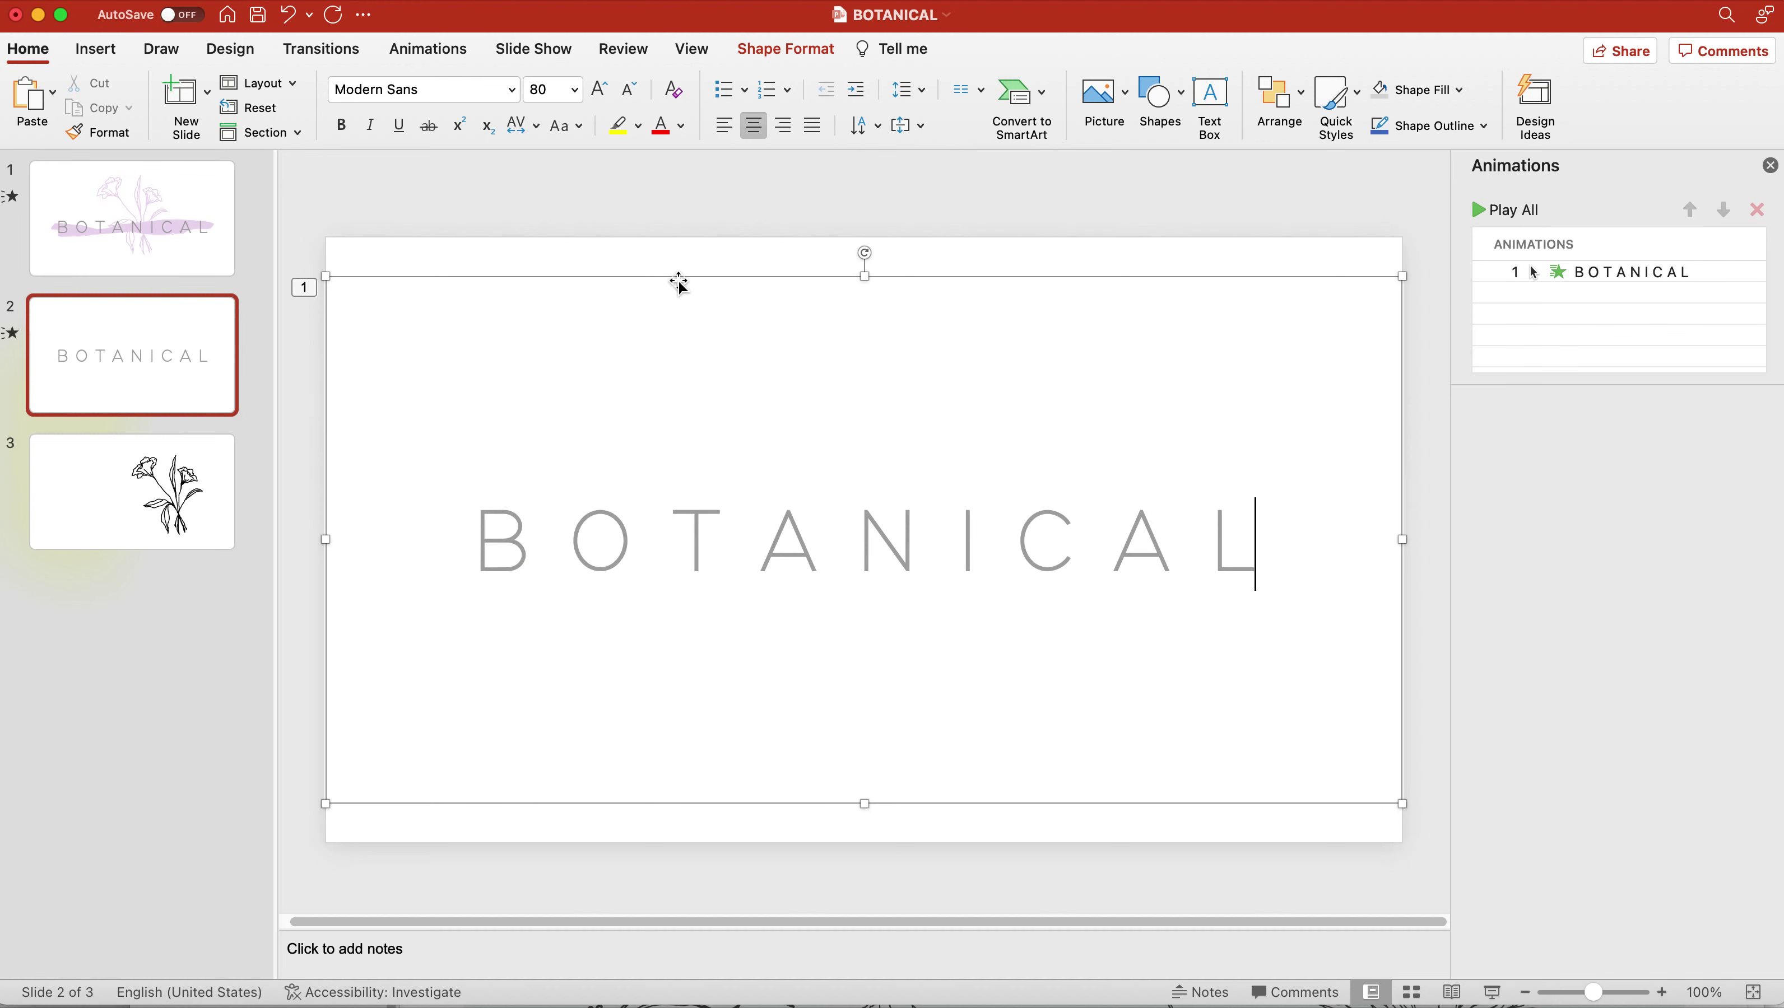
{"action": "left_click", "coordinate": [685, 261]}
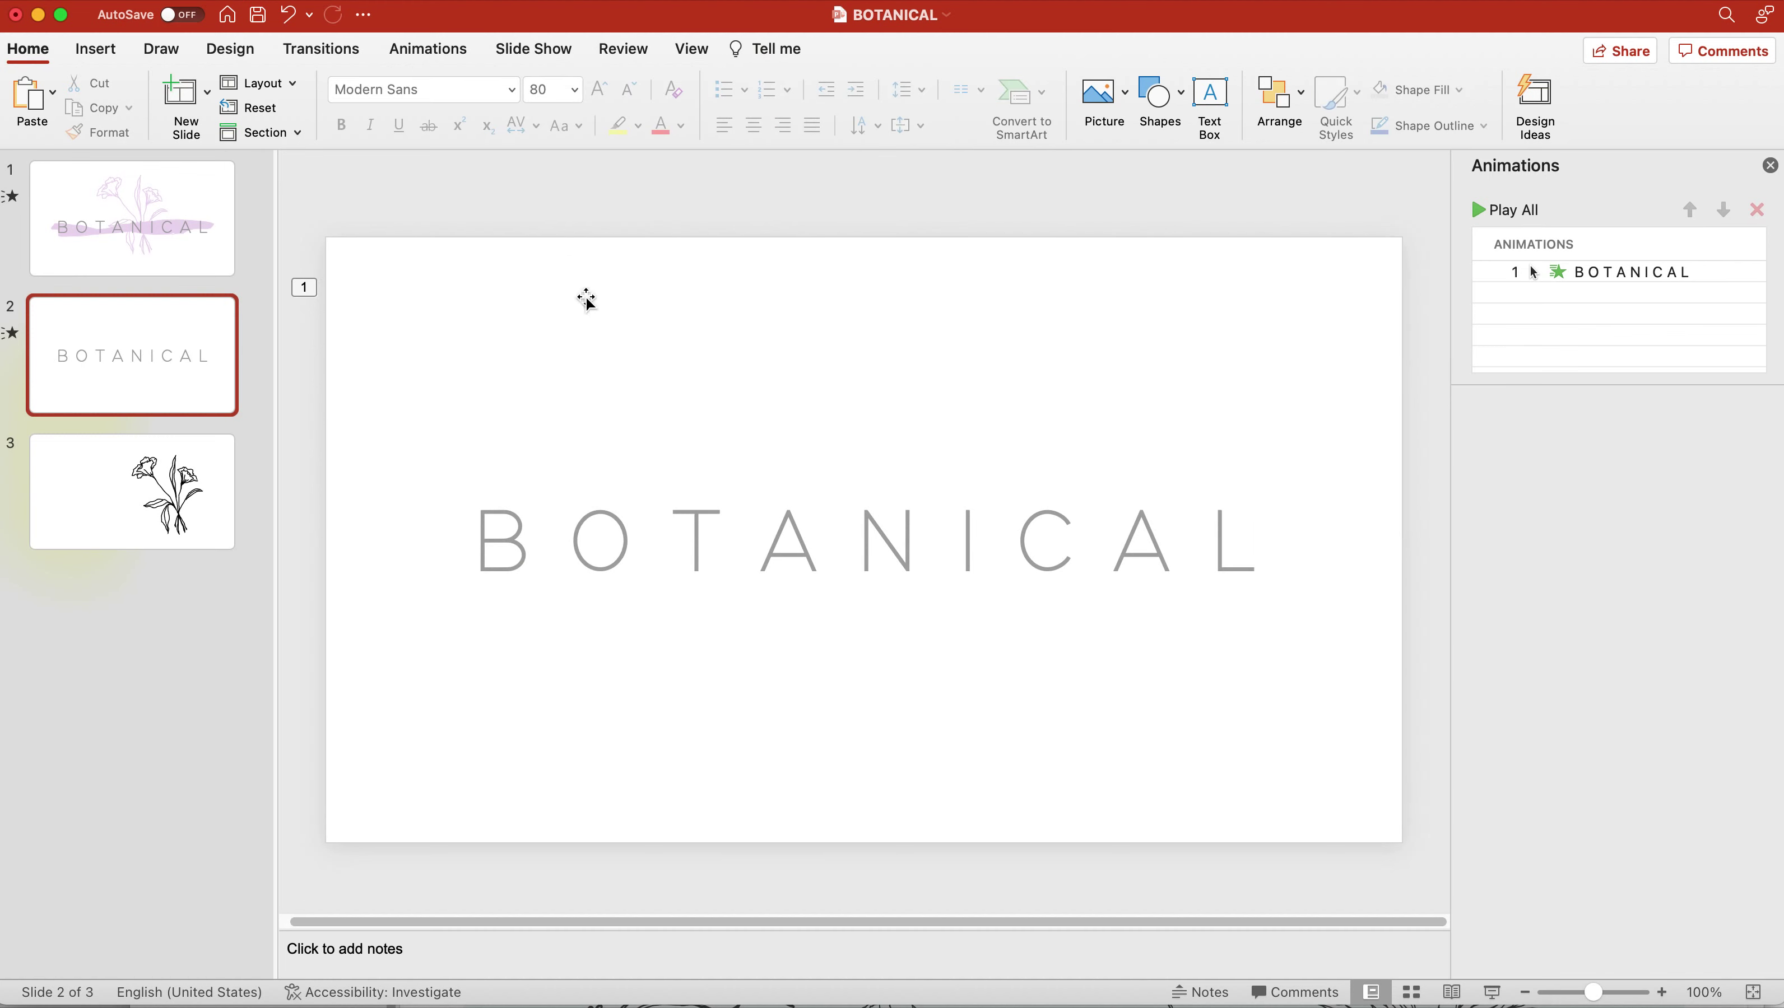
{"action": "left_click", "coordinate": [306, 289]}
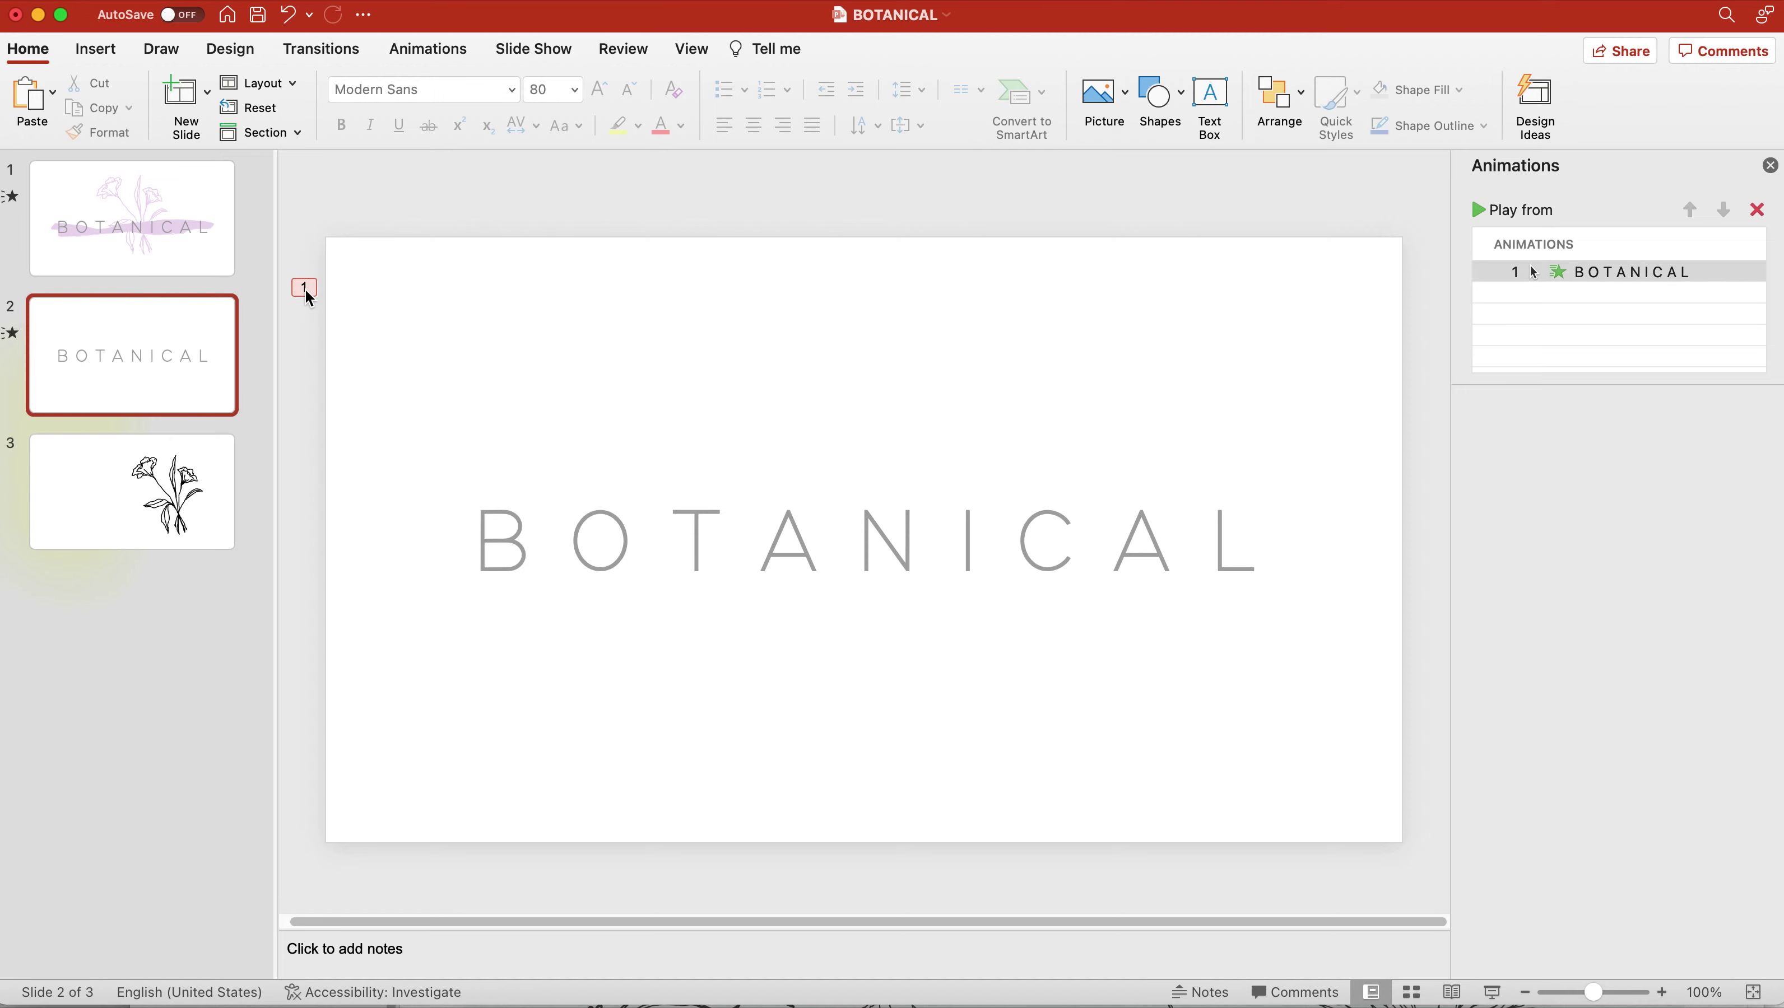
Preview slide 2's BOTANICAL Split (Vertical Outwards) animation twice
{"action": "left_click", "coordinate": [447, 60]}
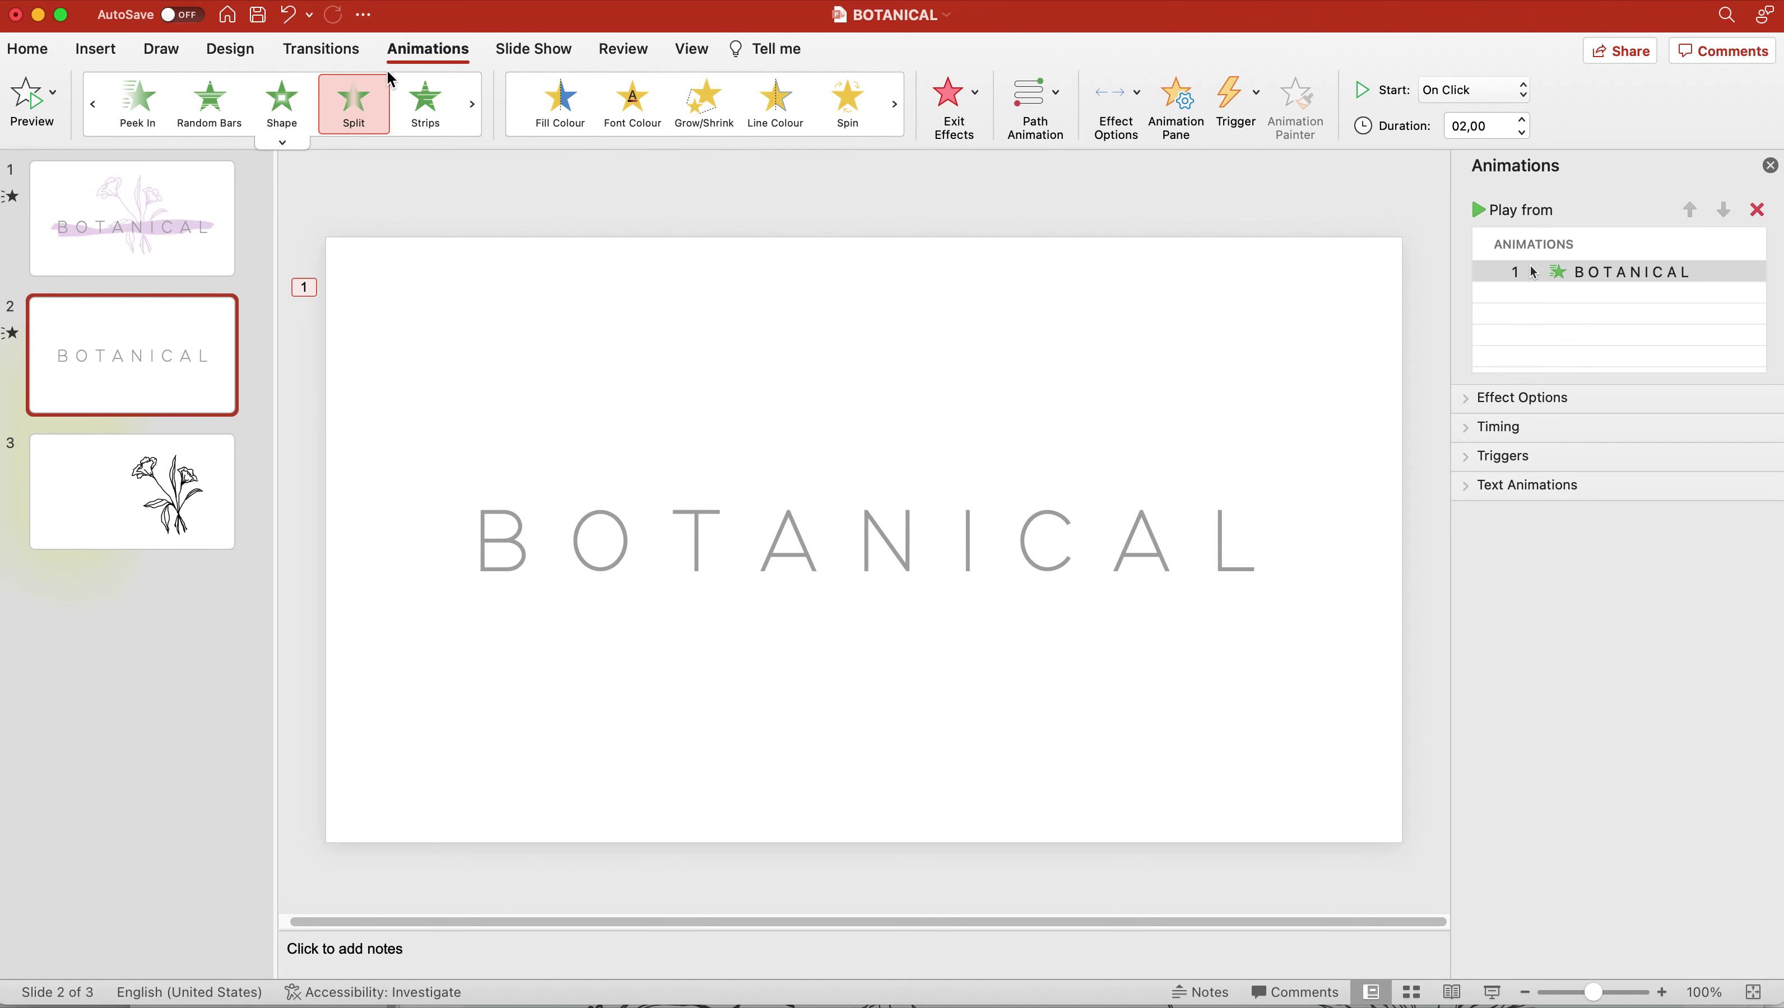
{"action": "left_click", "coordinate": [1510, 209]}
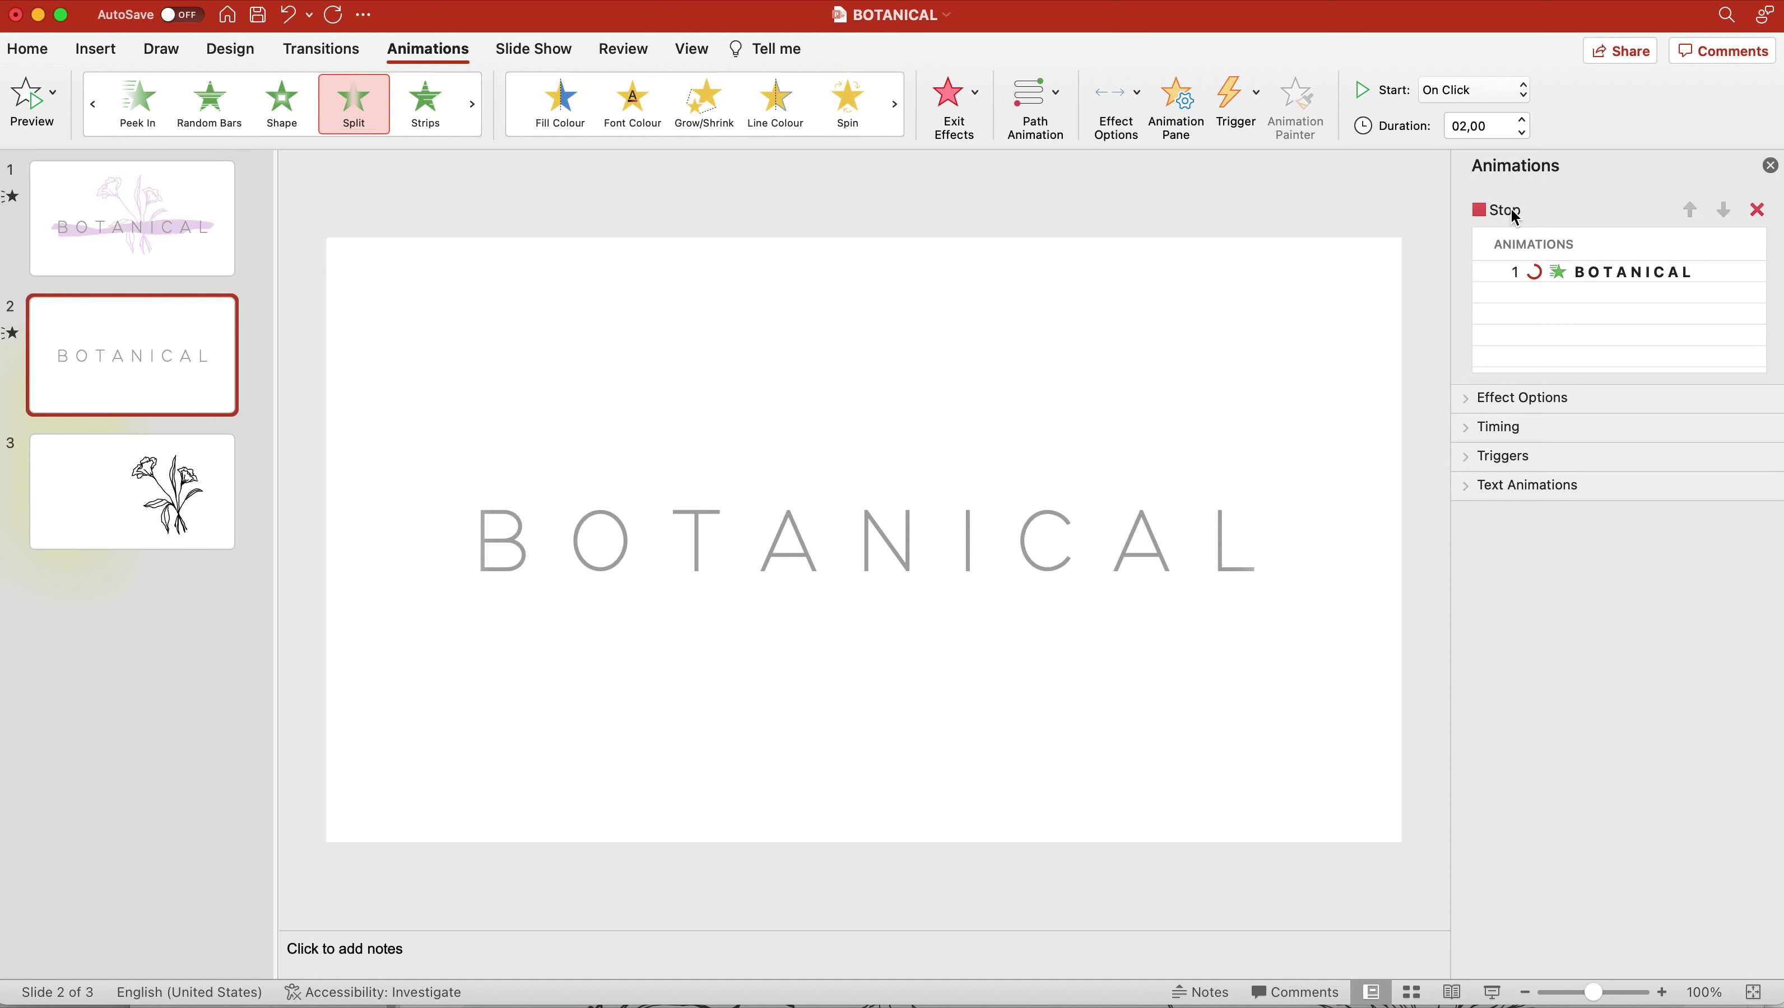
{"action": "left_click", "coordinate": [1510, 207]}
Set the Split animation's timing delay to 1 second, then go back to slide 1
{"action": "left_click", "coordinate": [1529, 398]}
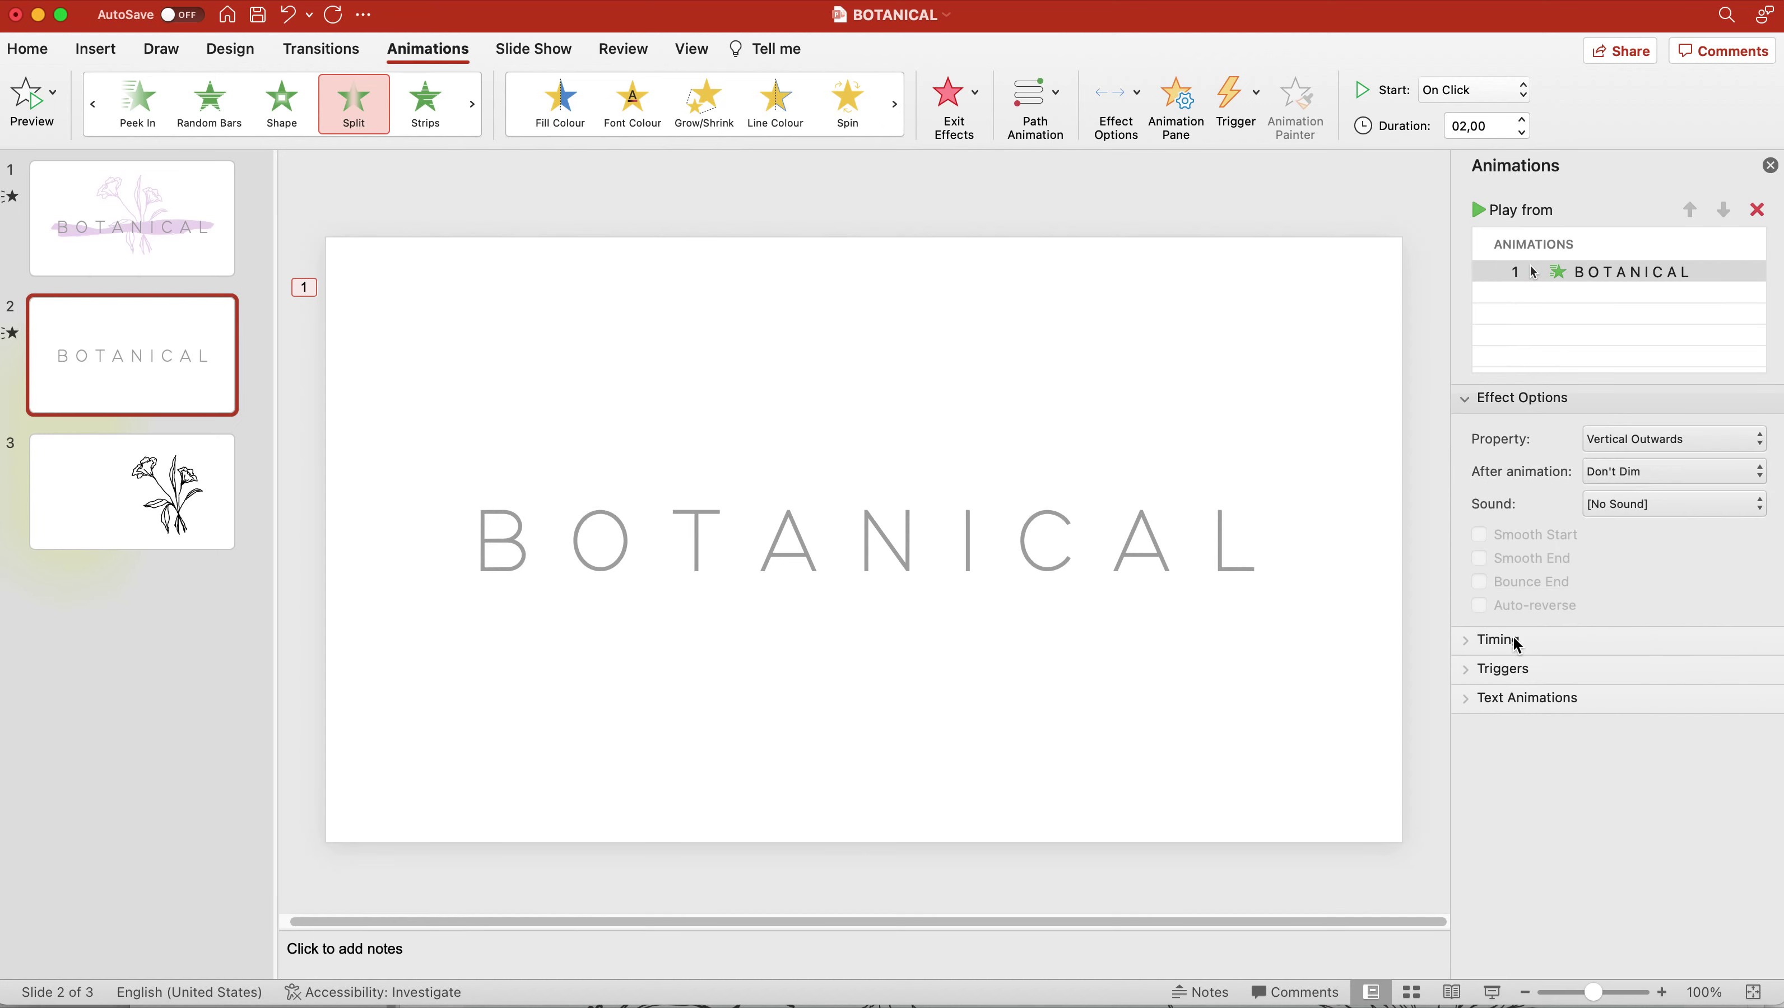
{"action": "left_click", "coordinate": [1517, 643]}
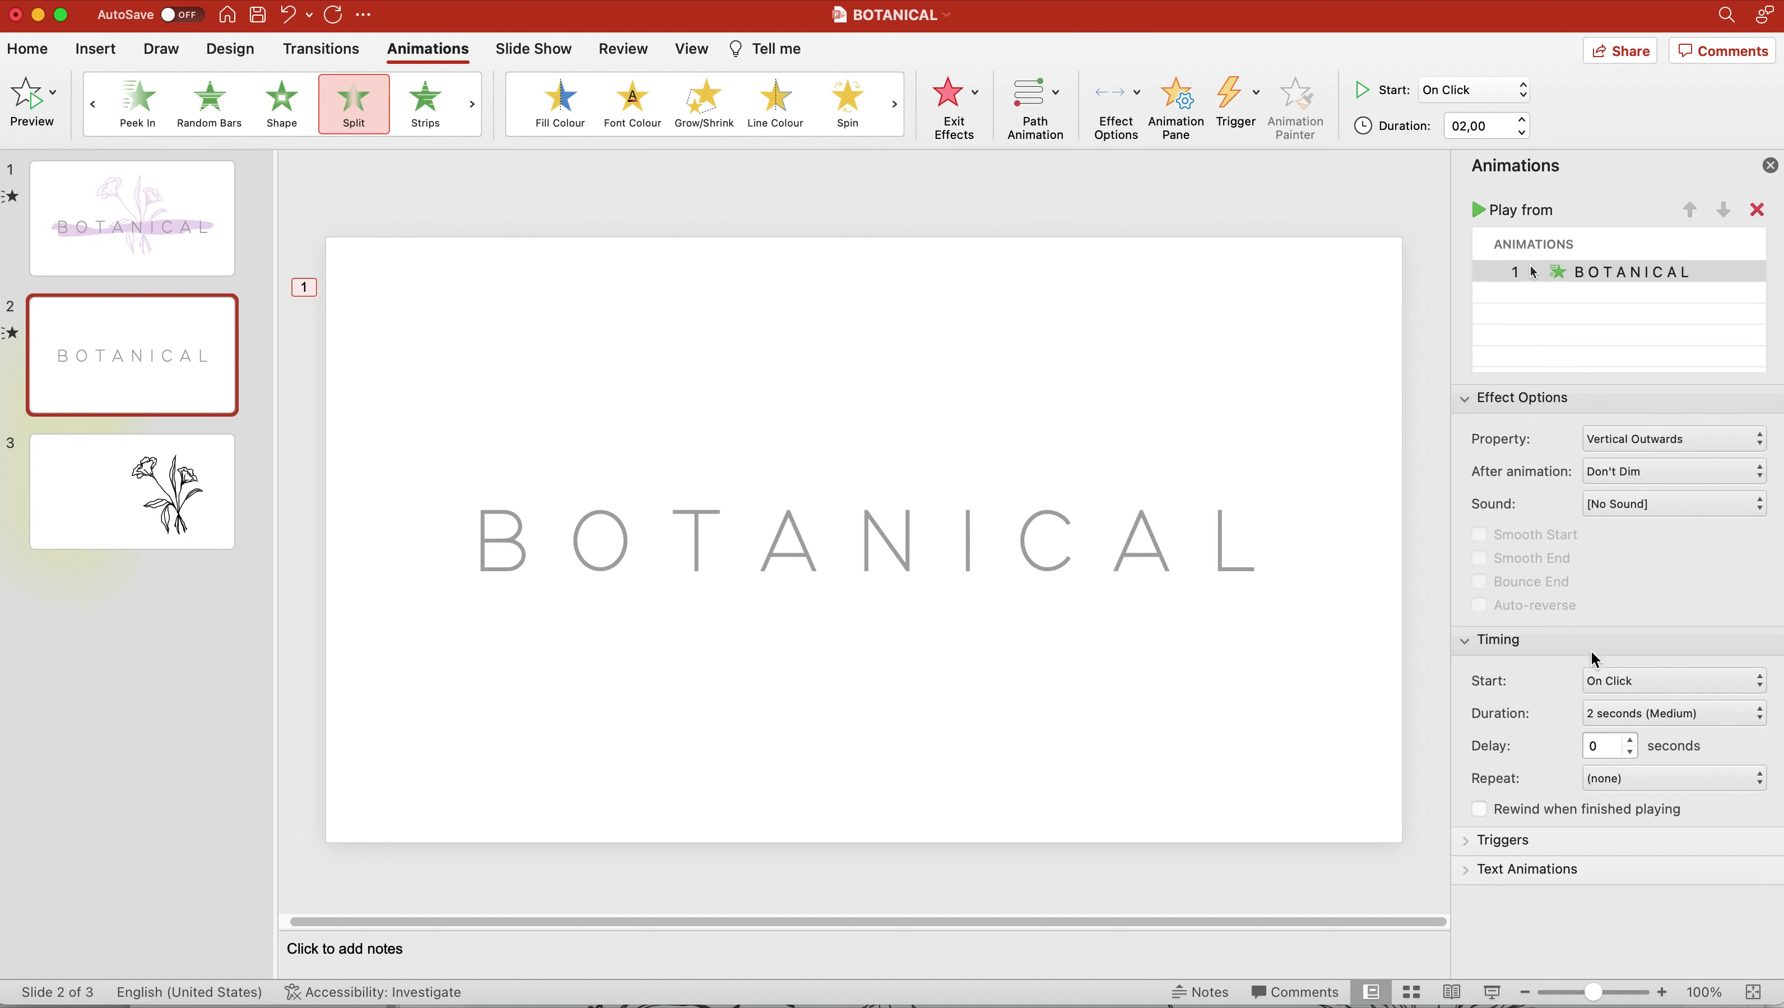
{"action": "left_click", "coordinate": [1630, 743]}
{"action": "left_click", "coordinate": [1630, 741]}
{"action": "left_click", "coordinate": [1075, 637]}
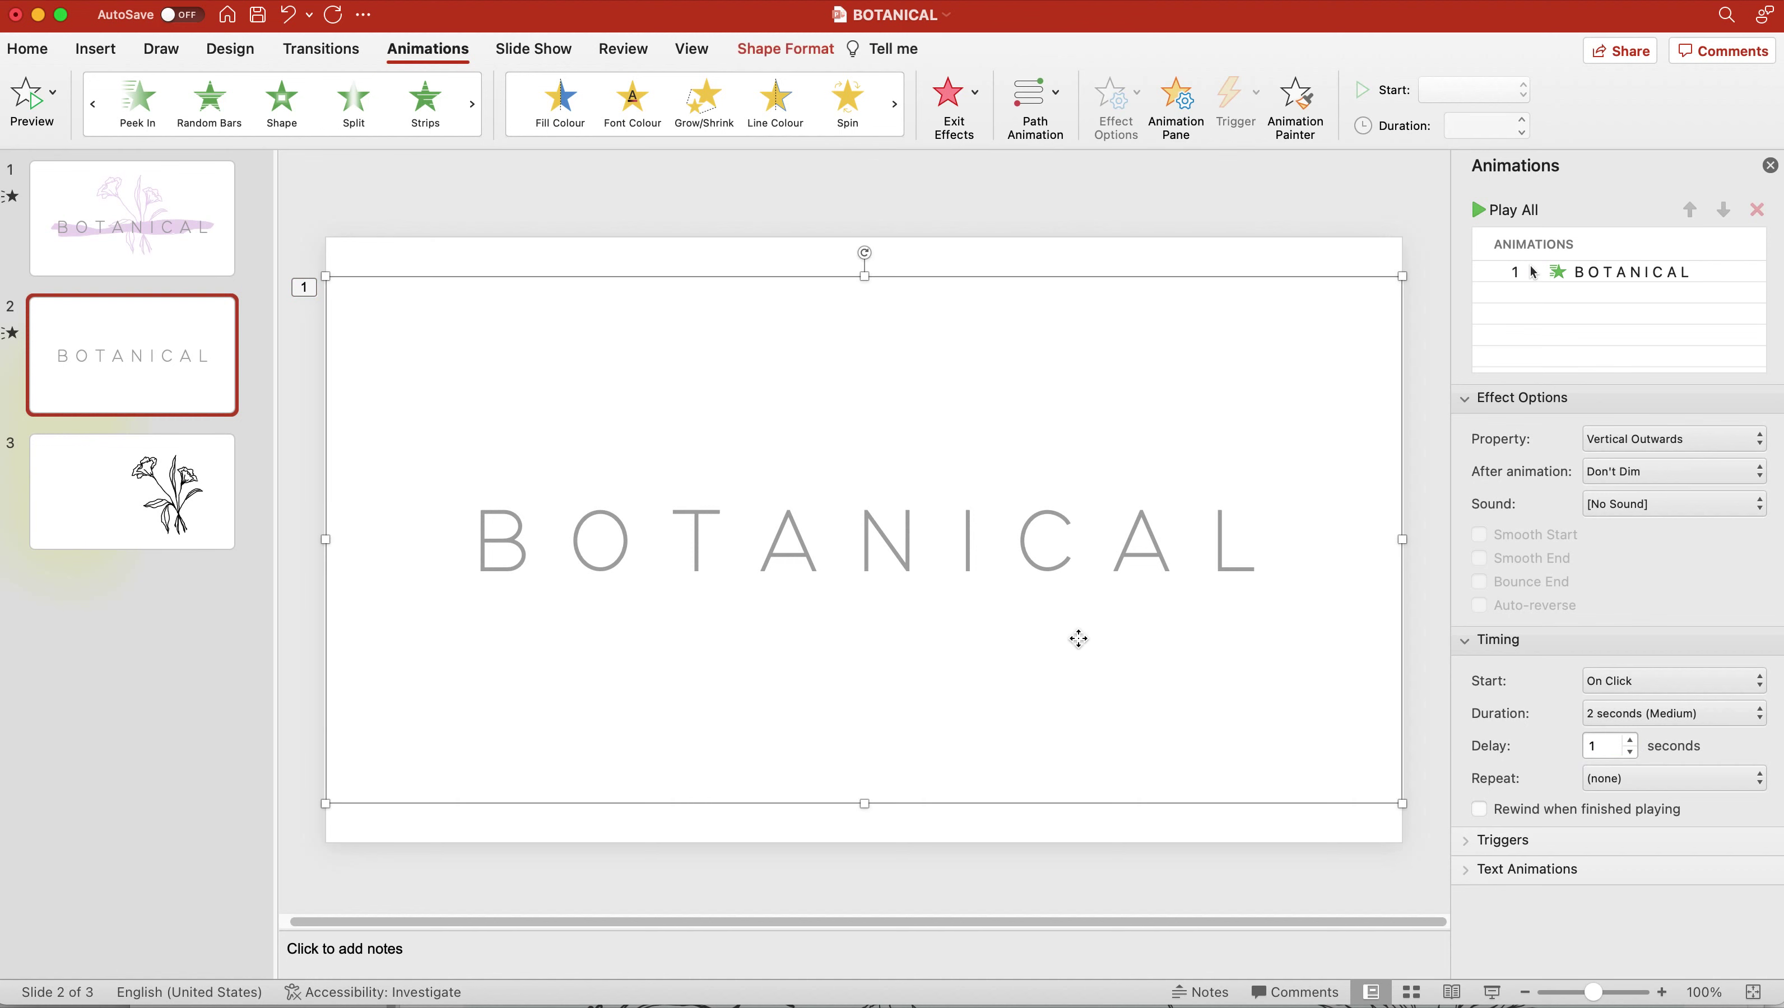
{"action": "left_click", "coordinate": [958, 178]}
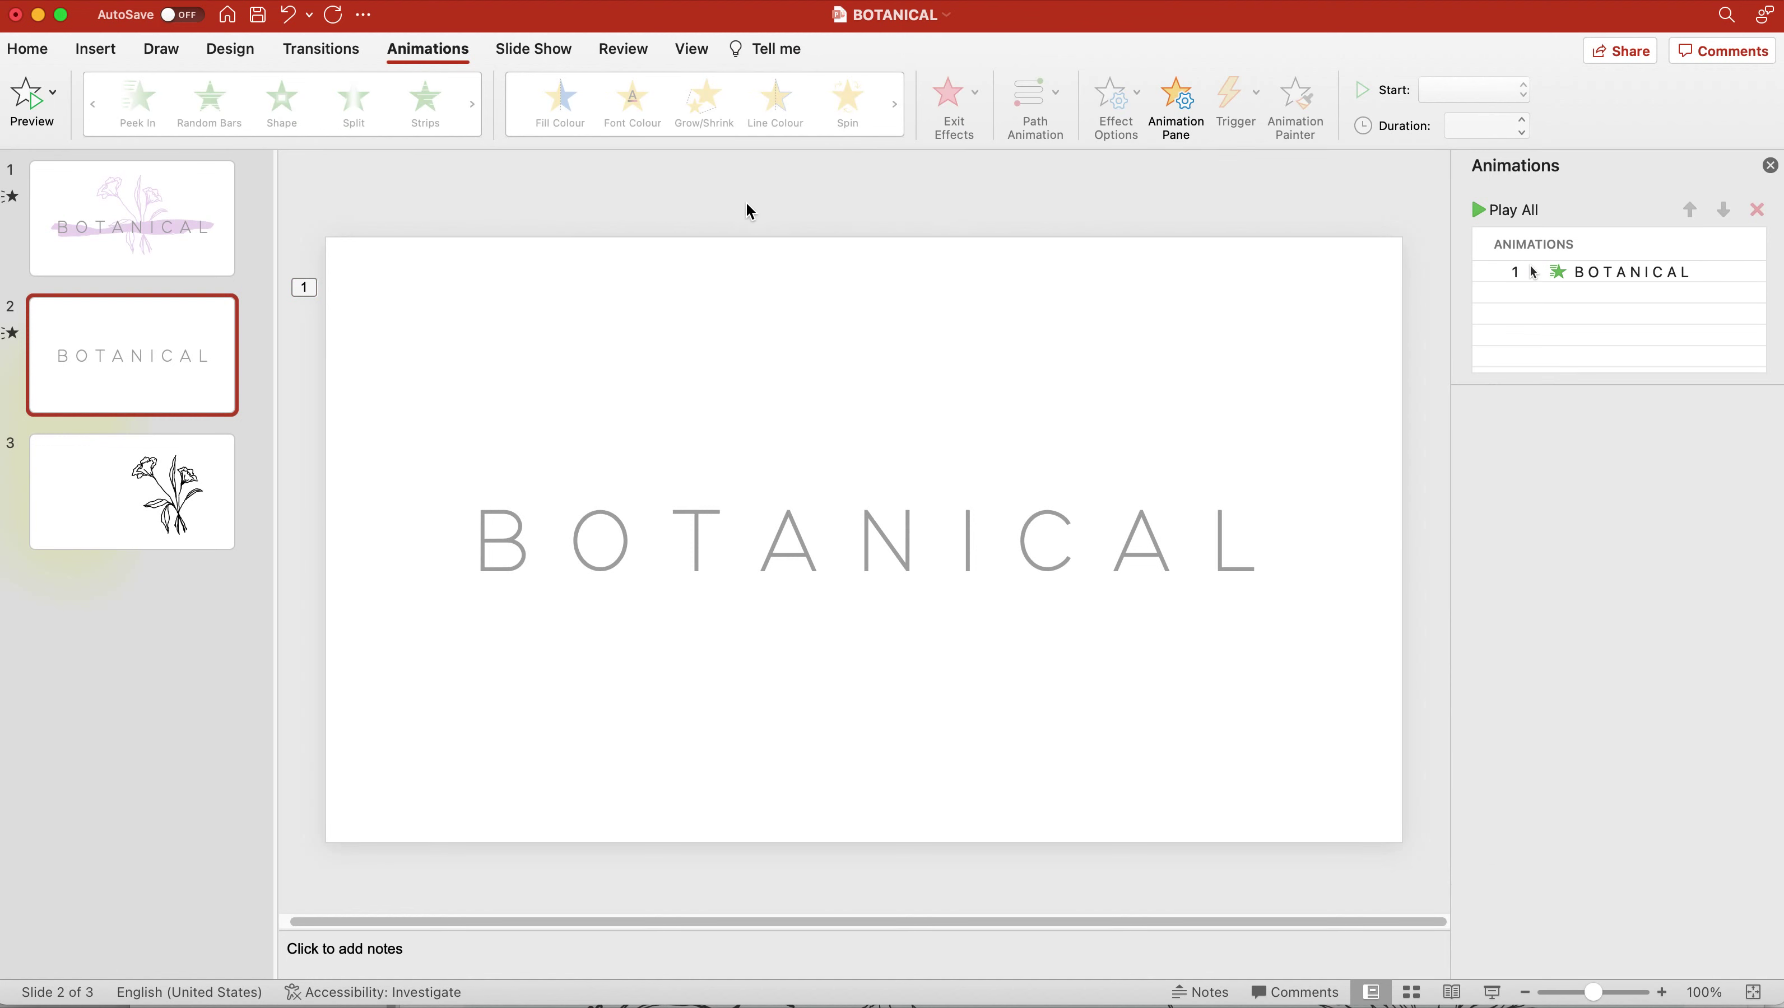
{"action": "left_click", "coordinate": [226, 234]}
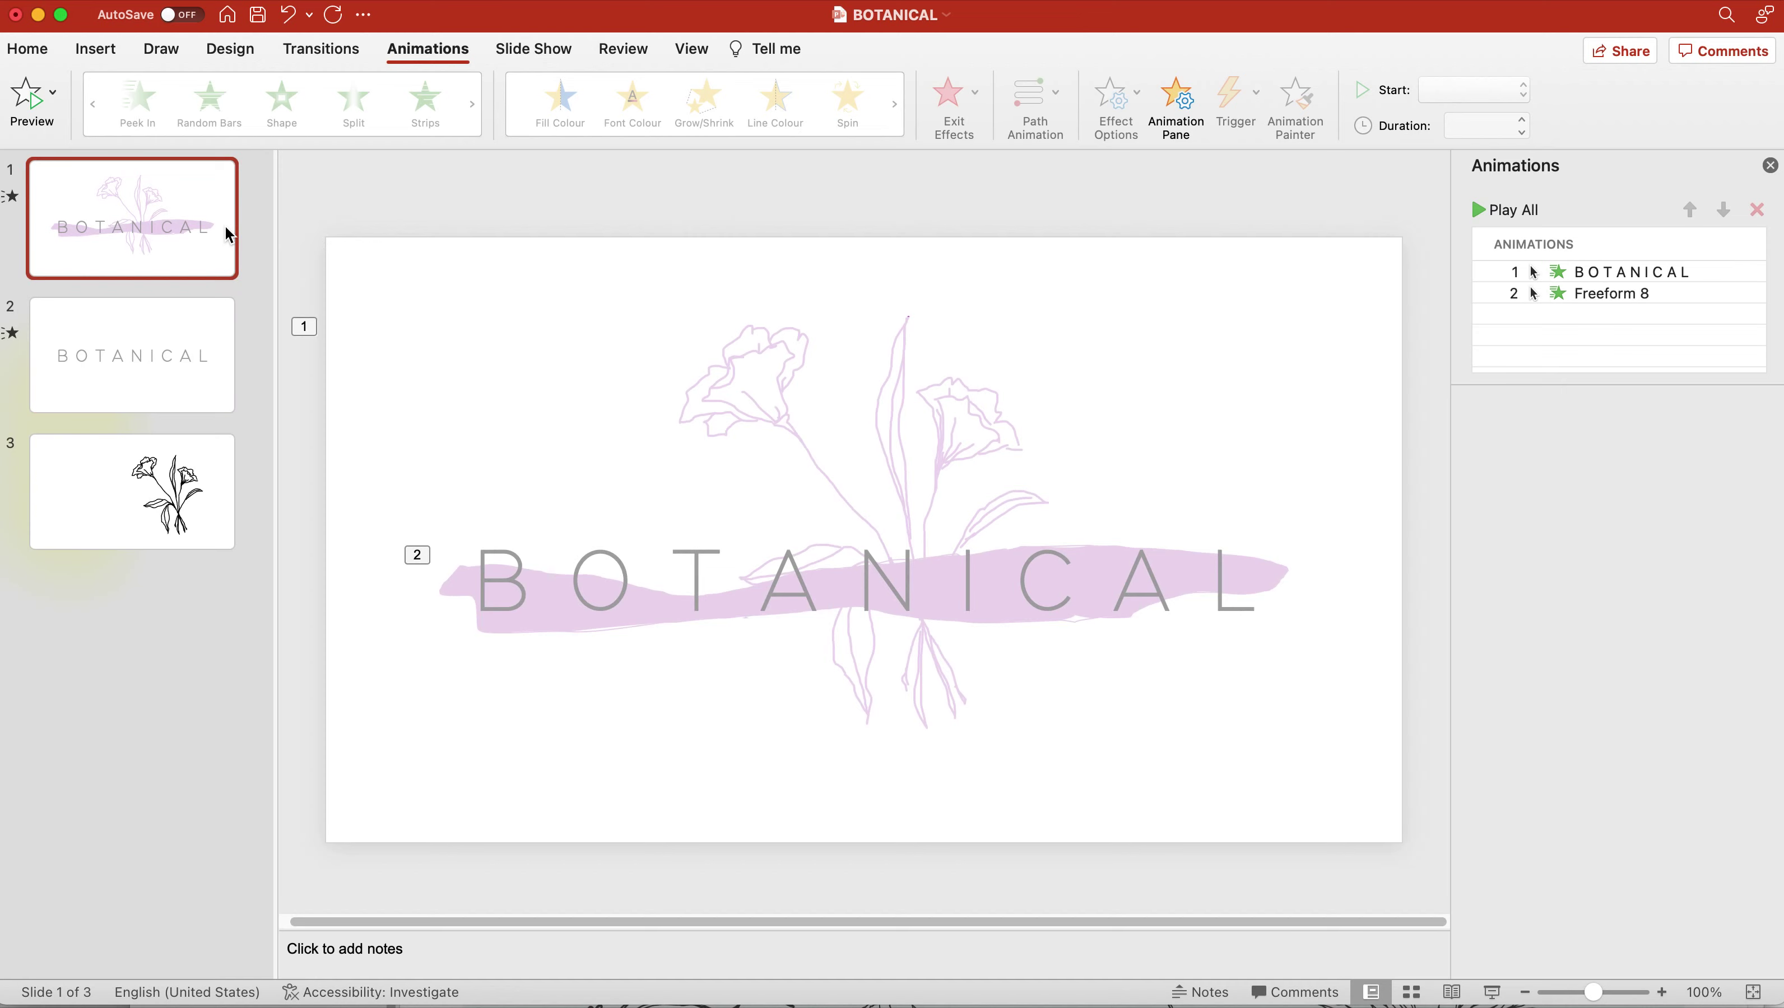
Give slide 1's BOTANICAL animation a 1-second delay and preview the slide's animations
{"action": "left_click", "coordinate": [1635, 274]}
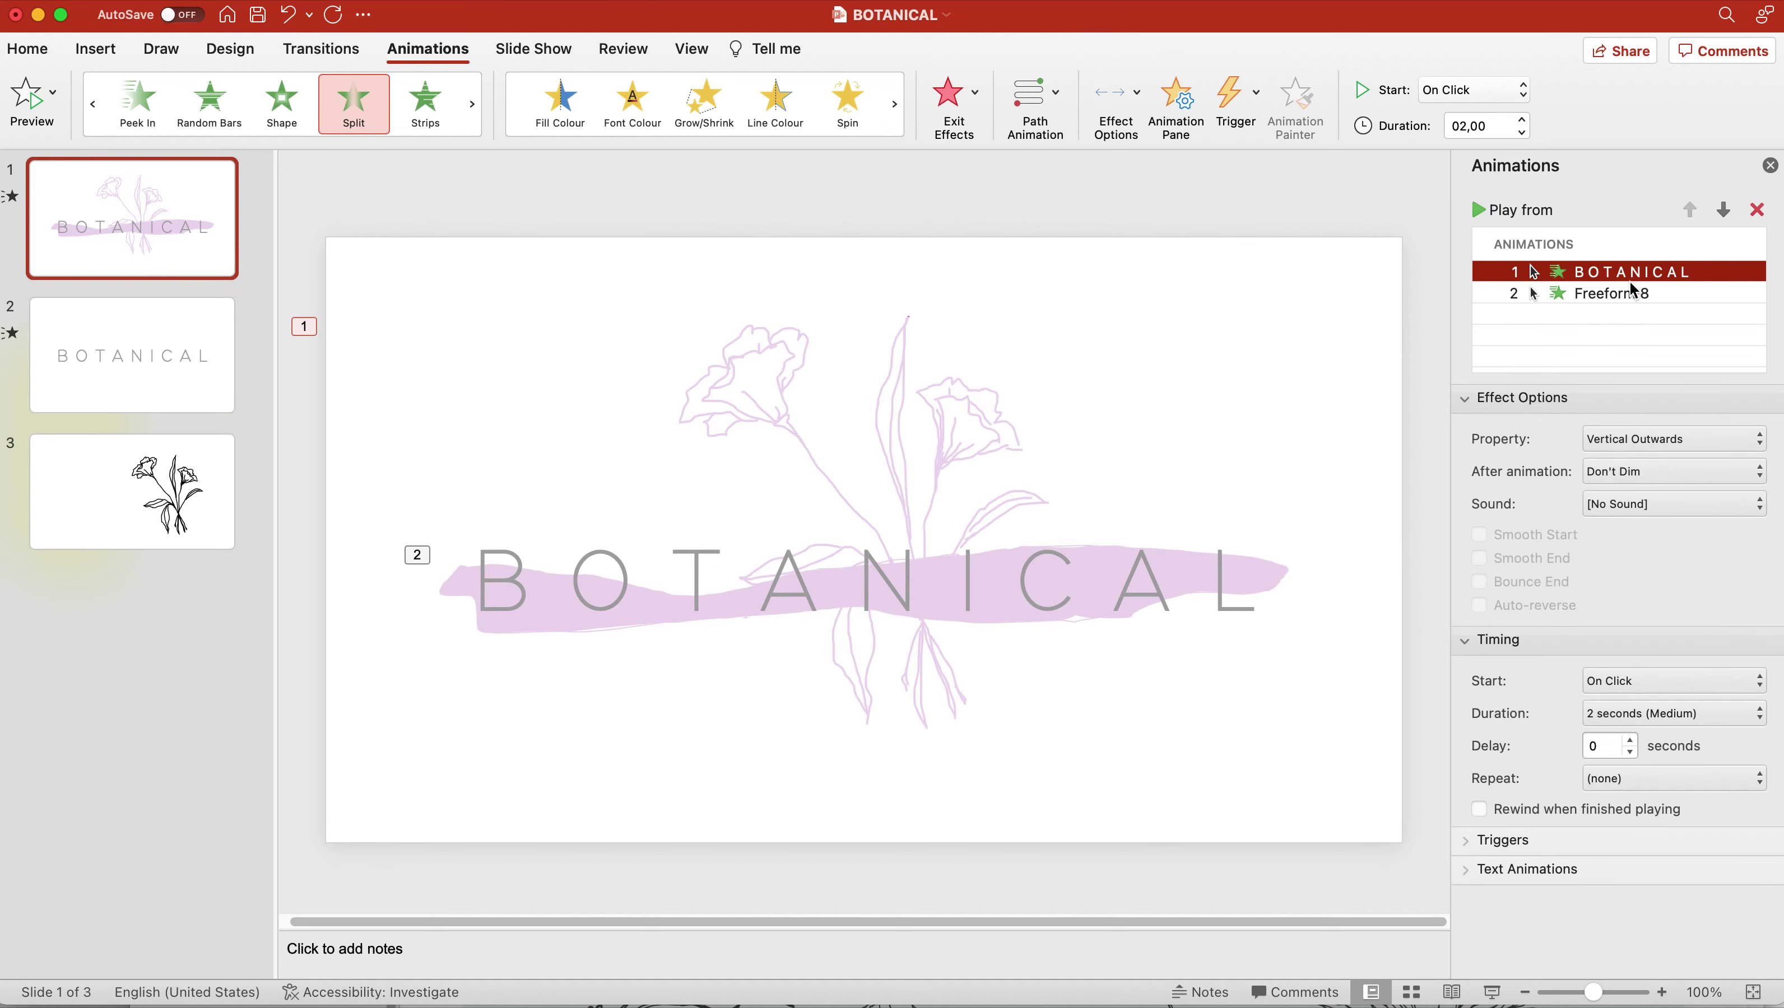
{"action": "left_click", "coordinate": [1630, 740]}
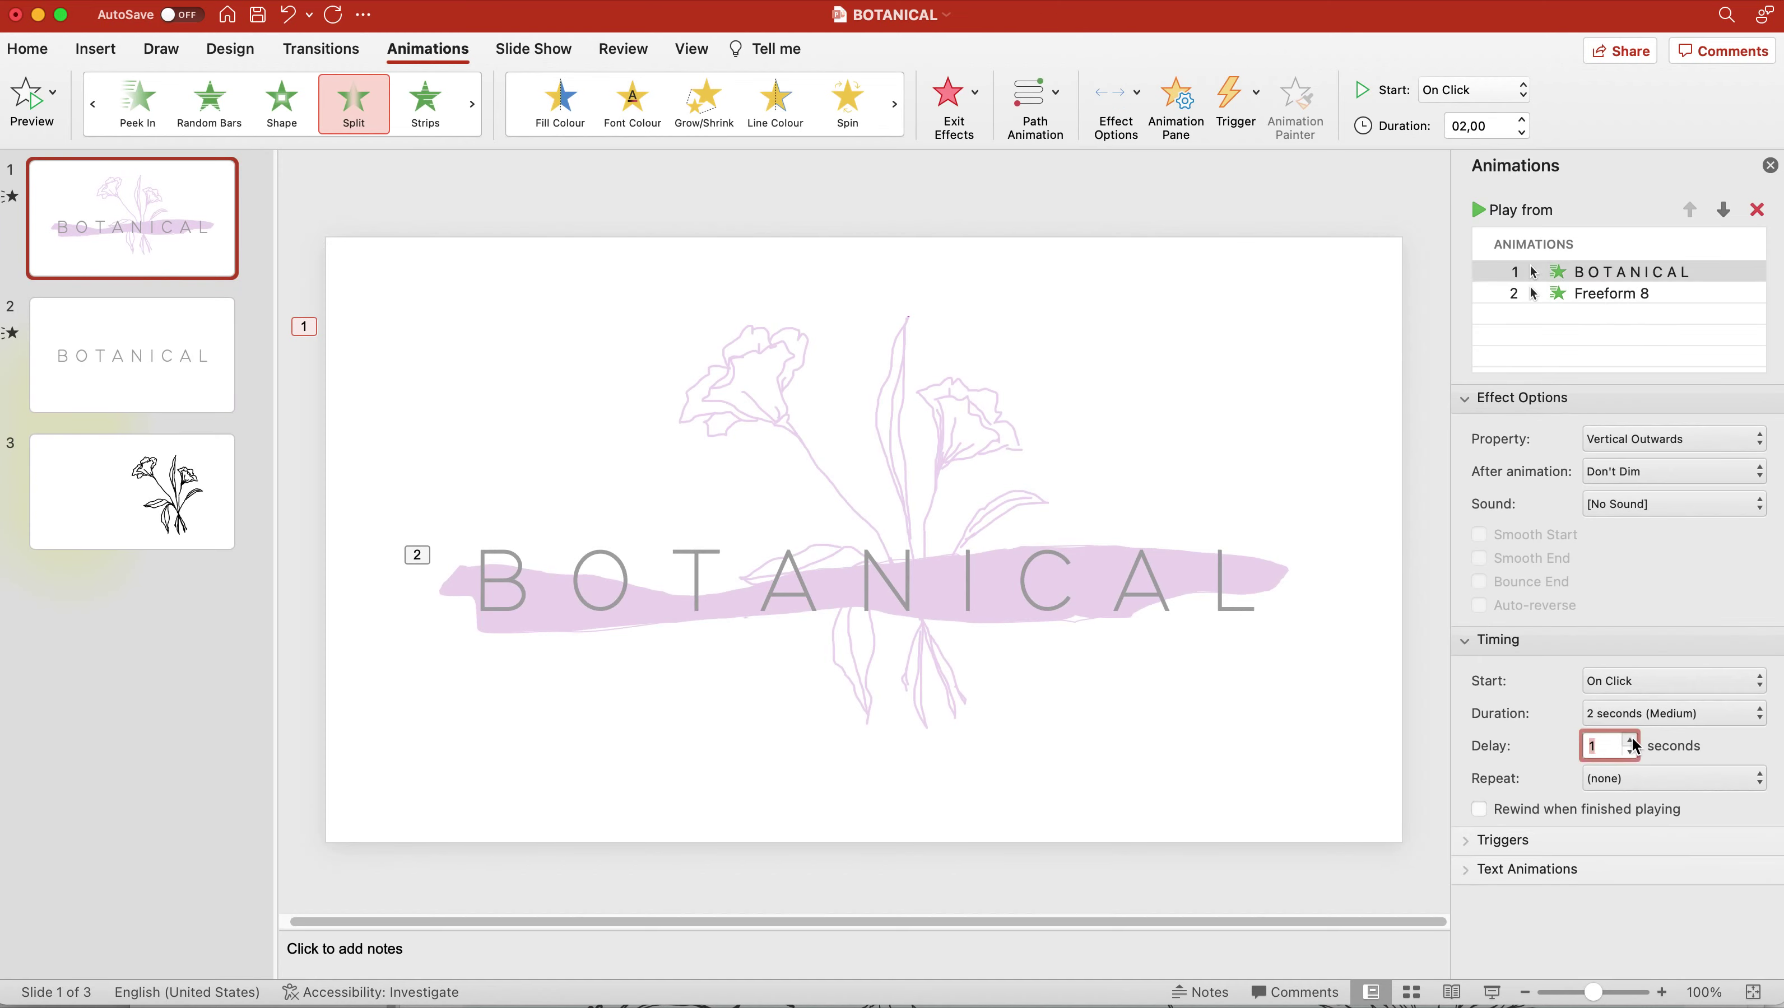
{"action": "left_click", "coordinate": [1504, 210]}
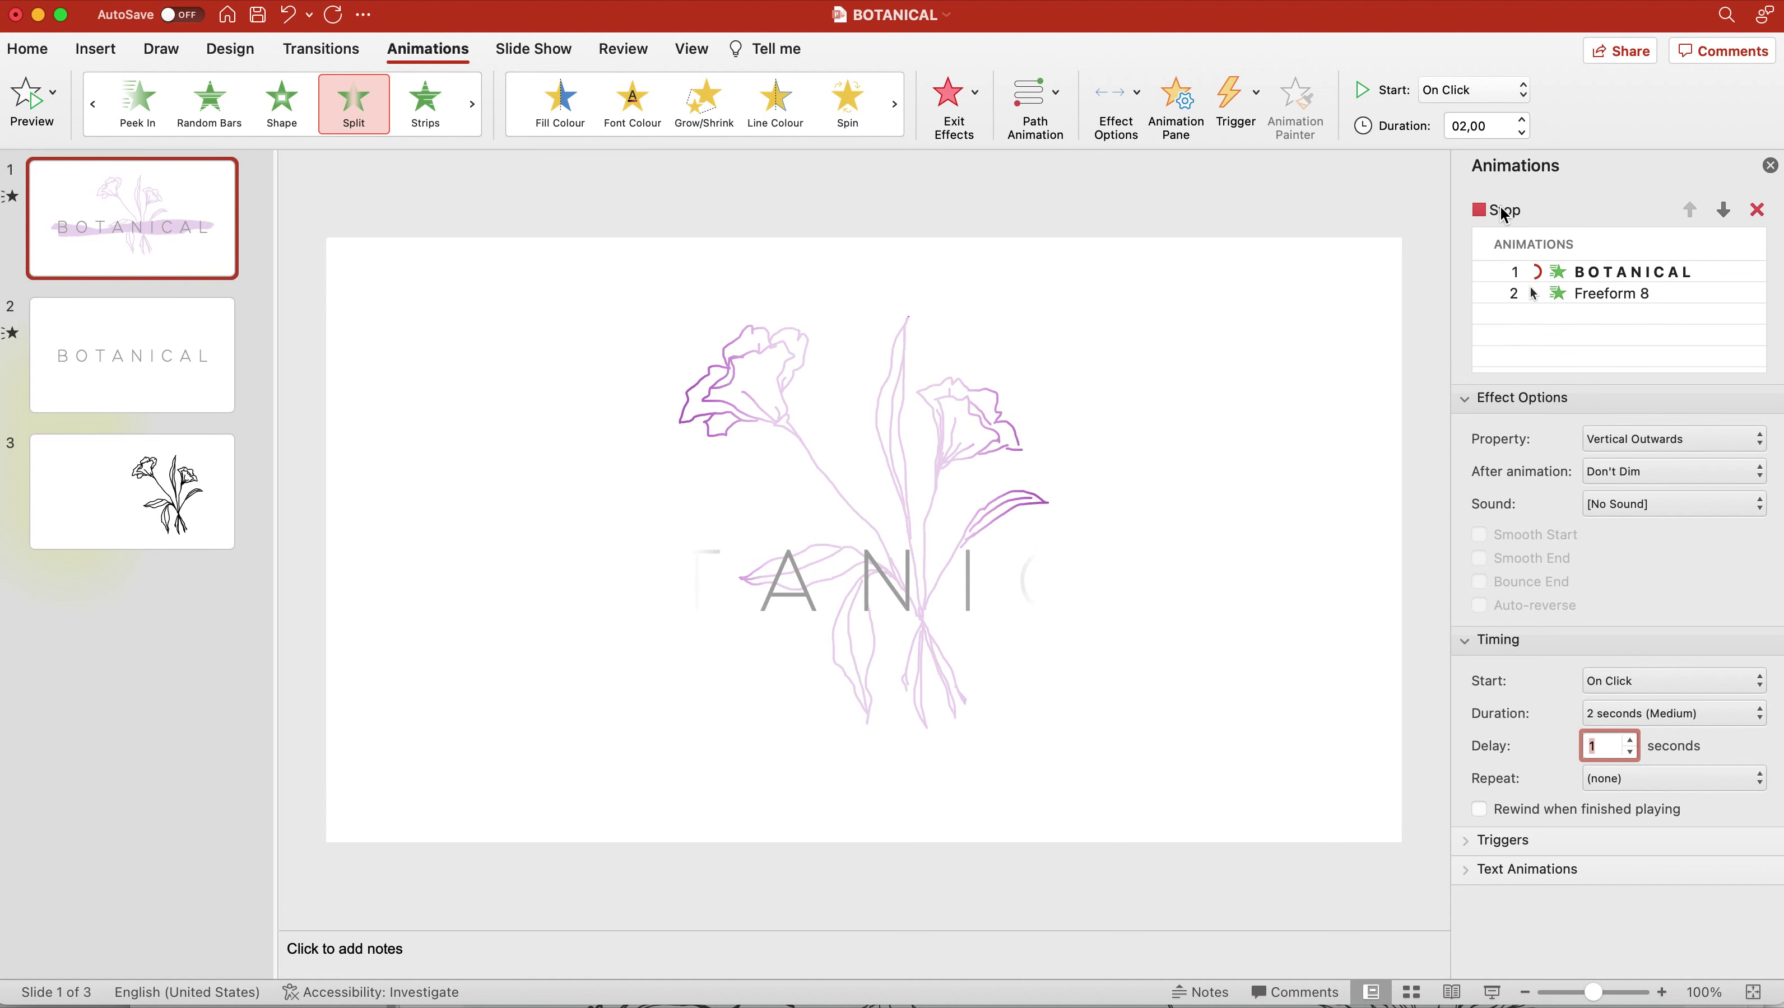
{"action": "left_click", "coordinate": [184, 375]}
{"action": "left_click", "coordinate": [184, 273]}
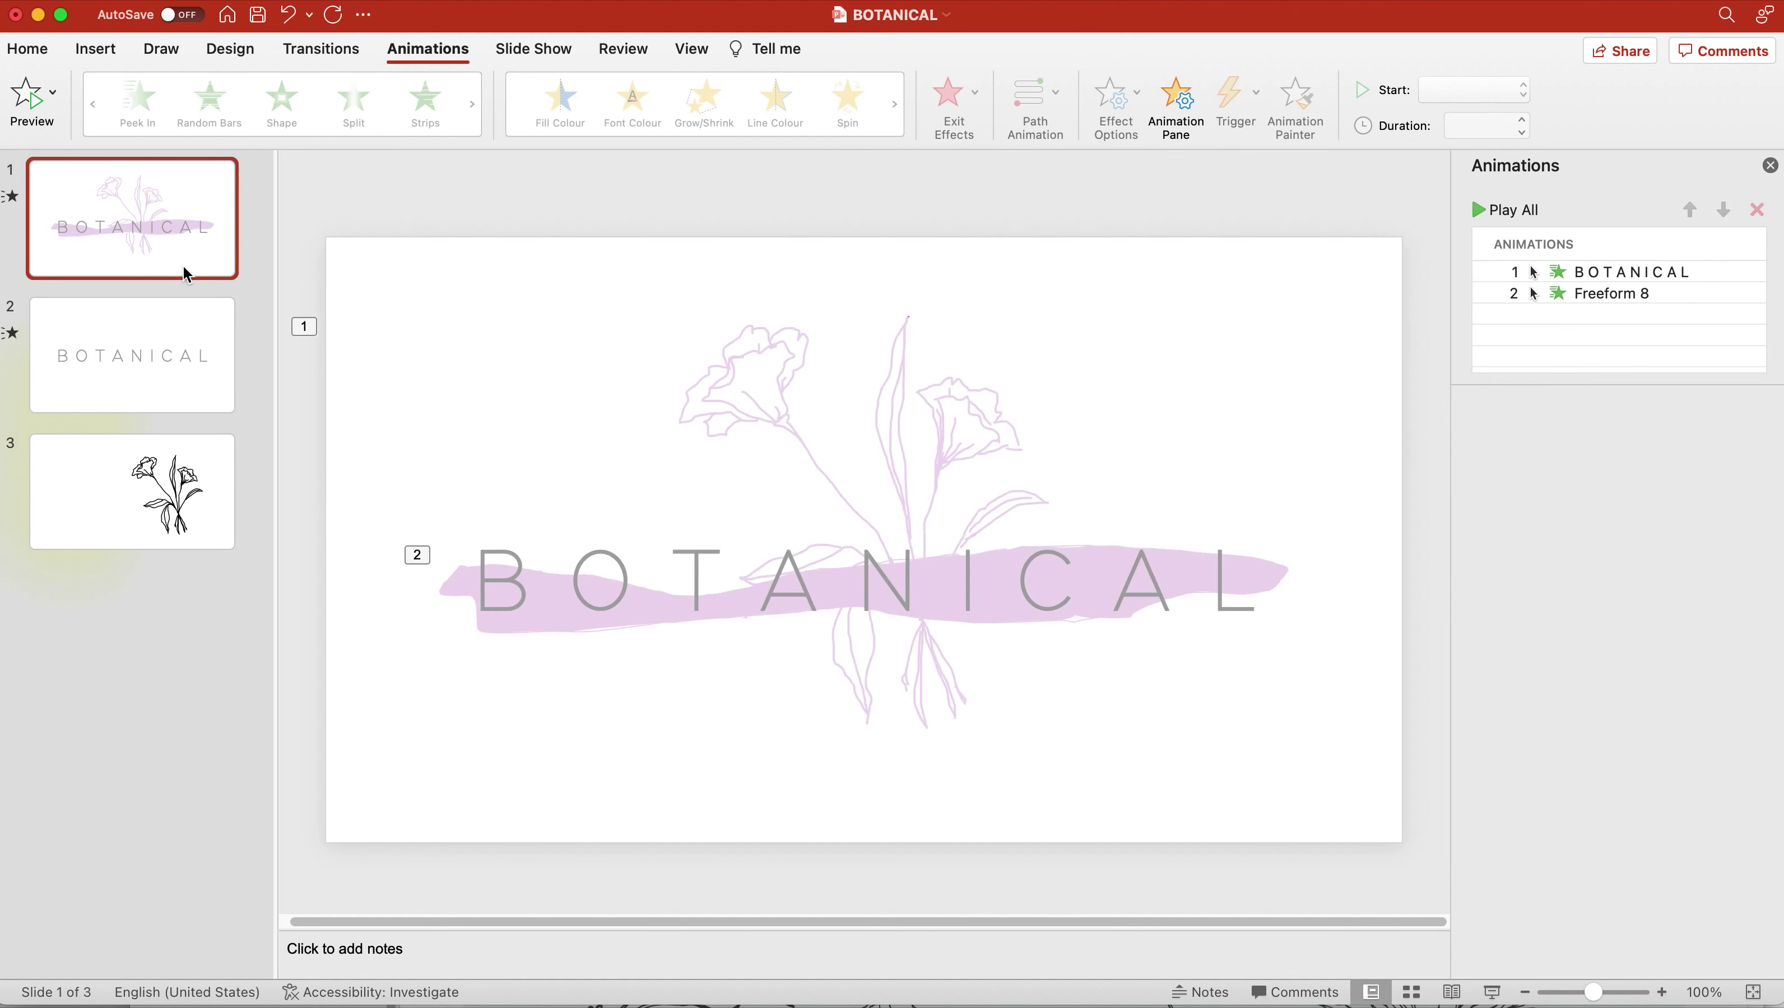
{"action": "left_click", "coordinate": [740, 398]}
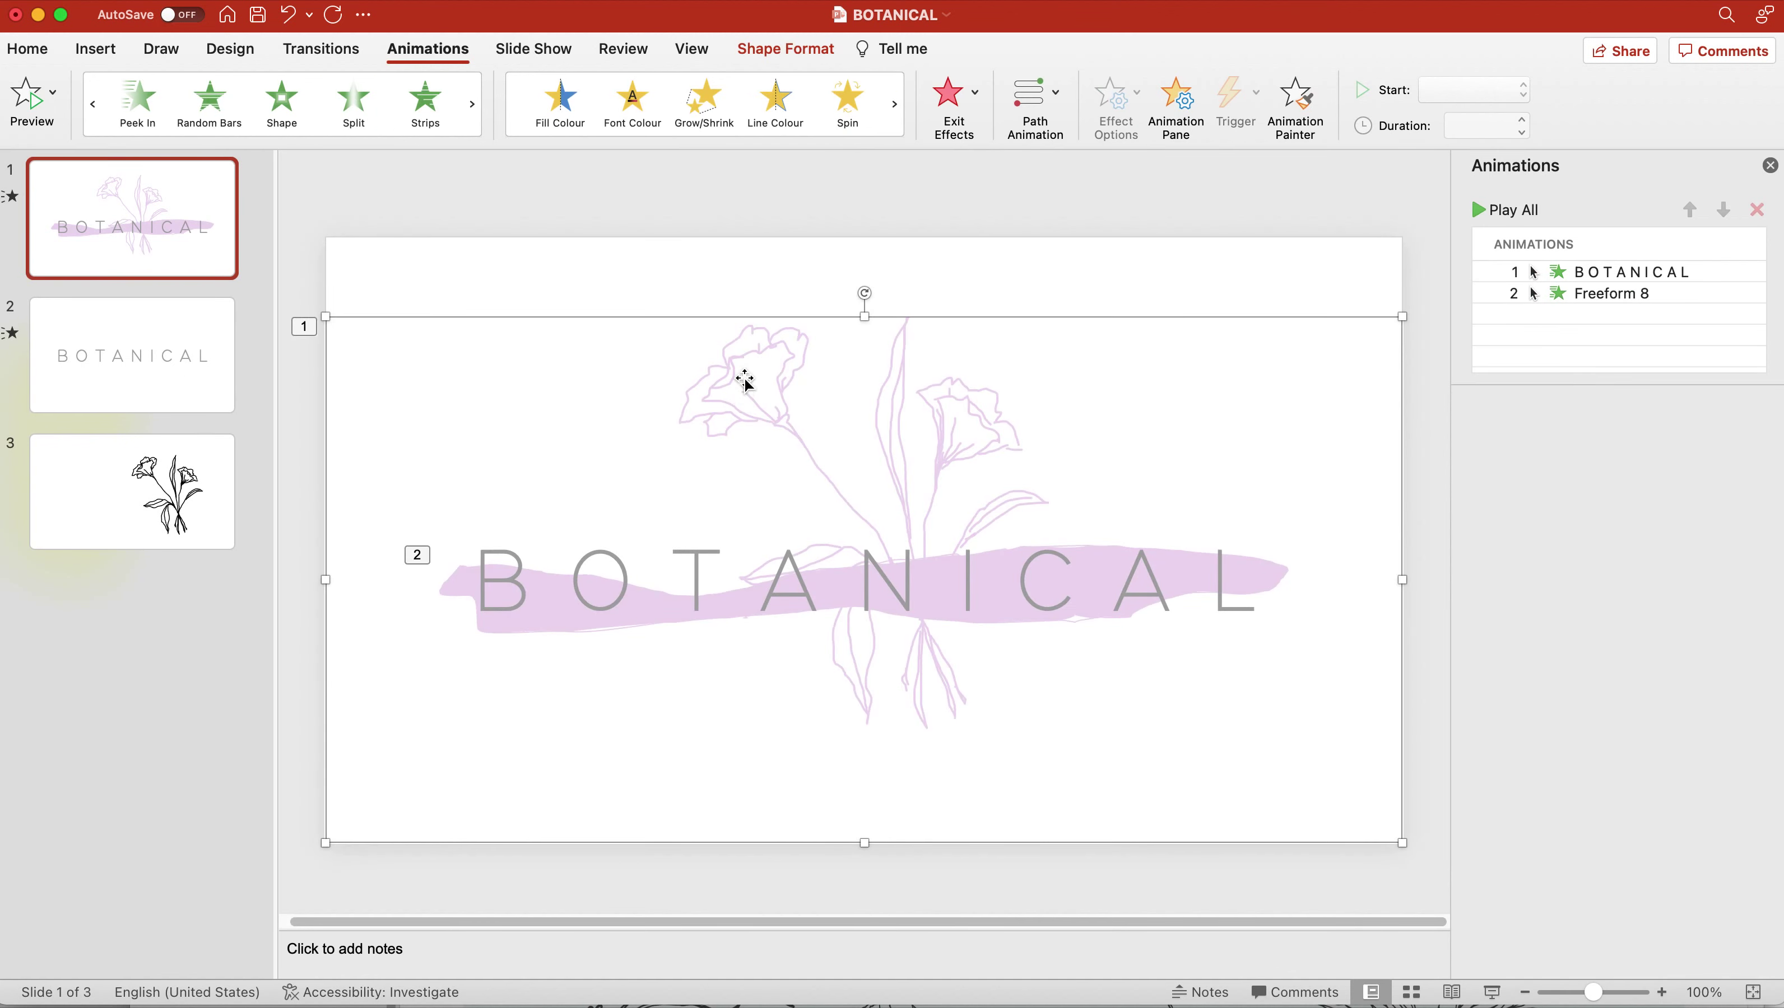
Send slide 1's flower drawing to the back and copy the purple brush stroke
{"action": "right_click", "coordinate": [745, 378]}
{"action": "mouse_move", "coordinate": [892, 651]}
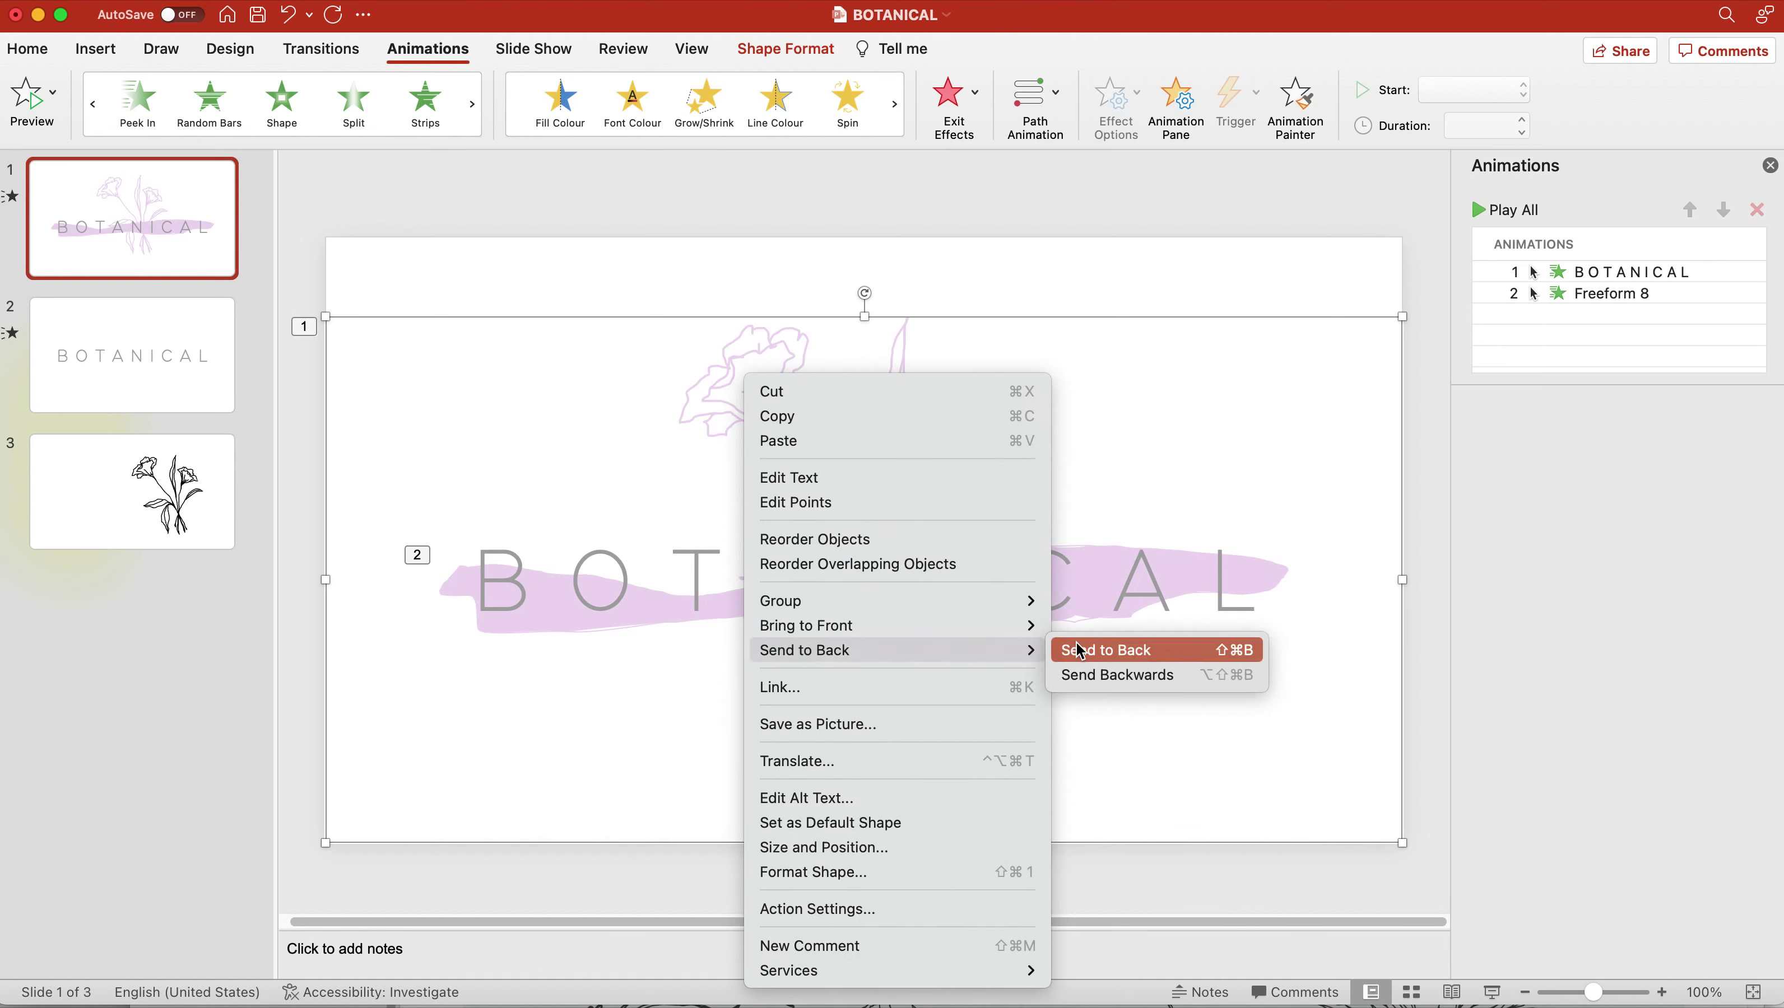
{"action": "left_click", "coordinate": [1079, 650]}
{"action": "left_click", "coordinate": [1067, 612]}
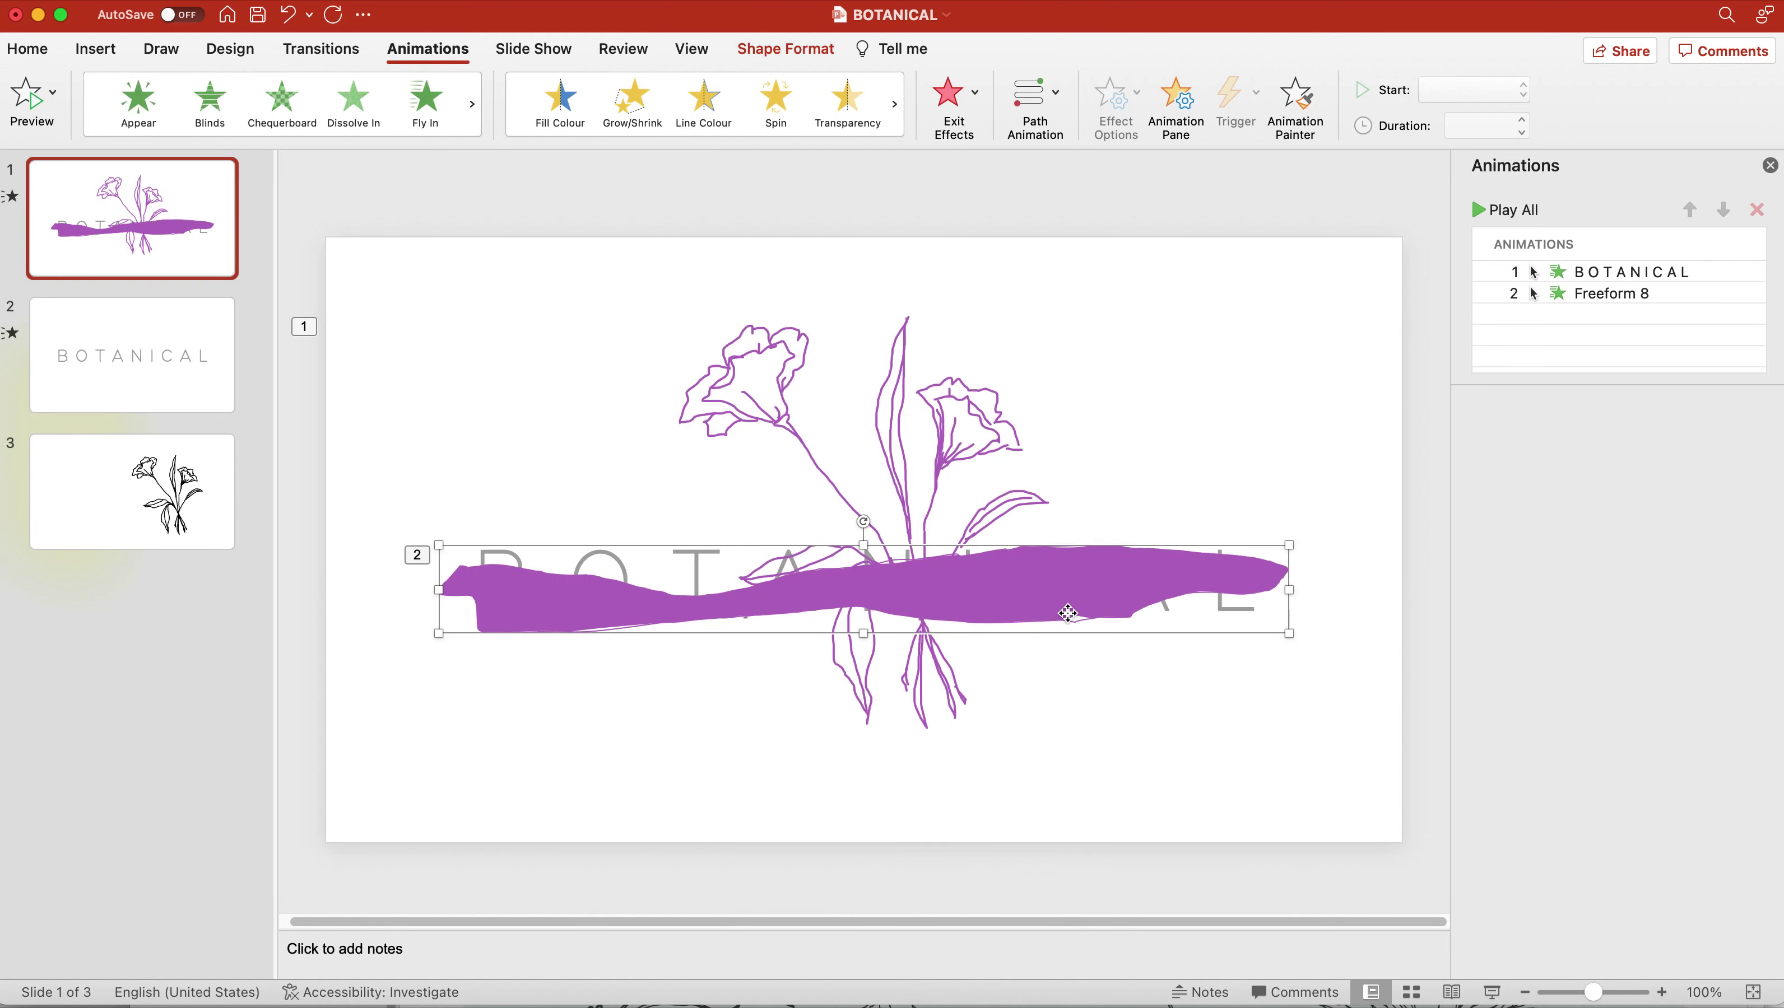
{"action": "right_click", "coordinate": [1067, 613]}
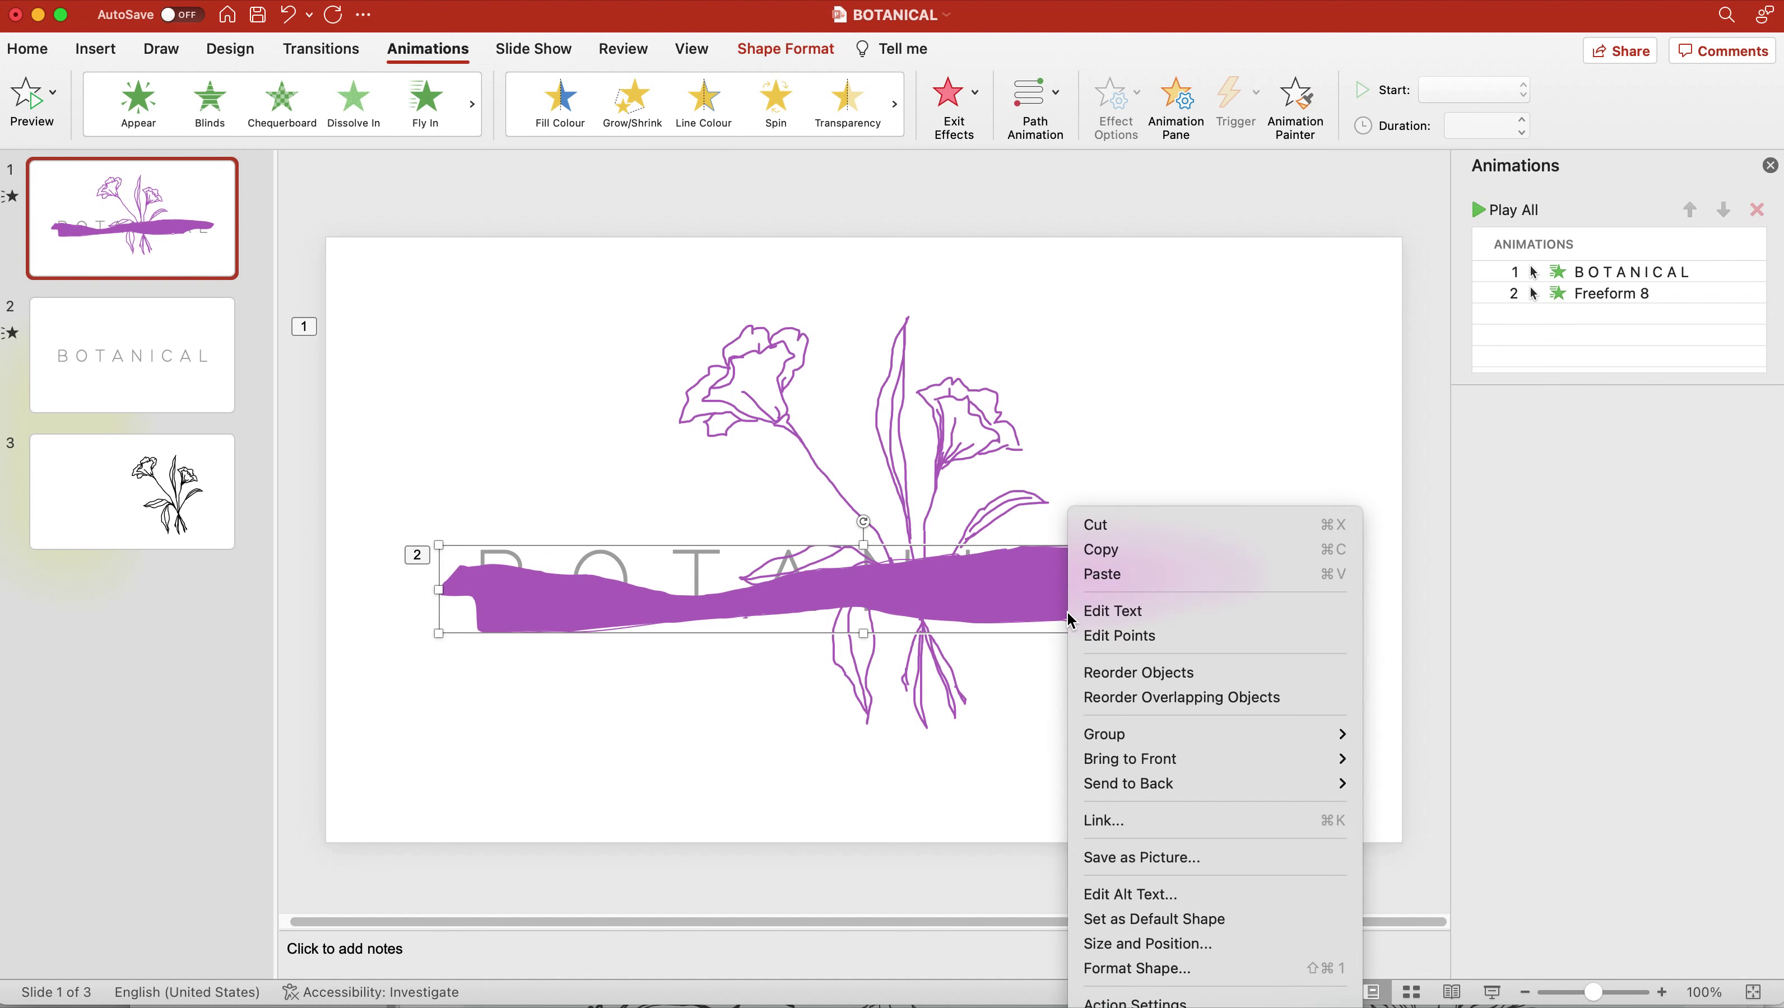
{"action": "left_click", "coordinate": [1125, 550]}
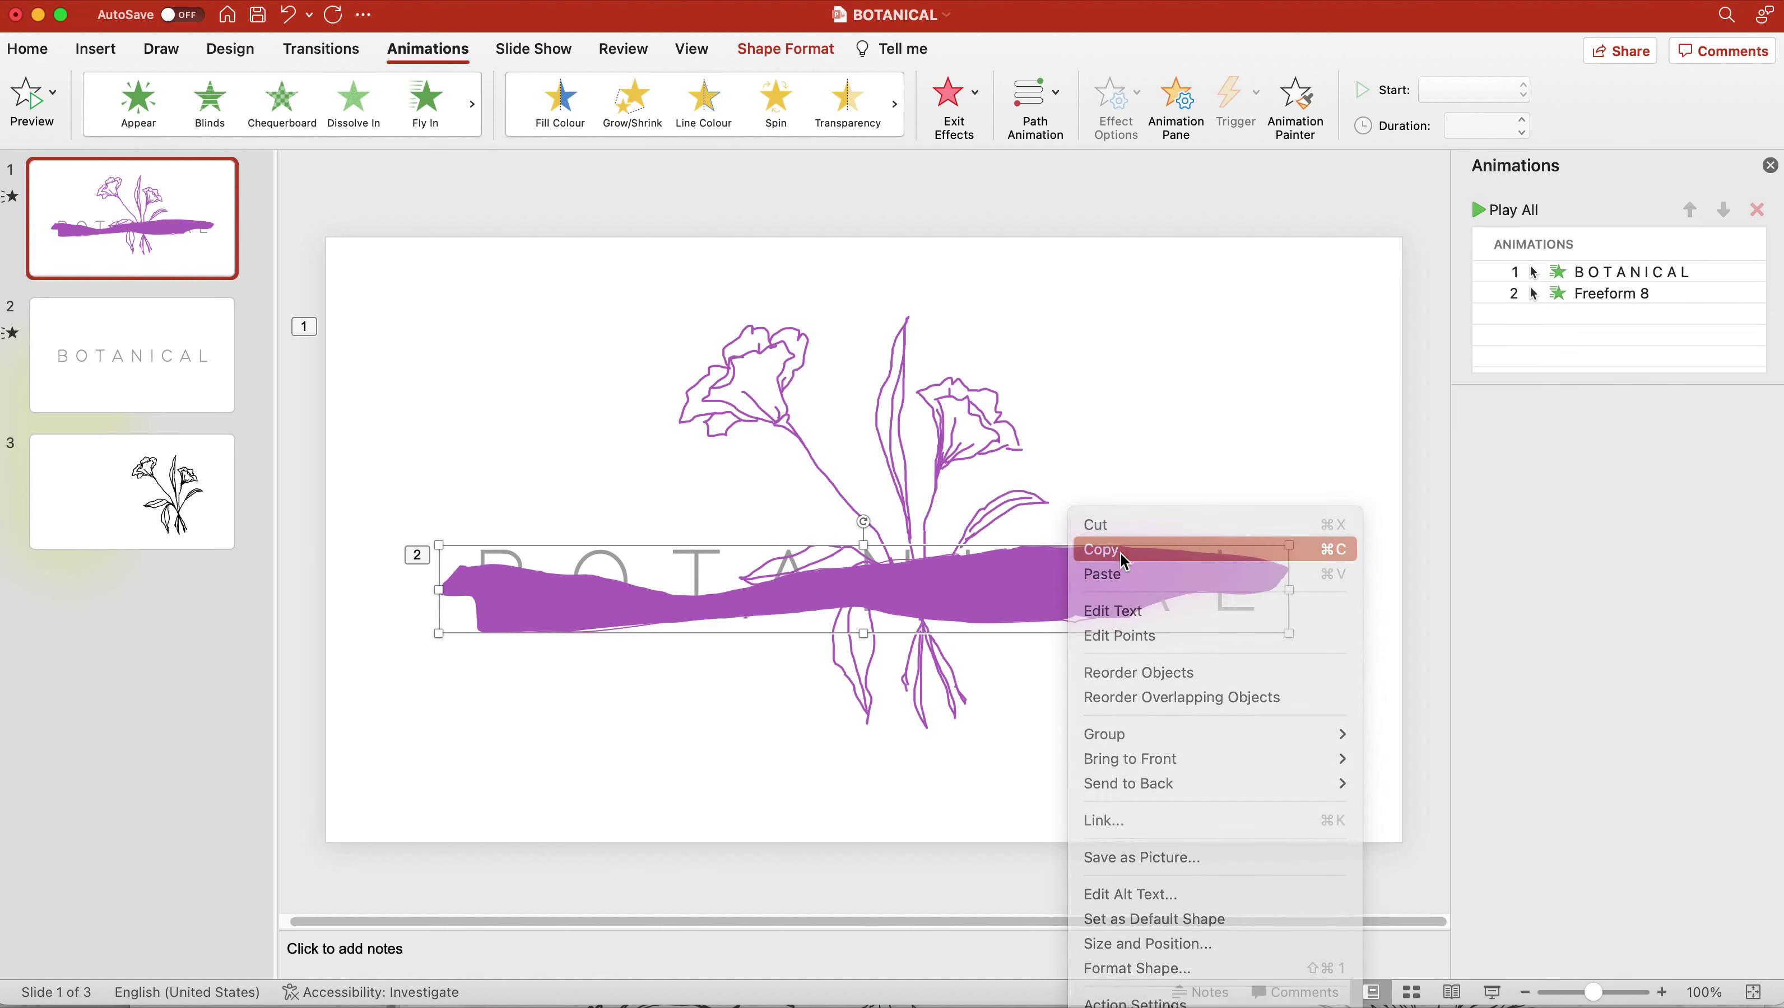
Paste the purple brush stroke onto slide 2 beneath BOTANICAL
{"action": "left_click", "coordinate": [150, 375]}
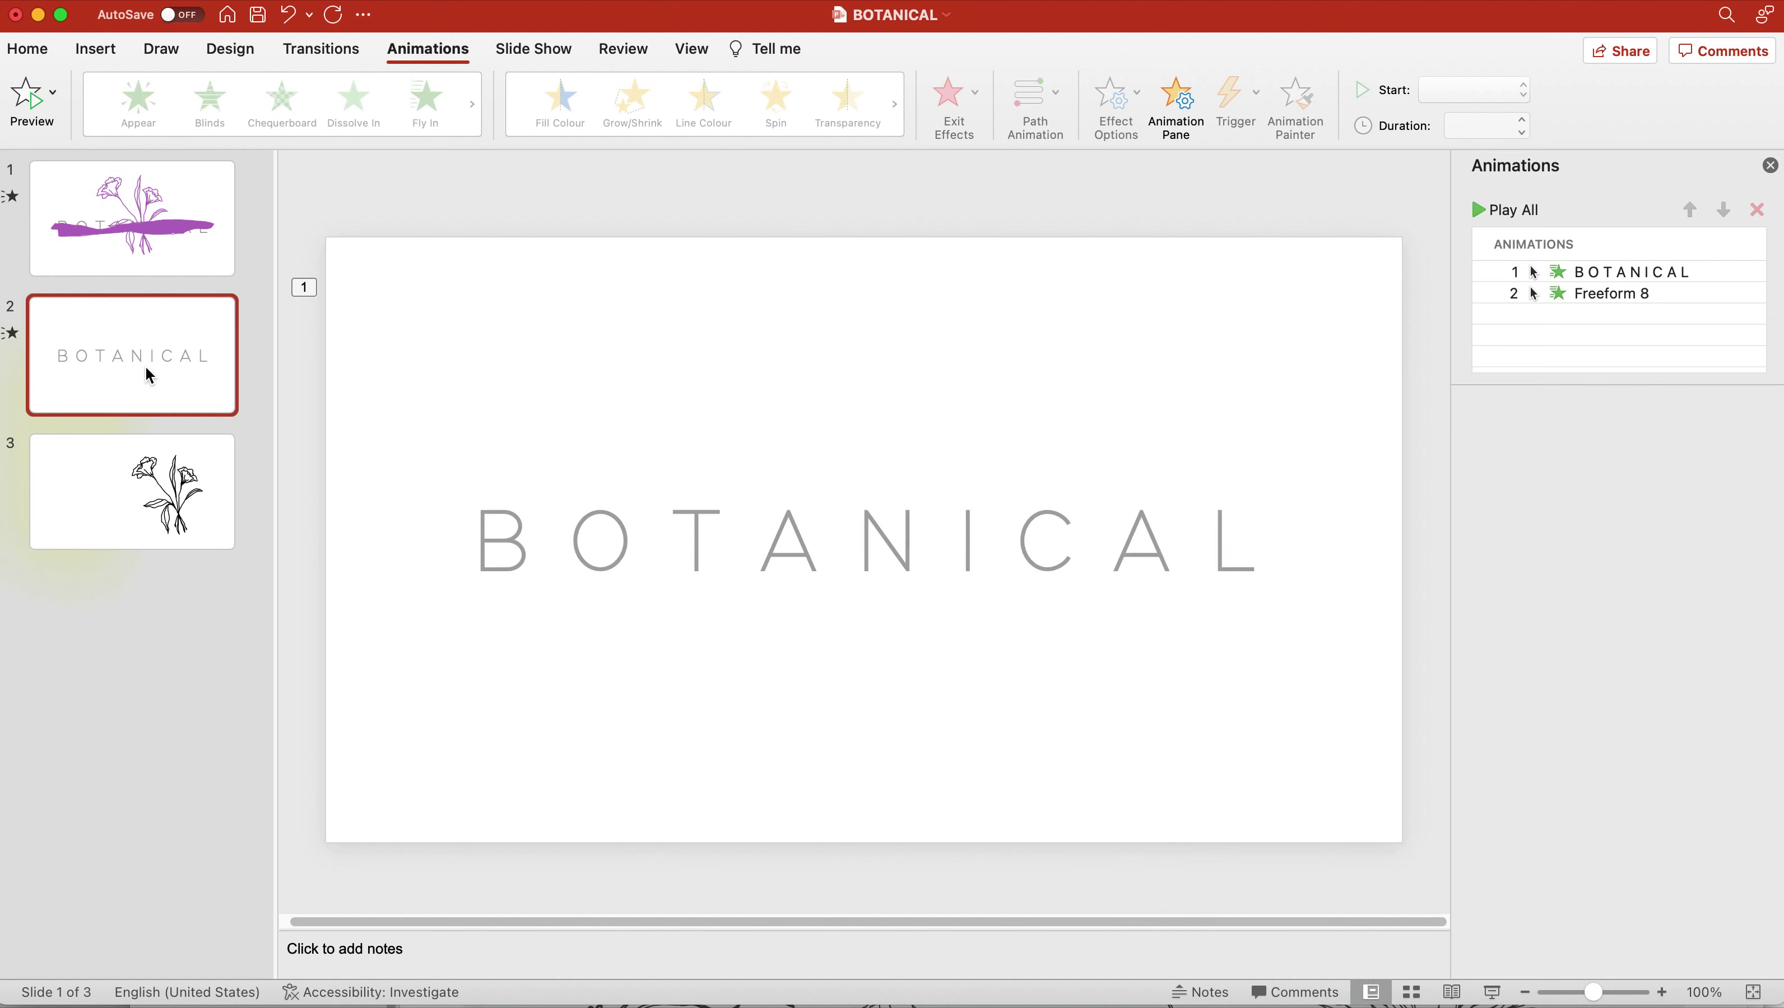
{"action": "left_click", "coordinate": [449, 325]}
{"action": "right_click", "coordinate": [450, 325]}
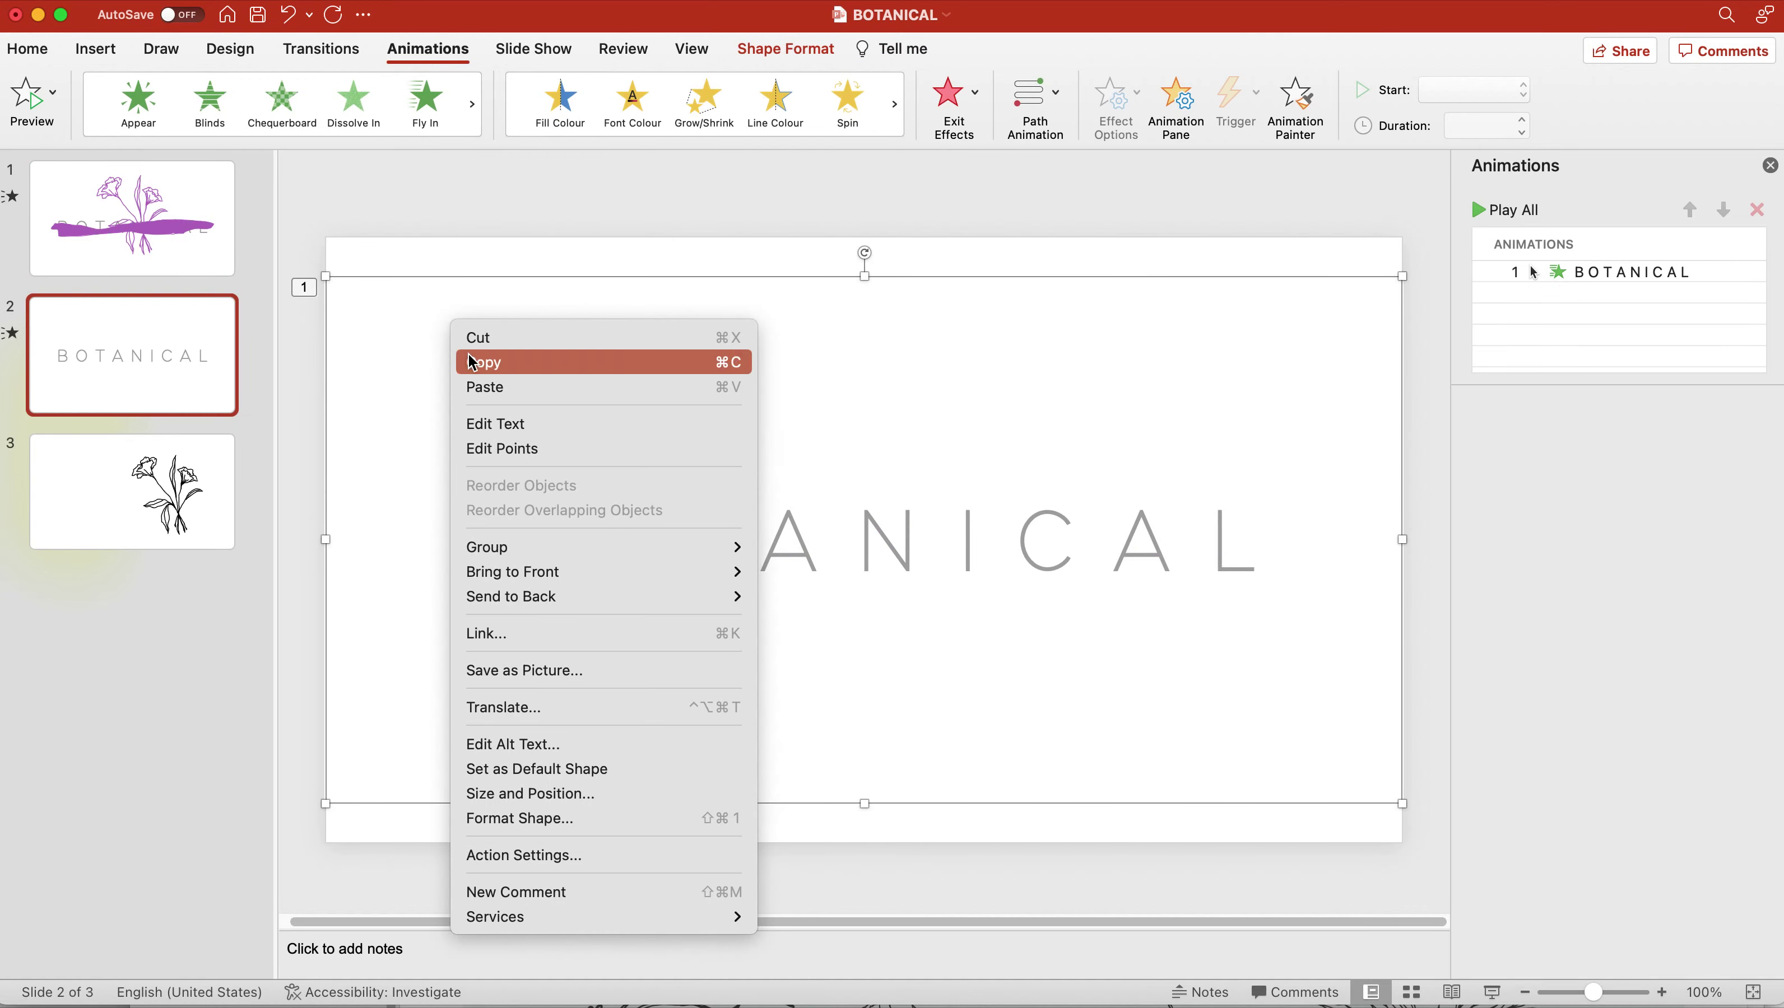
{"action": "left_click", "coordinate": [484, 387]}
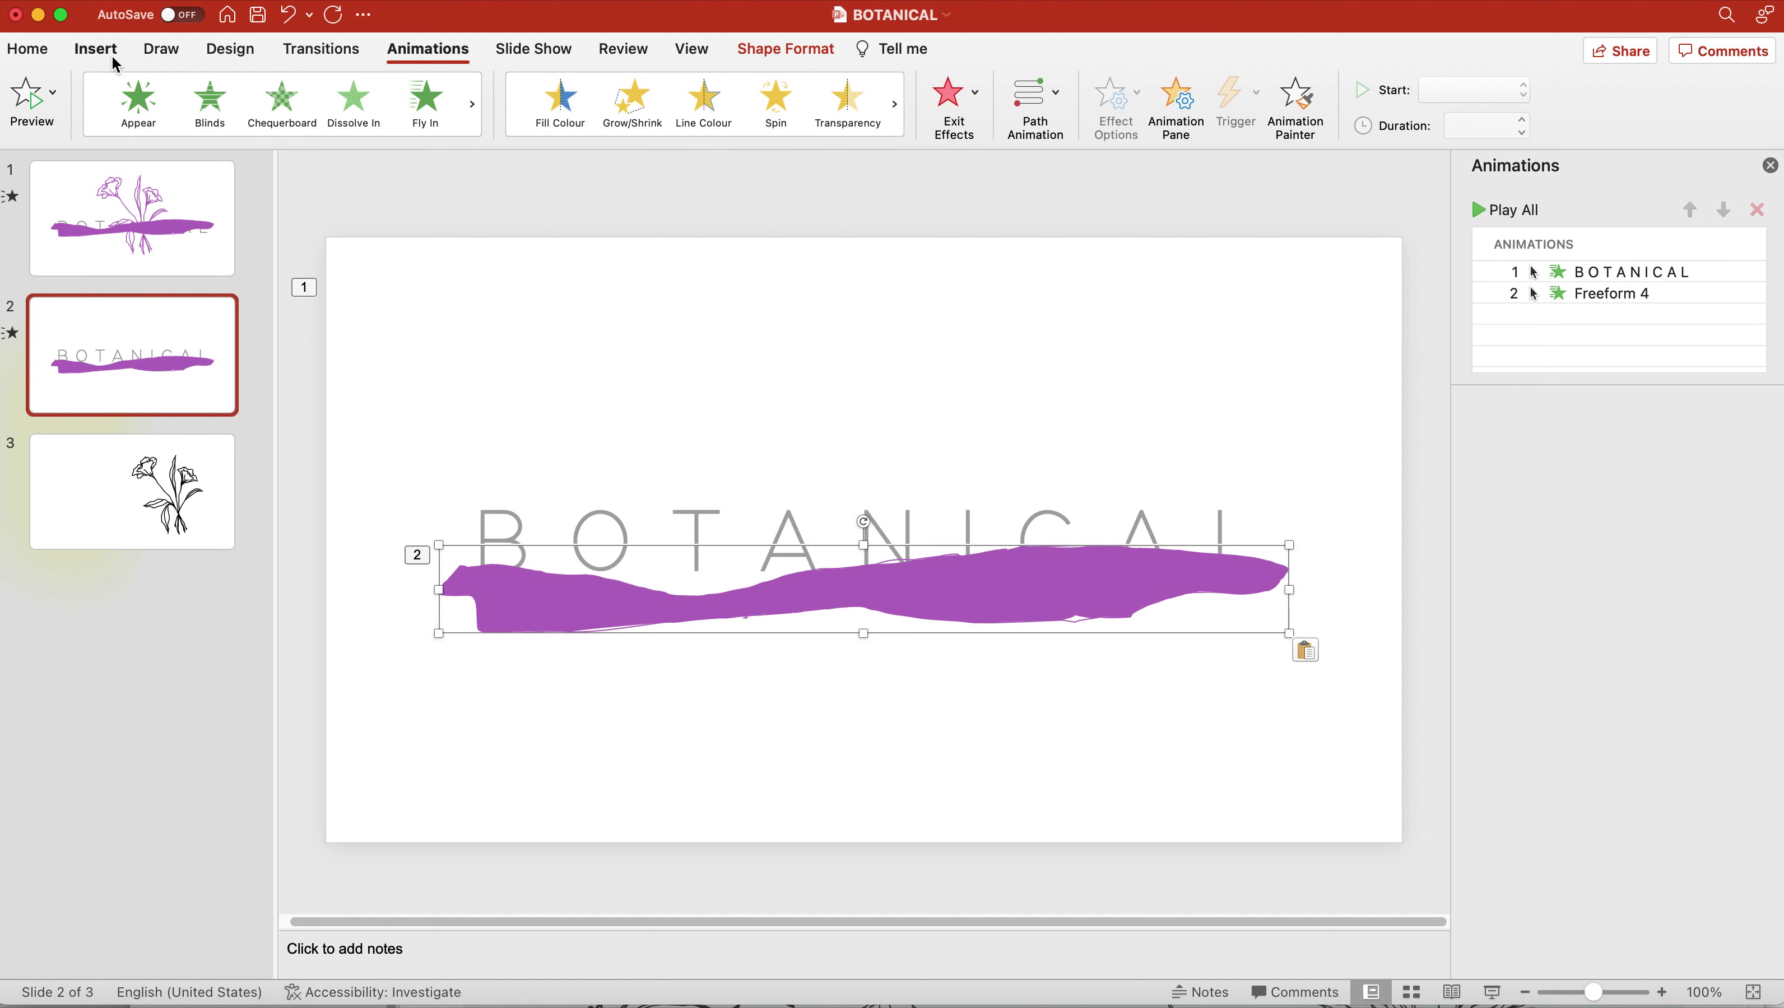
{"action": "left_click", "coordinate": [95, 49]}
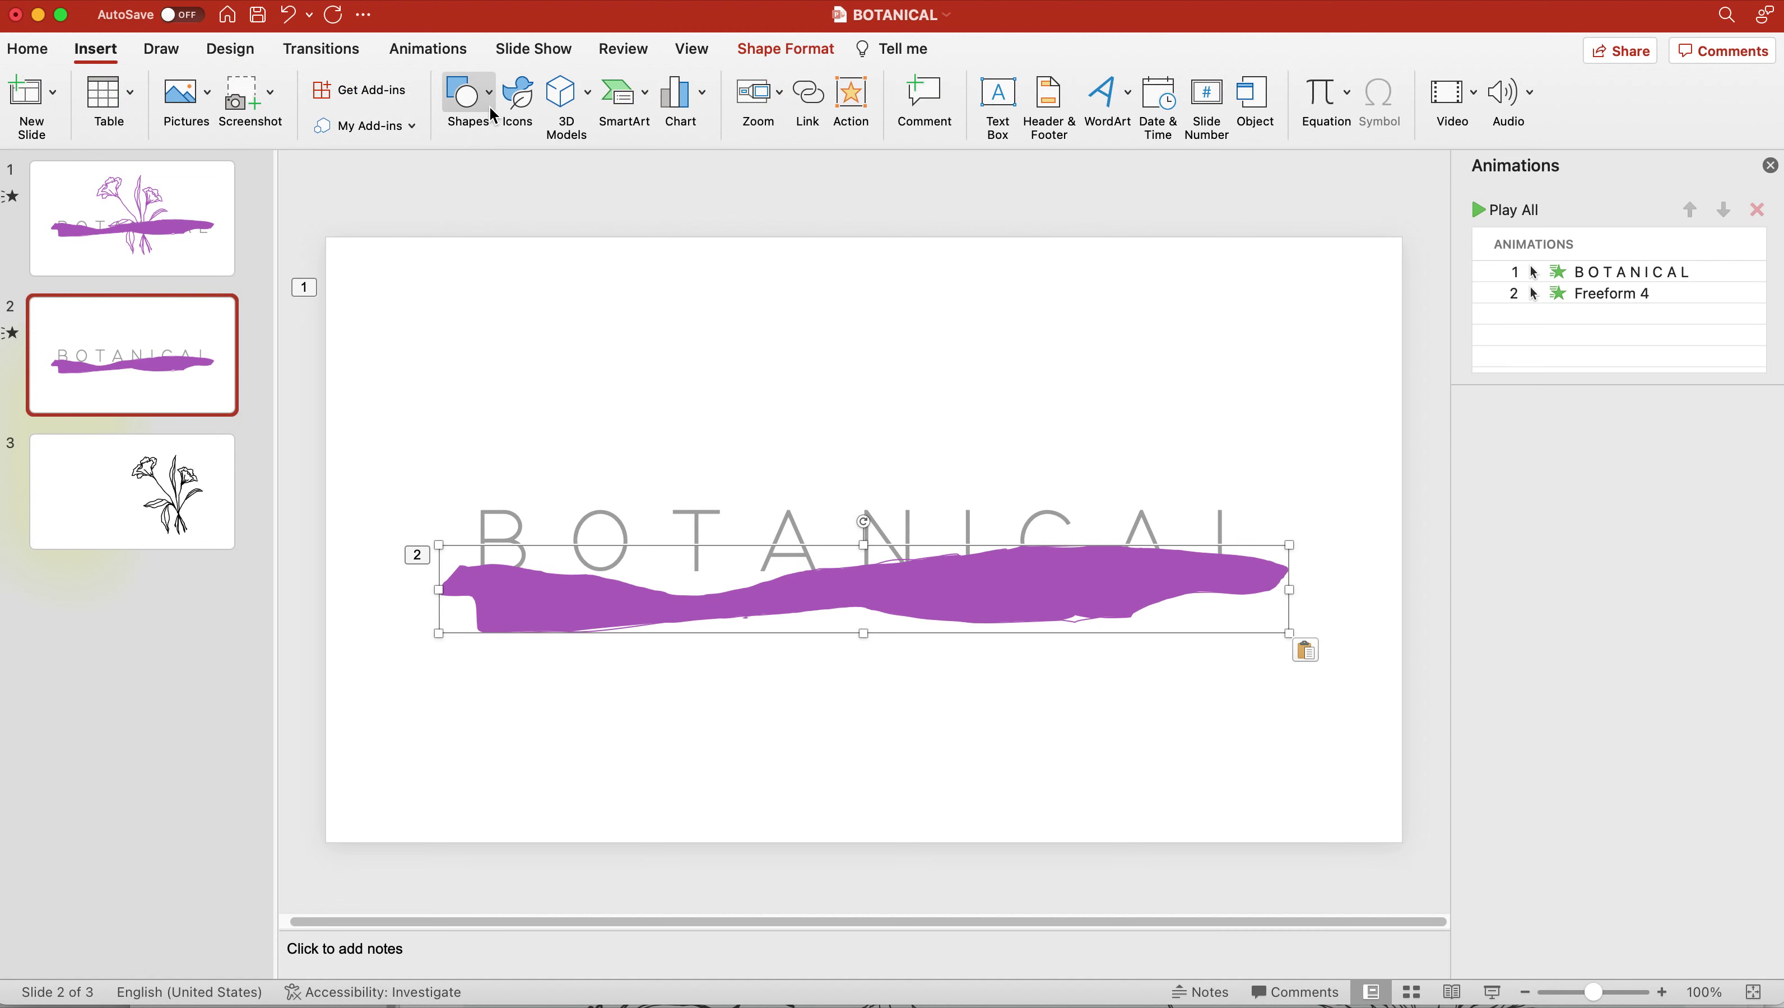
Start a Freeform shape on slide 2, tracing its upper edge from left to right
{"action": "left_click", "coordinate": [487, 105]}
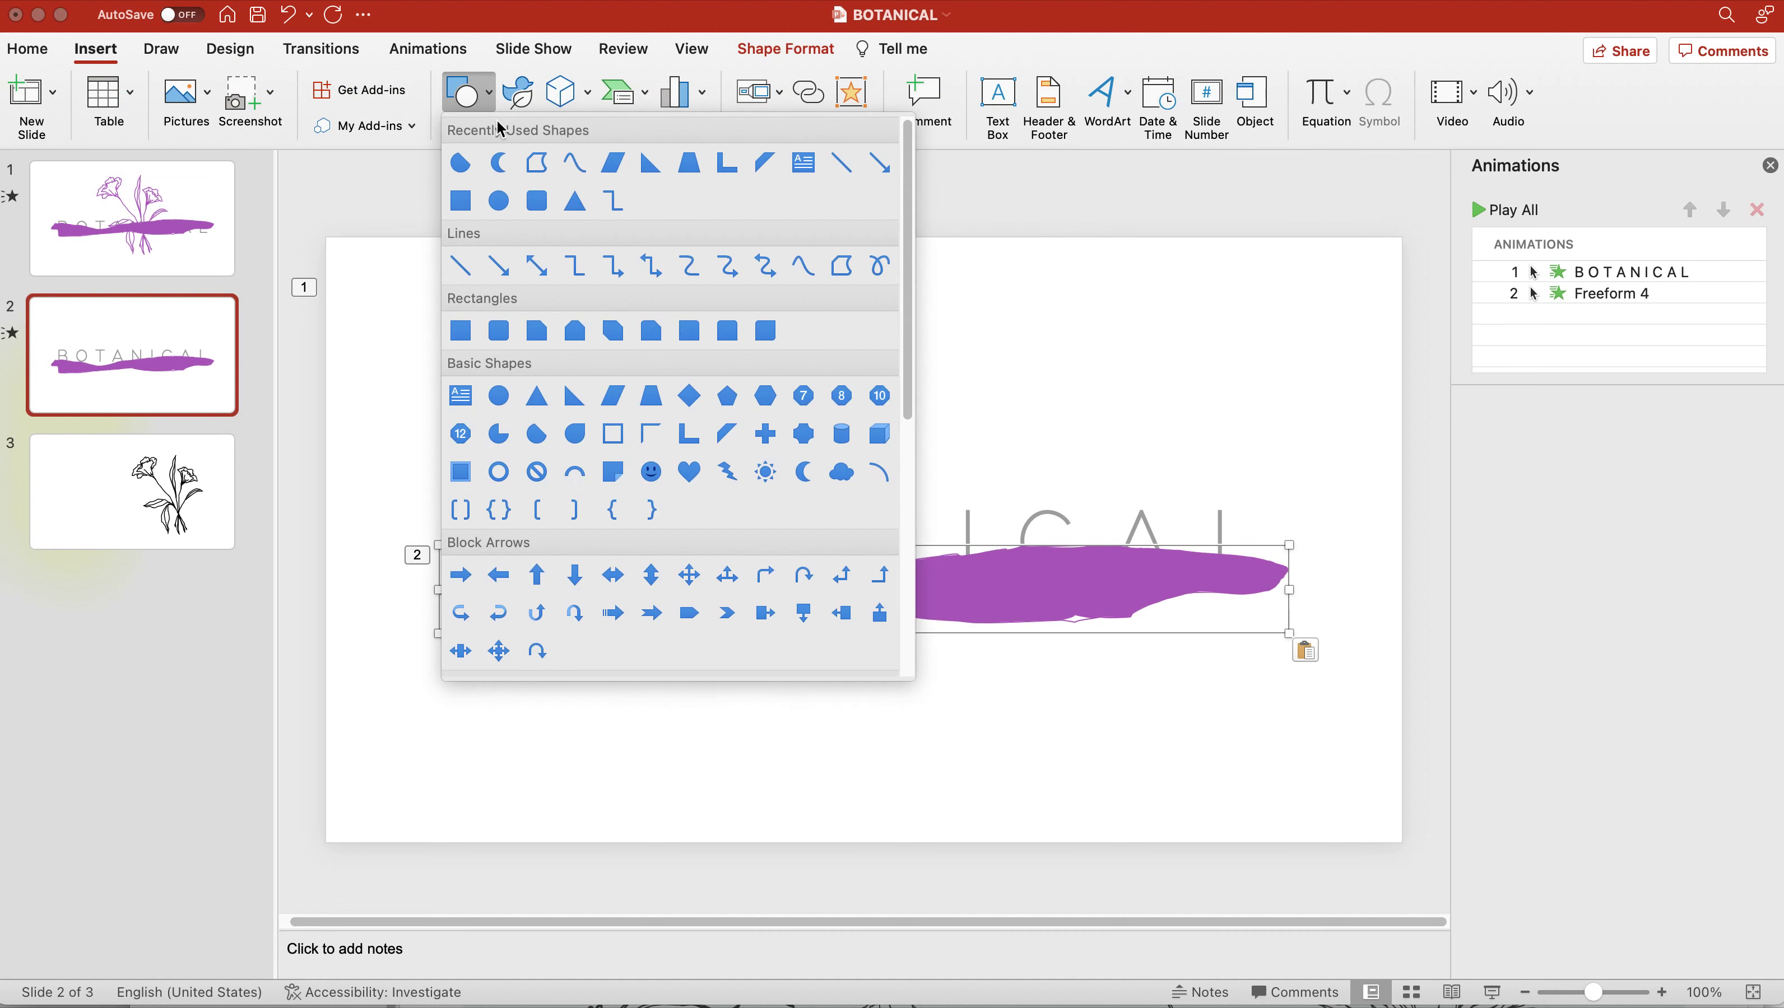
{"action": "left_click", "coordinate": [842, 269]}
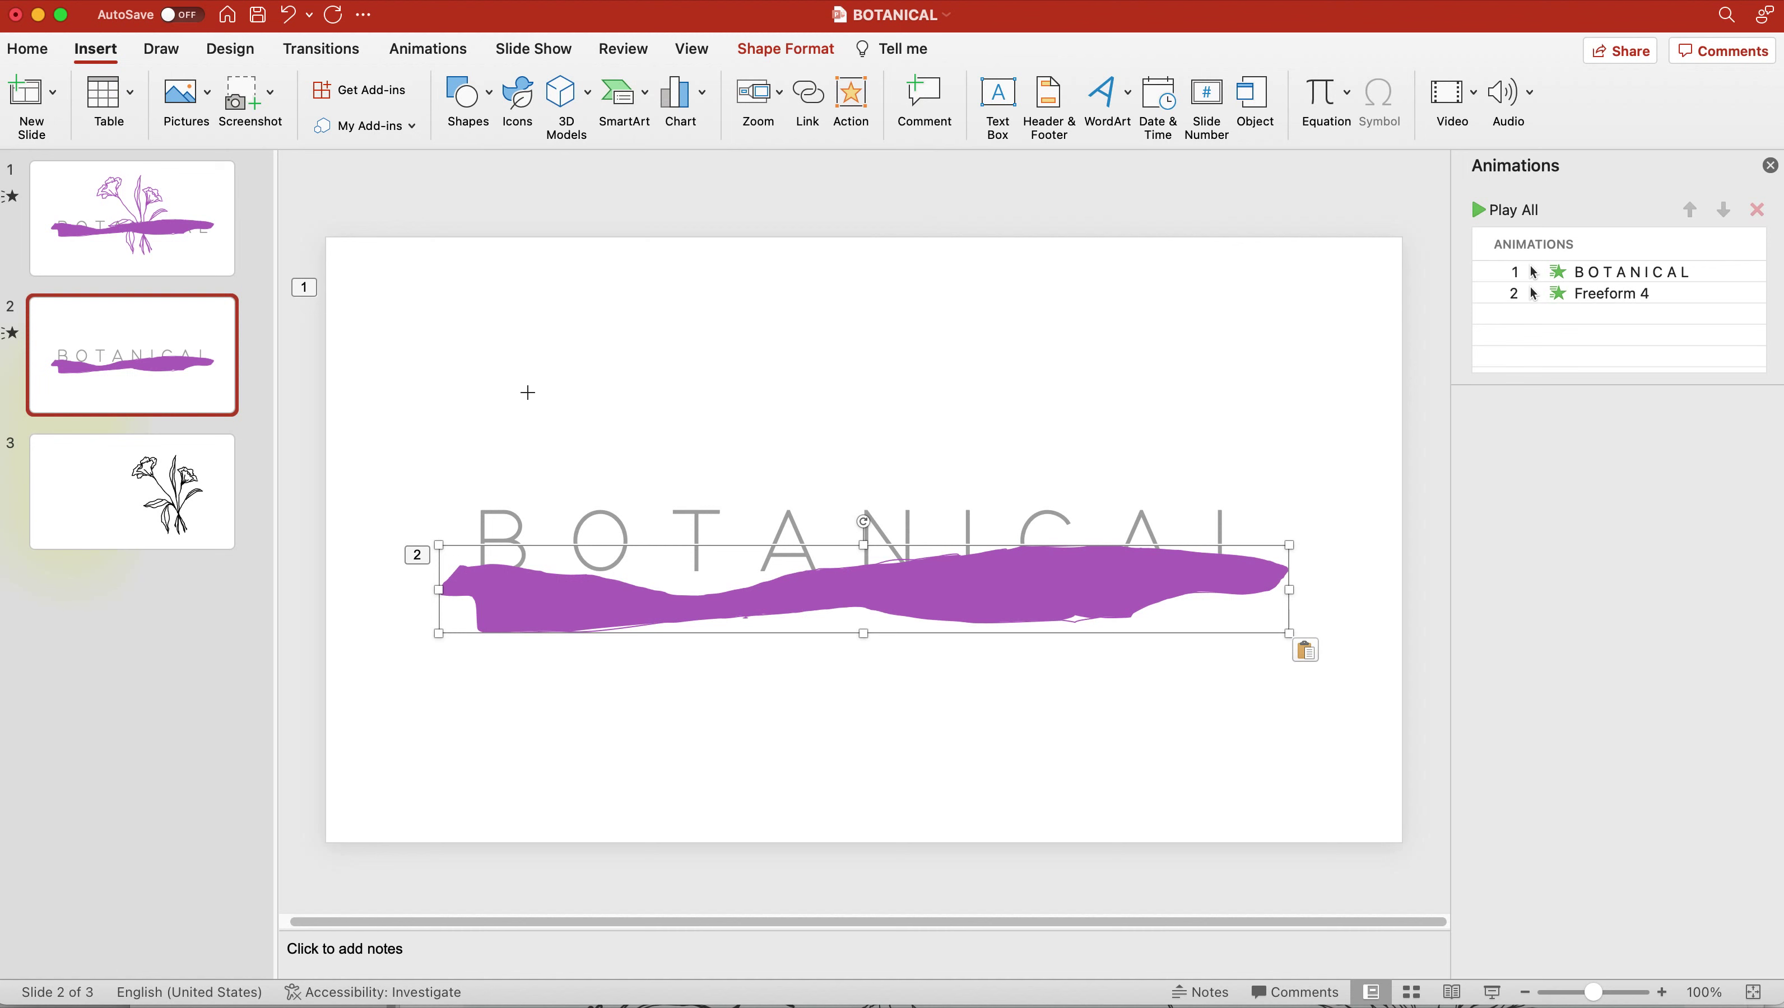
{"action": "left_click", "coordinate": [462, 369]}
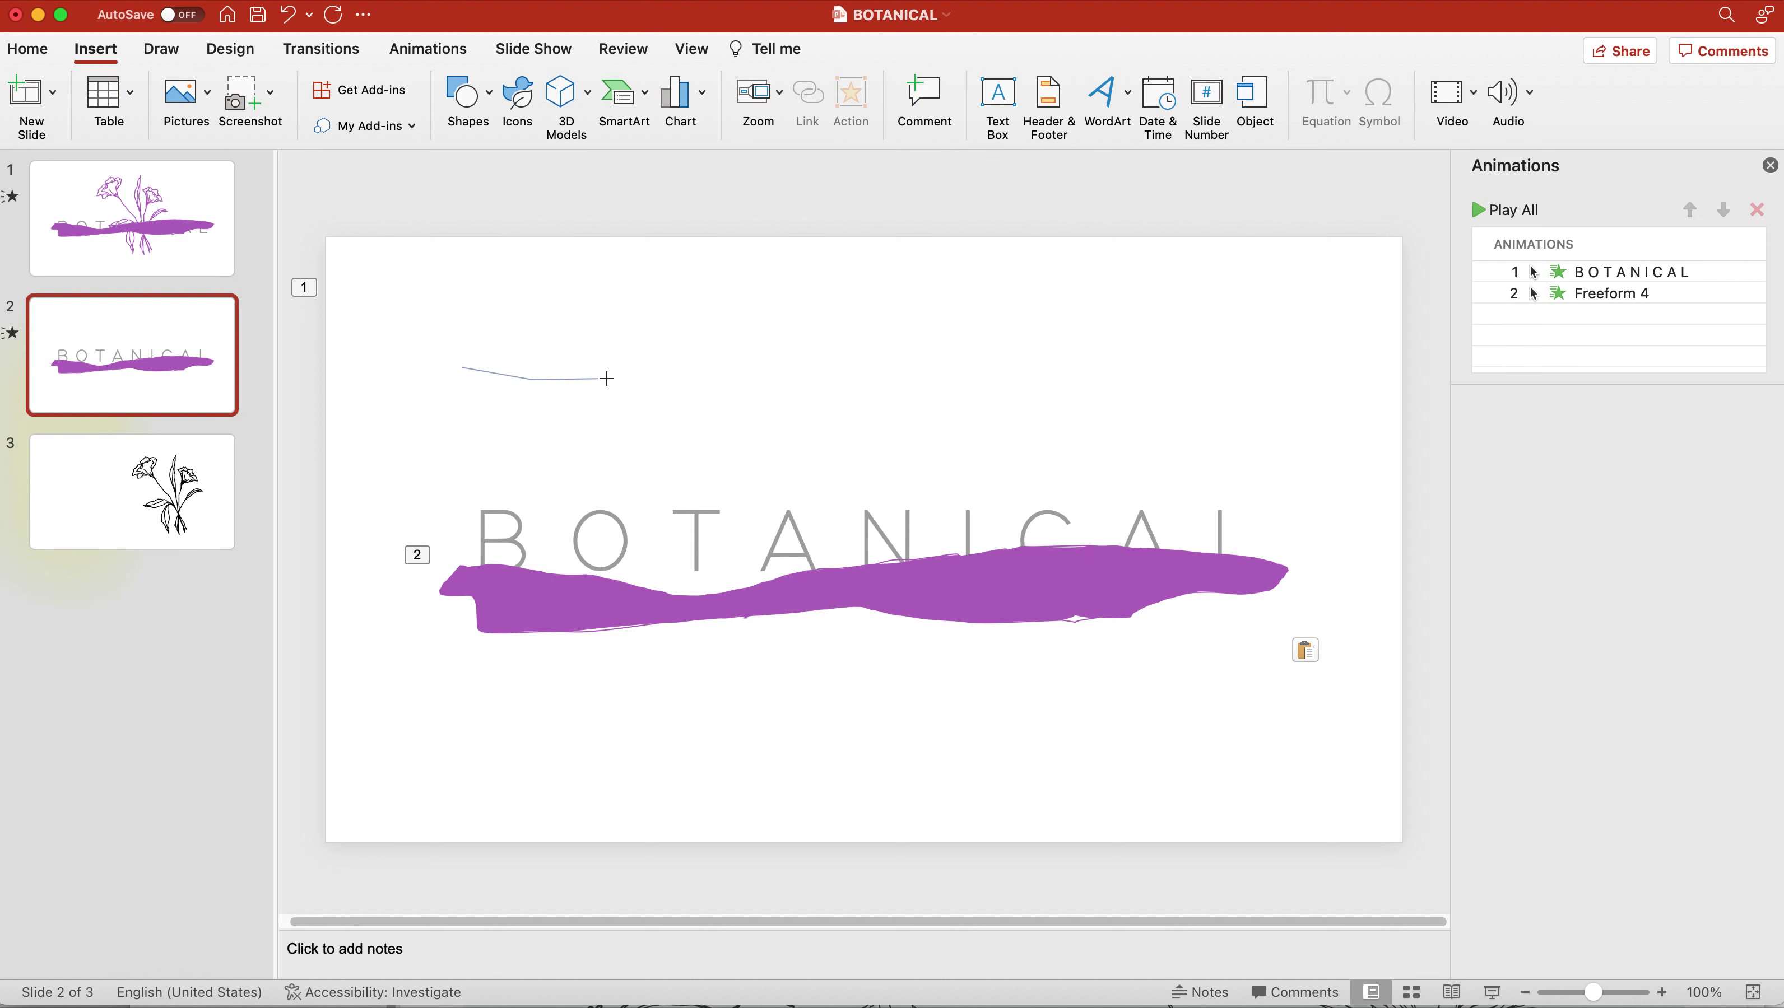
{"action": "left_click", "coordinate": [718, 385]}
{"action": "left_click", "coordinate": [942, 340]}
{"action": "left_click", "coordinate": [1207, 273]}
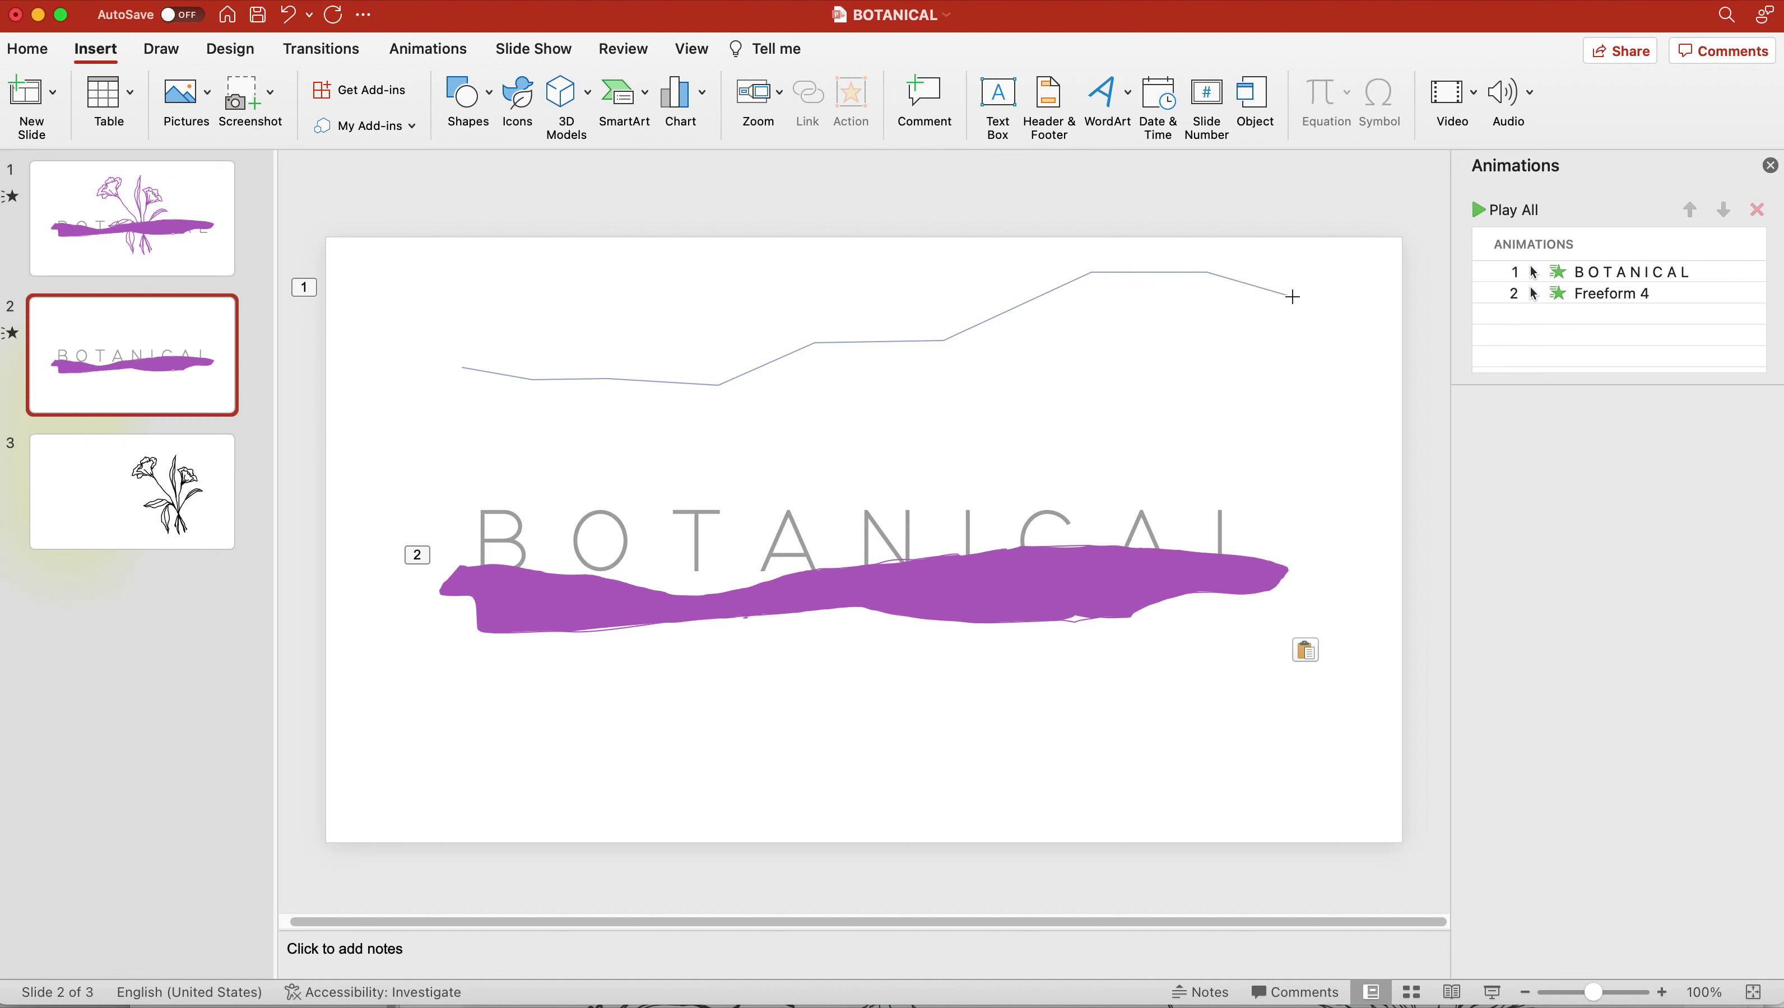
{"action": "left_click", "coordinate": [1293, 328]}
Trace the lower edge back left and close the blue freeform above BOTANICAL
{"action": "left_click", "coordinate": [1215, 361]}
{"action": "left_click", "coordinate": [1049, 369]}
{"action": "left_click", "coordinate": [814, 422]}
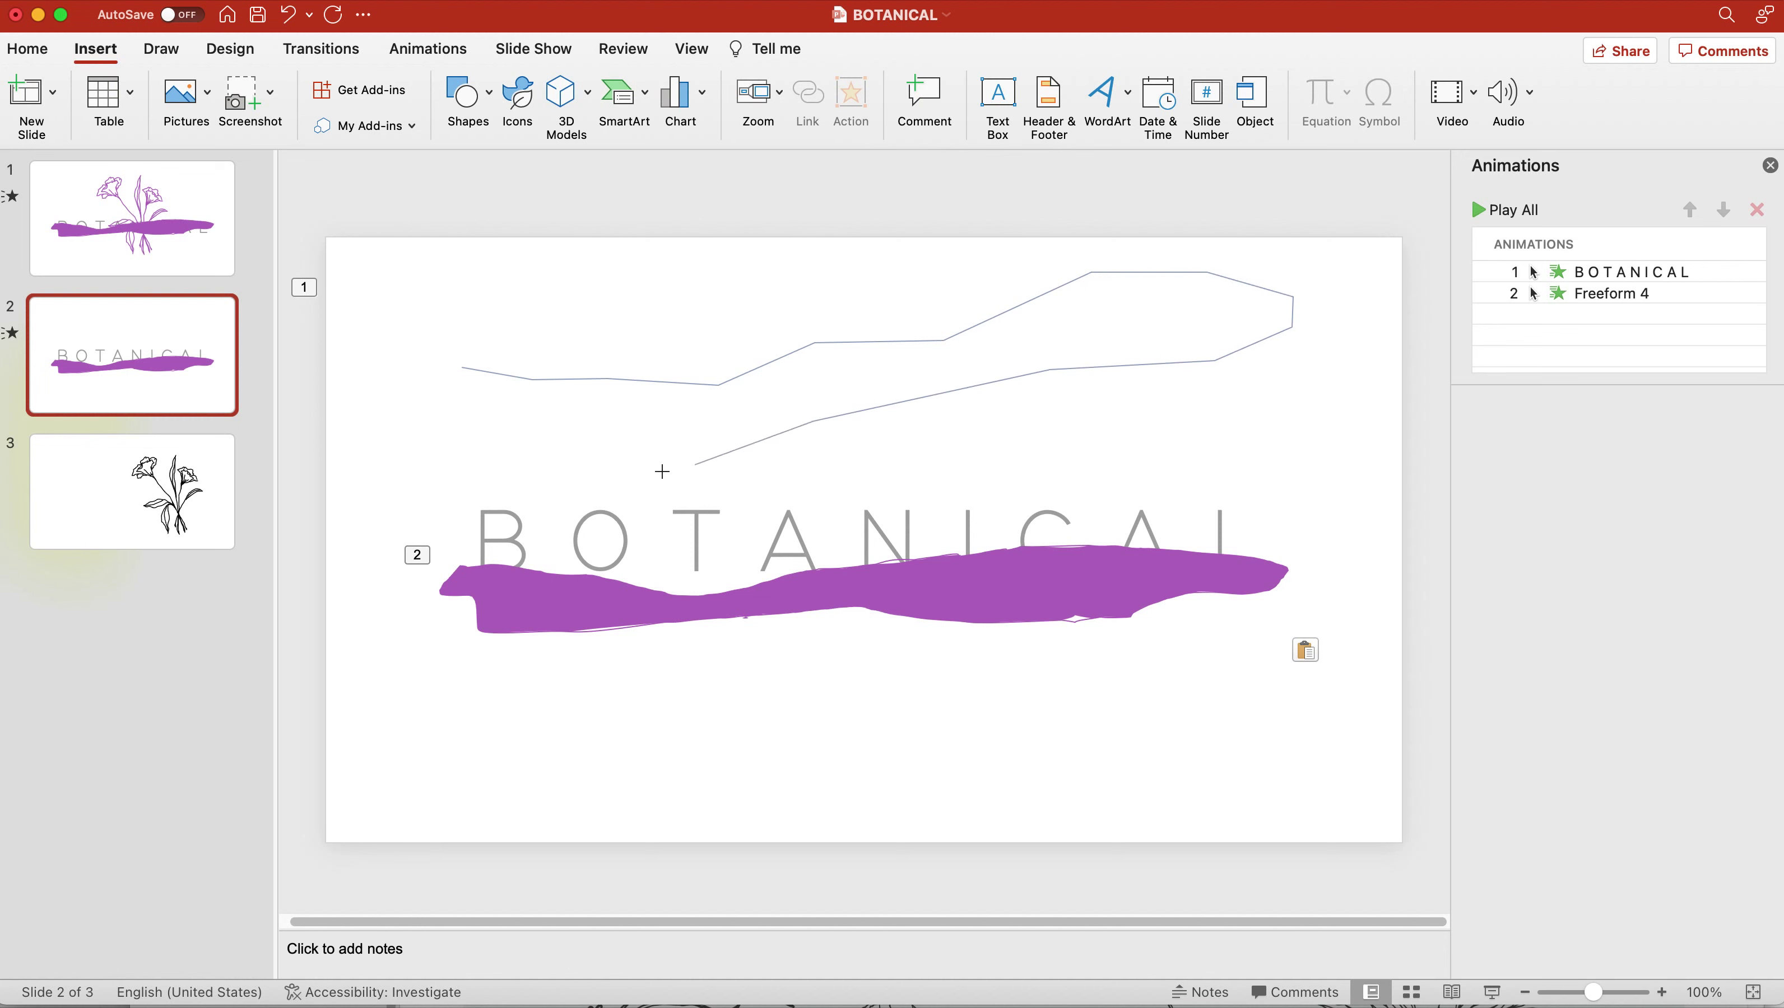
{"action": "left_click", "coordinate": [717, 425]}
{"action": "left_click", "coordinate": [541, 439]}
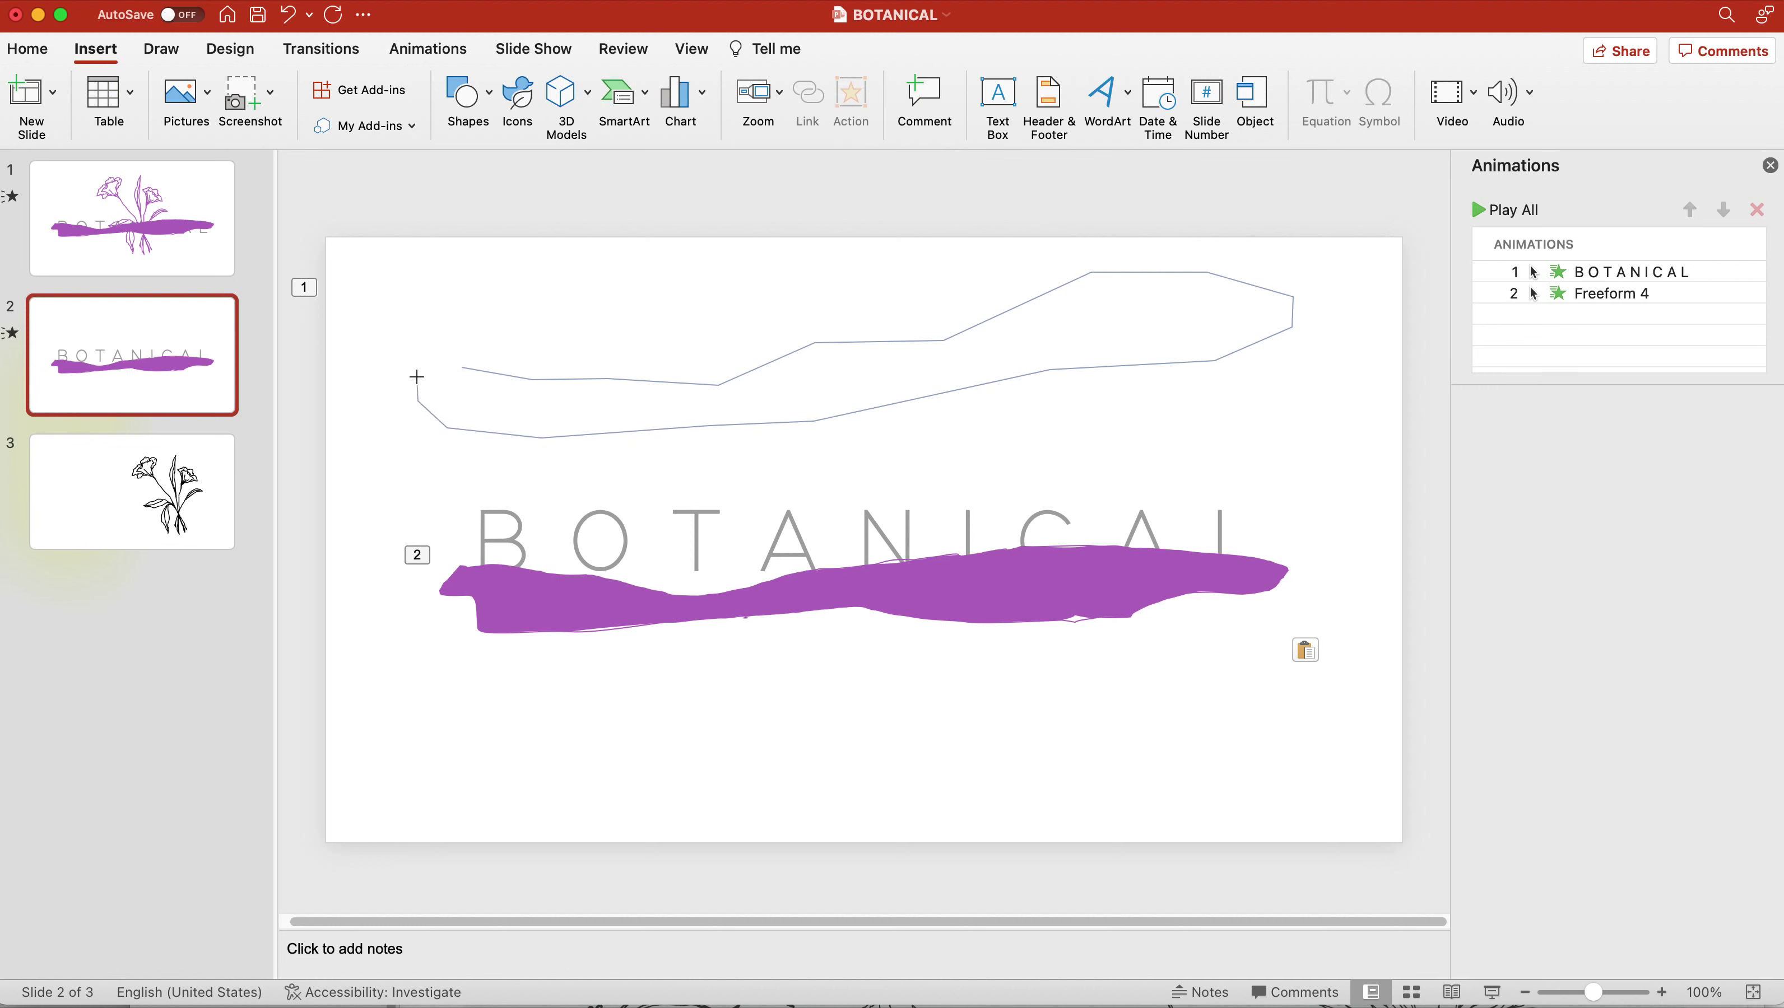
{"action": "left_click", "coordinate": [456, 367]}
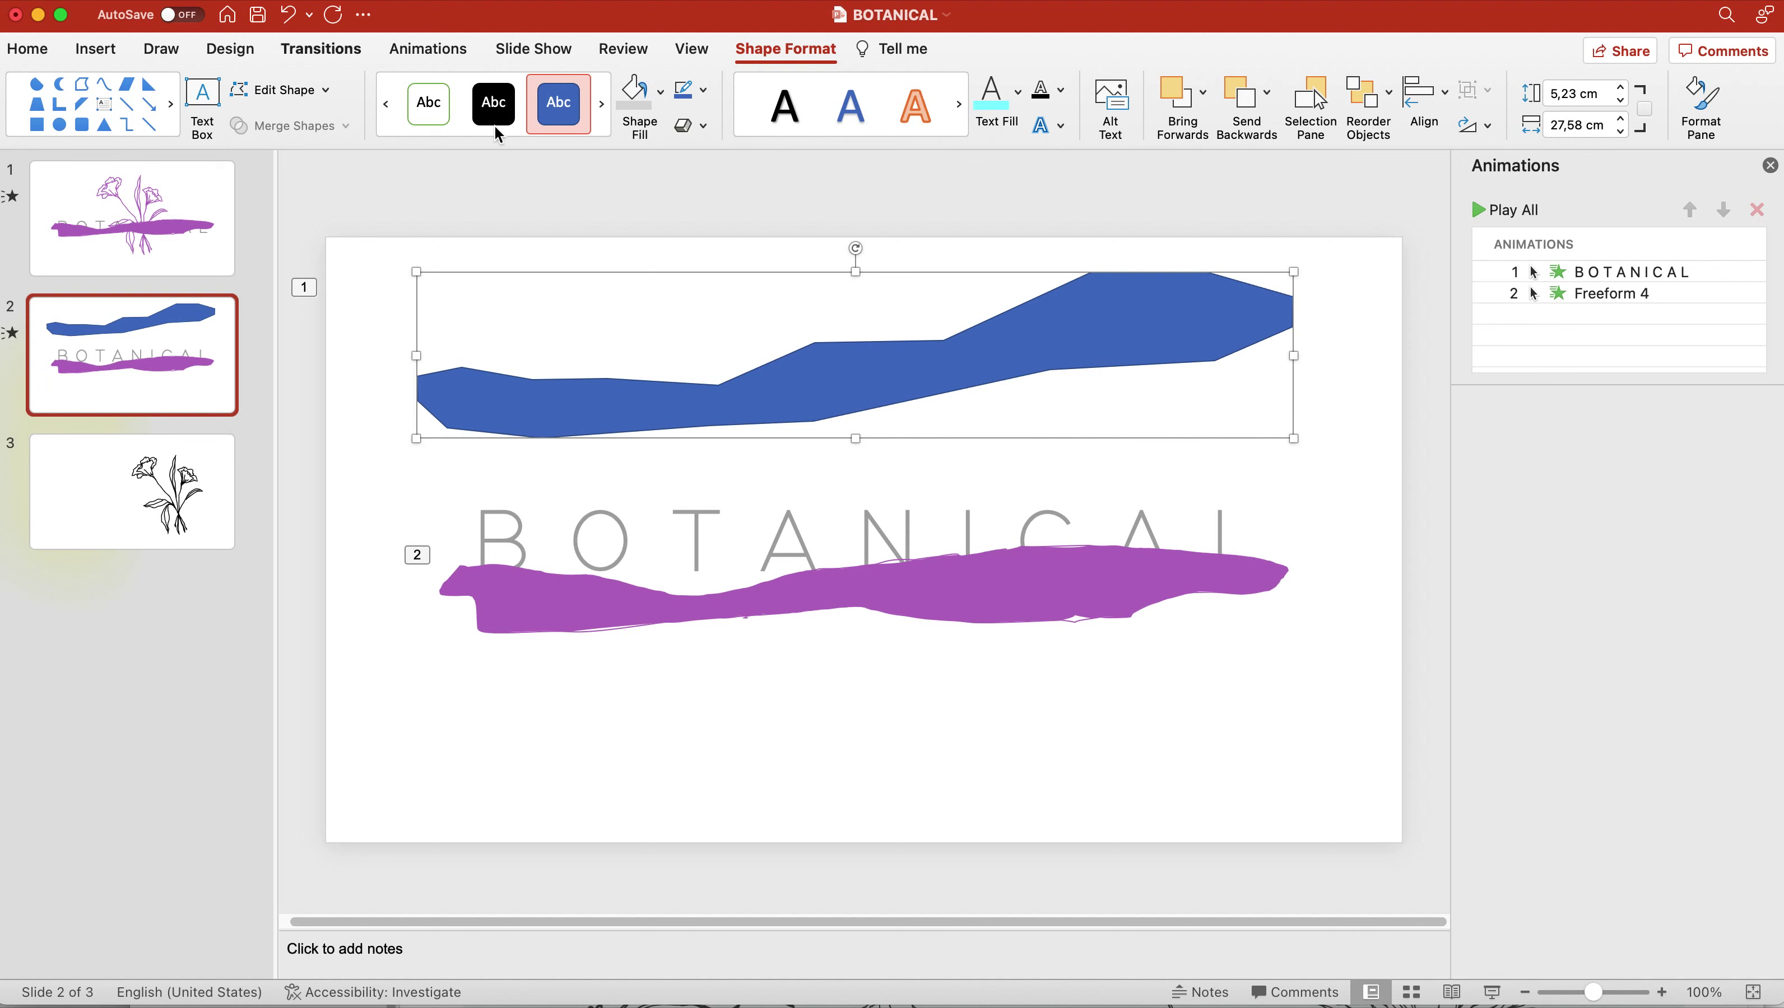
{"action": "left_click", "coordinate": [1713, 138]}
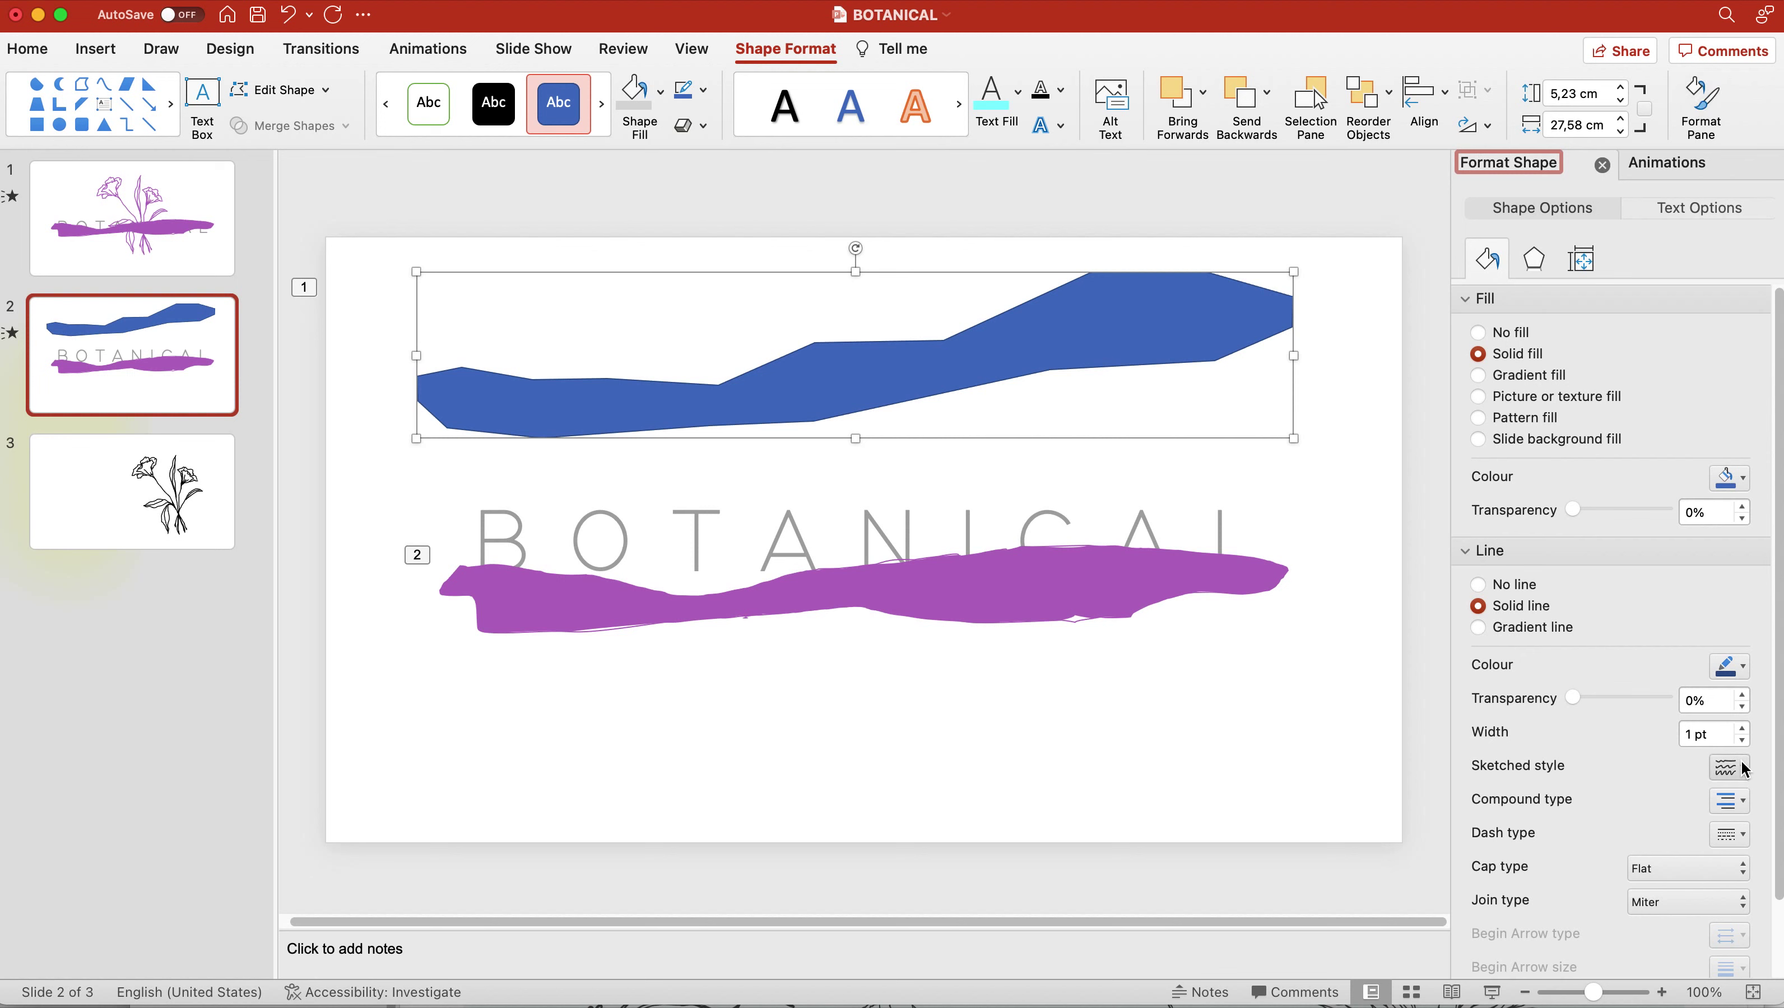
Give the blue stroke a Sketched hand-drawn outline and tilt it about 10 degrees
{"action": "left_click", "coordinate": [1743, 768]}
{"action": "left_click", "coordinate": [1741, 901]}
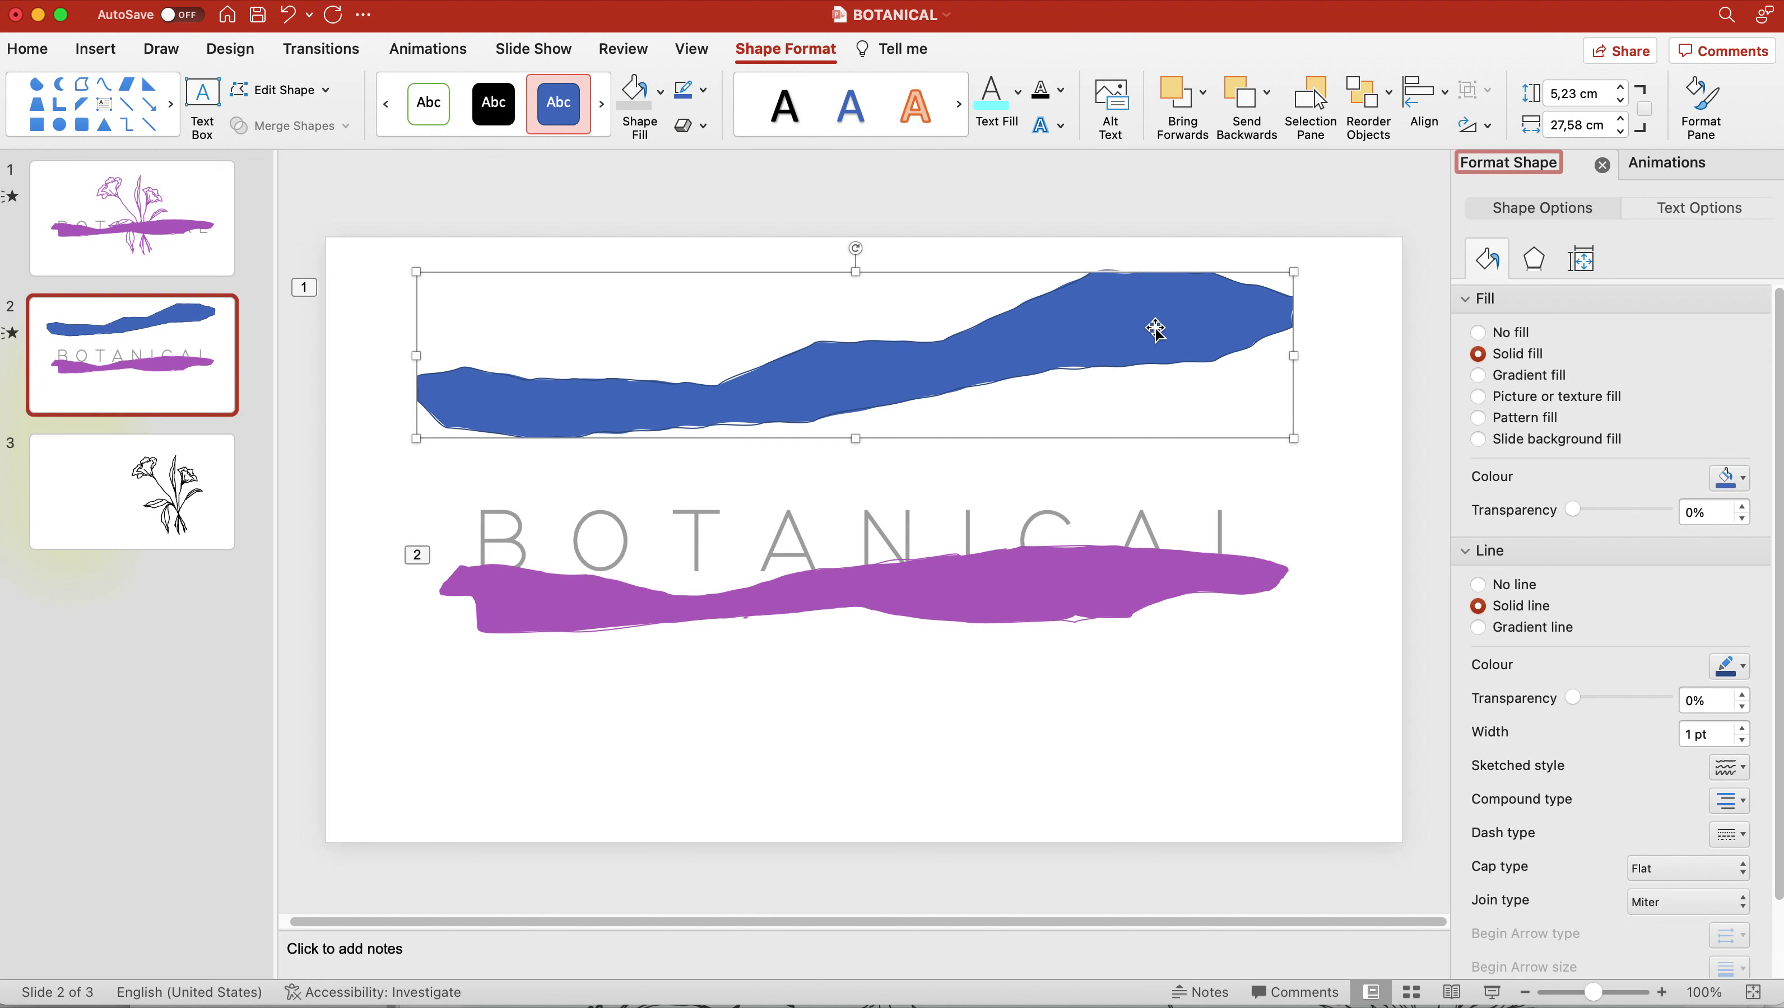
{"action": "left_click_drag", "start_coordinate": [863, 250], "coordinate": [881, 254]}
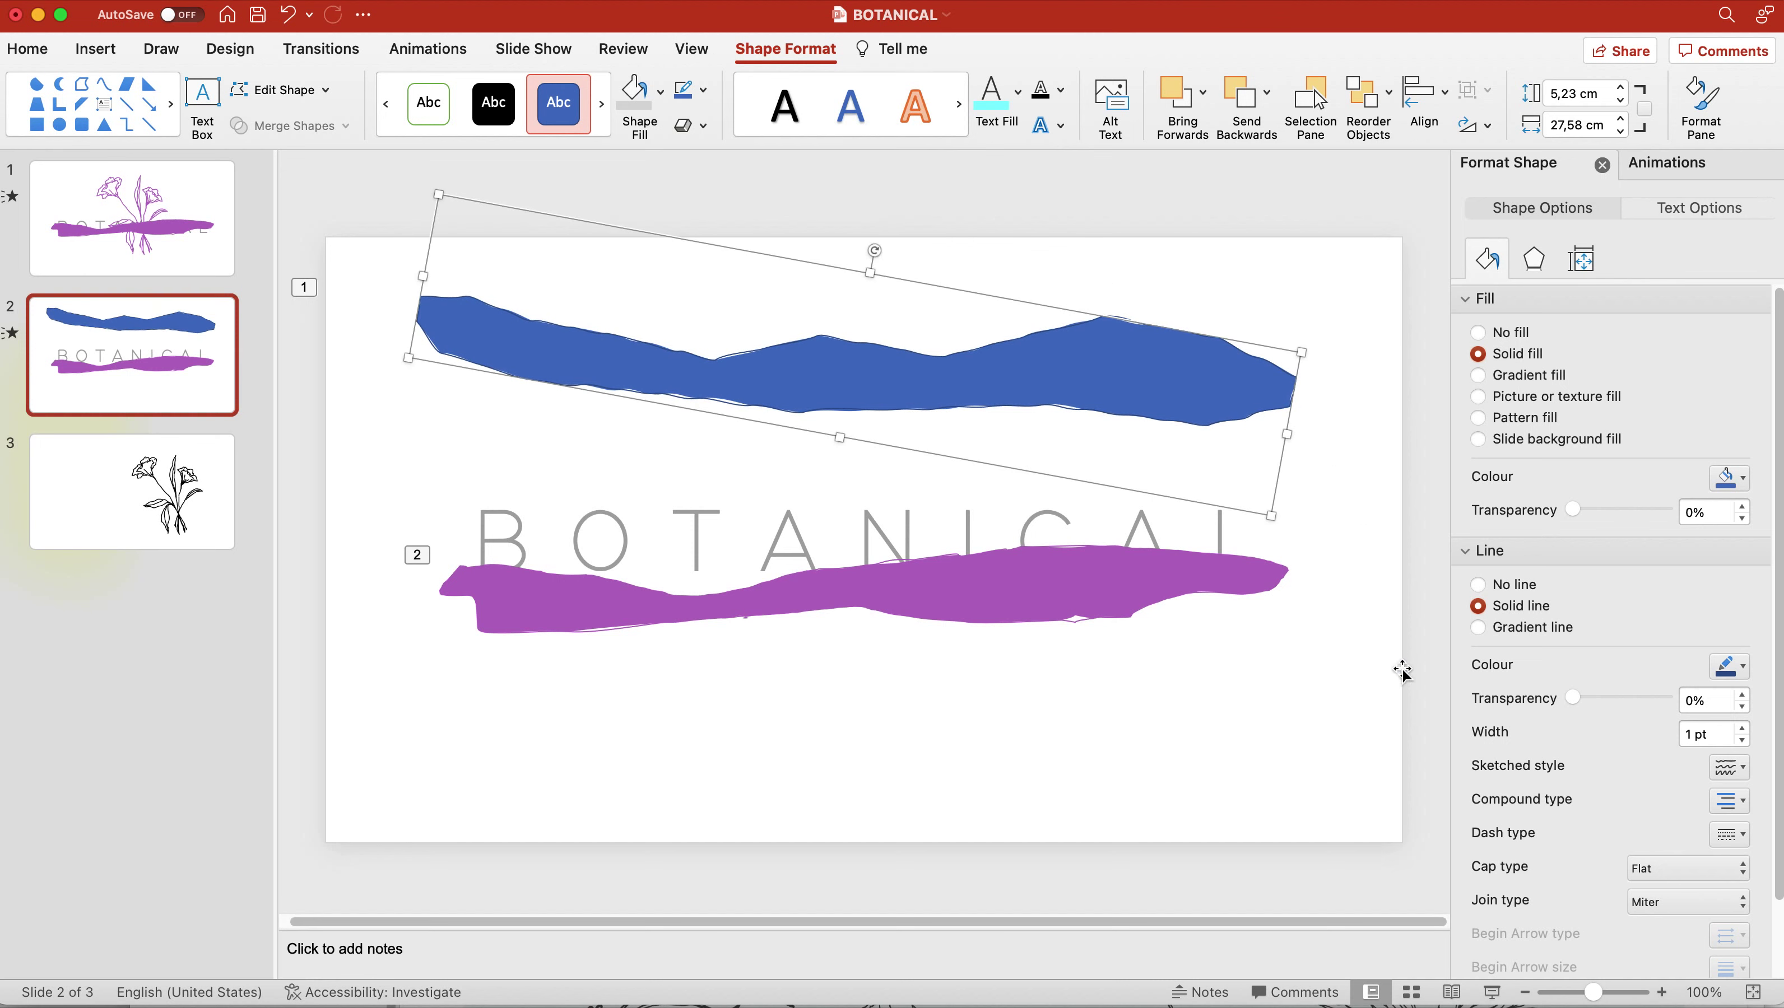
Try about 7 pt soft edges, reset them to 0 pt, then delete the blue stroke
{"action": "scroll", "coordinate": [1705, 793], "scroll_direction": "down", "scroll_amount": 3}
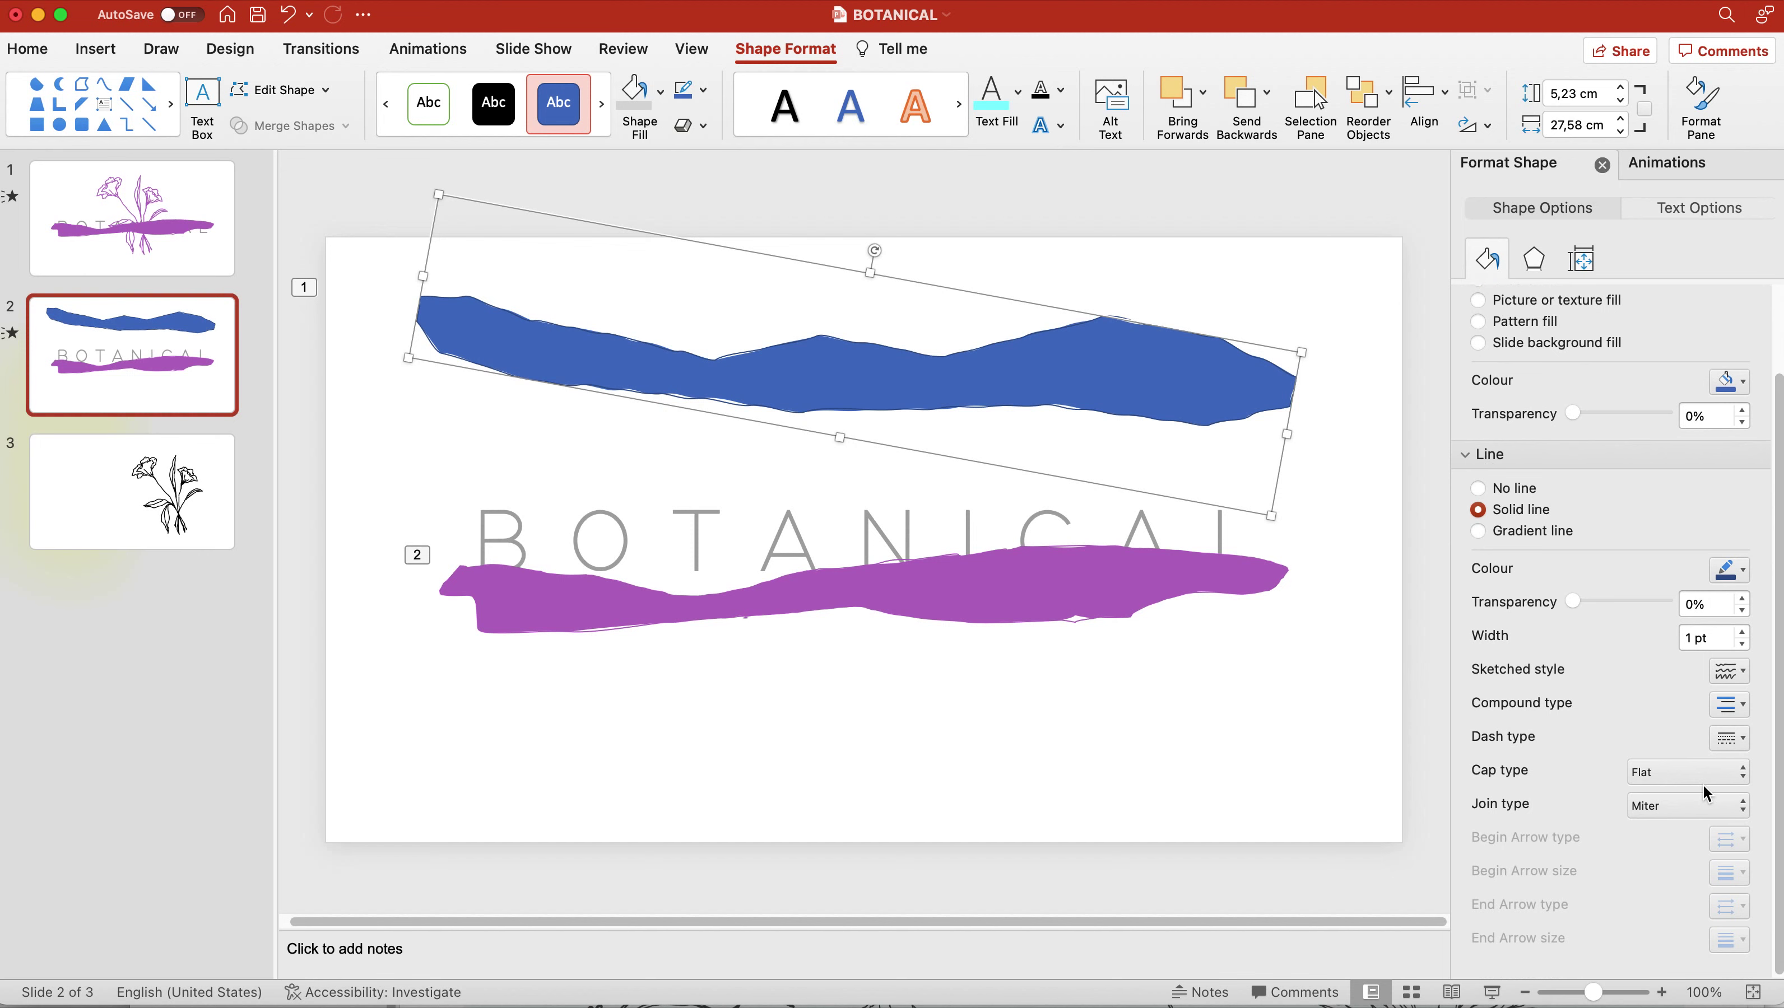
{"action": "scroll", "coordinate": [1705, 794], "scroll_direction": "up", "scroll_amount": 3}
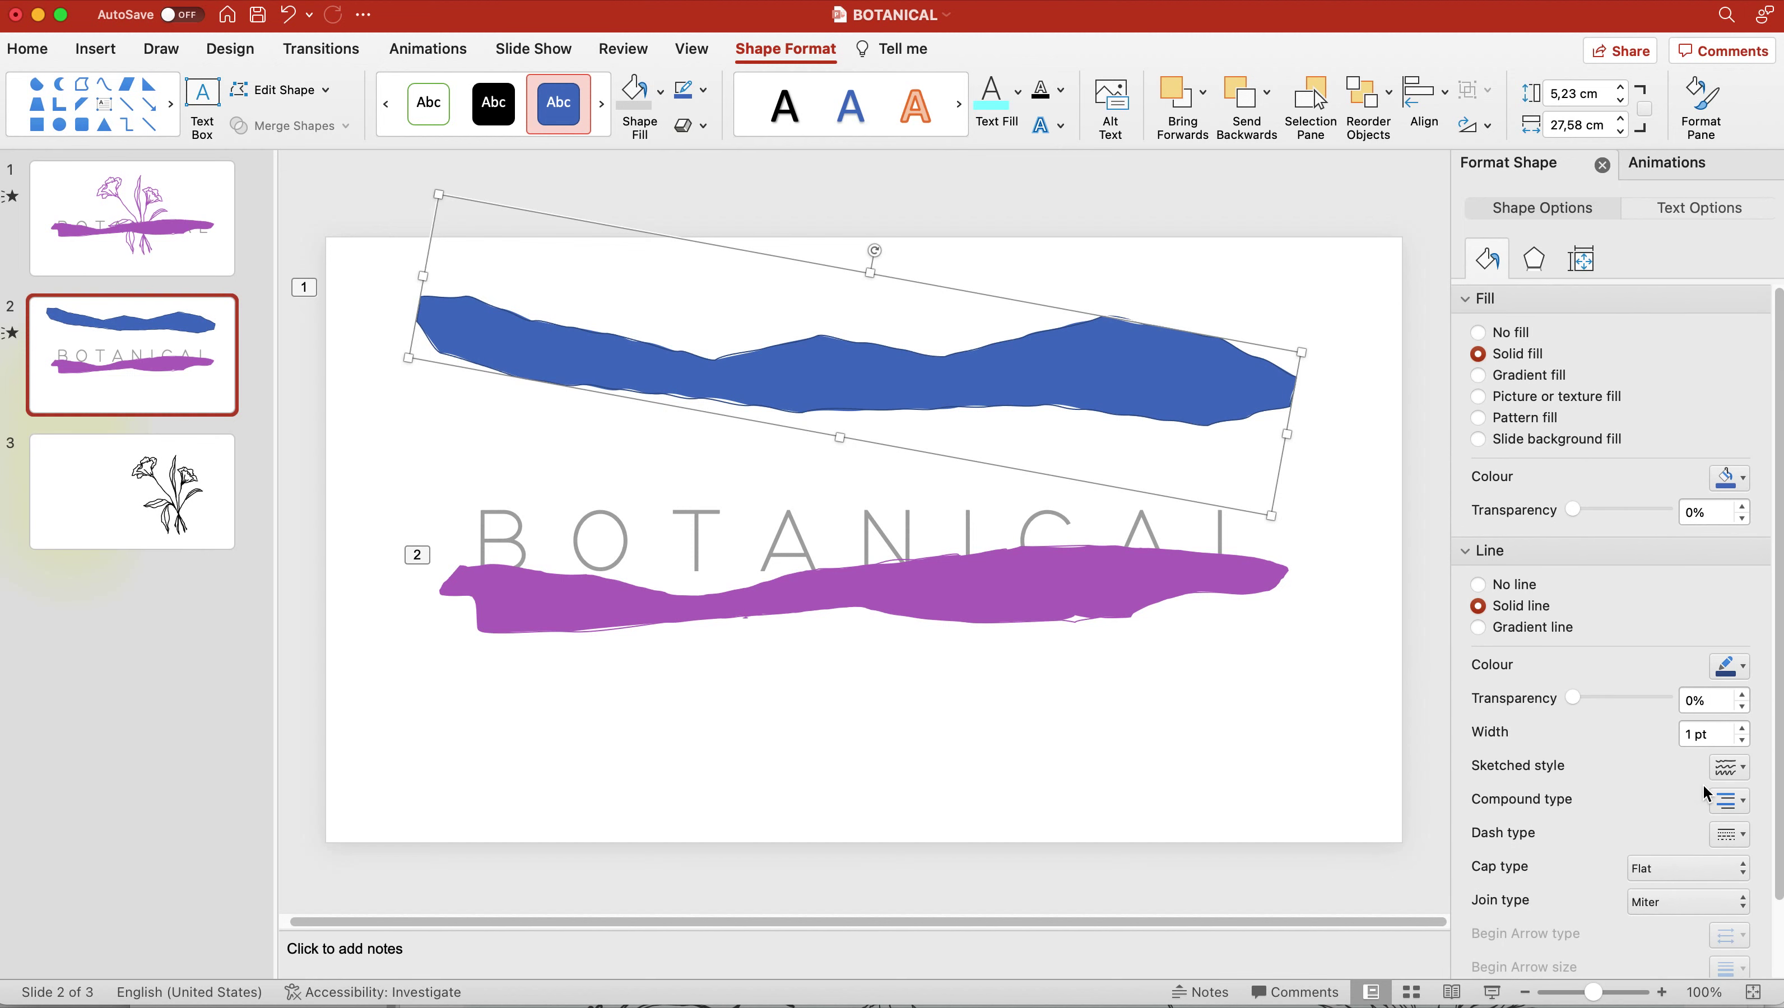
{"action": "left_click", "coordinate": [1534, 260]}
{"action": "left_click", "coordinate": [1513, 355]}
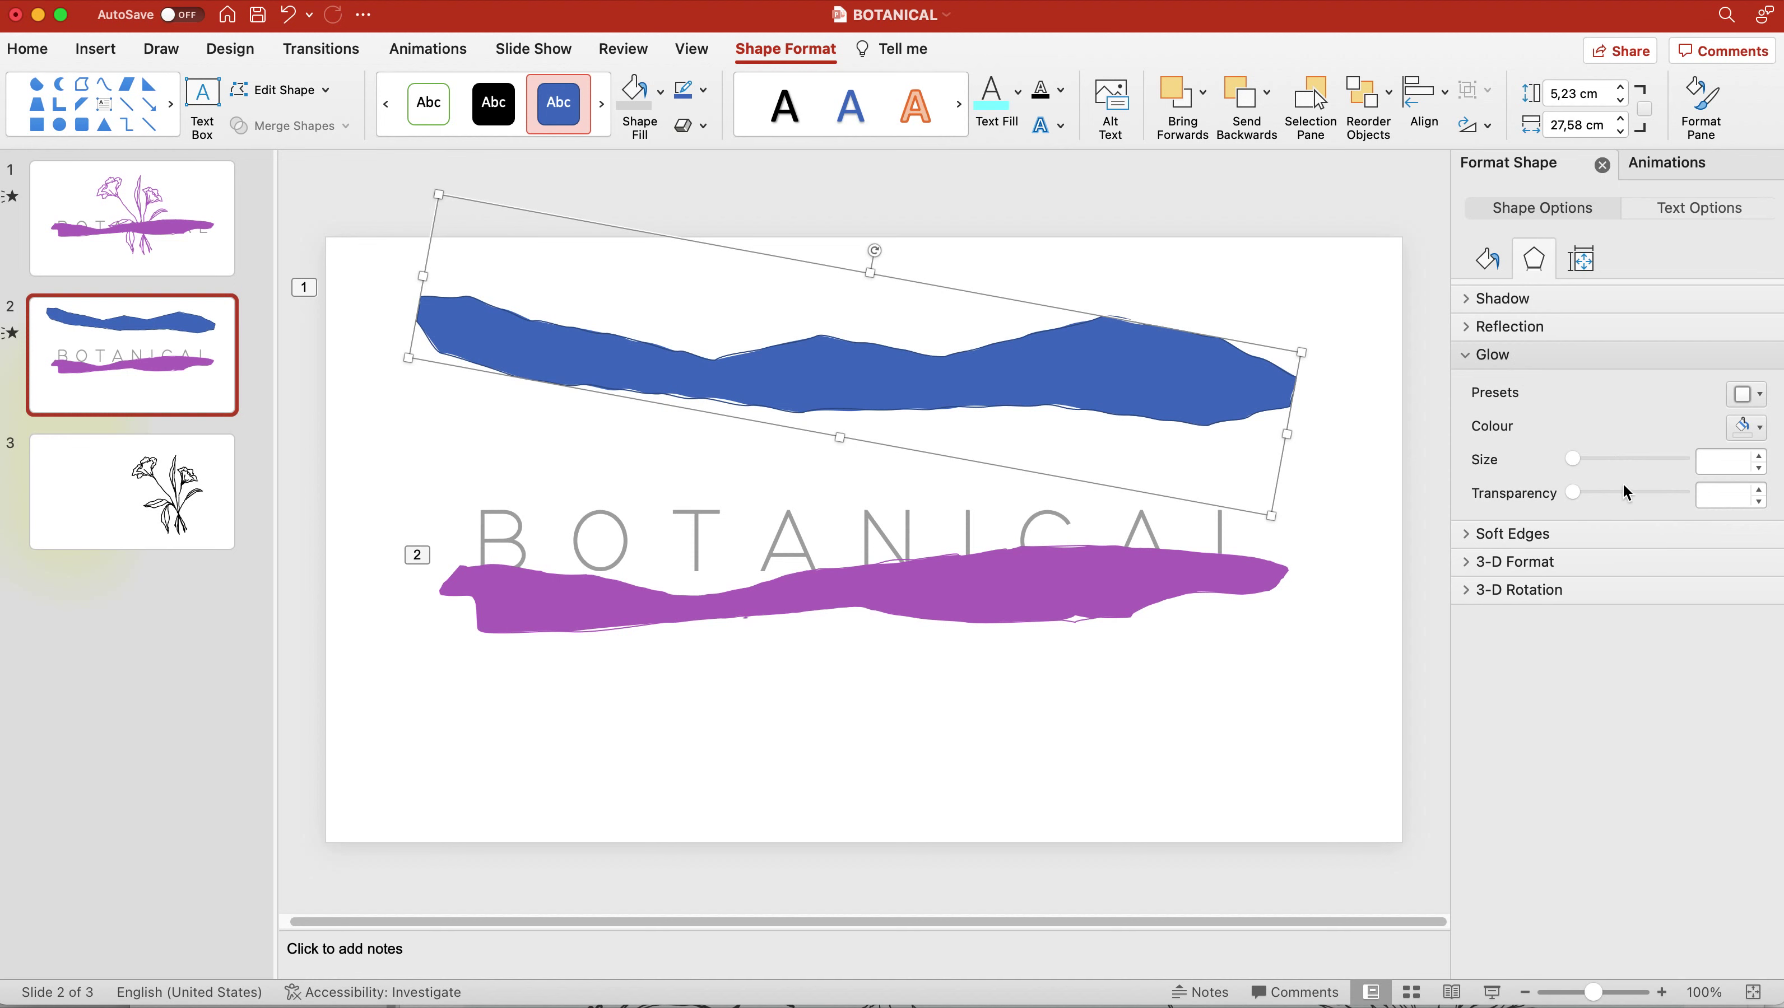
{"action": "left_click", "coordinate": [1550, 533]}
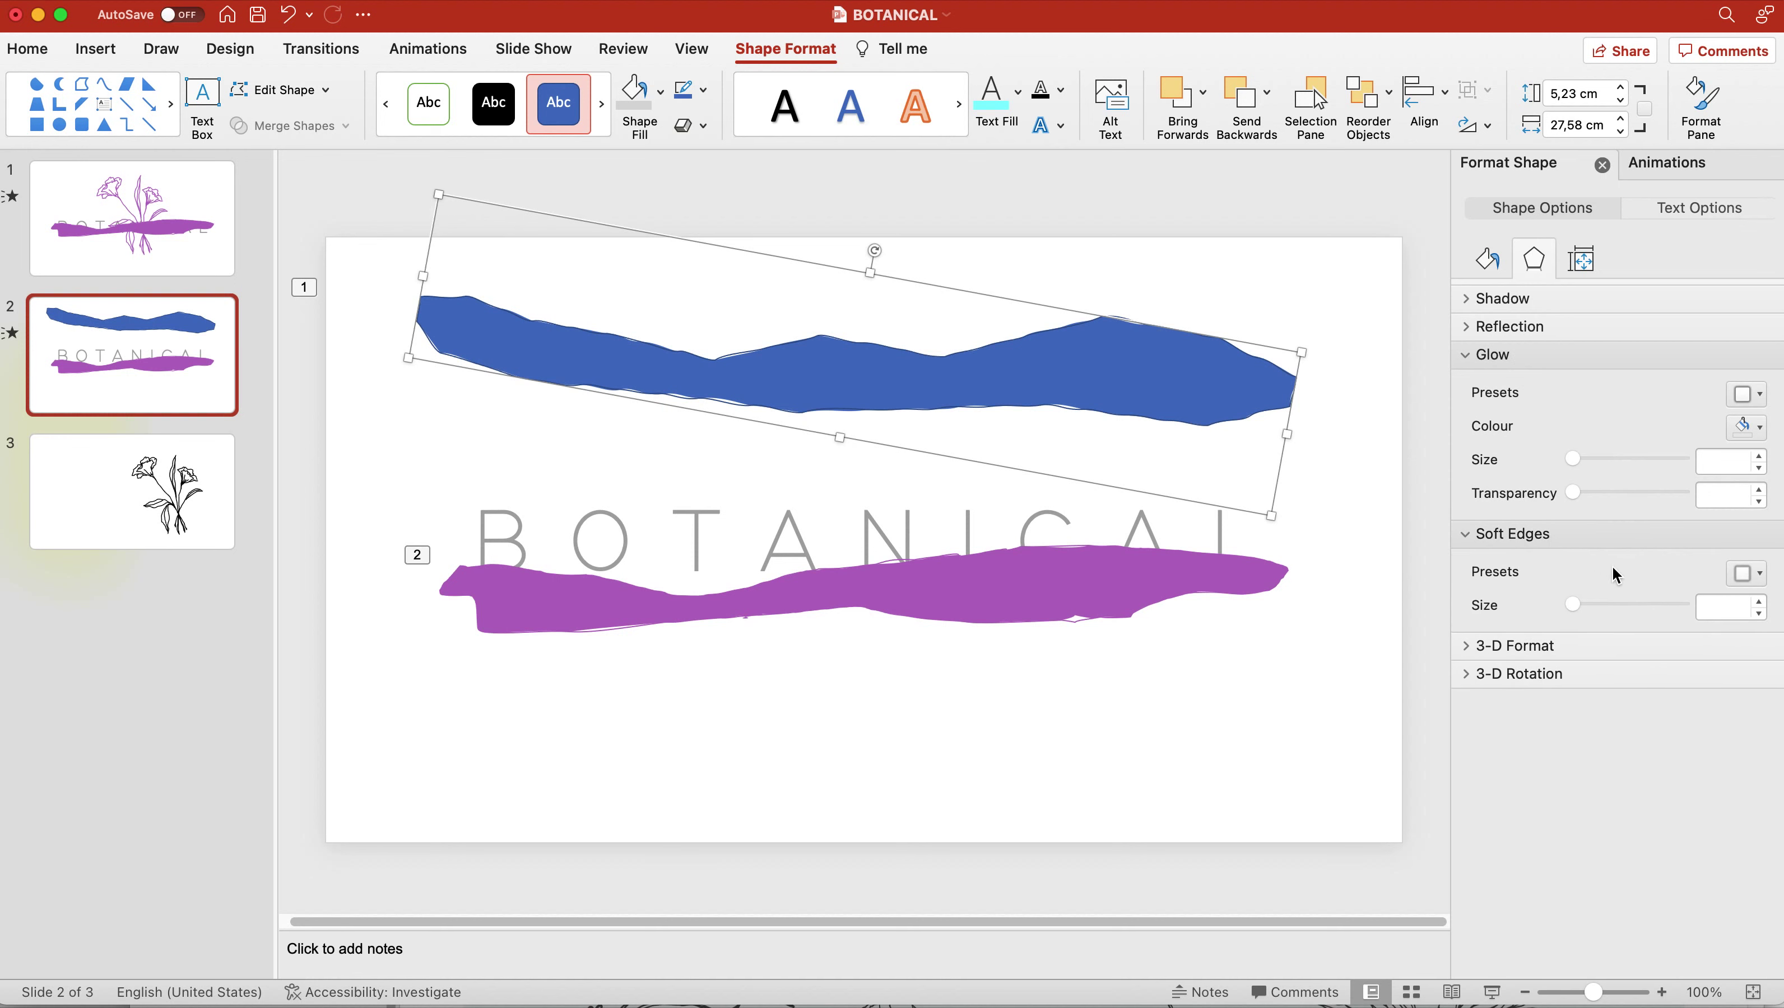
{"action": "left_click_drag", "start_coordinate": [1574, 605], "coordinate": [1580, 607]}
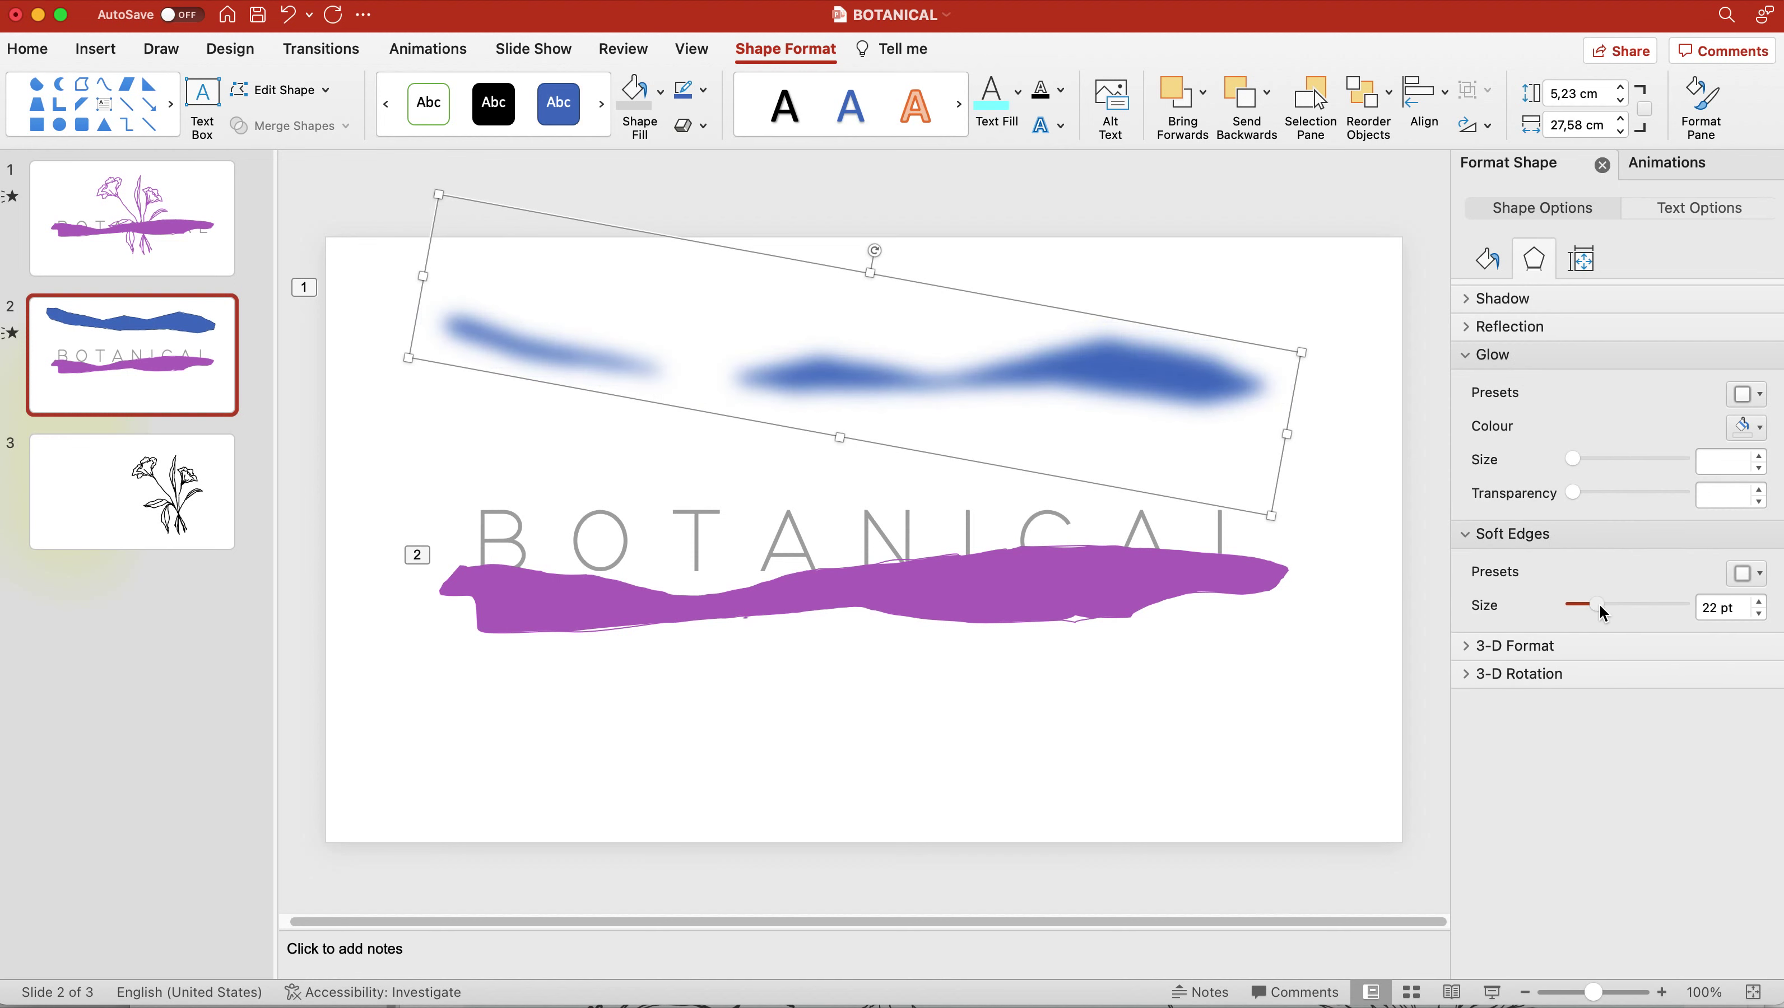
{"action": "left_click_drag", "start_coordinate": [1578, 606], "coordinate": [1568, 603]}
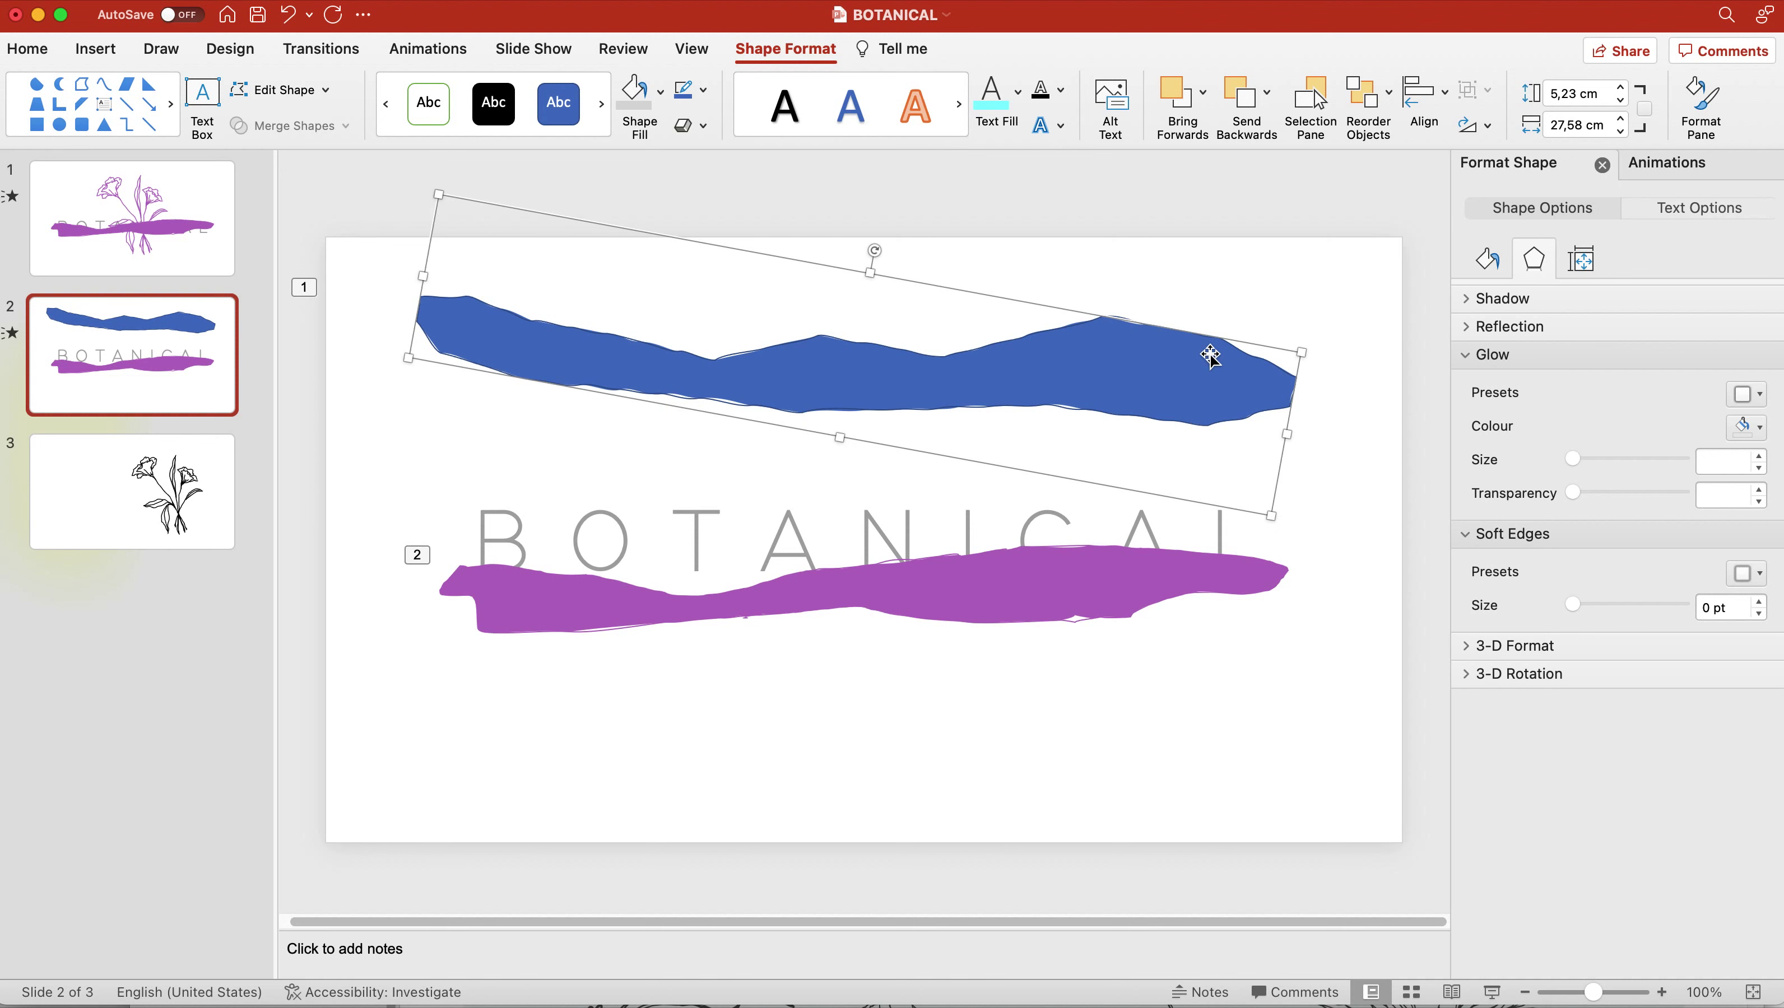
{"action": "key", "text": "Delete"}
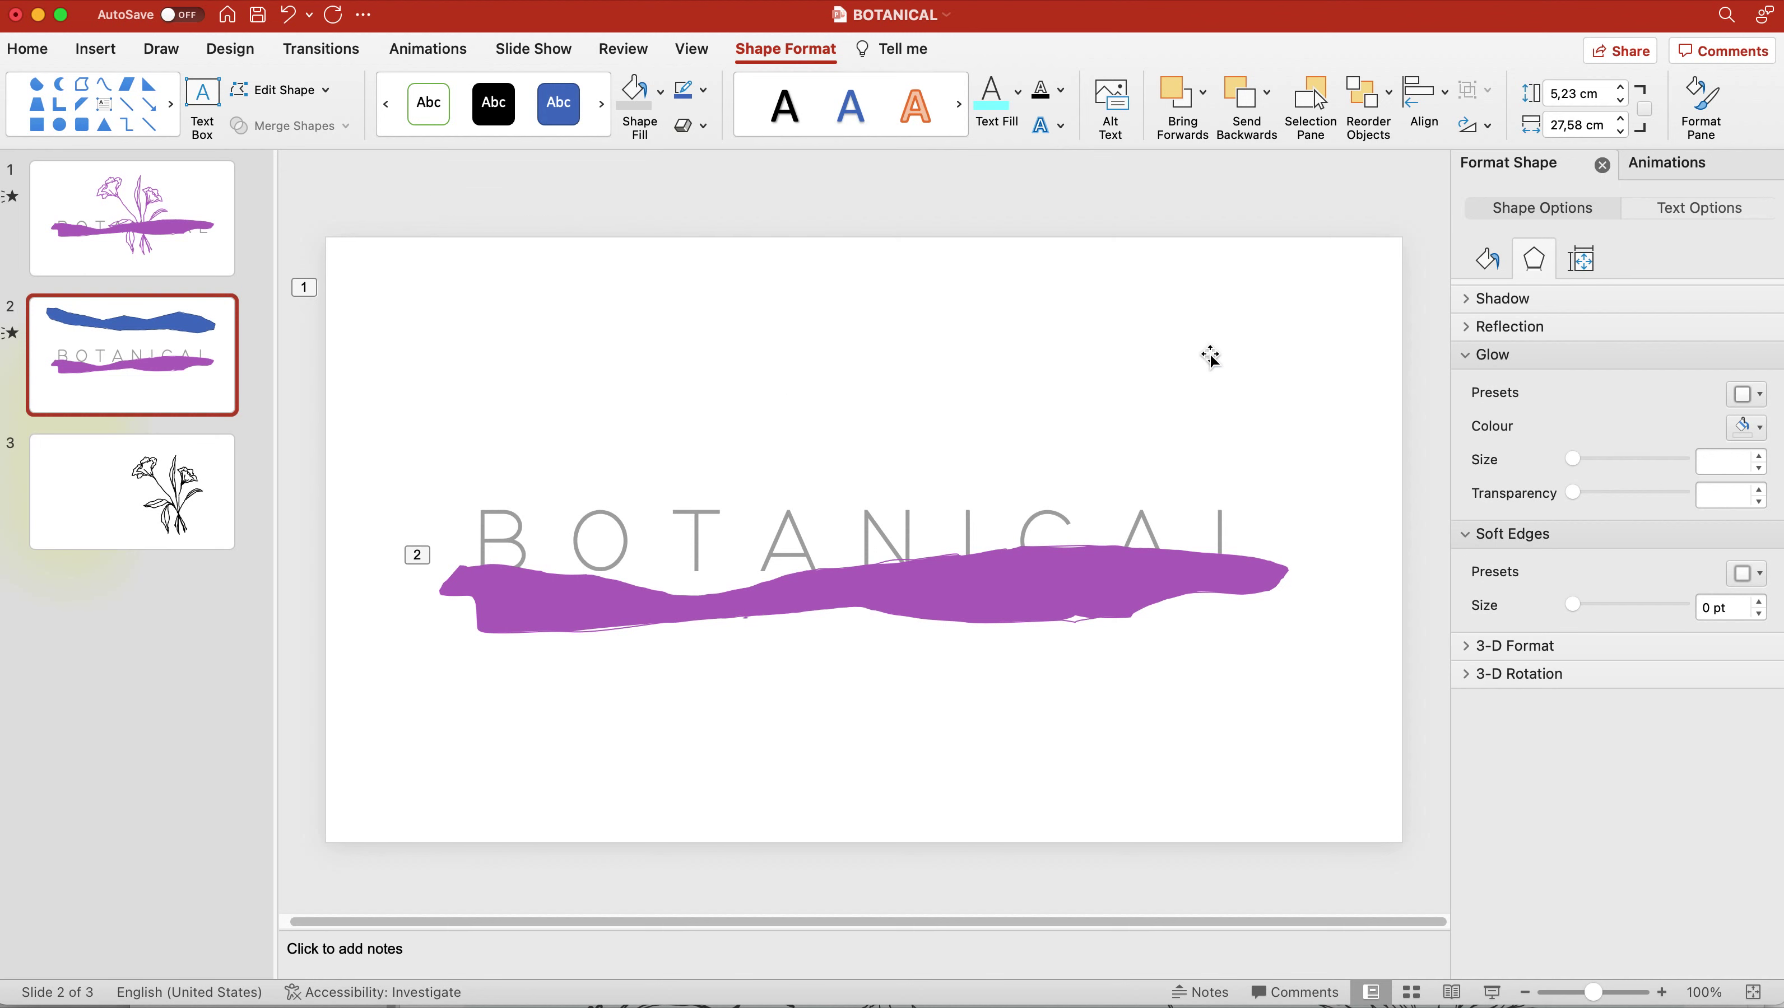
Set the purple stroke's Freeform 4 animation to Wipe From Left, then show slide 1
{"action": "left_click", "coordinate": [1039, 590]}
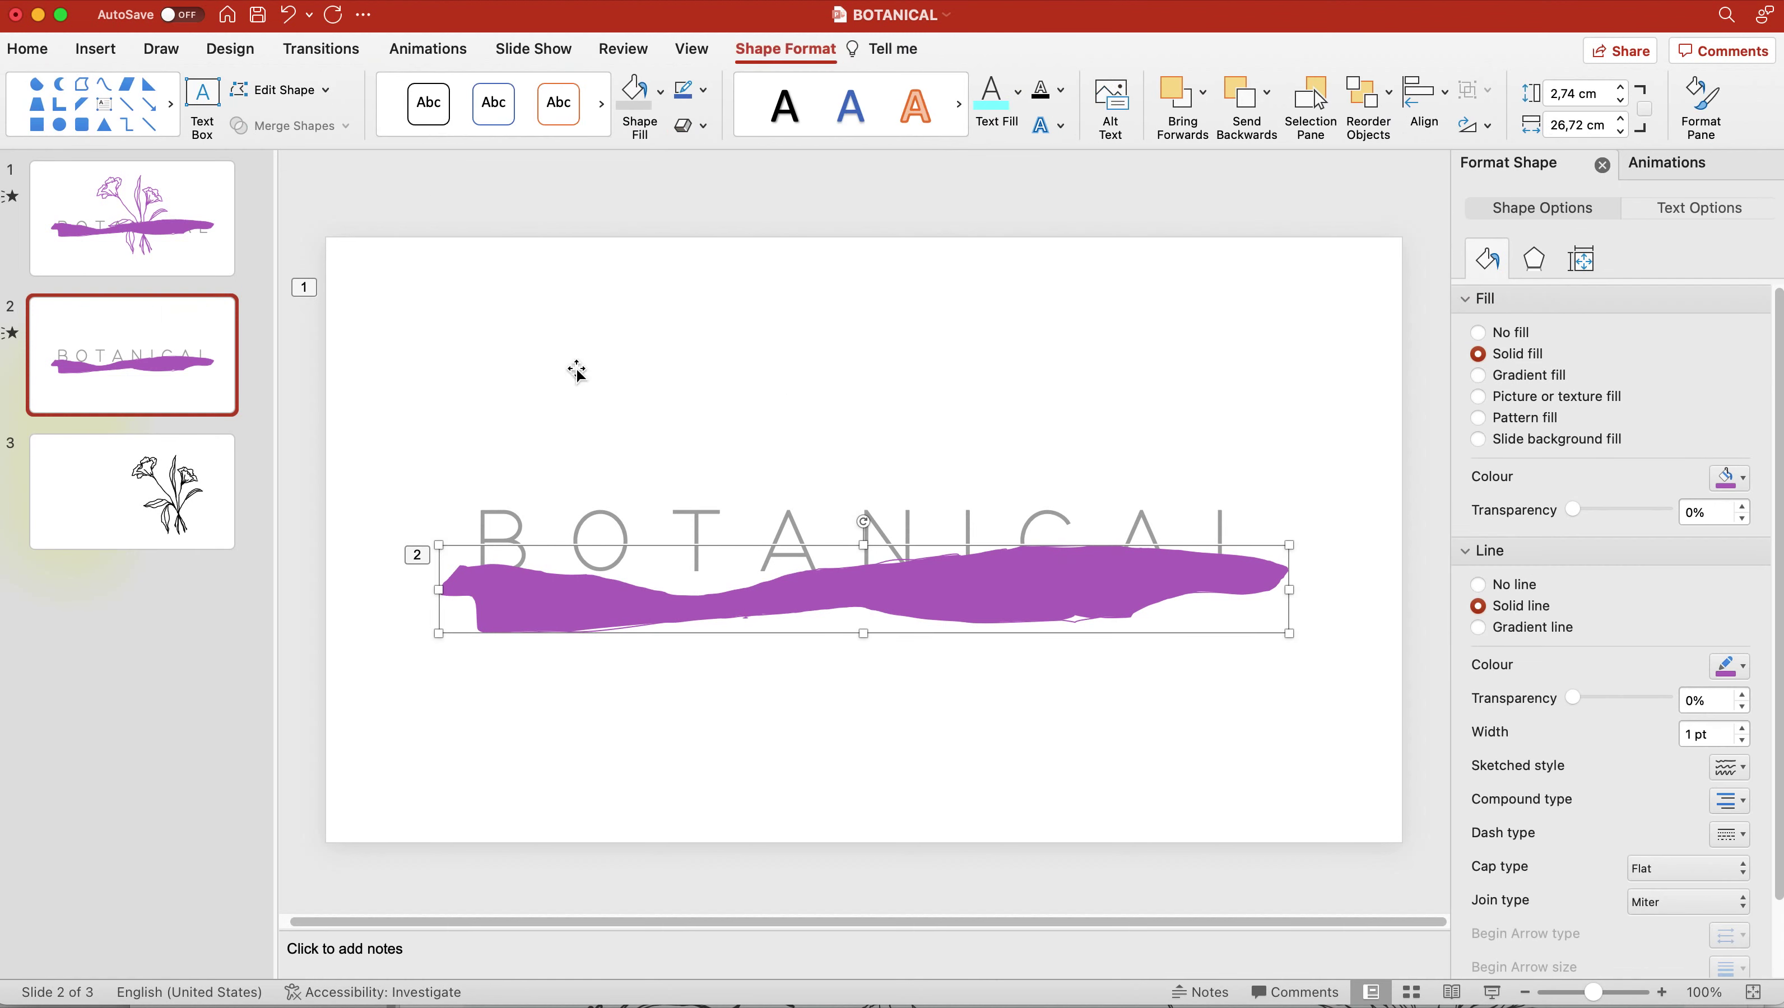
{"action": "key", "text": "Escape"}
{"action": "left_click", "coordinate": [189, 258]}
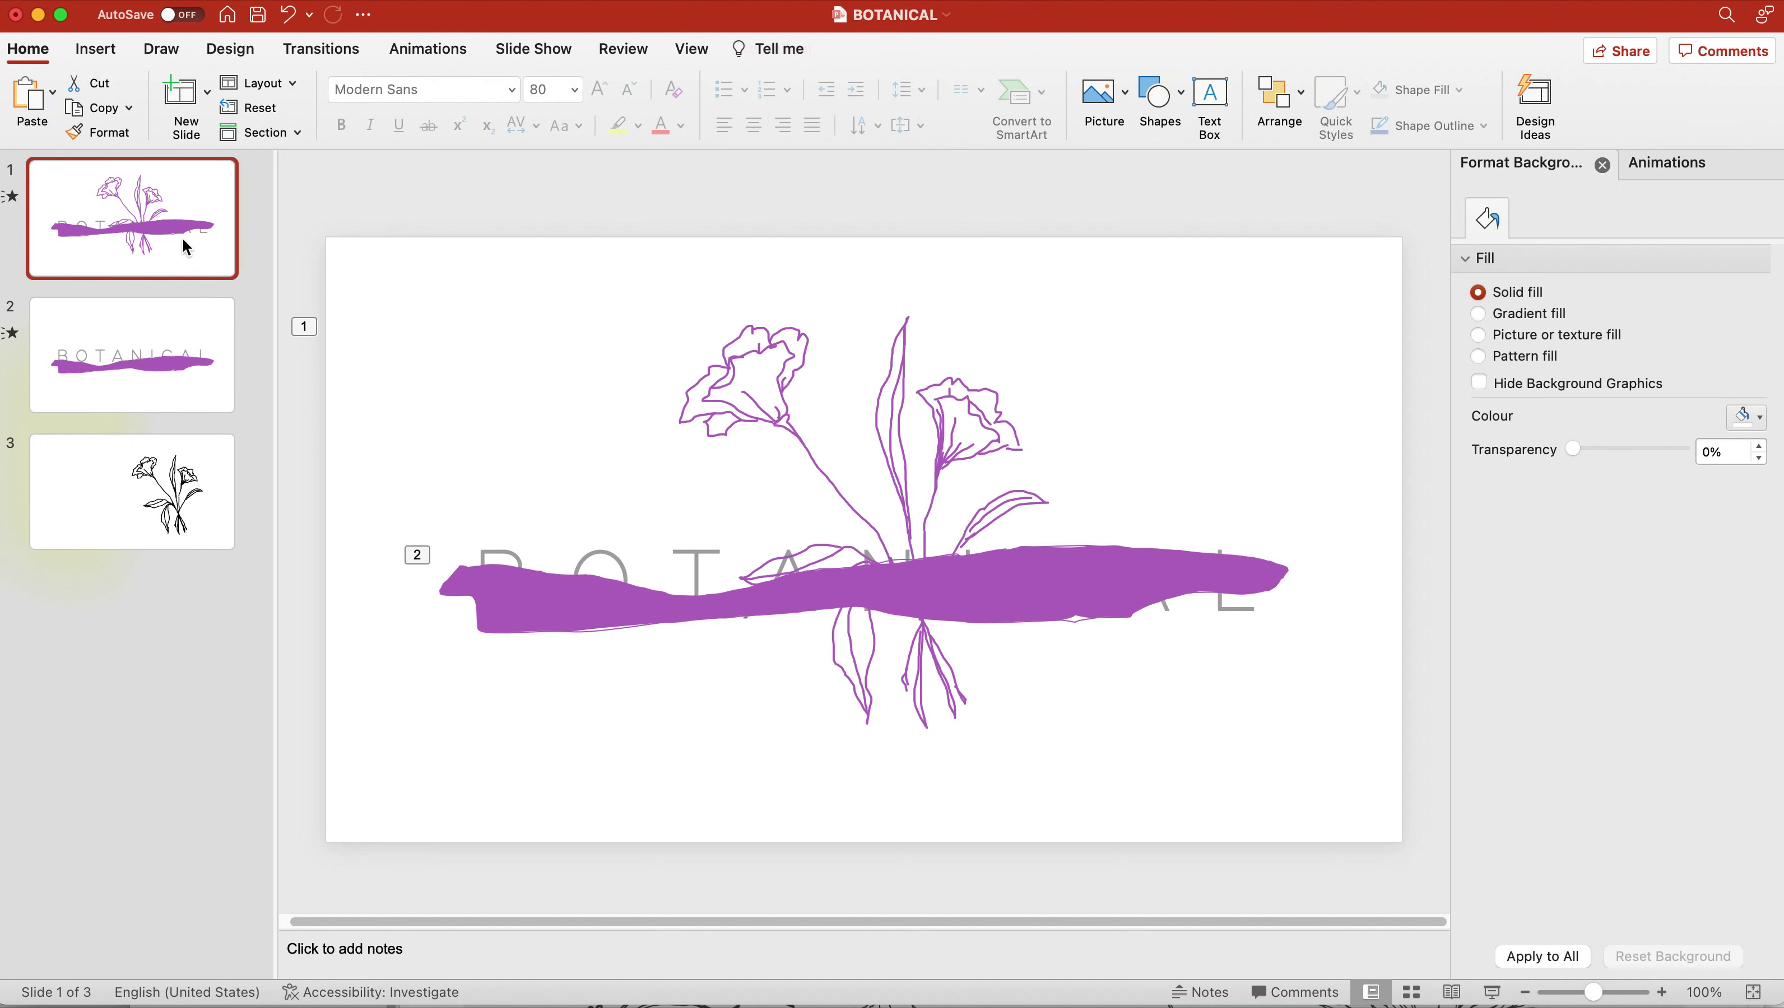
{"action": "left_click", "coordinate": [189, 331]}
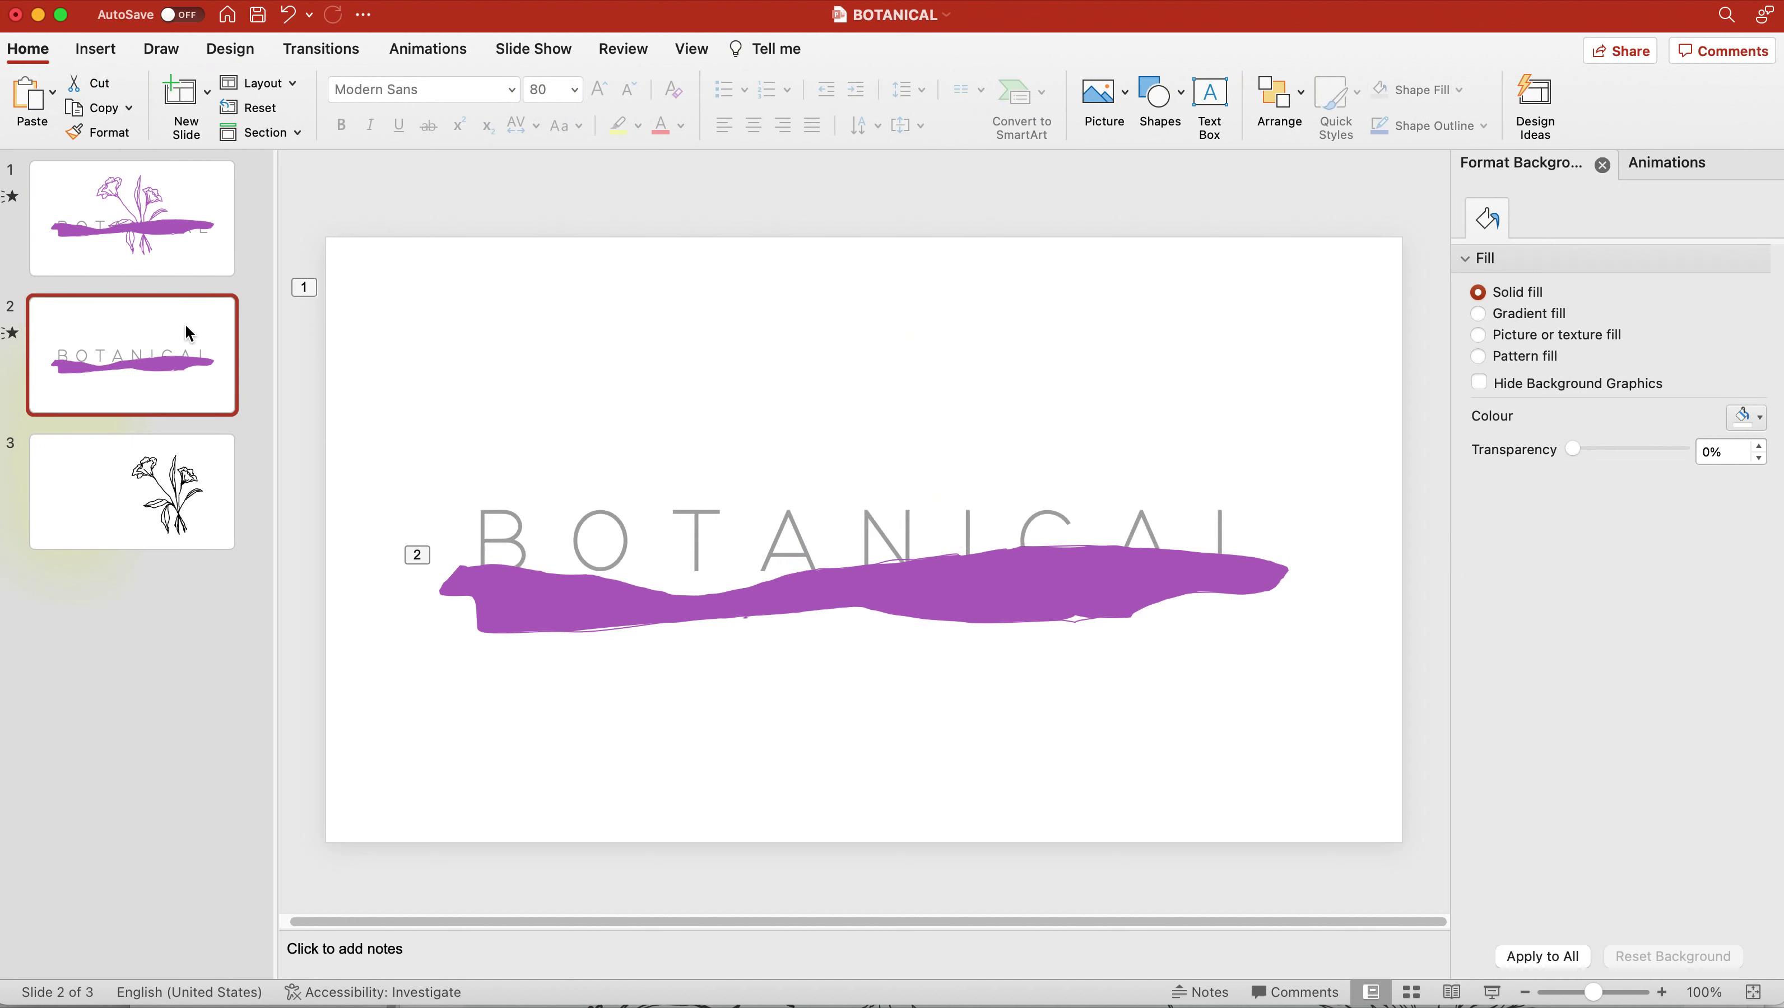
{"action": "left_click", "coordinate": [417, 556]}
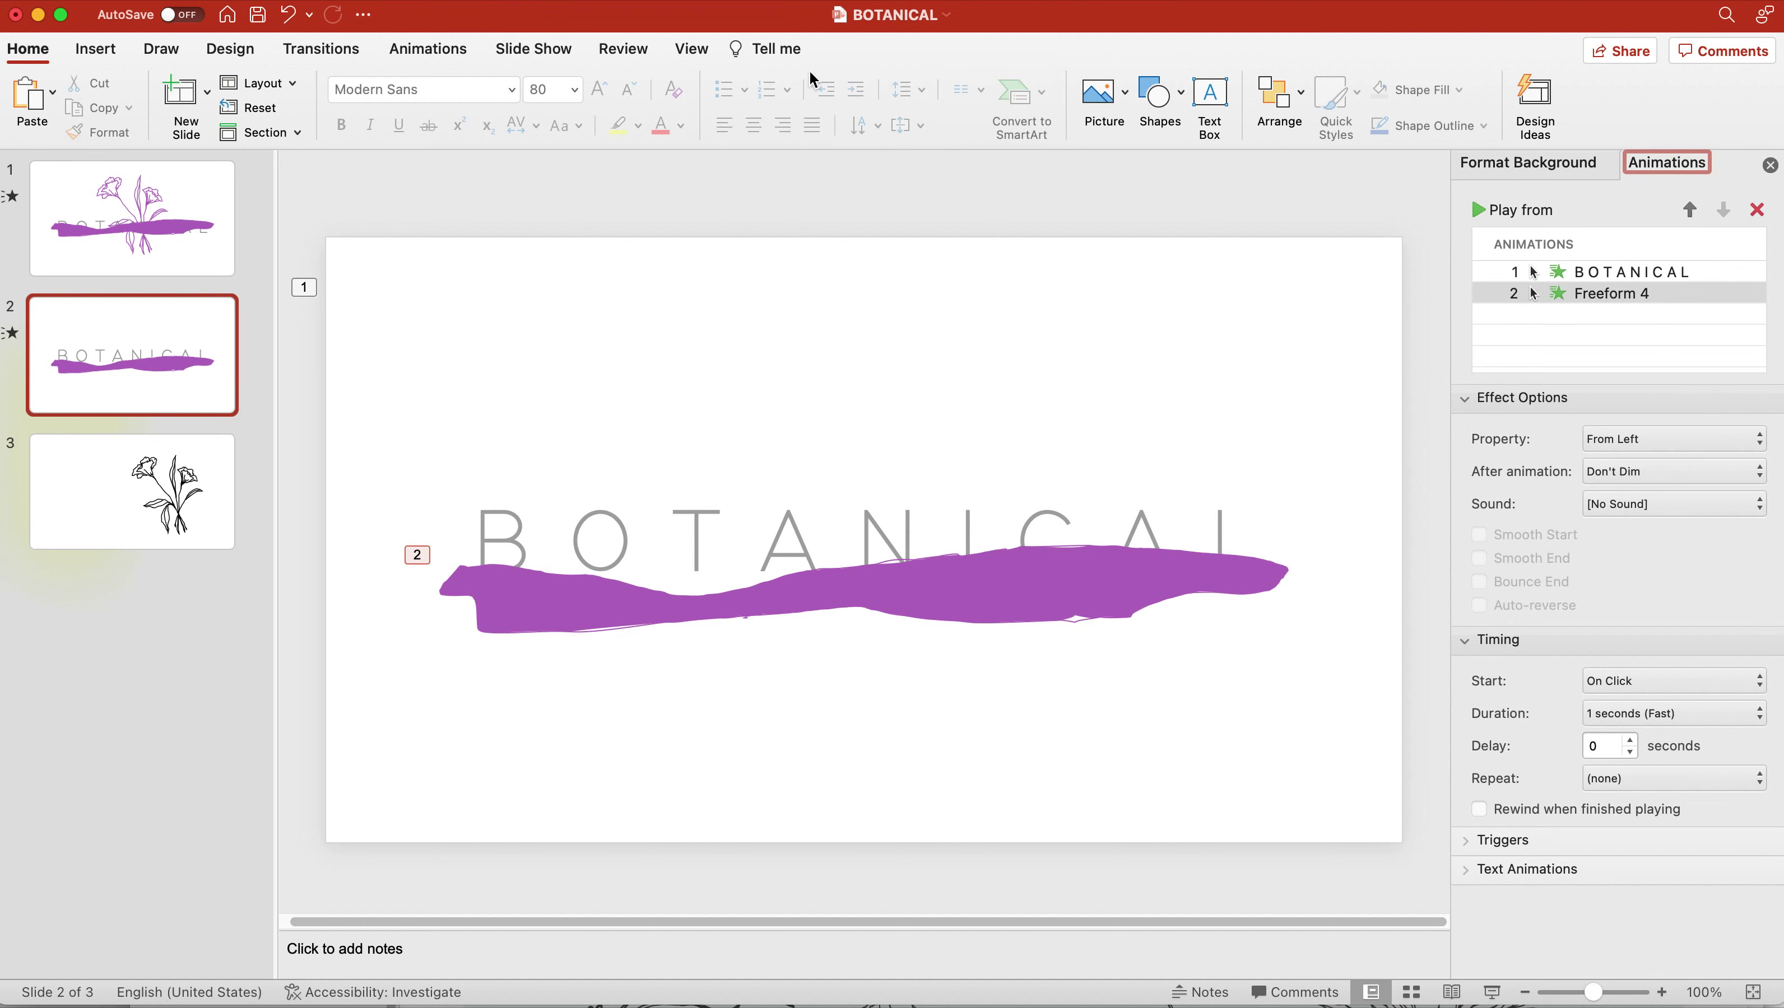
{"action": "left_click", "coordinate": [422, 46]}
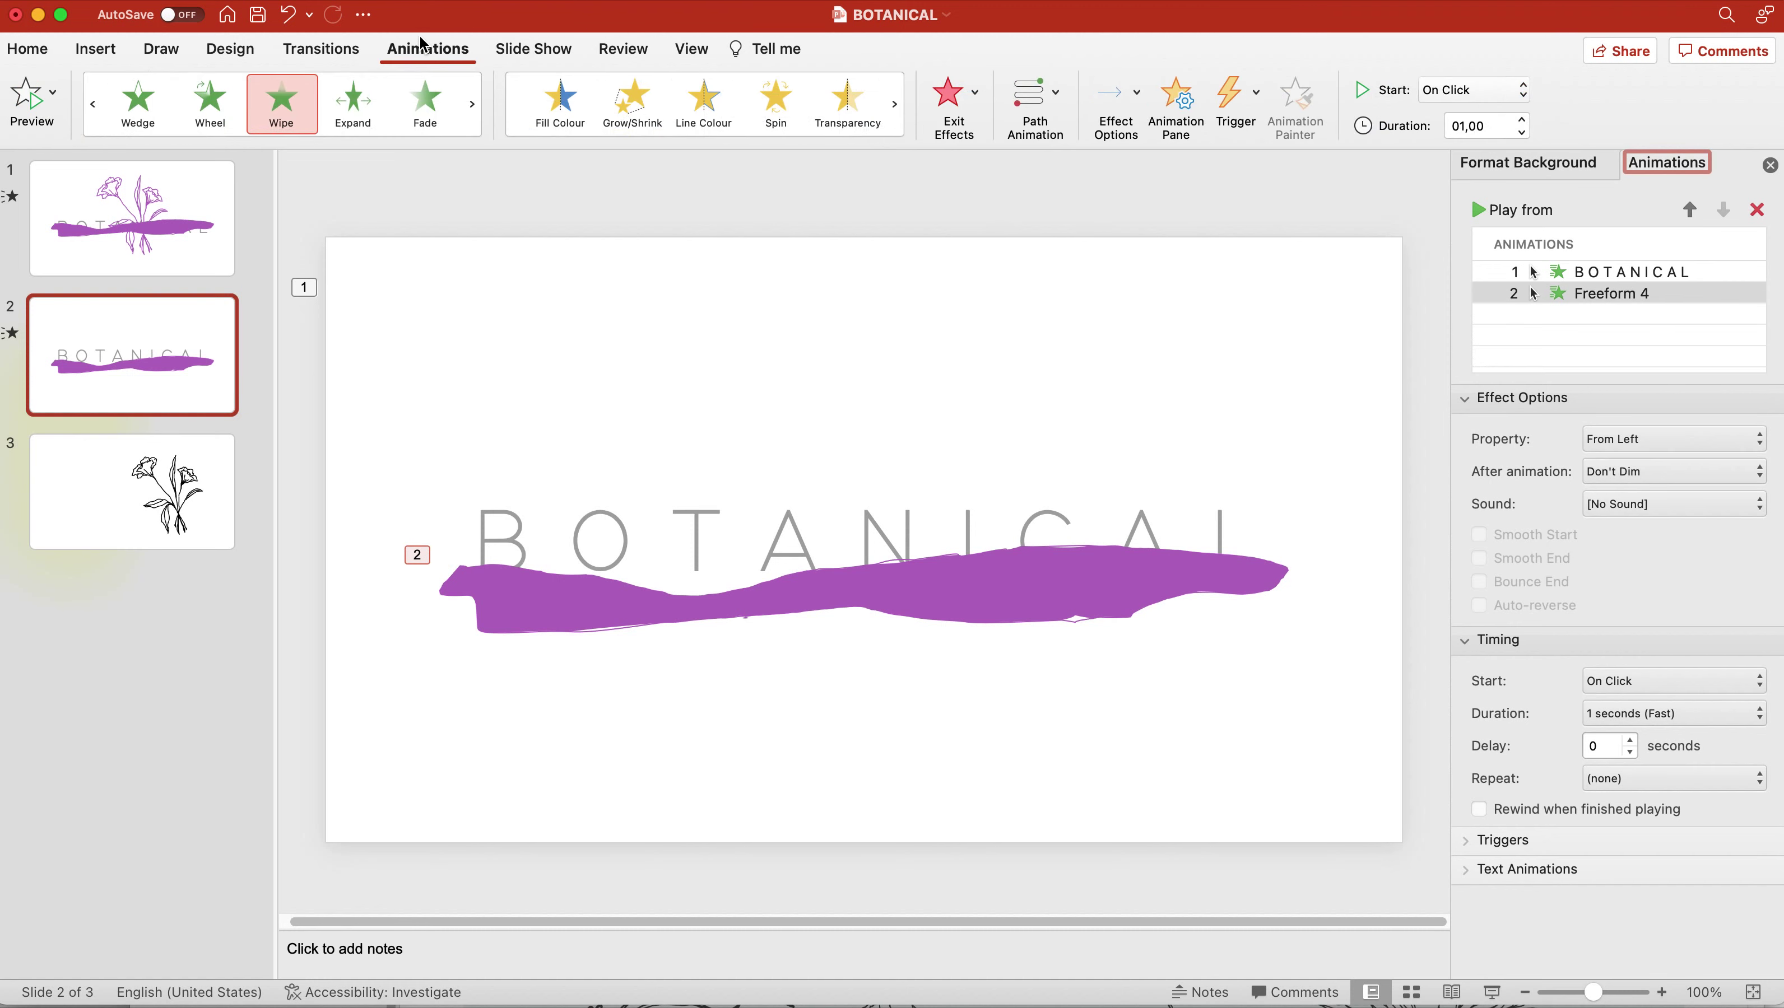
{"action": "left_click", "coordinate": [291, 122]}
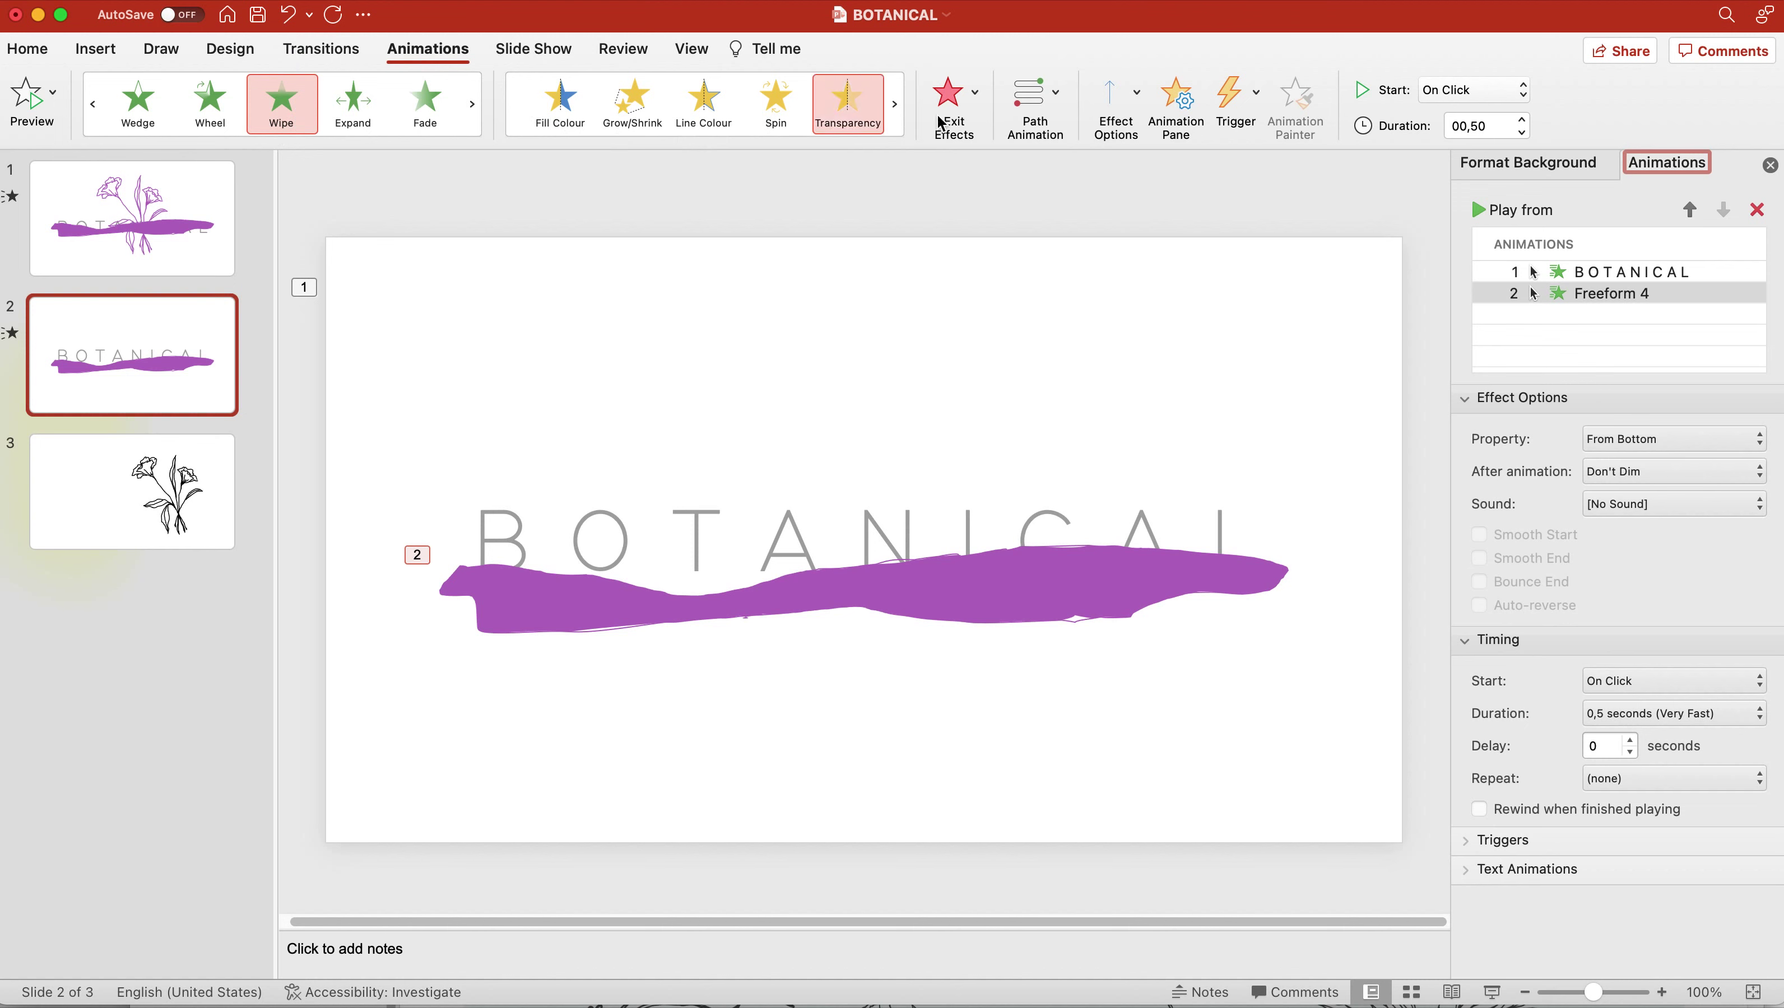
{"action": "left_click", "coordinate": [1130, 112]}
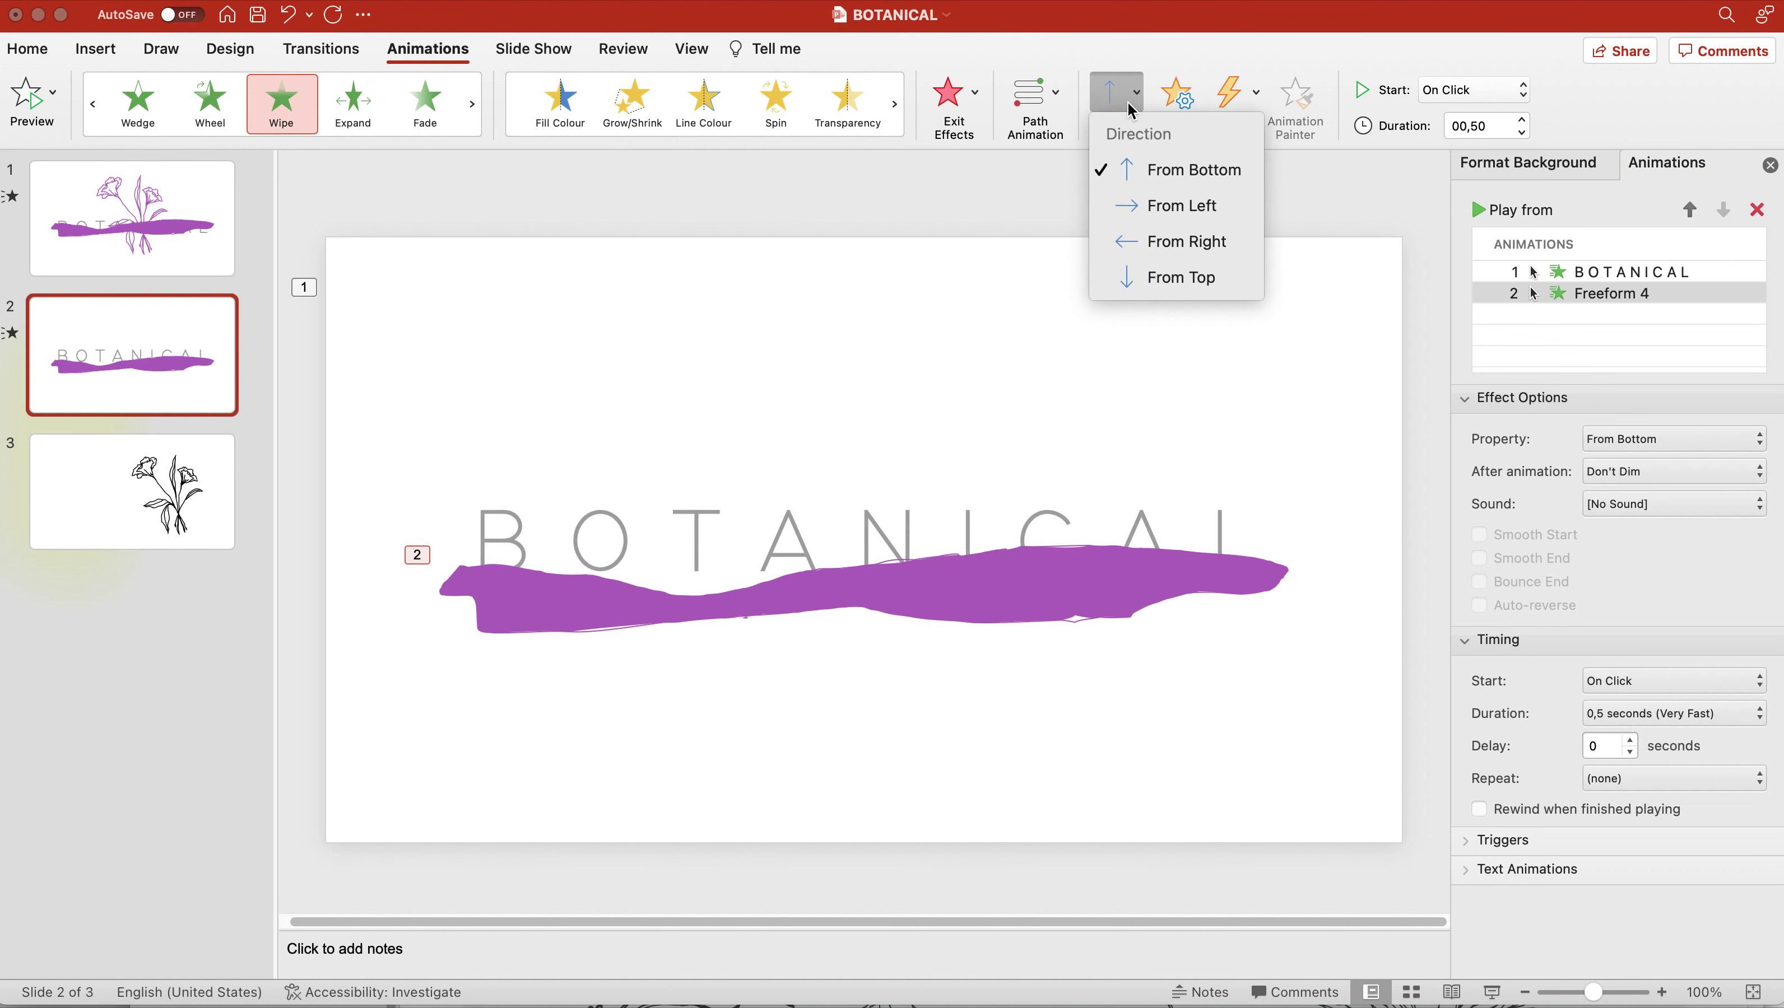
{"action": "left_click", "coordinate": [1163, 223]}
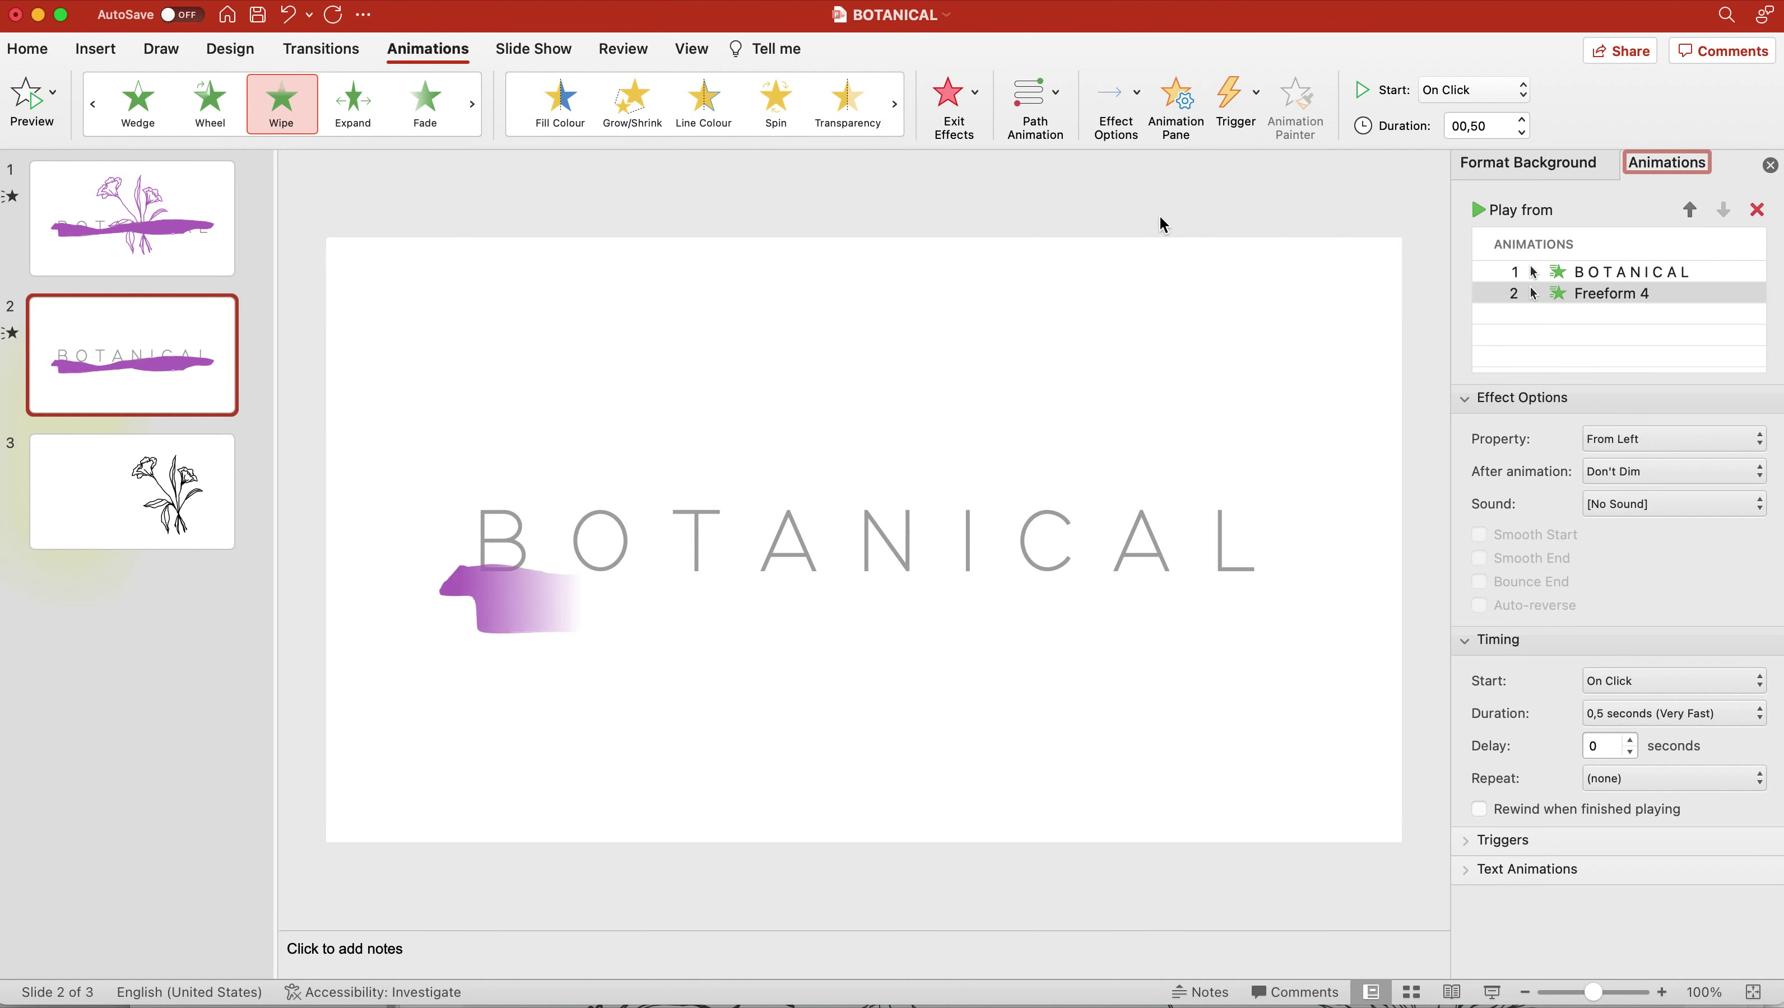
{"action": "left_click", "coordinate": [141, 212]}
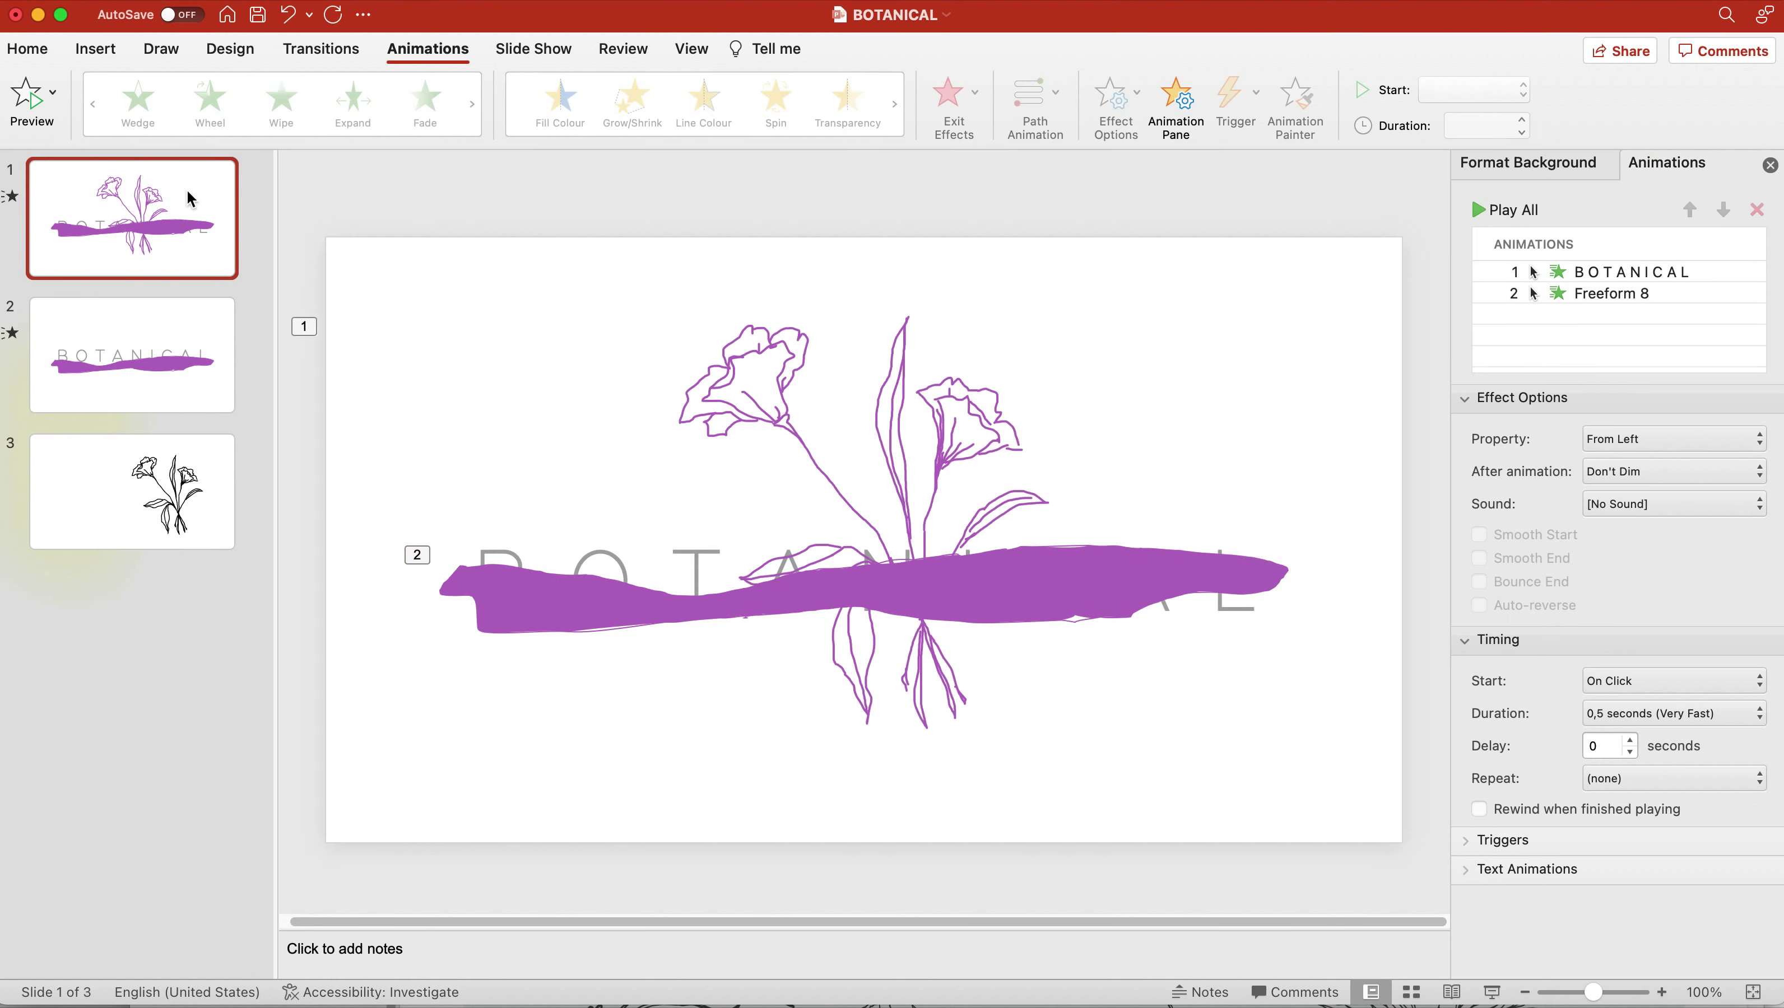
Preview slide 1's animations, then slide 2's, with the purple brush stroke selected
{"action": "left_click", "coordinate": [32, 106]}
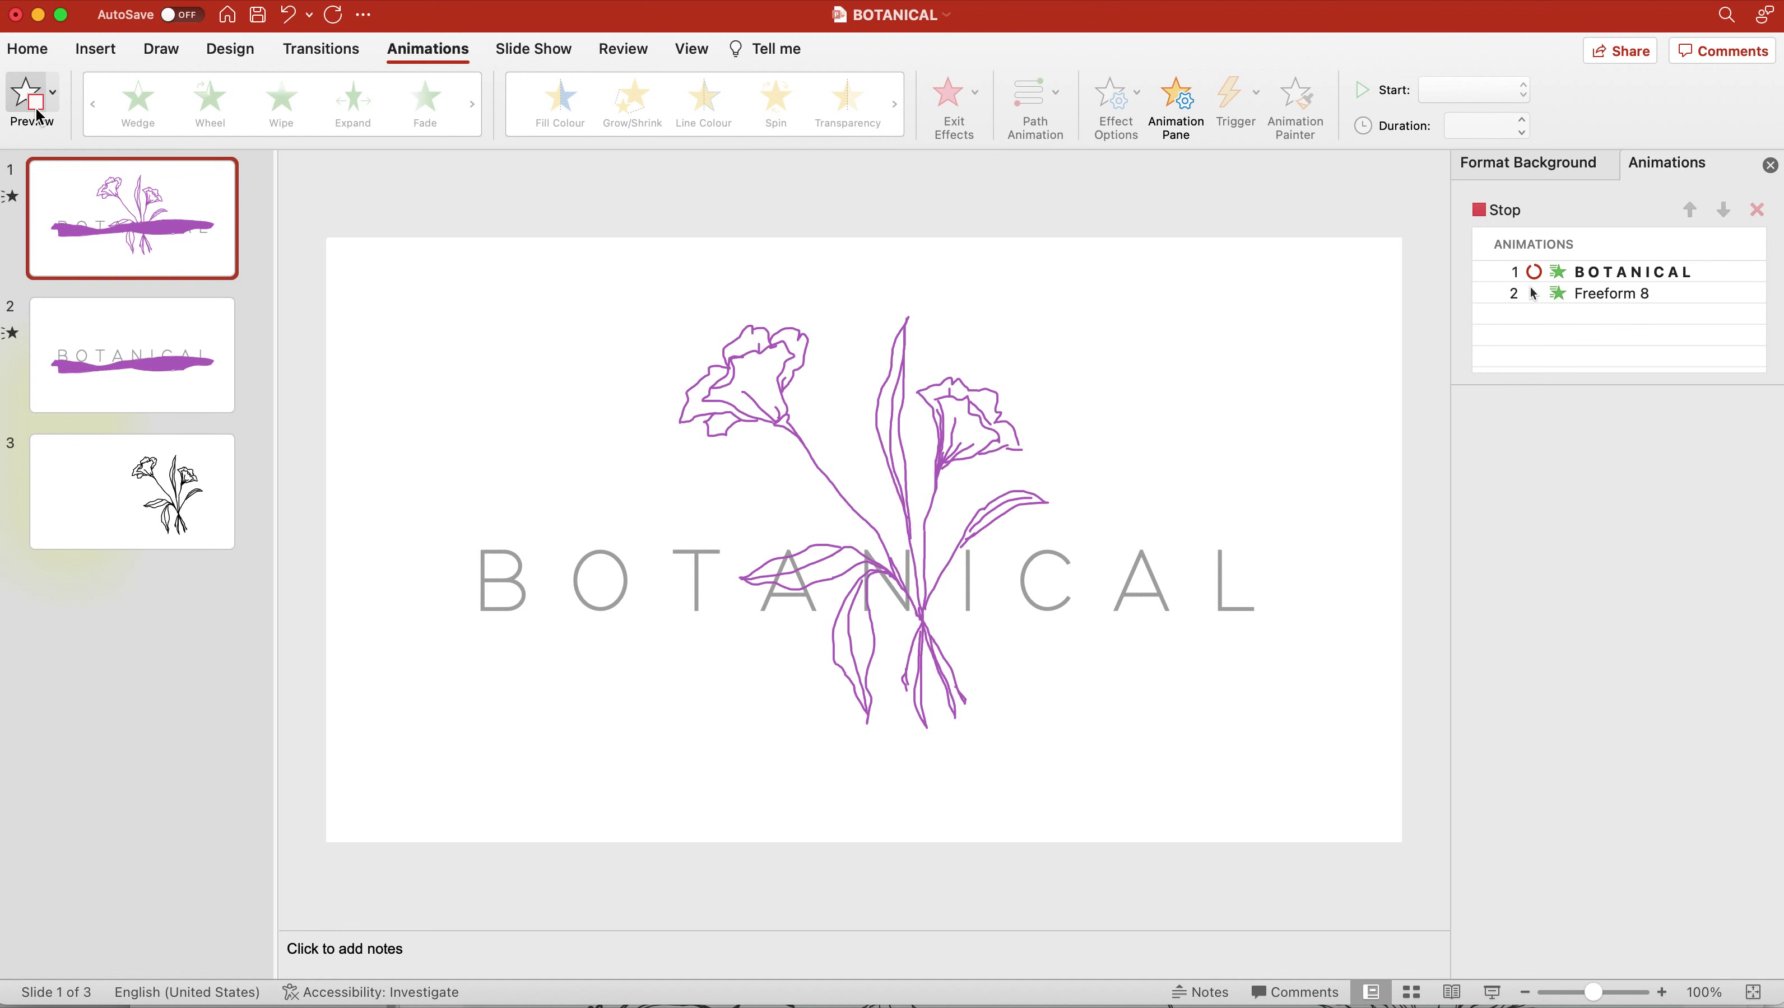
{"action": "left_click", "coordinate": [138, 345]}
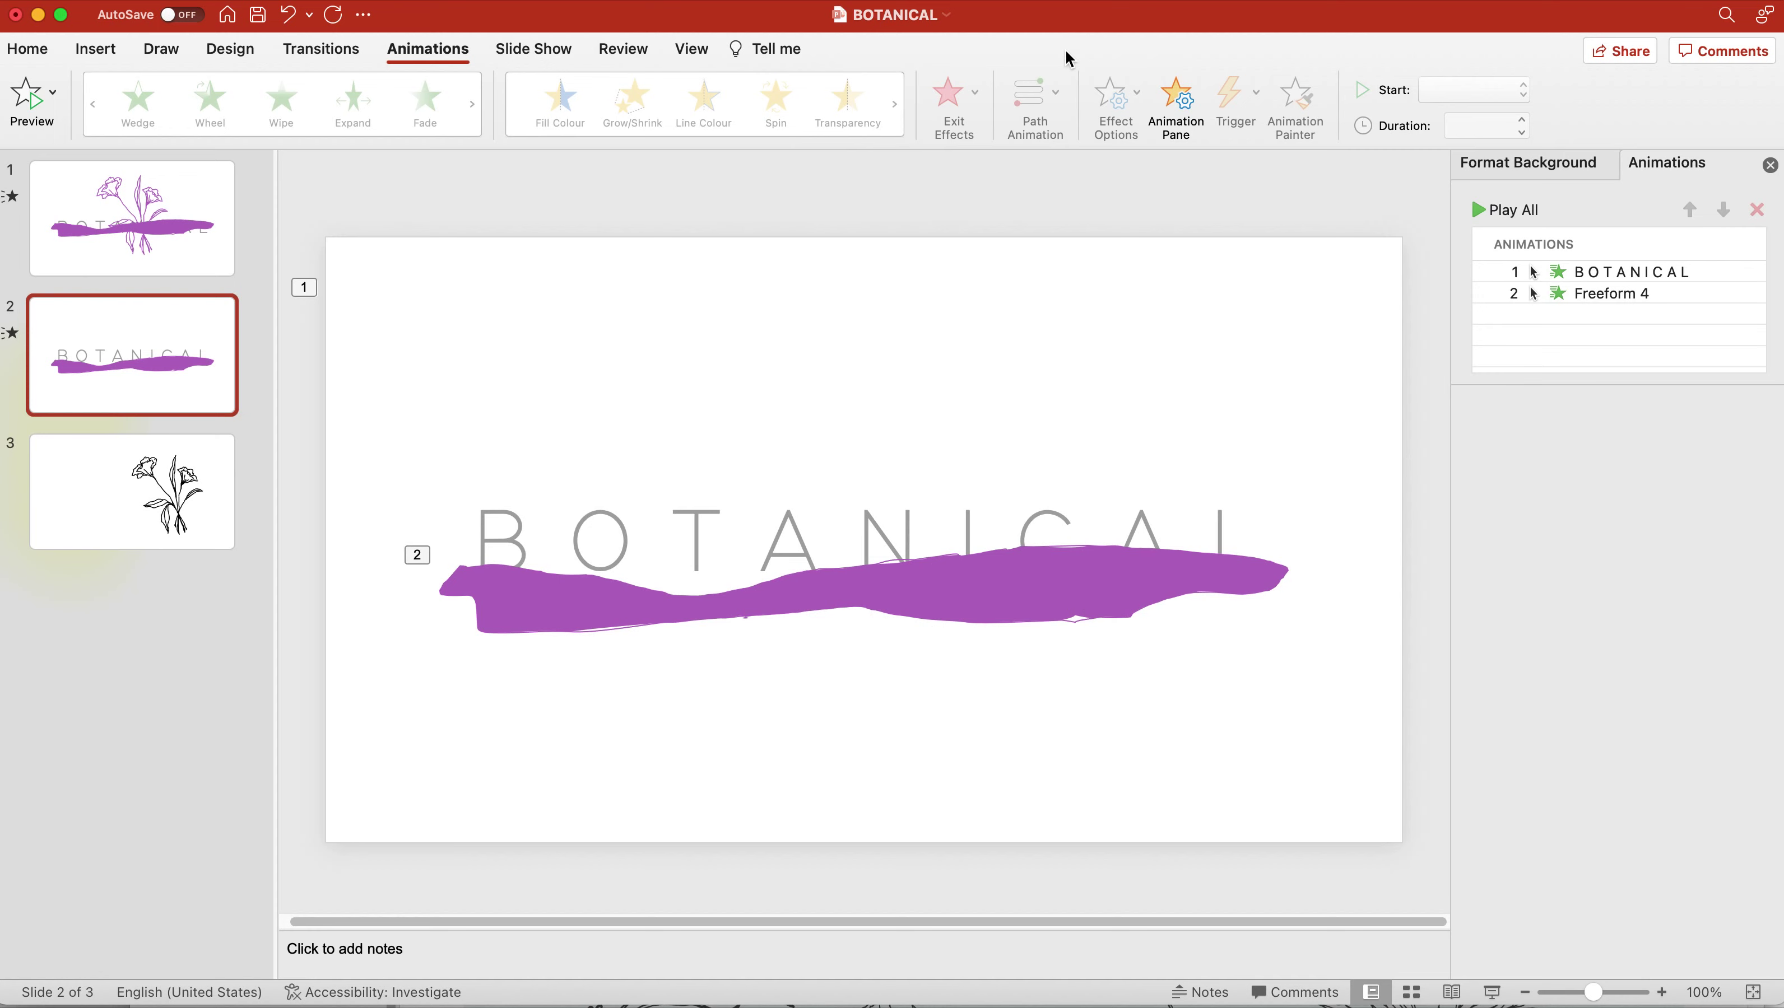
{"action": "left_click", "coordinate": [880, 574]}
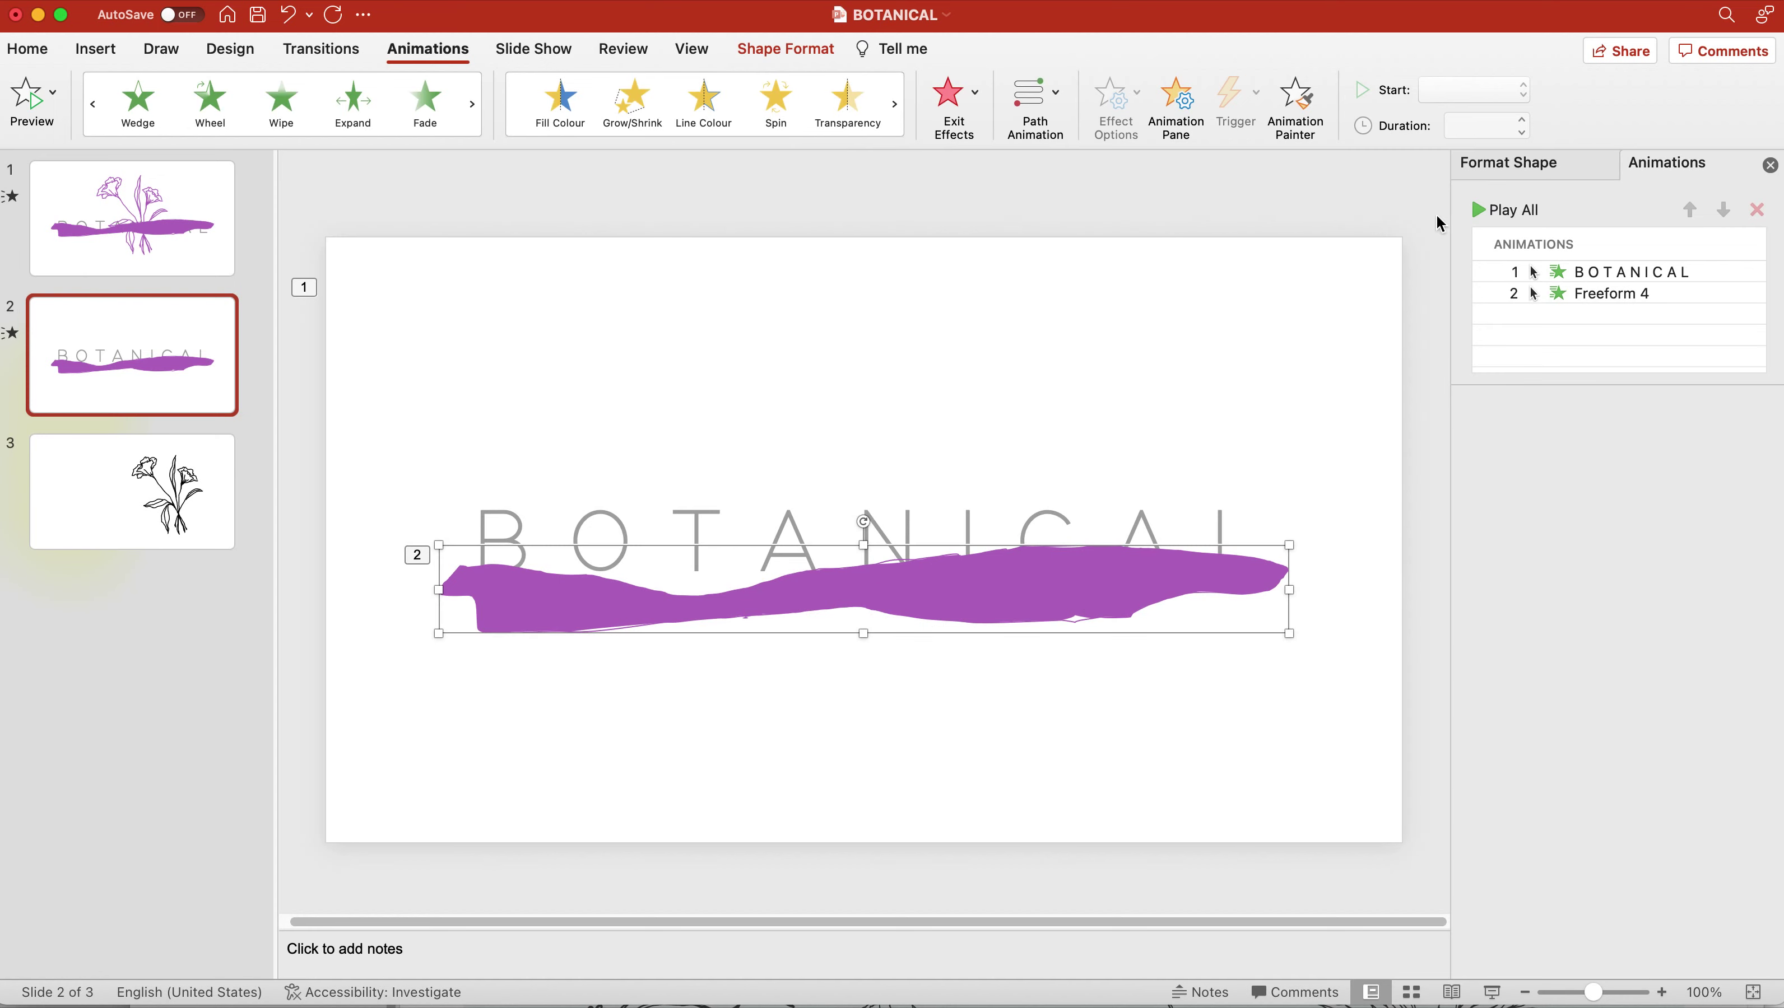
{"action": "left_click", "coordinate": [1523, 208]}
Set the Freeform 4 wipe animation on slide 2 to last 1 second
{"action": "left_click", "coordinate": [1593, 296]}
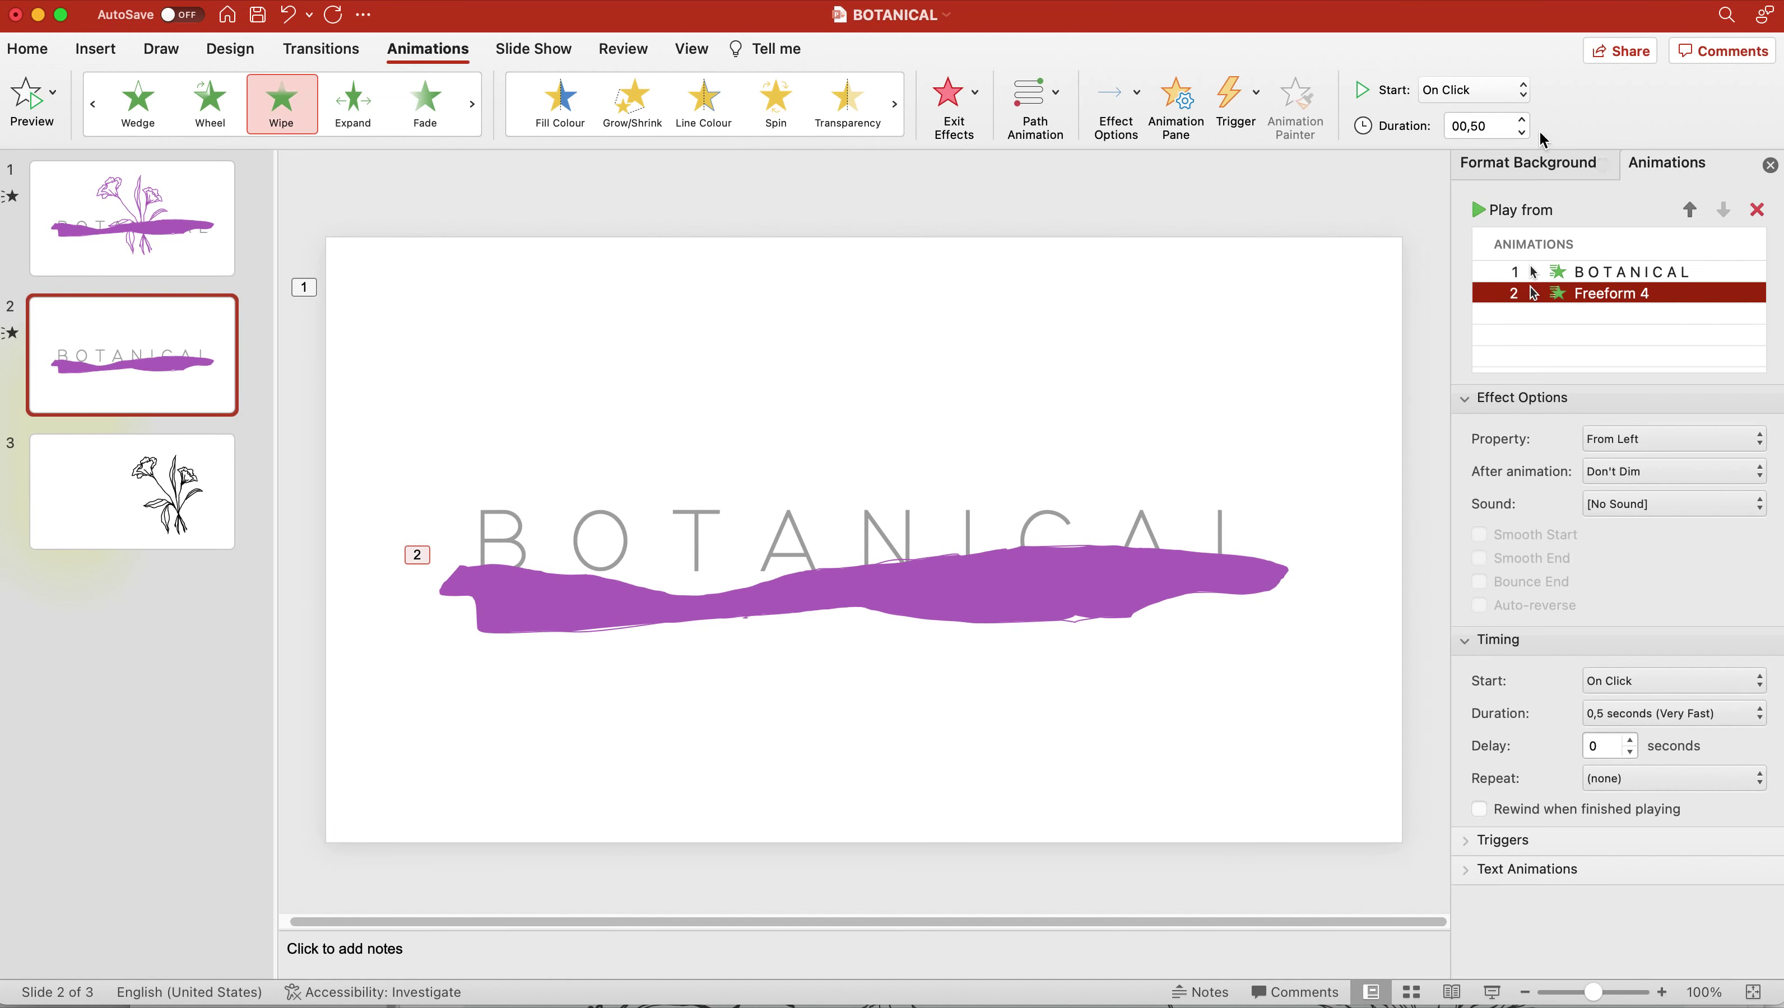
{"action": "left_click", "coordinate": [1523, 119]}
{"action": "left_click", "coordinate": [1523, 119]}
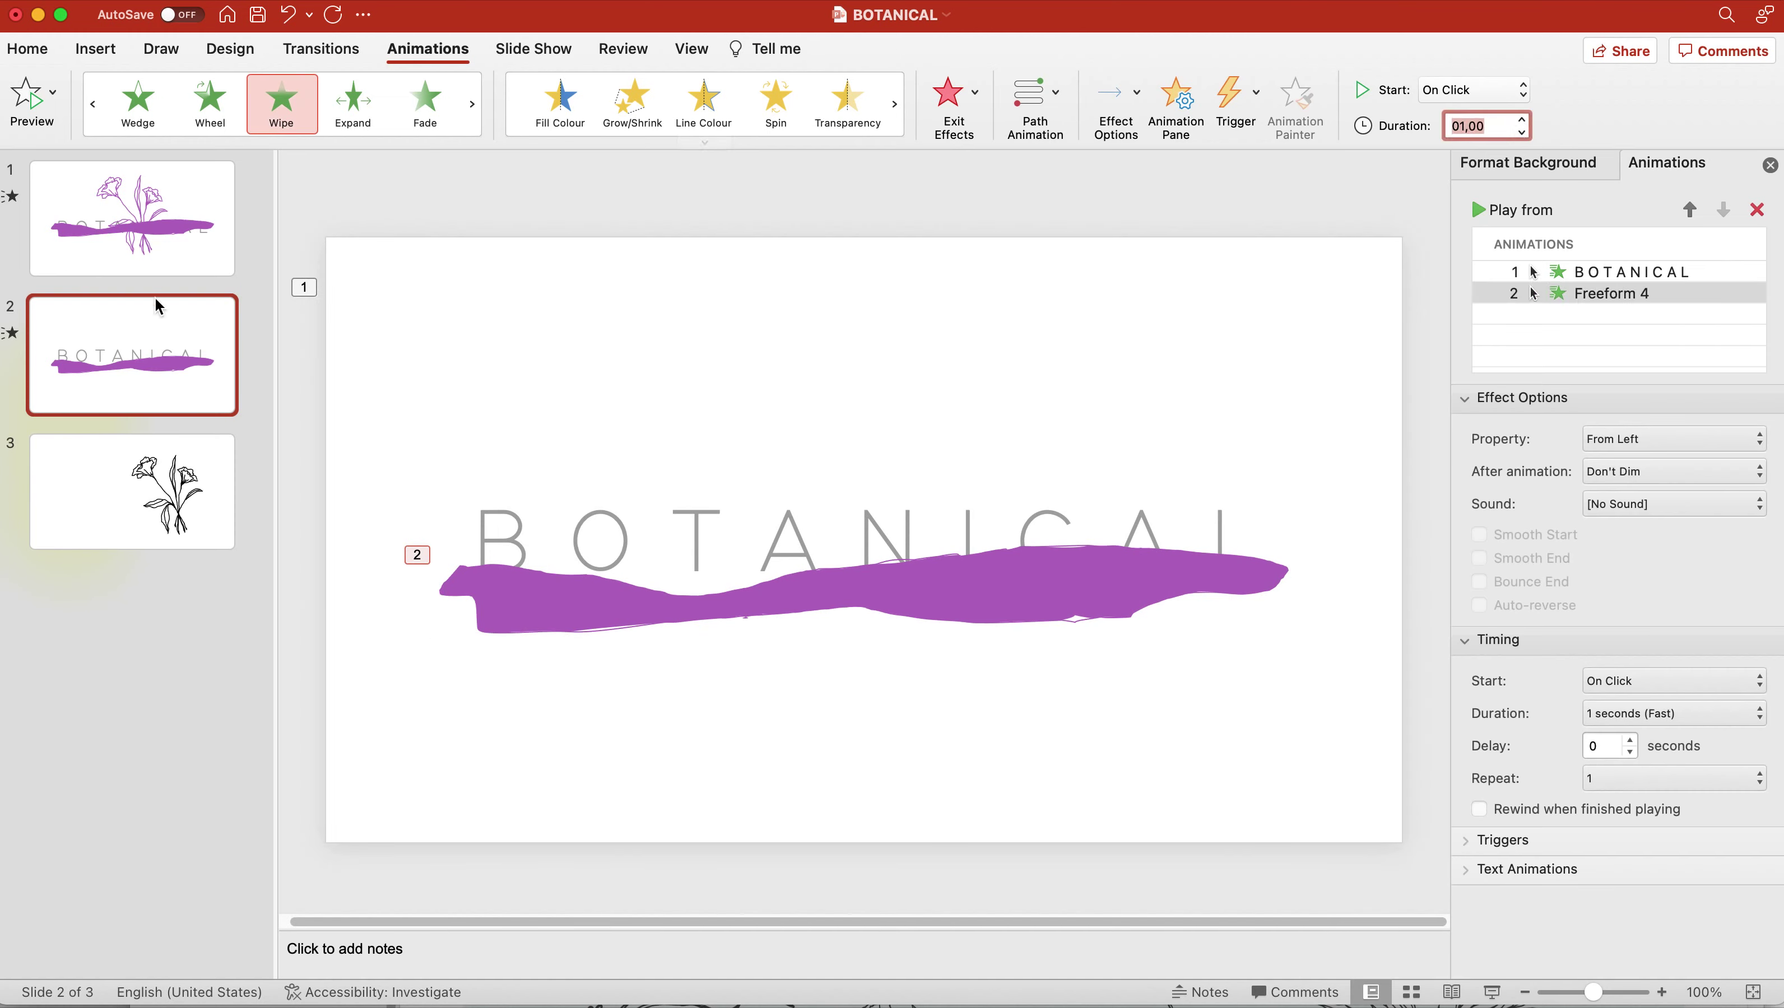
Compare with slide 1's Freeform 8 stroke animation, then return to slide 2's Freeform 4
{"action": "left_click", "coordinate": [152, 268]}
{"action": "left_click", "coordinate": [501, 593]}
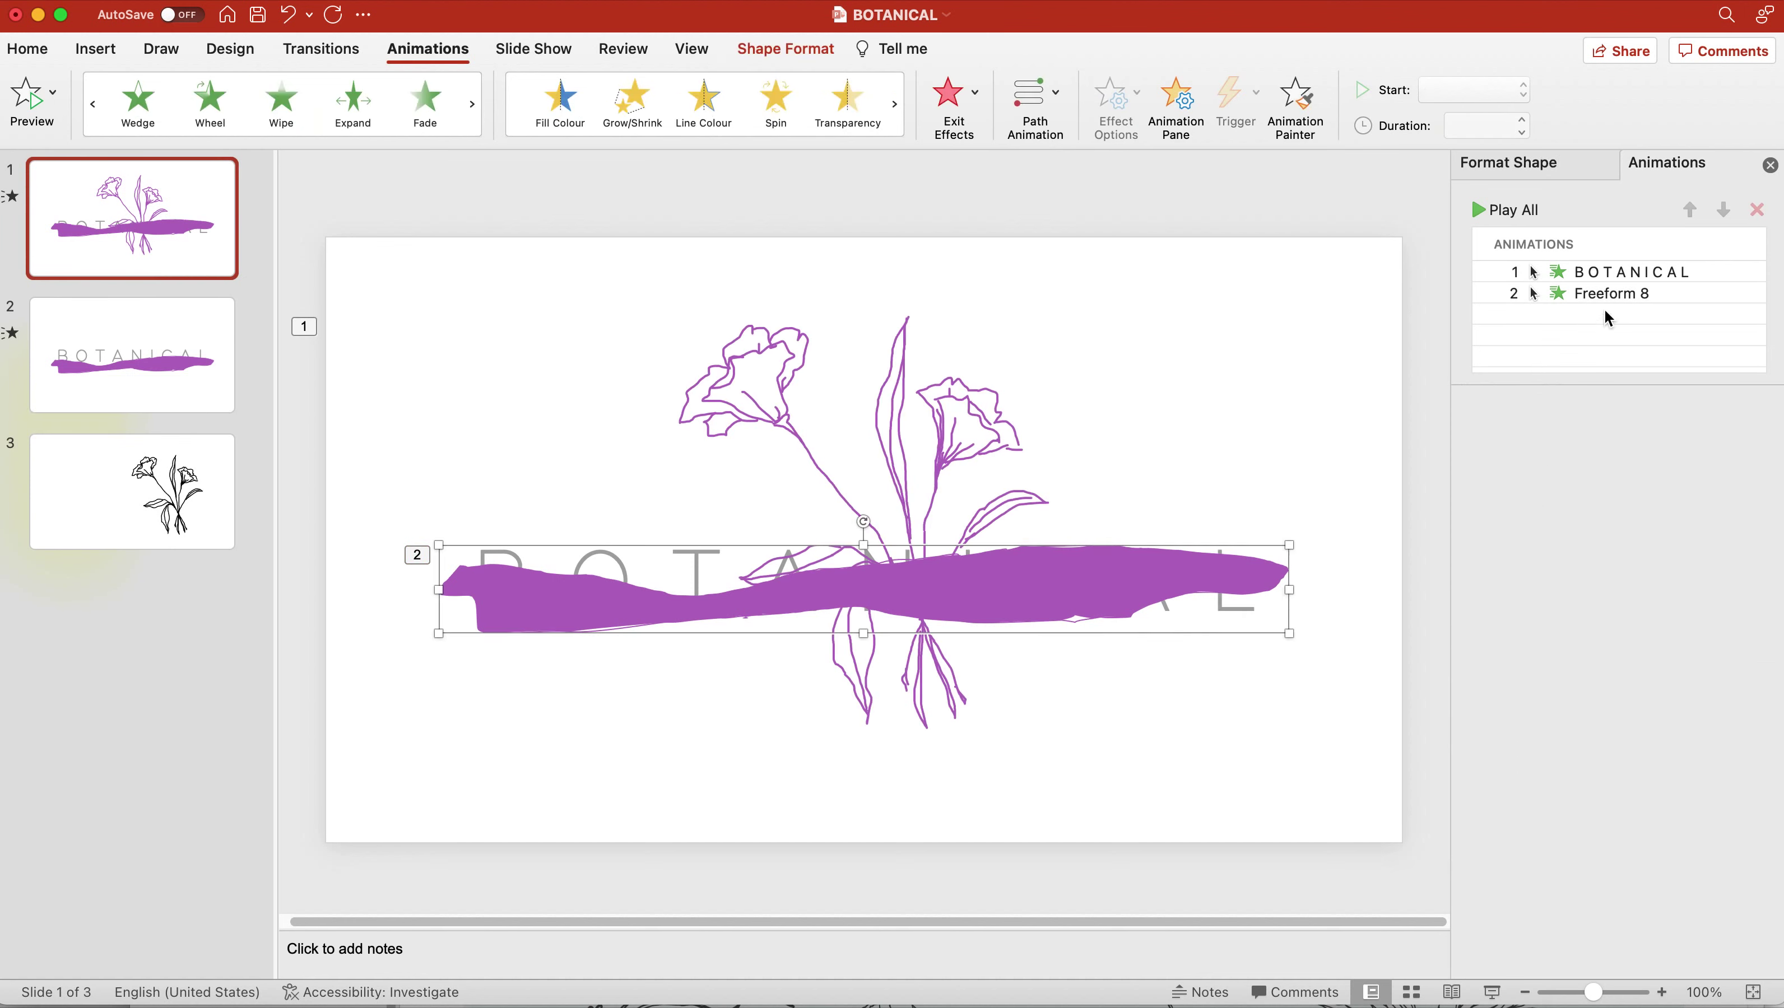
{"action": "left_click", "coordinate": [1615, 295]}
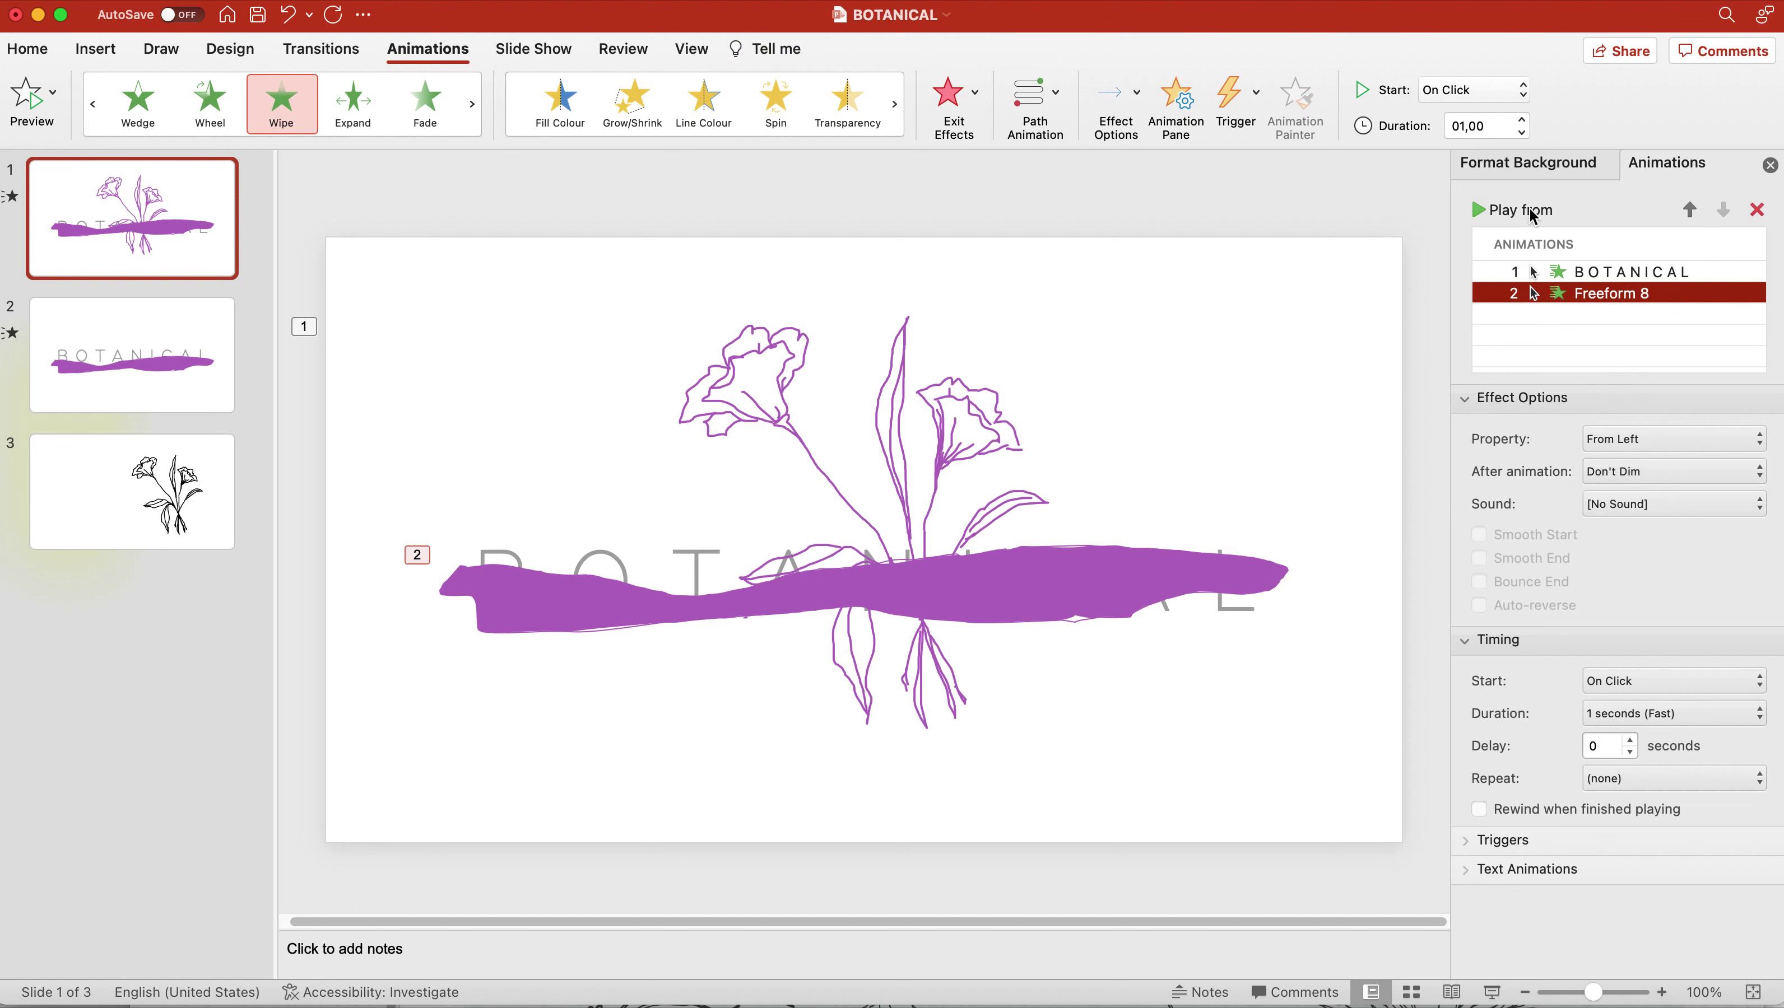
{"action": "left_click", "coordinate": [209, 402]}
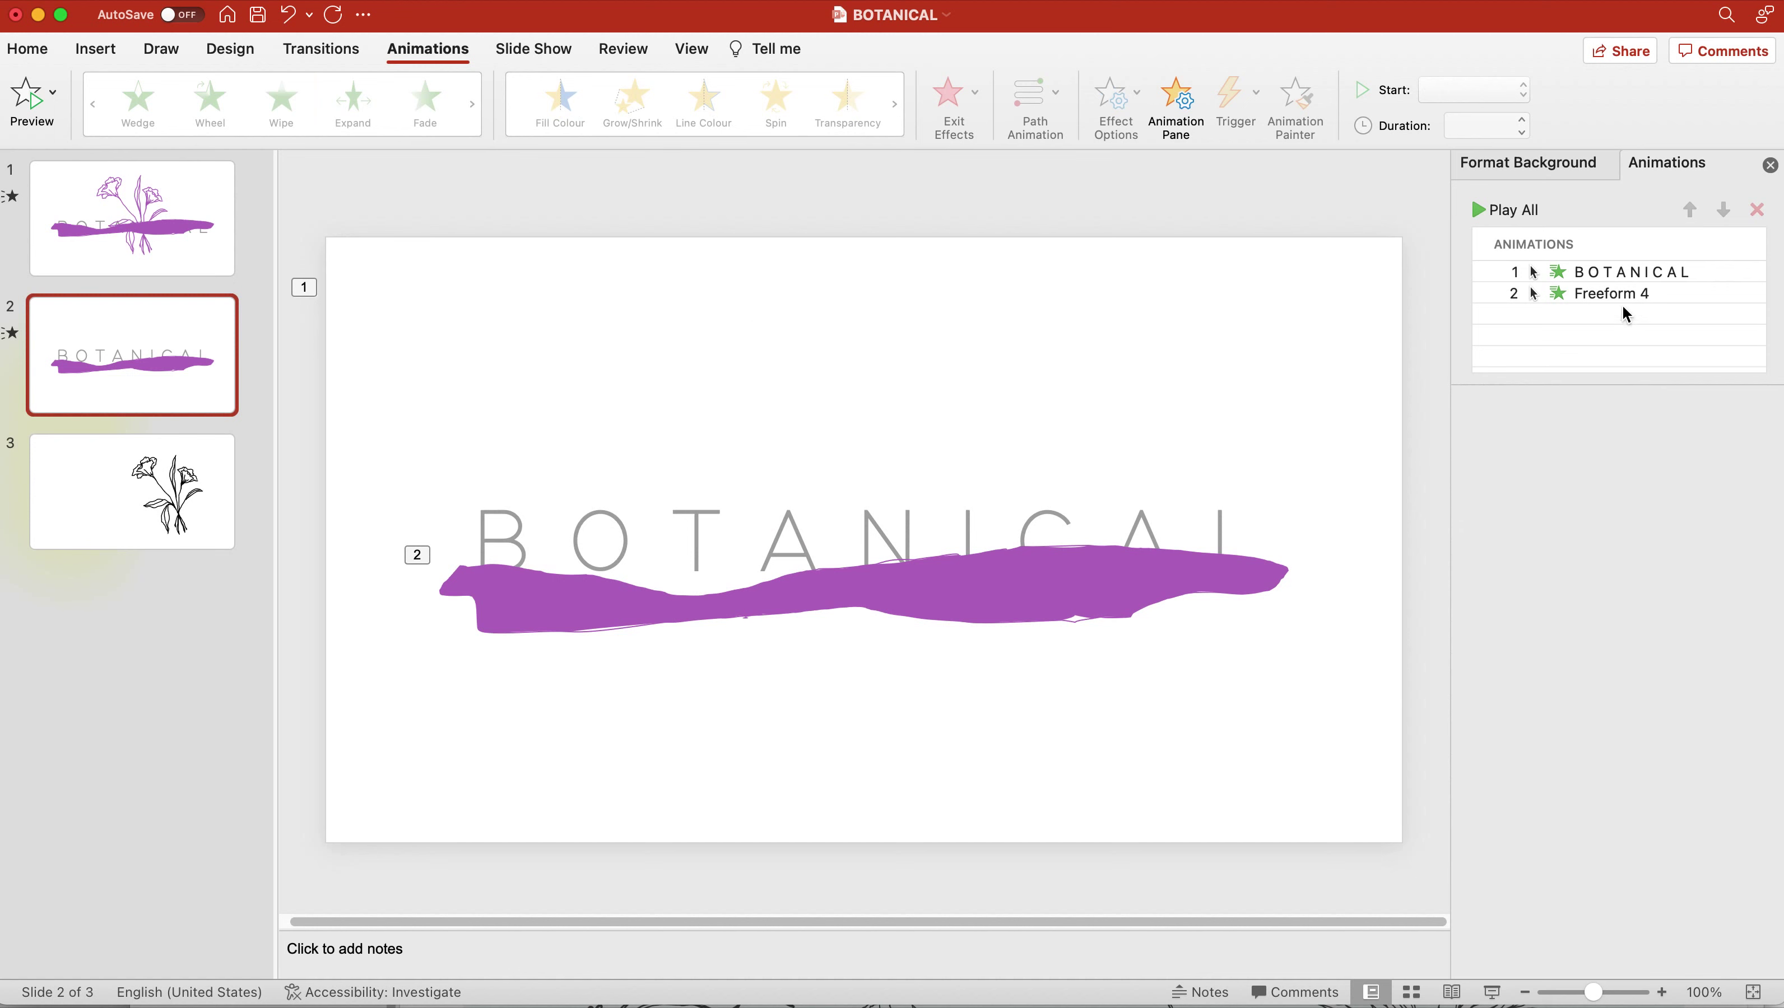
{"action": "left_click", "coordinate": [1617, 295]}
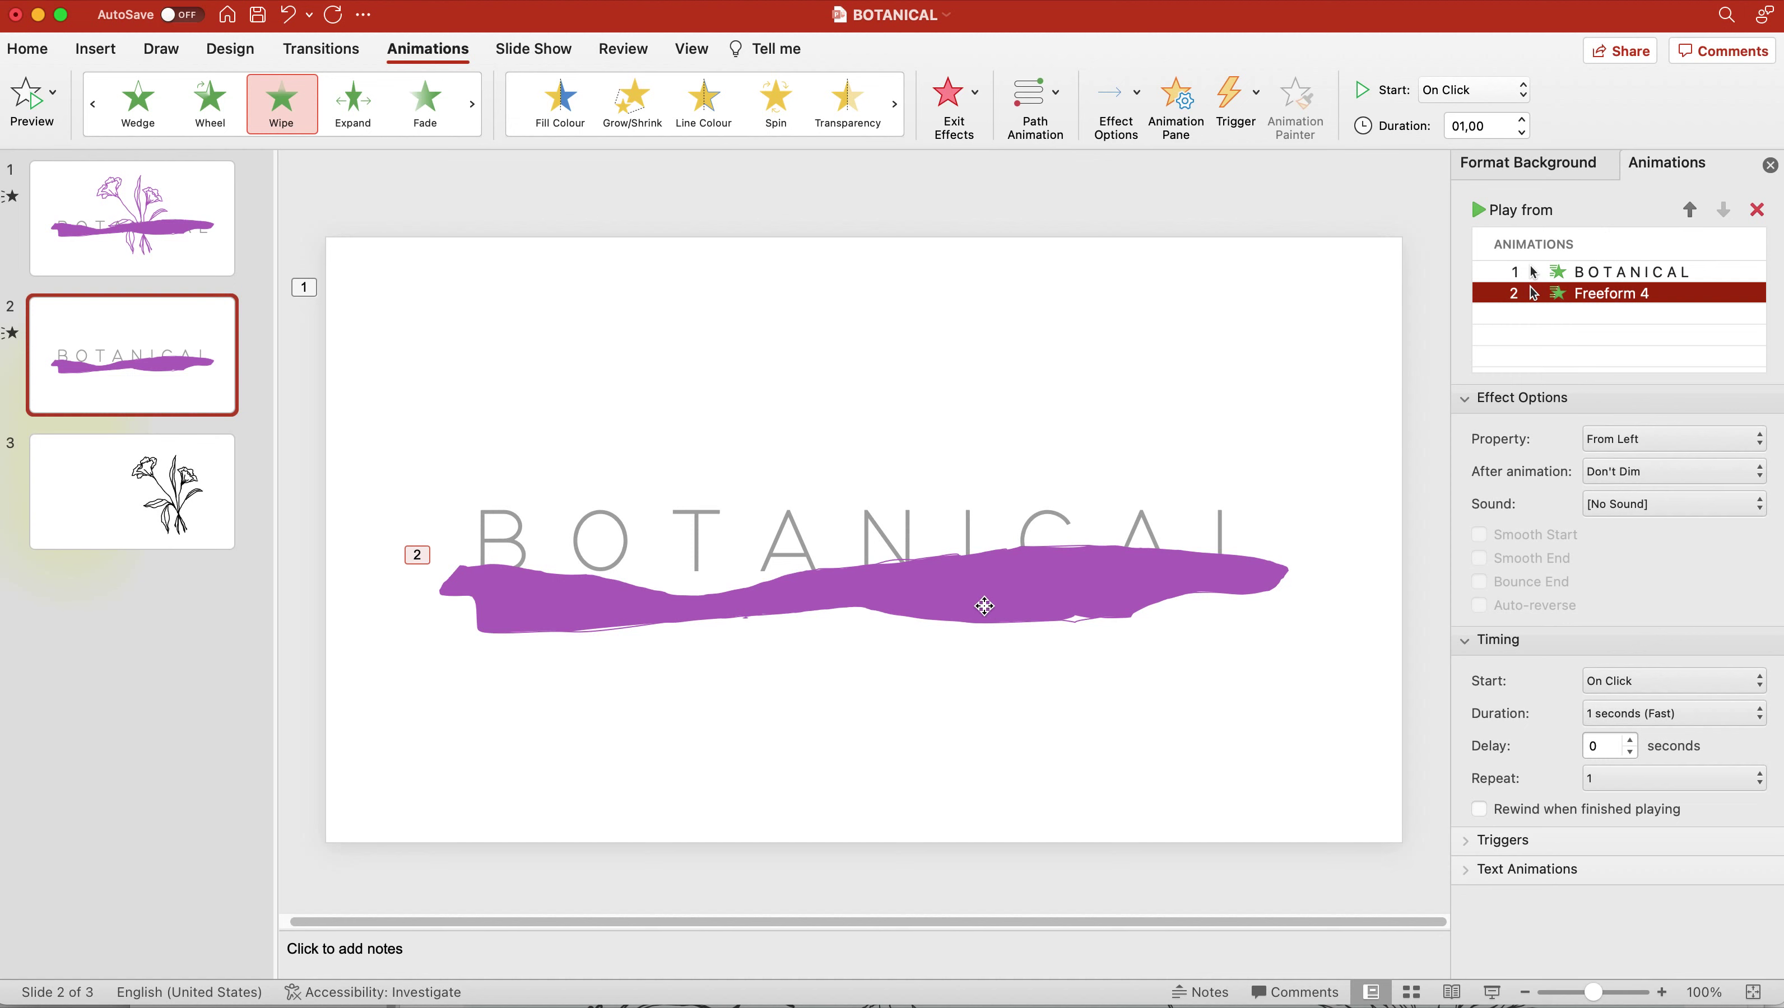
Send slide 2's purple brush stroke to the back, behind the BOTANICAL text box
{"action": "left_click_drag", "start_coordinate": [985, 606], "coordinate": [987, 574]}
{"action": "right_click", "coordinate": [987, 575]}
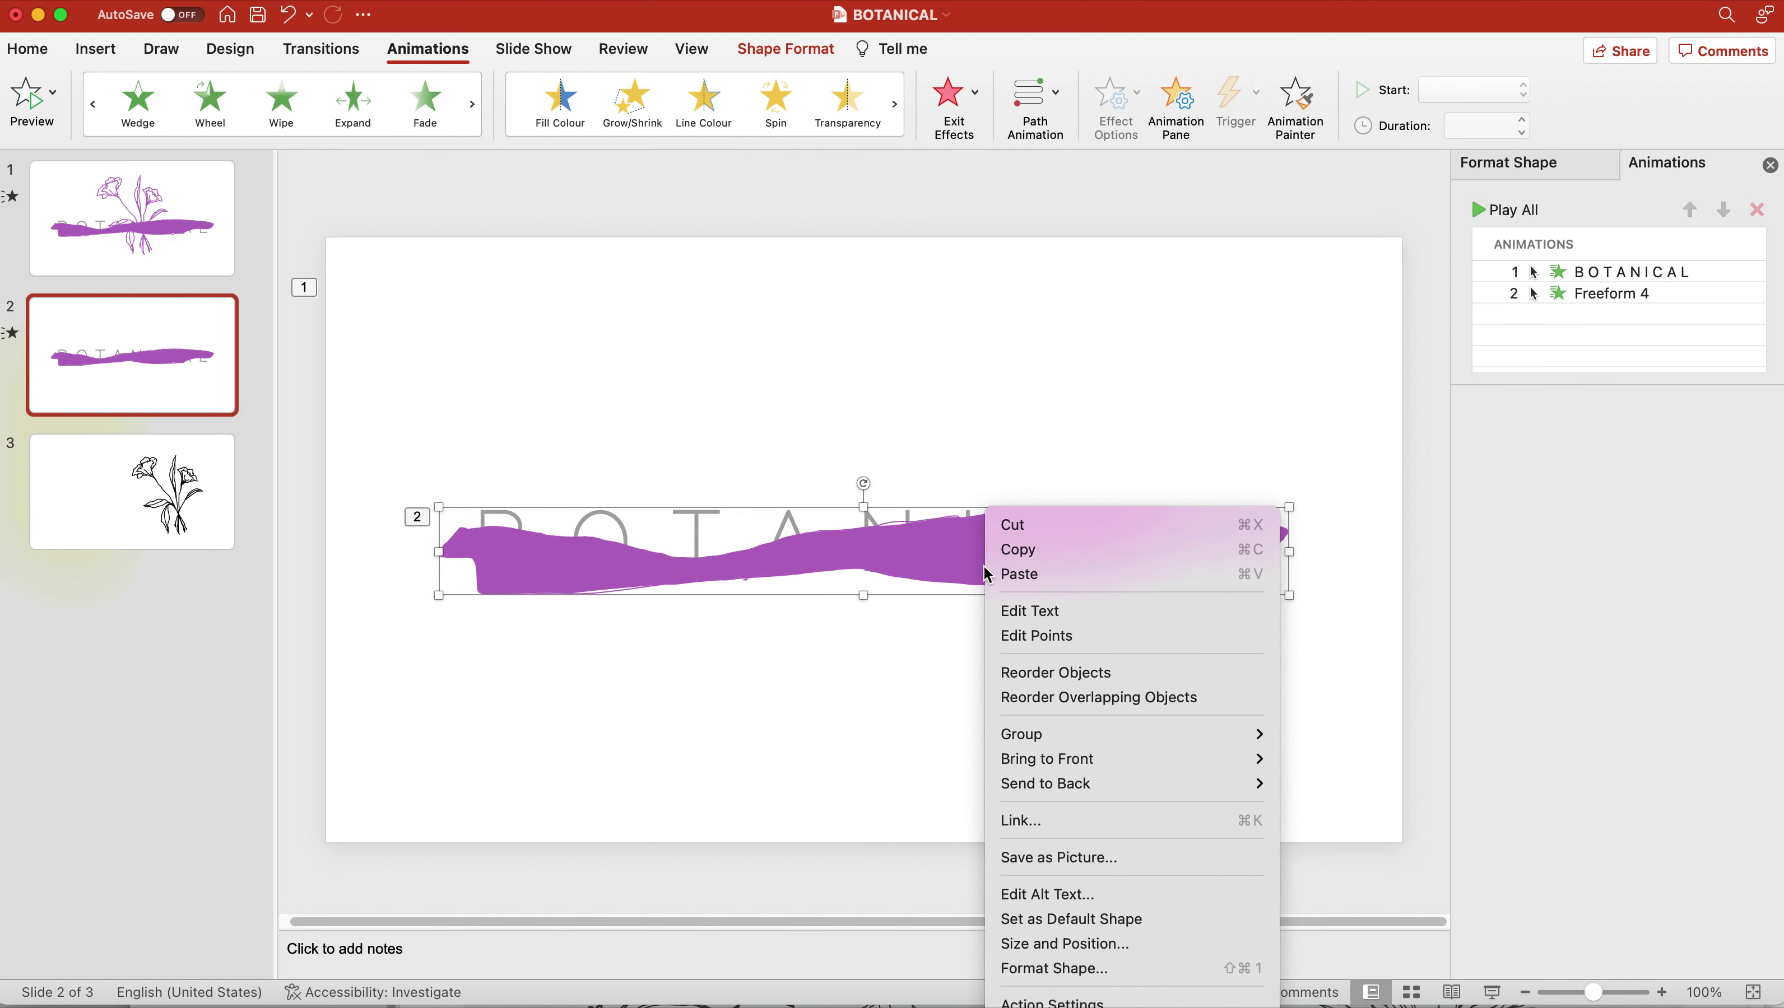
{"action": "mouse_move", "coordinate": [1059, 783]}
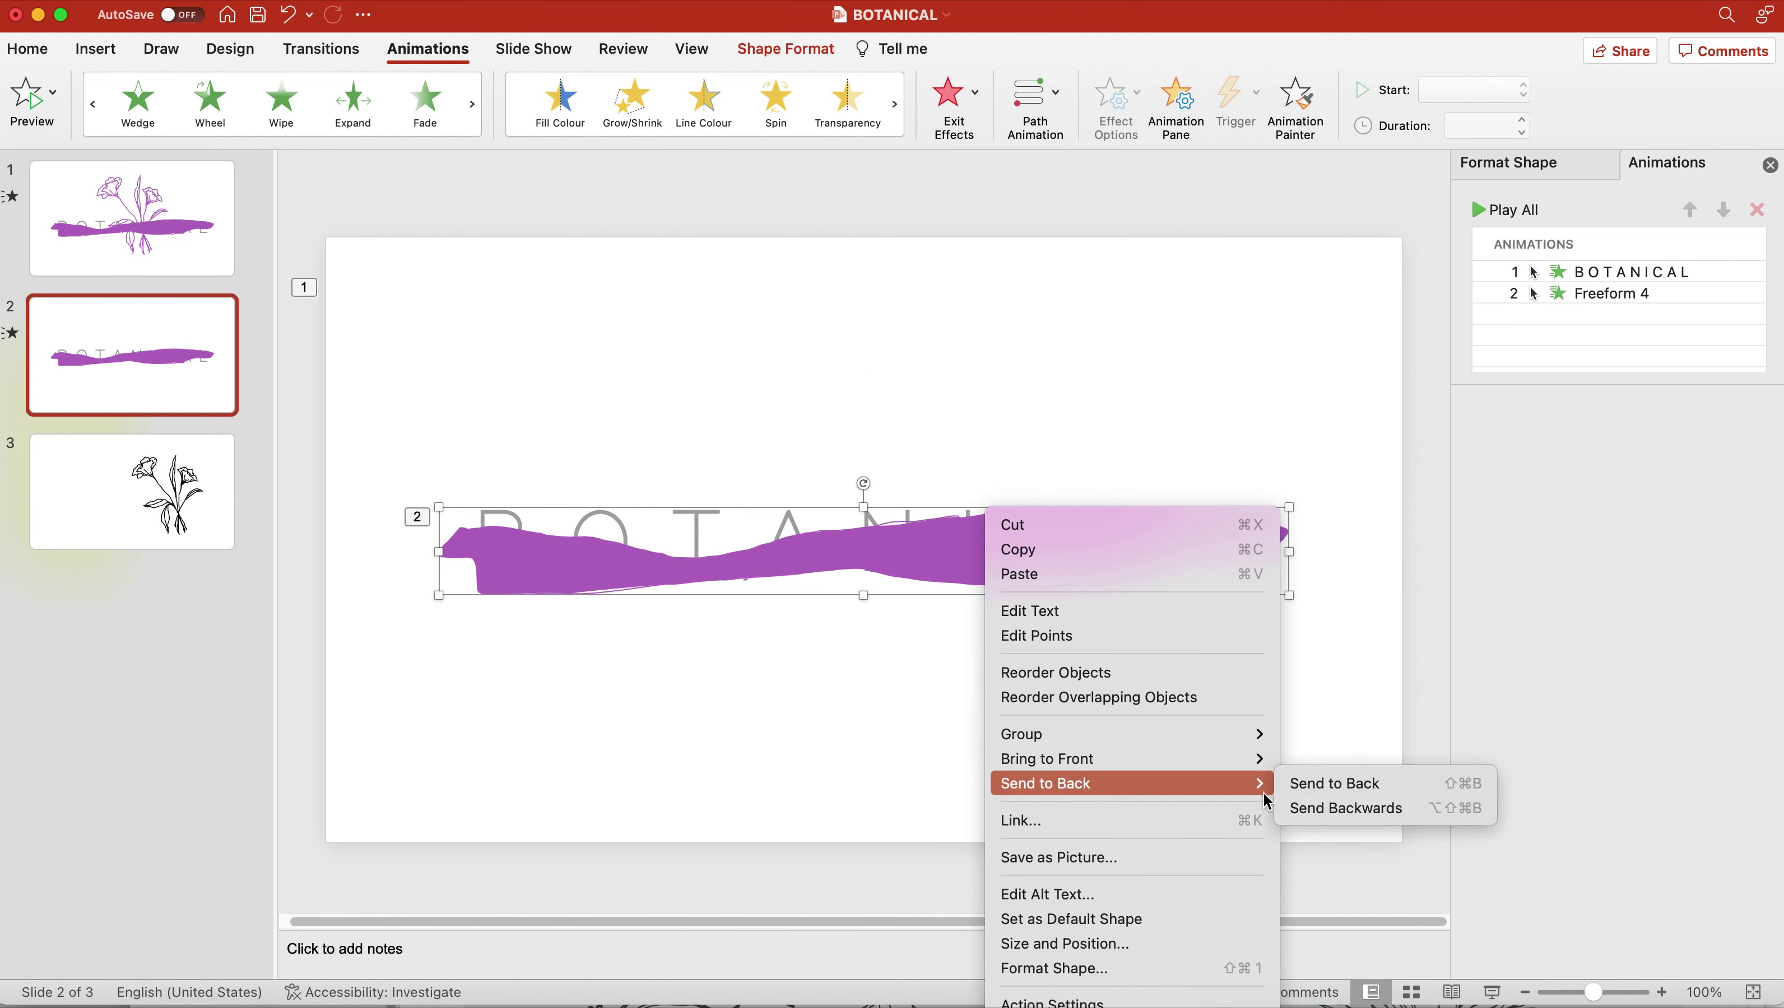
{"action": "left_click", "coordinate": [1333, 784]}
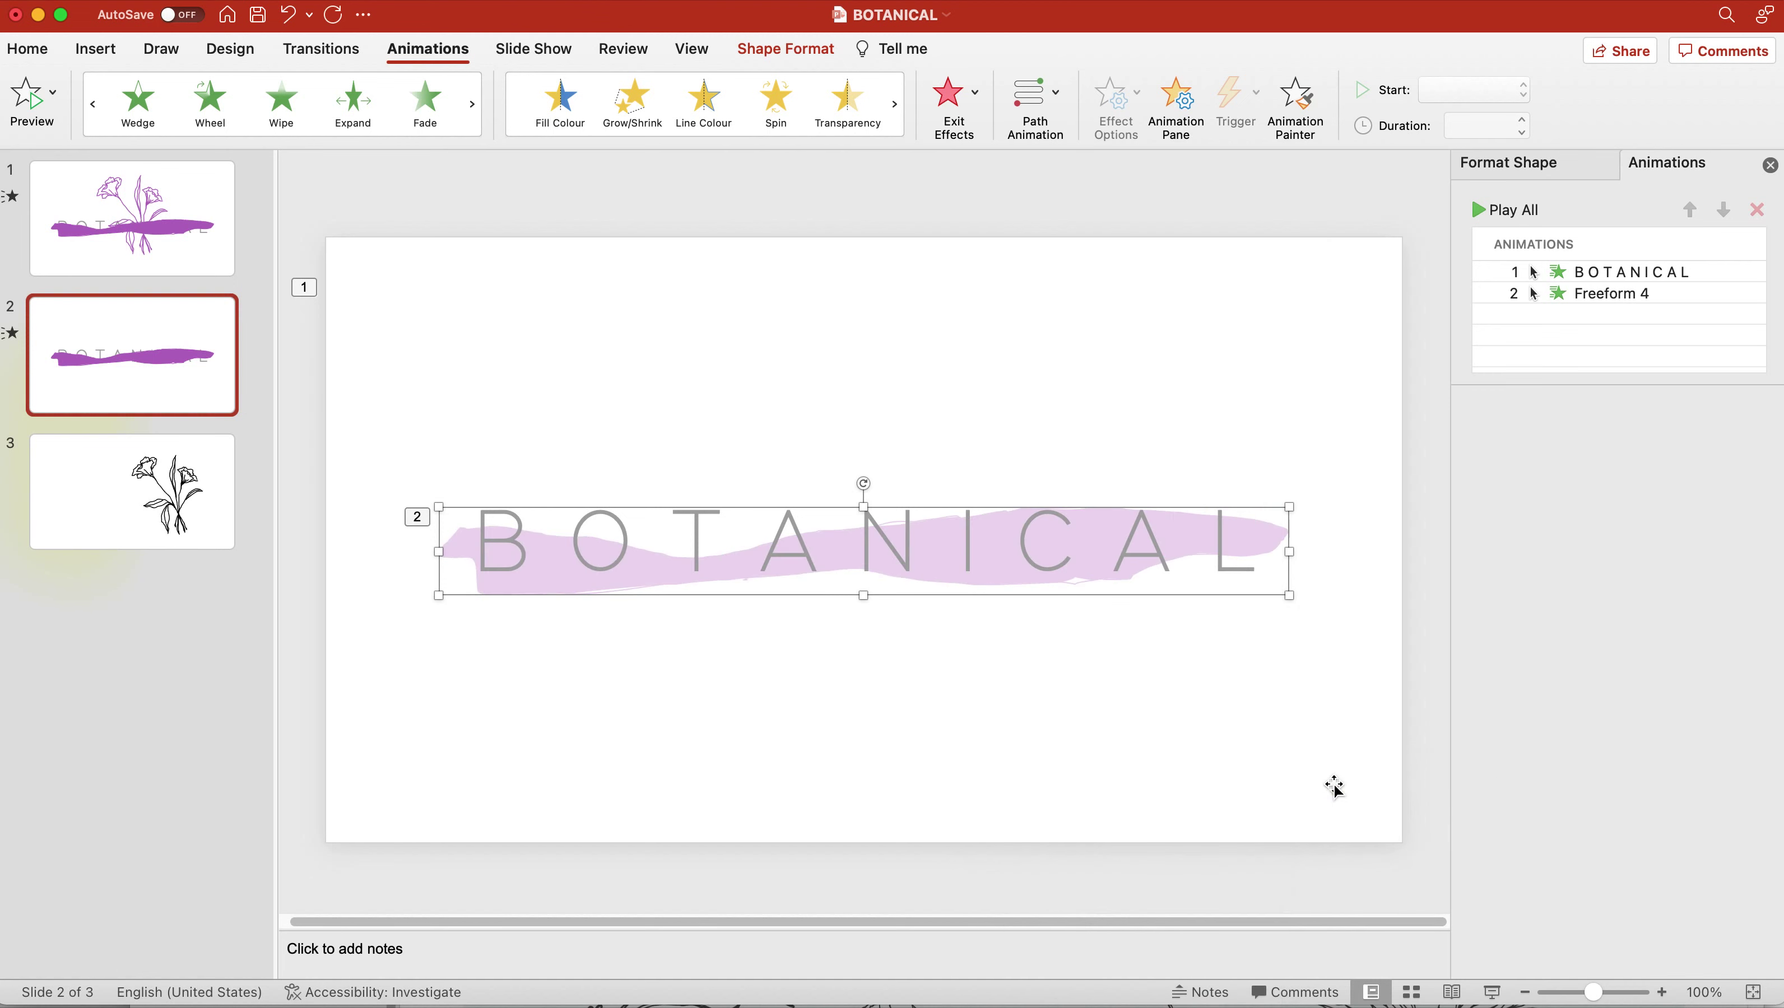
{"action": "left_click", "coordinate": [1174, 680]}
{"action": "left_click", "coordinate": [992, 519]}
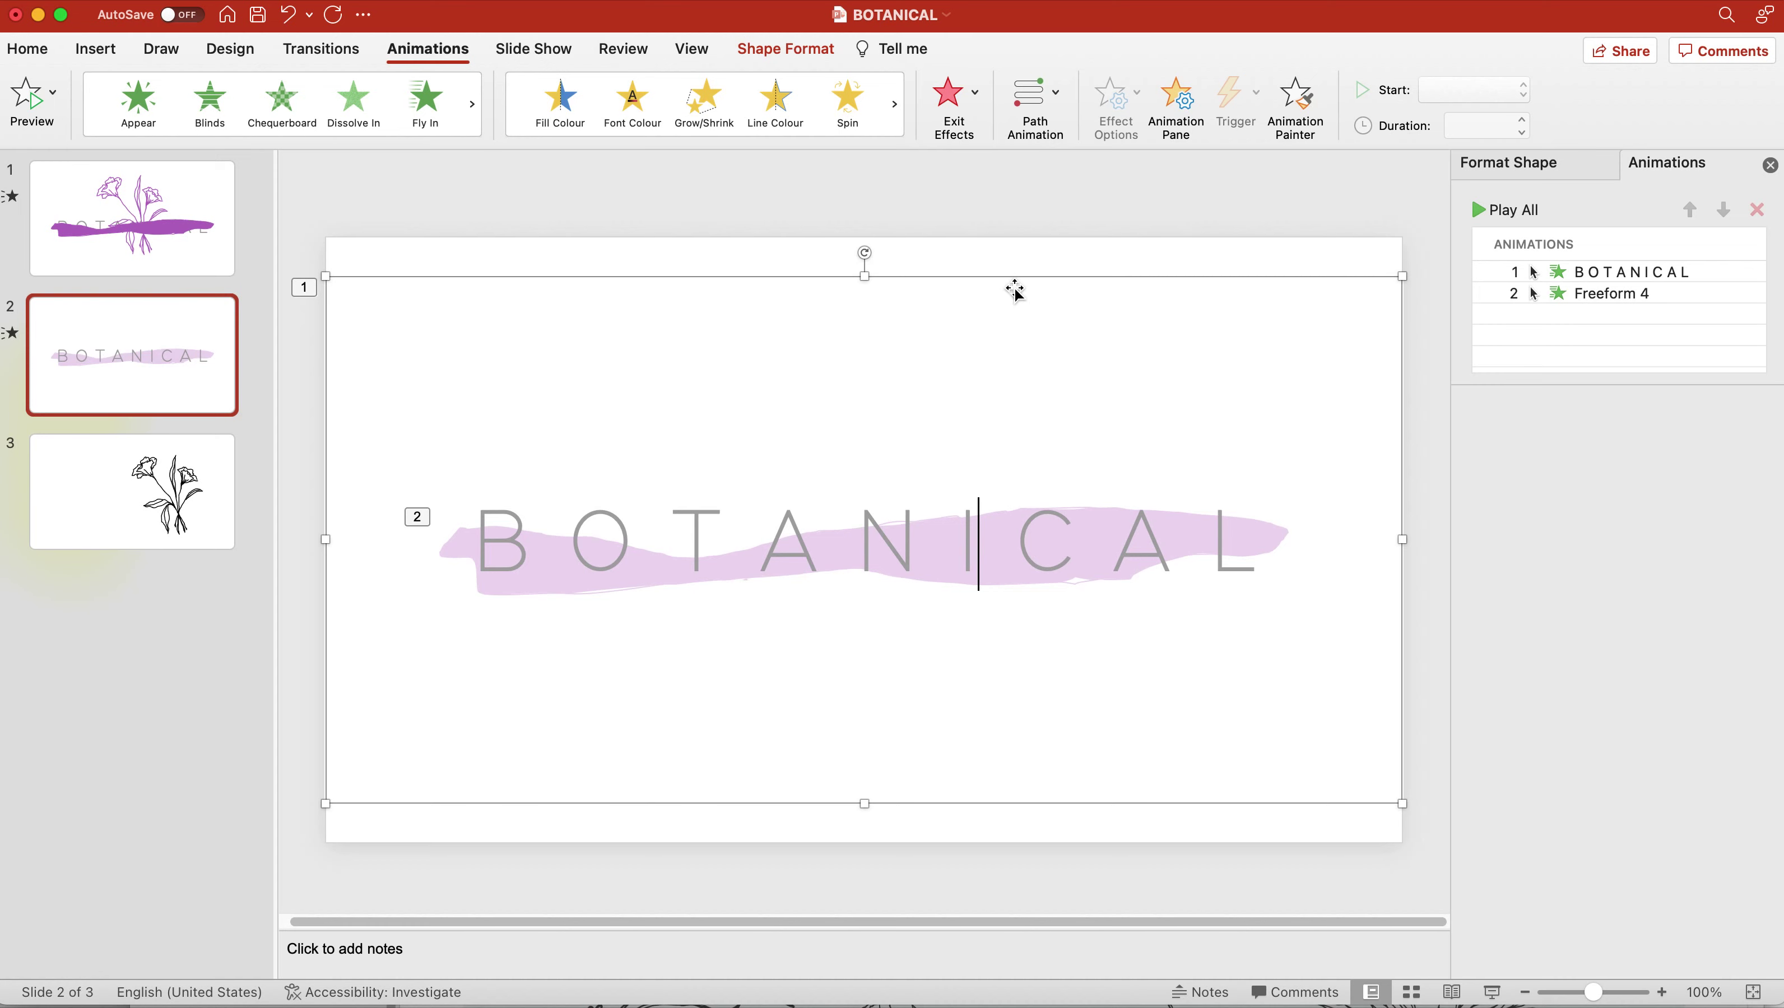
Check the BOTANICAL text box's Format Shape fill: solid fill at 26% transparency
{"action": "left_click", "coordinate": [816, 51]}
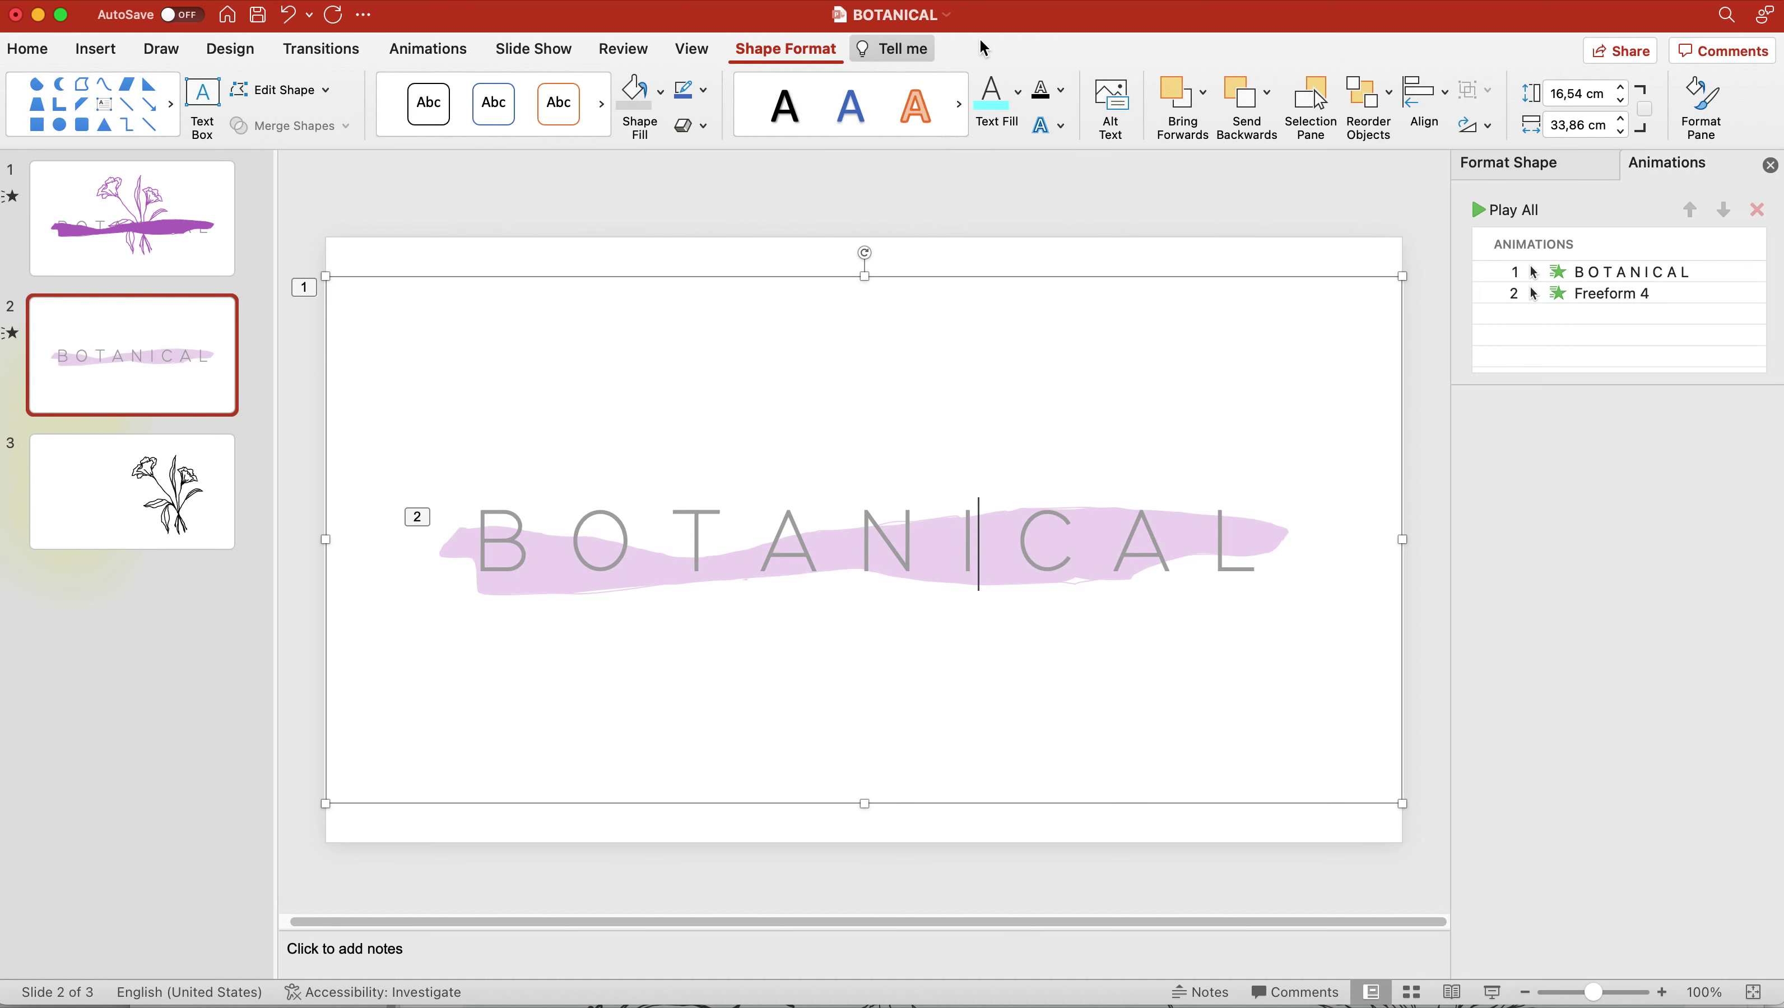
{"action": "left_click", "coordinate": [1515, 170]}
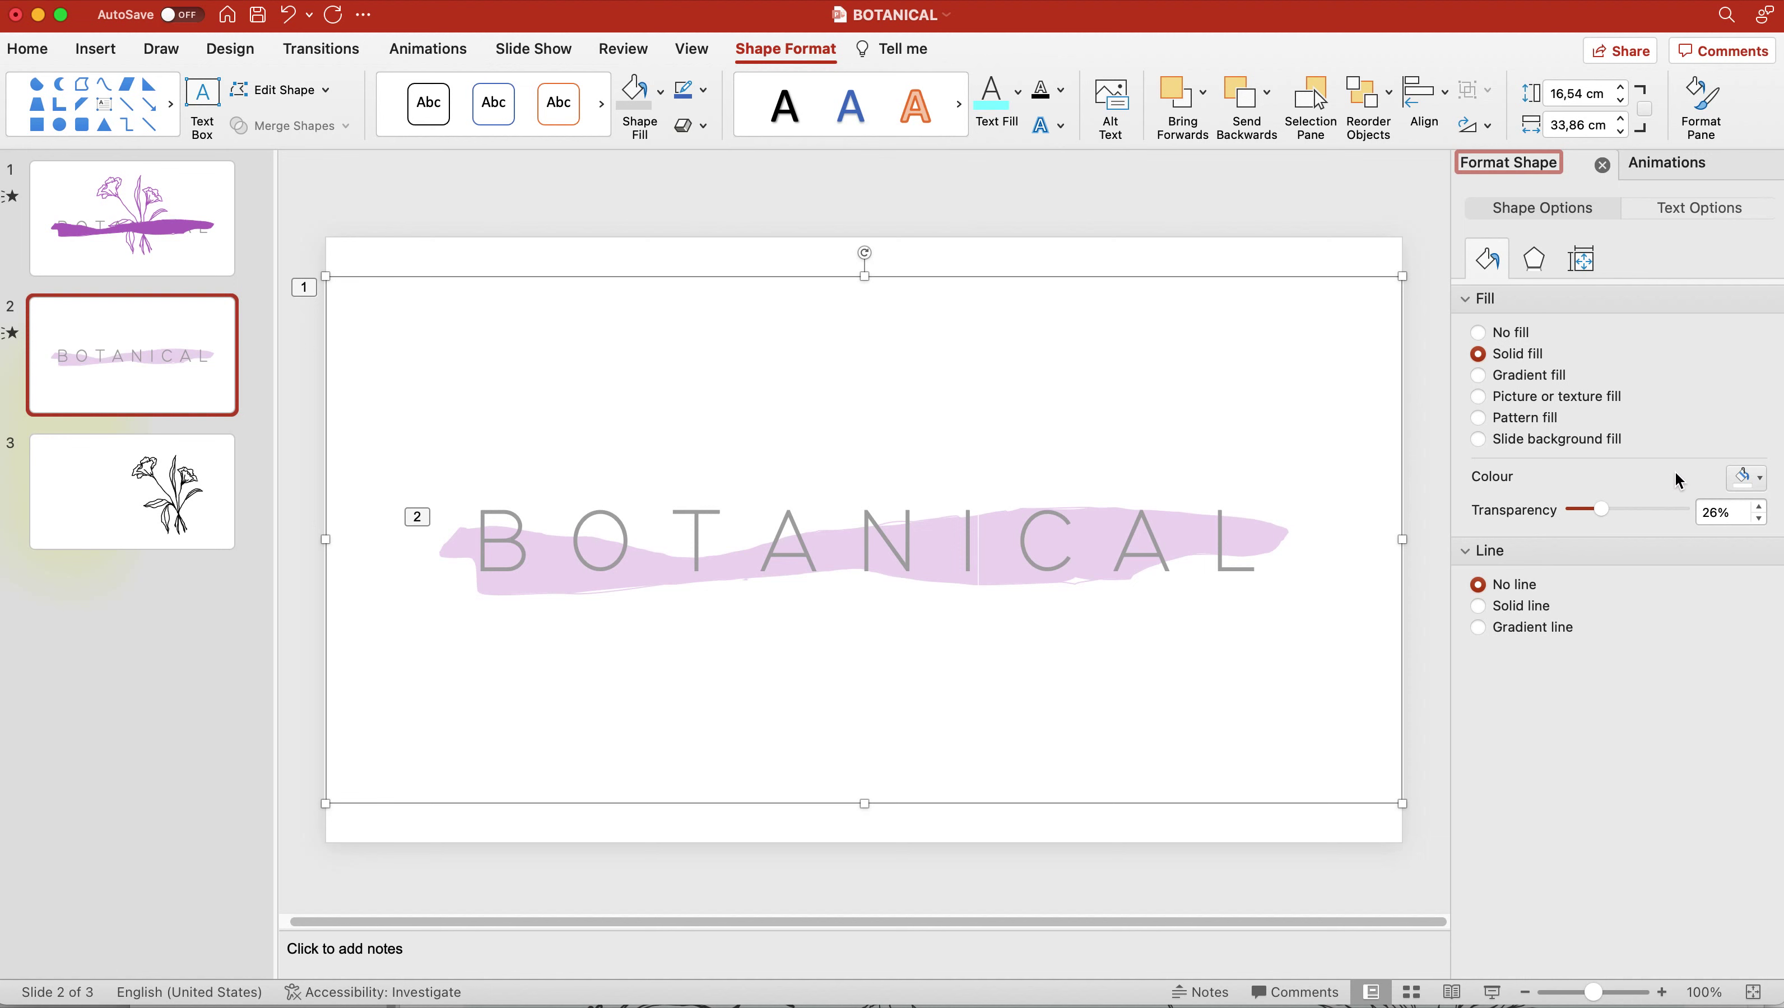
{"action": "left_click", "coordinate": [187, 338]}
Copy the purple flower line drawing from slide 1
{"action": "left_click", "coordinate": [170, 222]}
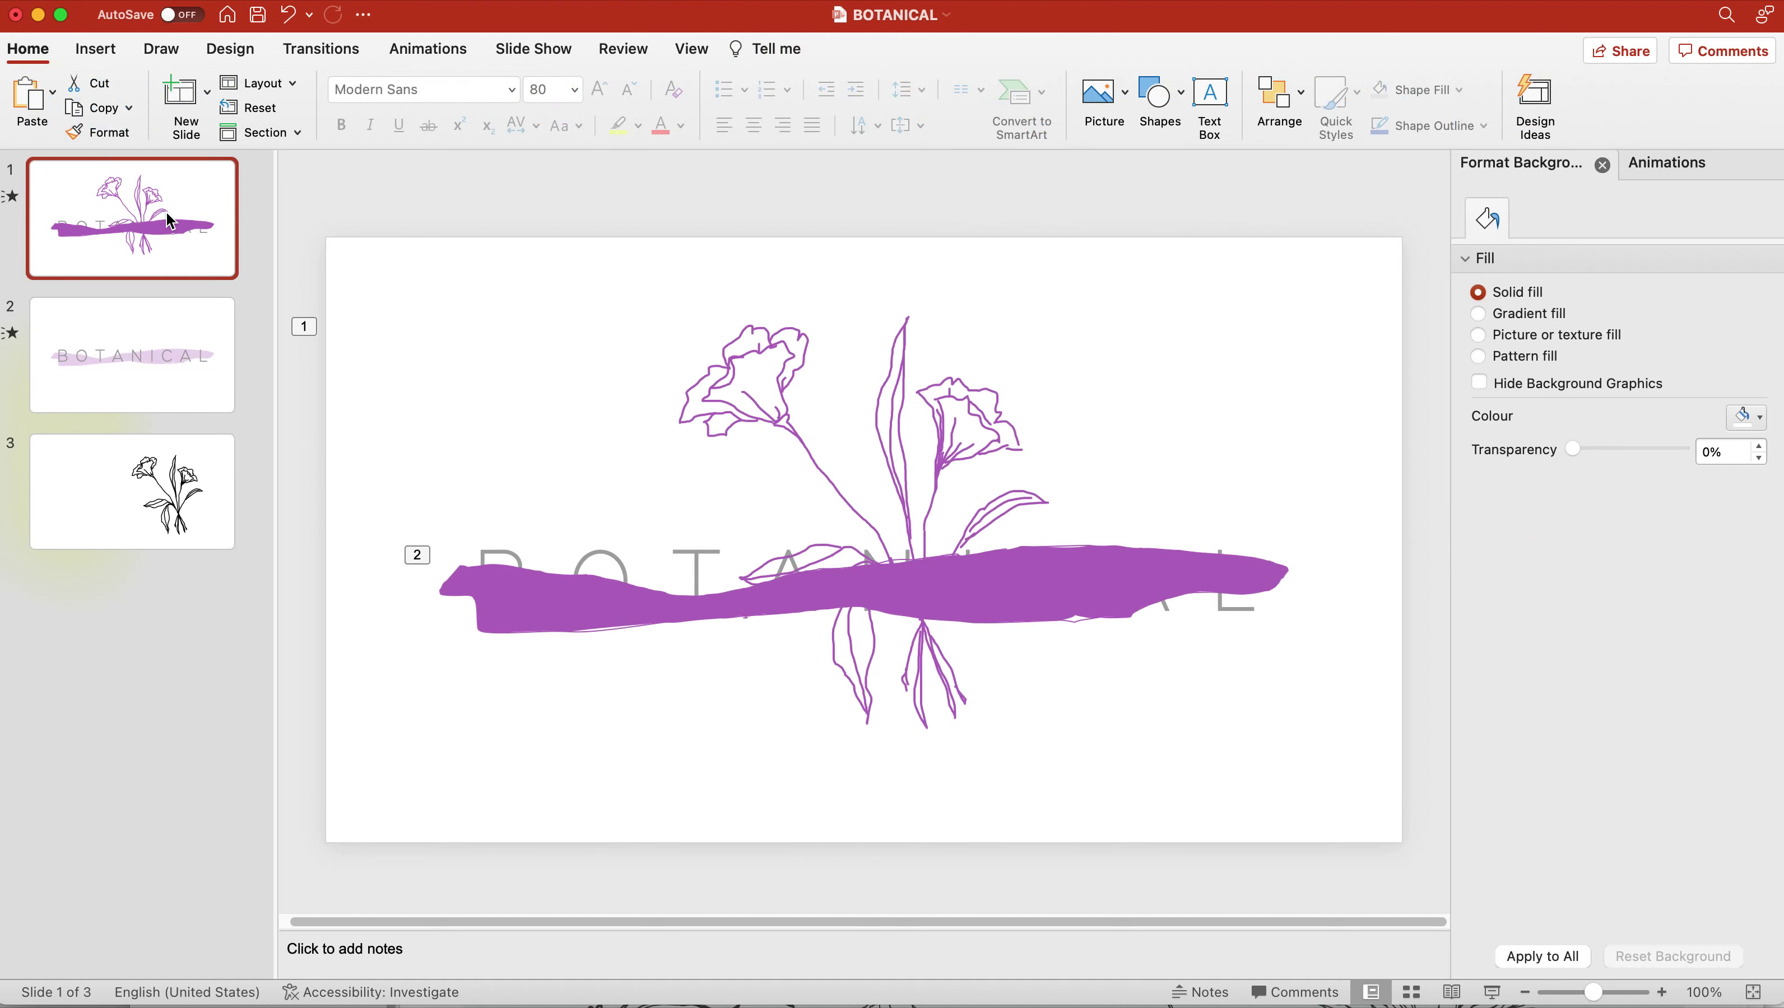
{"action": "left_click", "coordinate": [775, 368]}
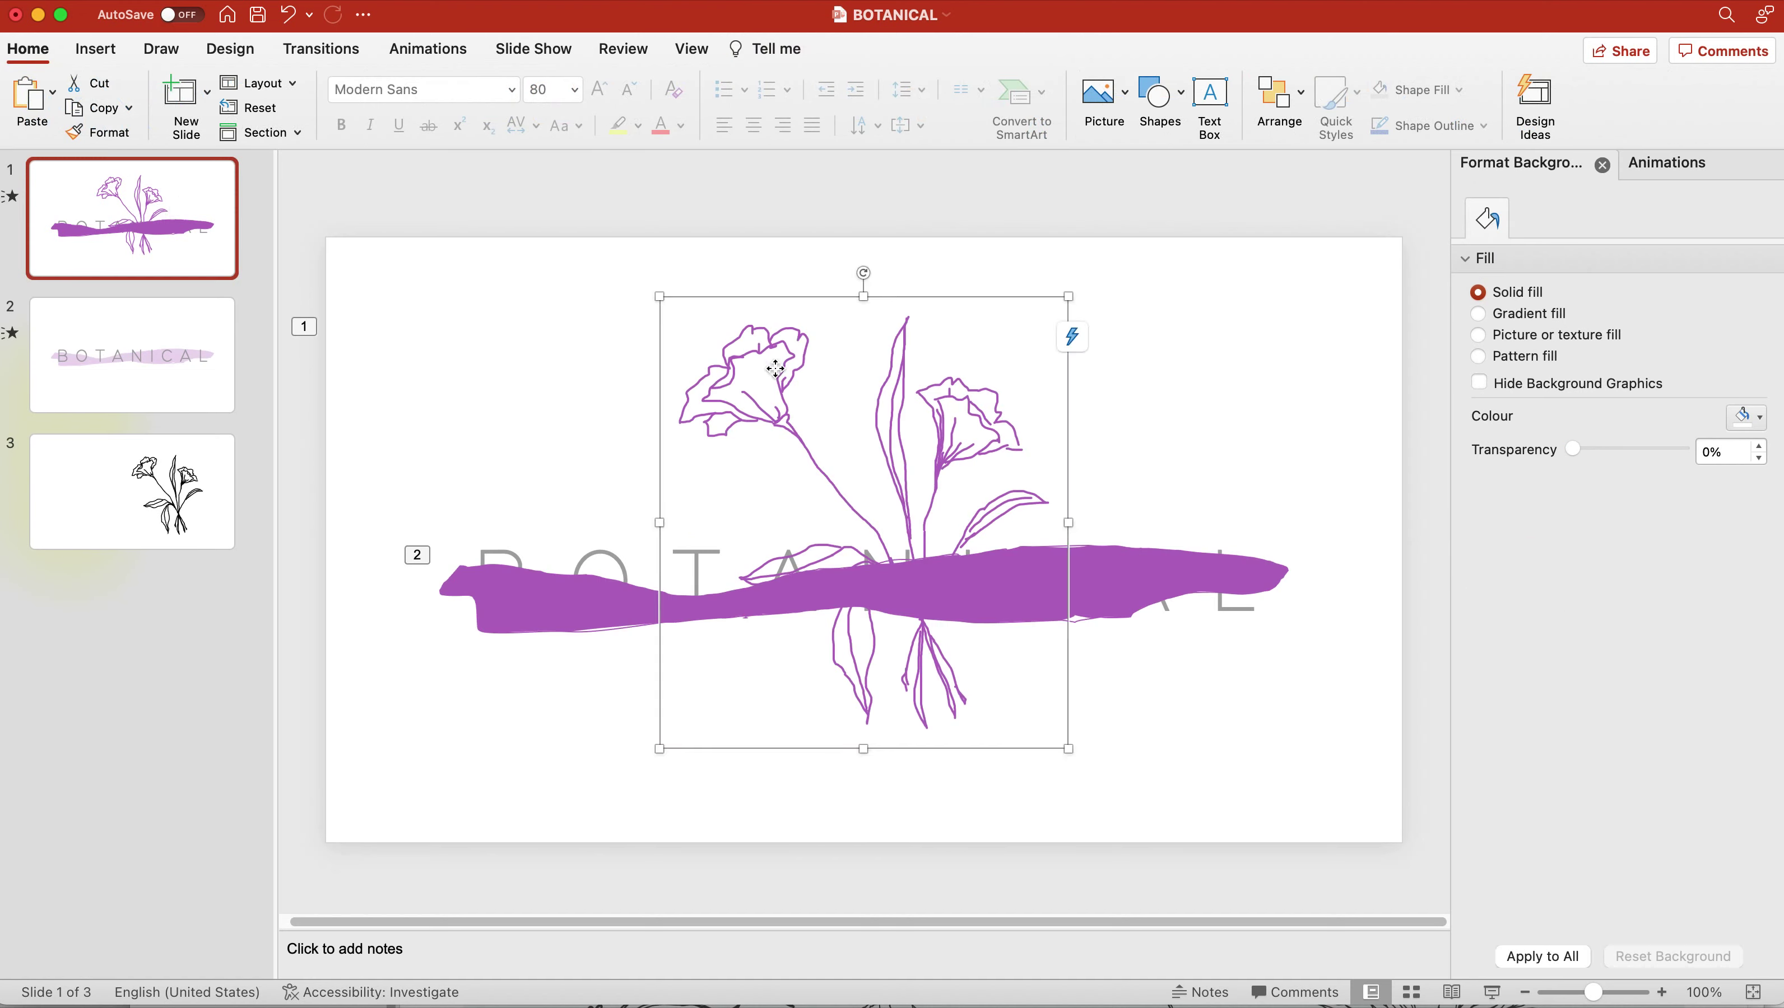
{"action": "right_click", "coordinate": [775, 368]}
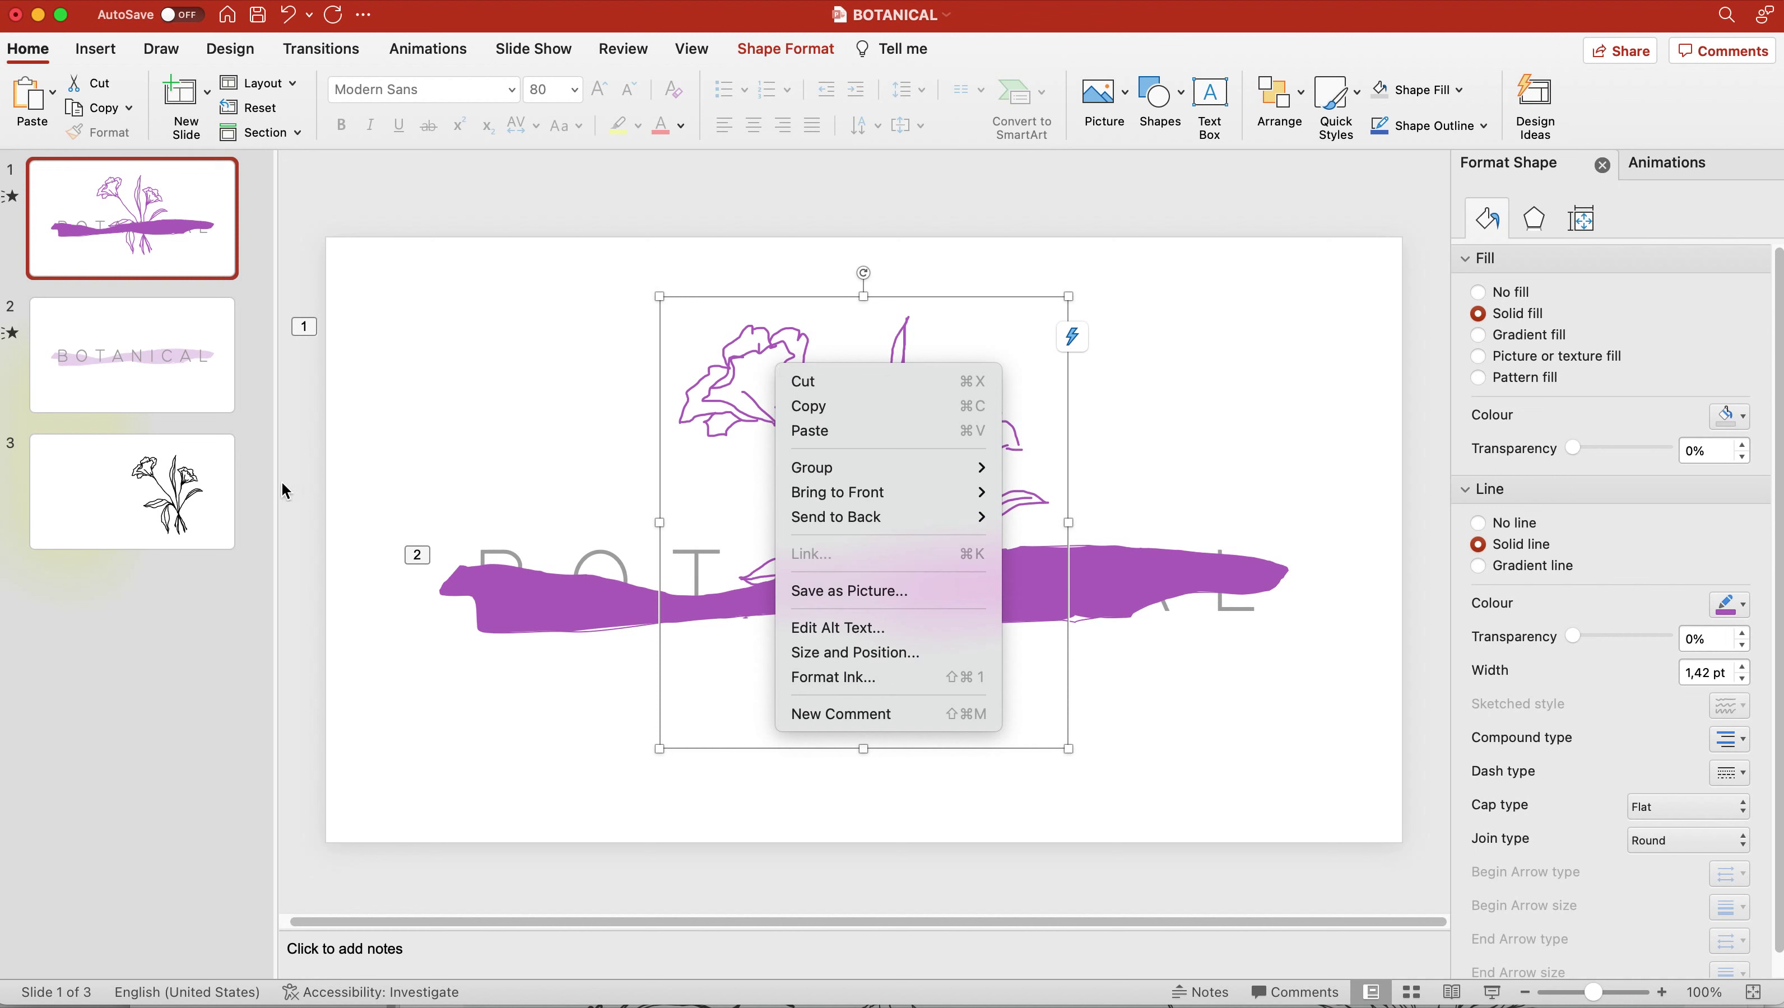
{"action": "left_click", "coordinate": [802, 406]}
Paste the flower drawing onto slide 2 over BOTANICAL, then move to slide 3
{"action": "left_click", "coordinate": [195, 334]}
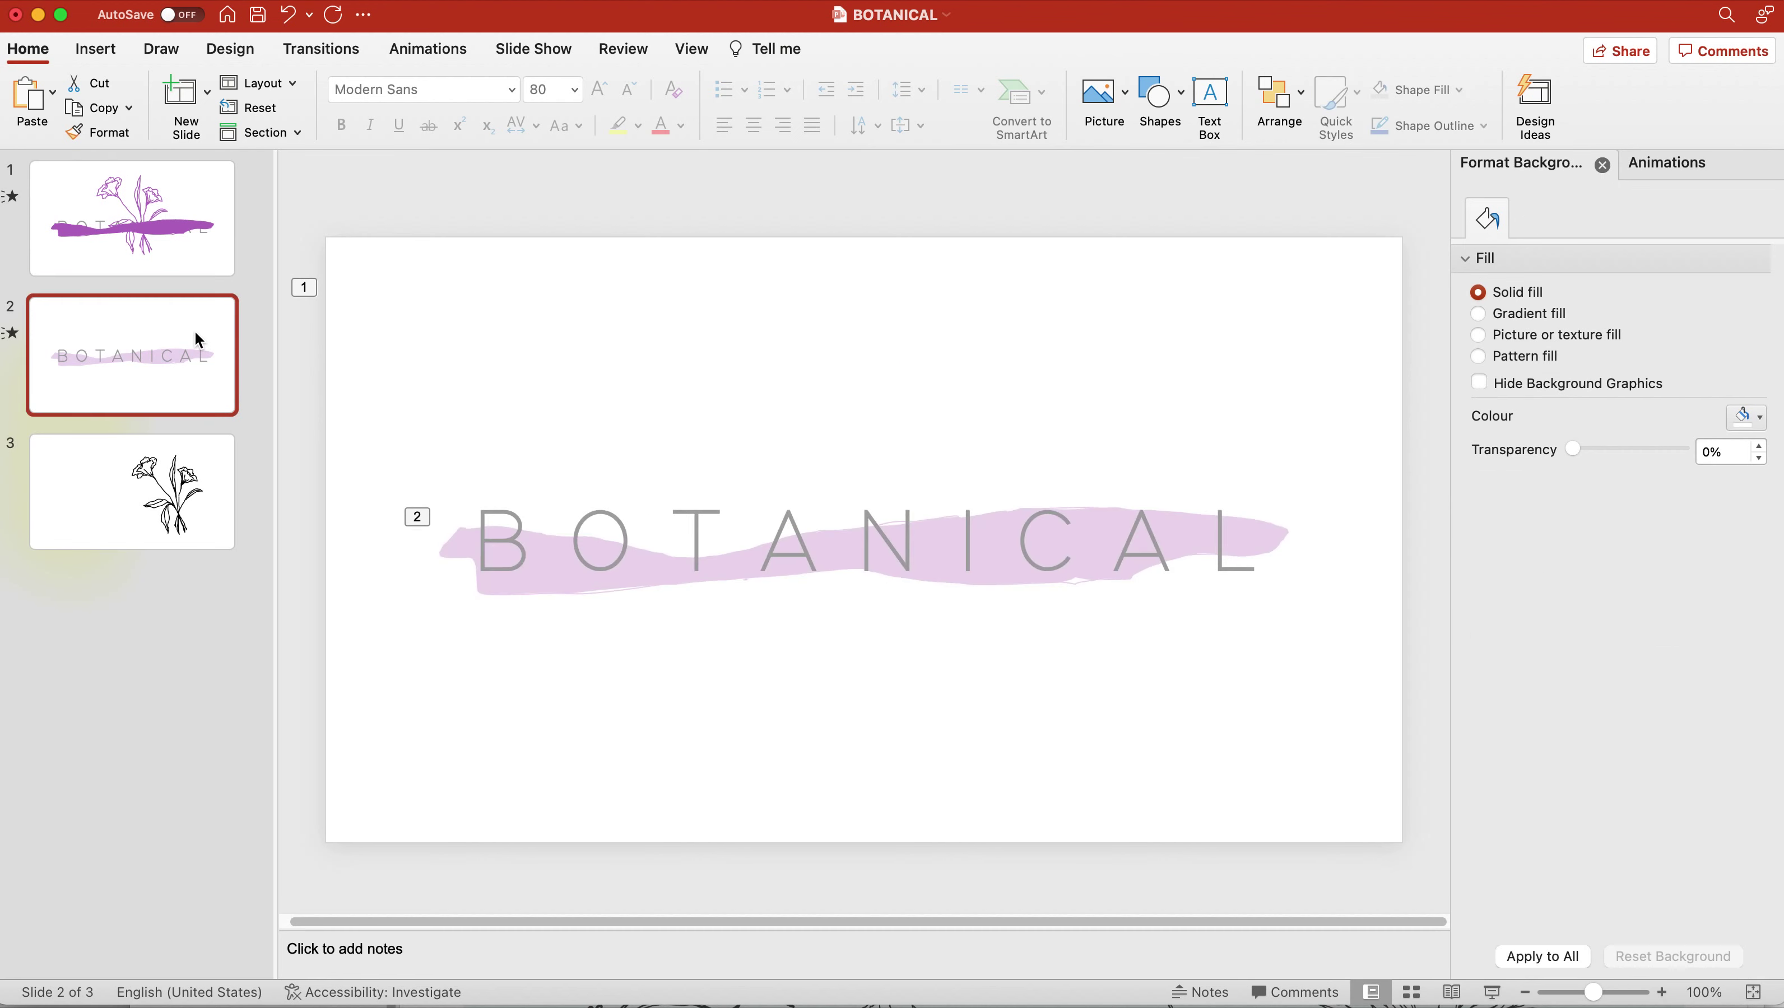
{"action": "left_click", "coordinate": [401, 319]}
{"action": "right_click", "coordinate": [400, 315]}
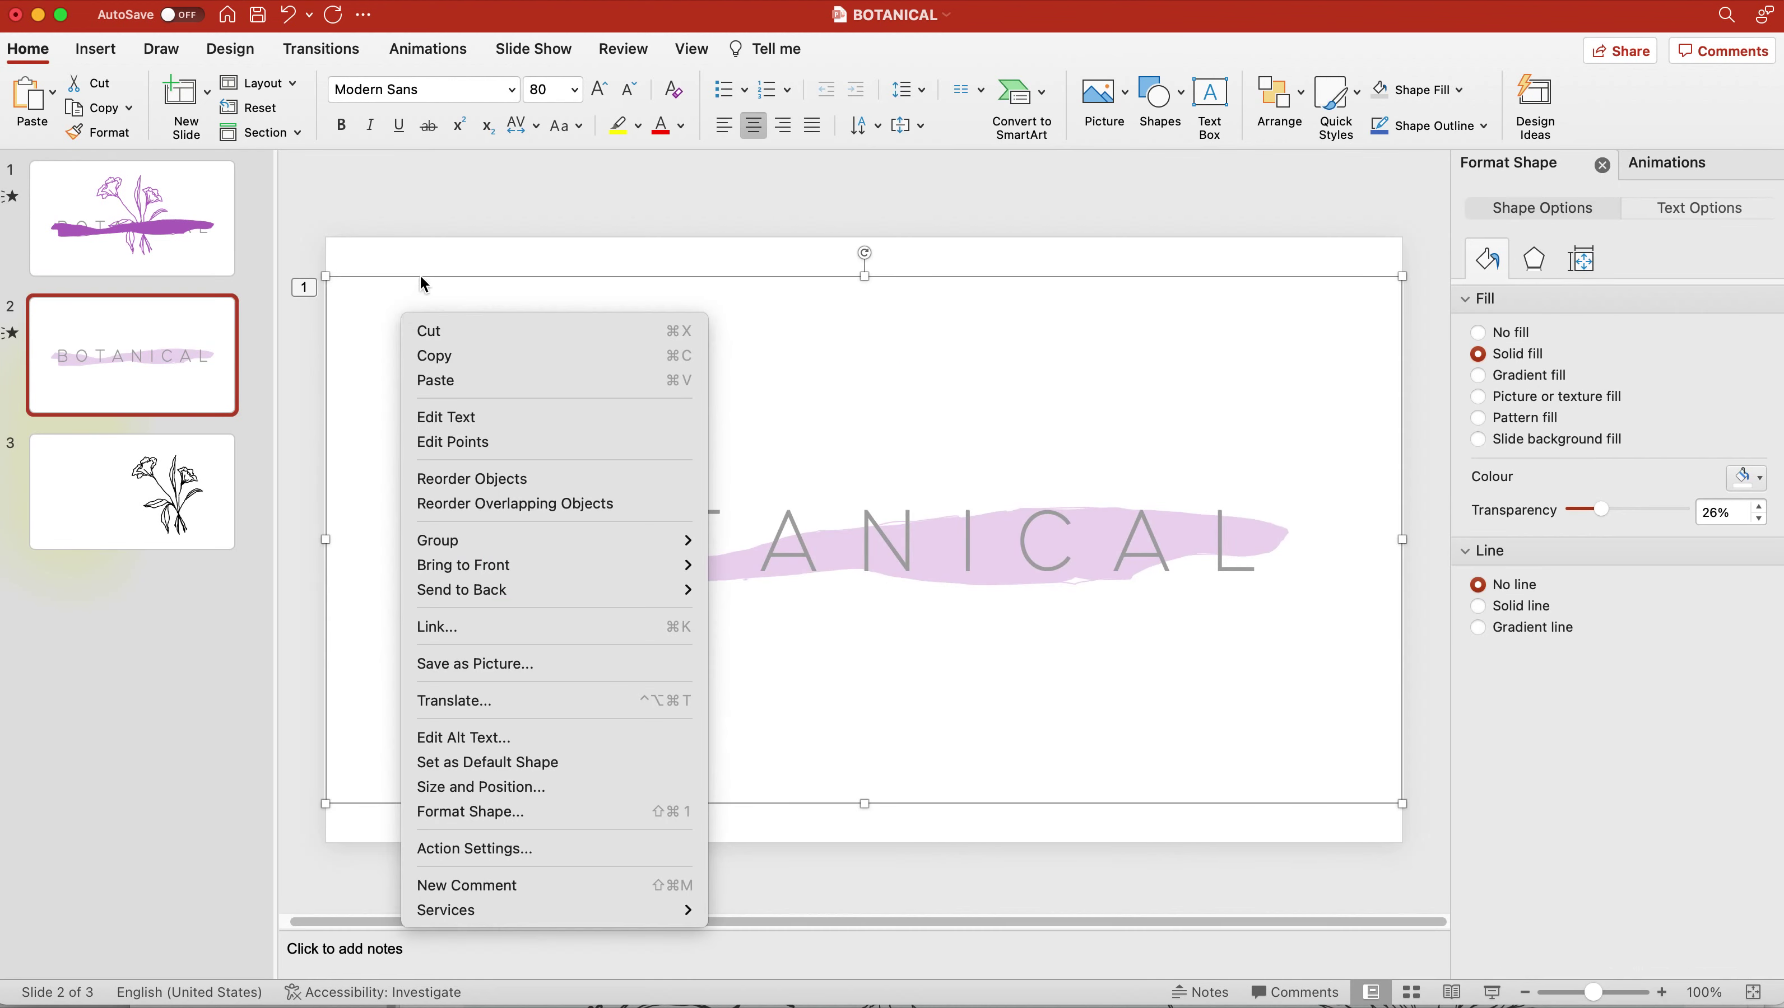
{"action": "left_click", "coordinate": [455, 383]}
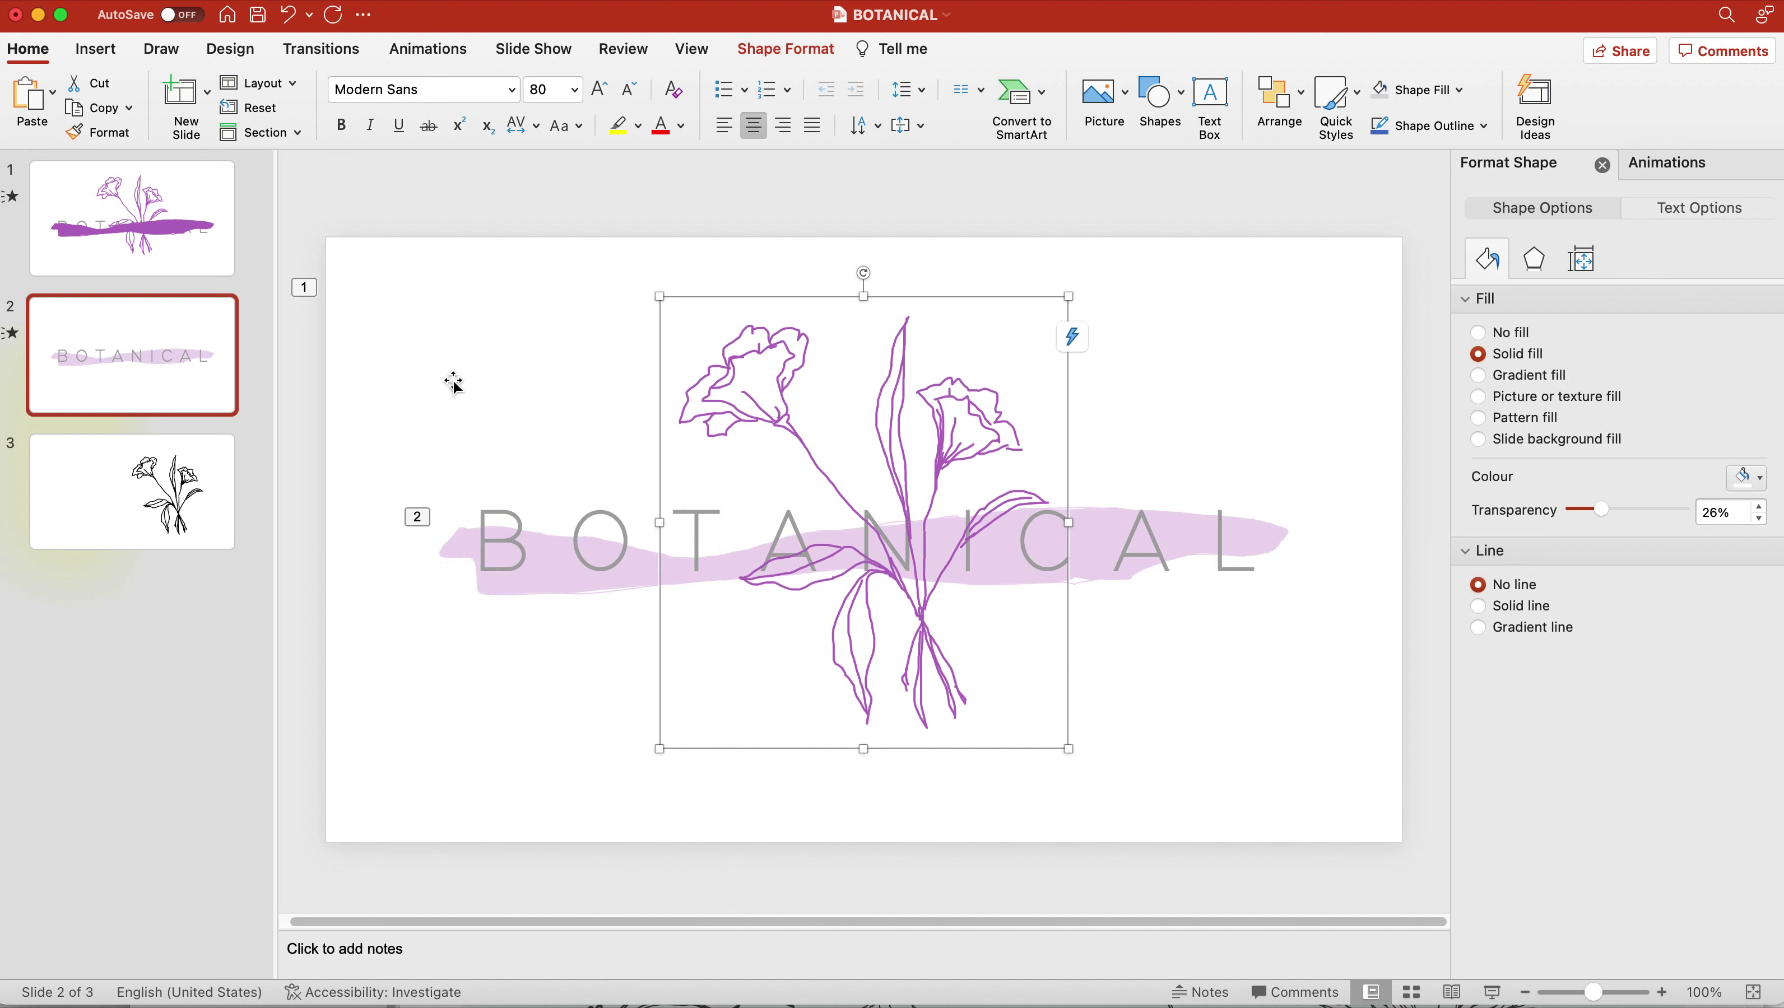
{"action": "left_click", "coordinate": [183, 490]}
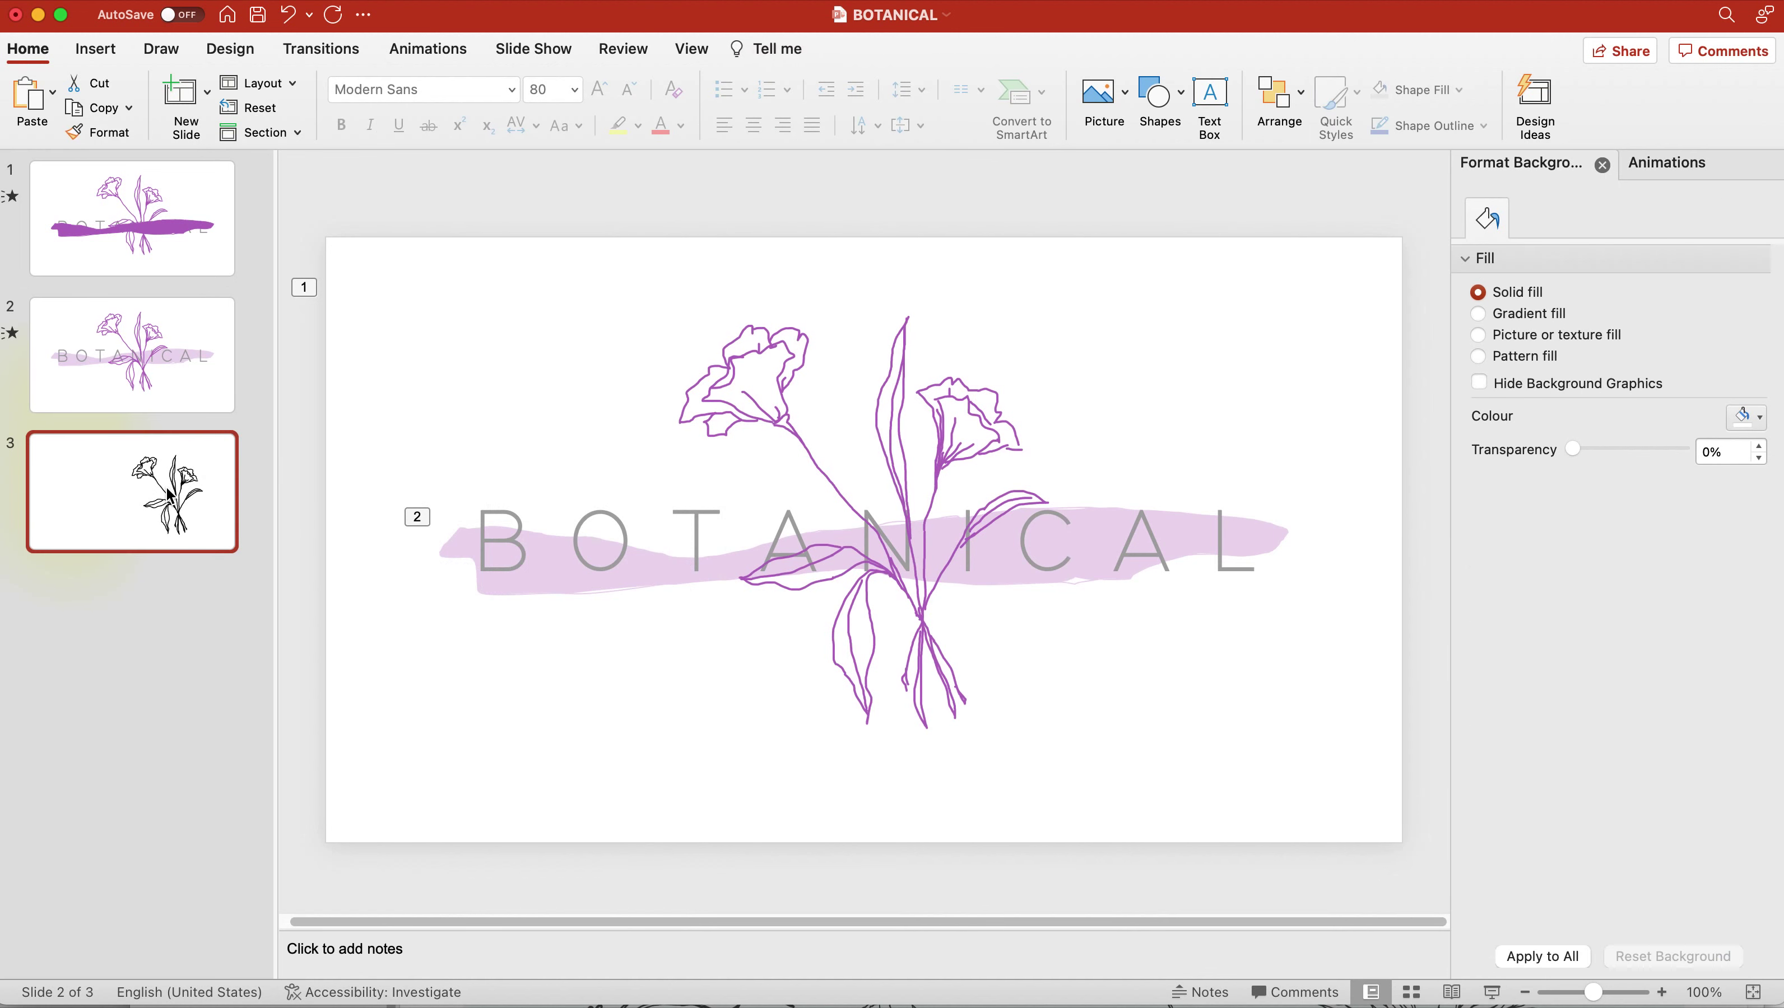
Add a text box reading 'Draw your sketch using Draw' left of the flower on slide 3
{"action": "left_click", "coordinate": [115, 57]}
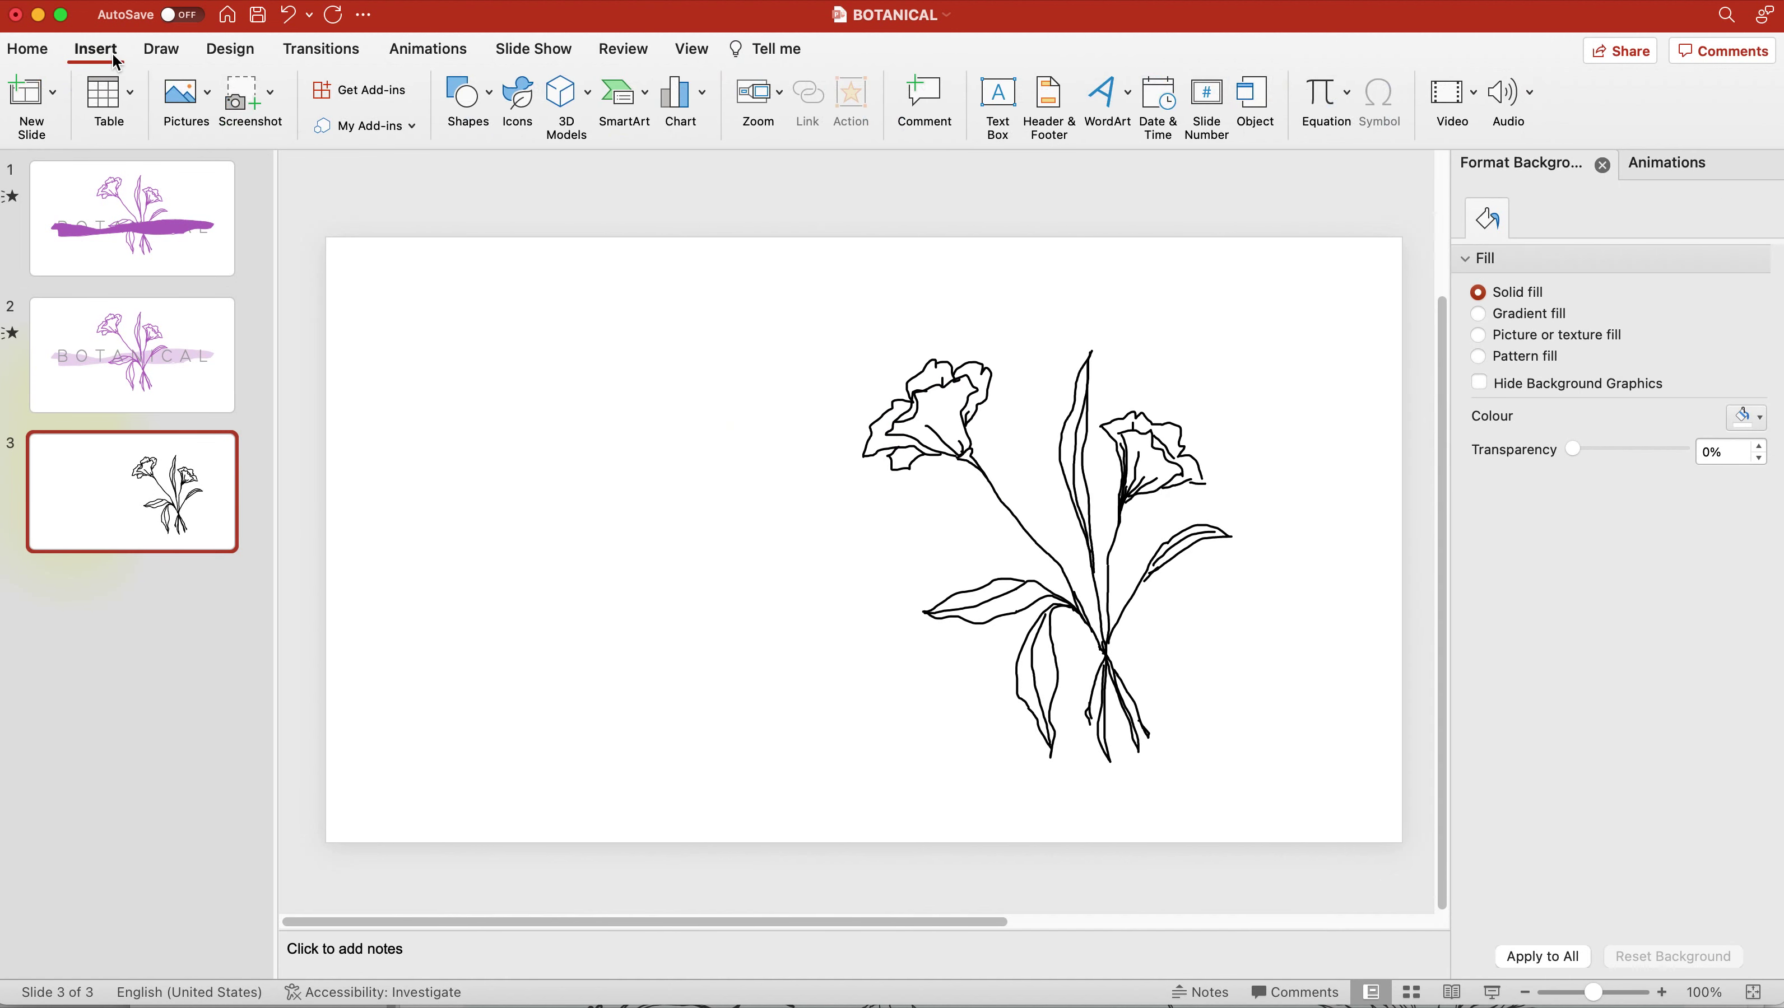
{"action": "left_click", "coordinate": [998, 95]}
{"action": "left_click_drag", "start_coordinate": [434, 351], "coordinate": [829, 738]}
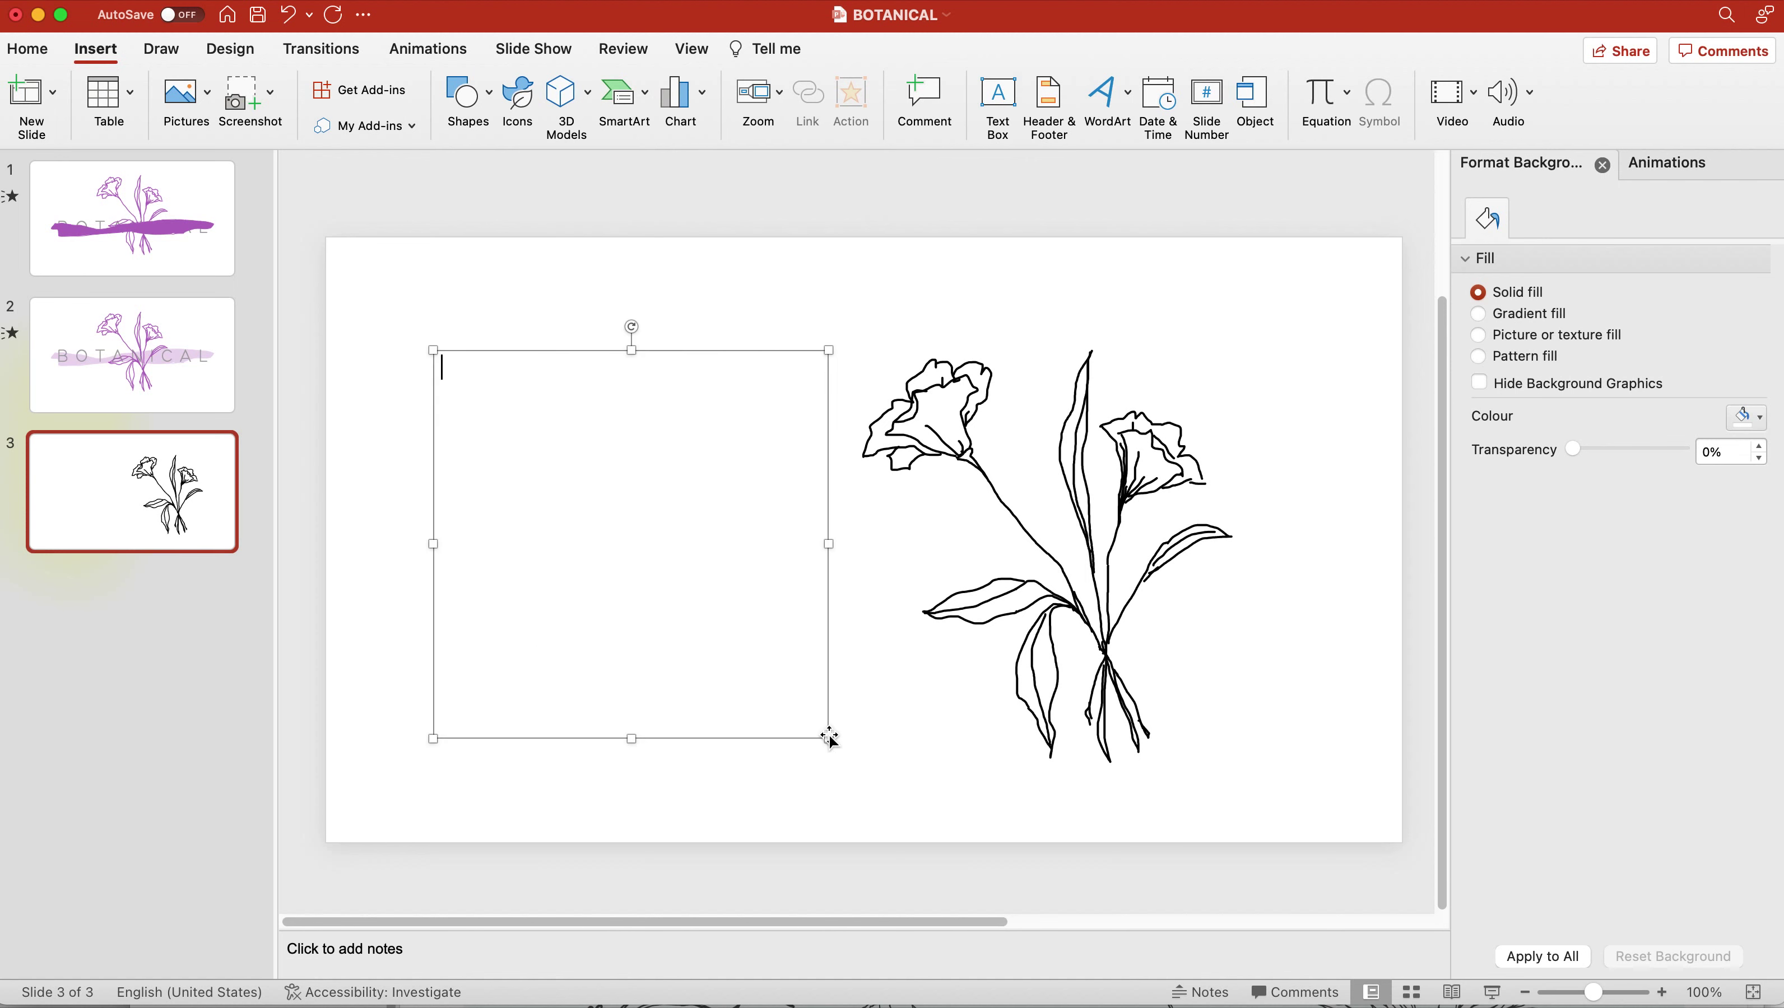
{"action": "type", "text": "dra"}
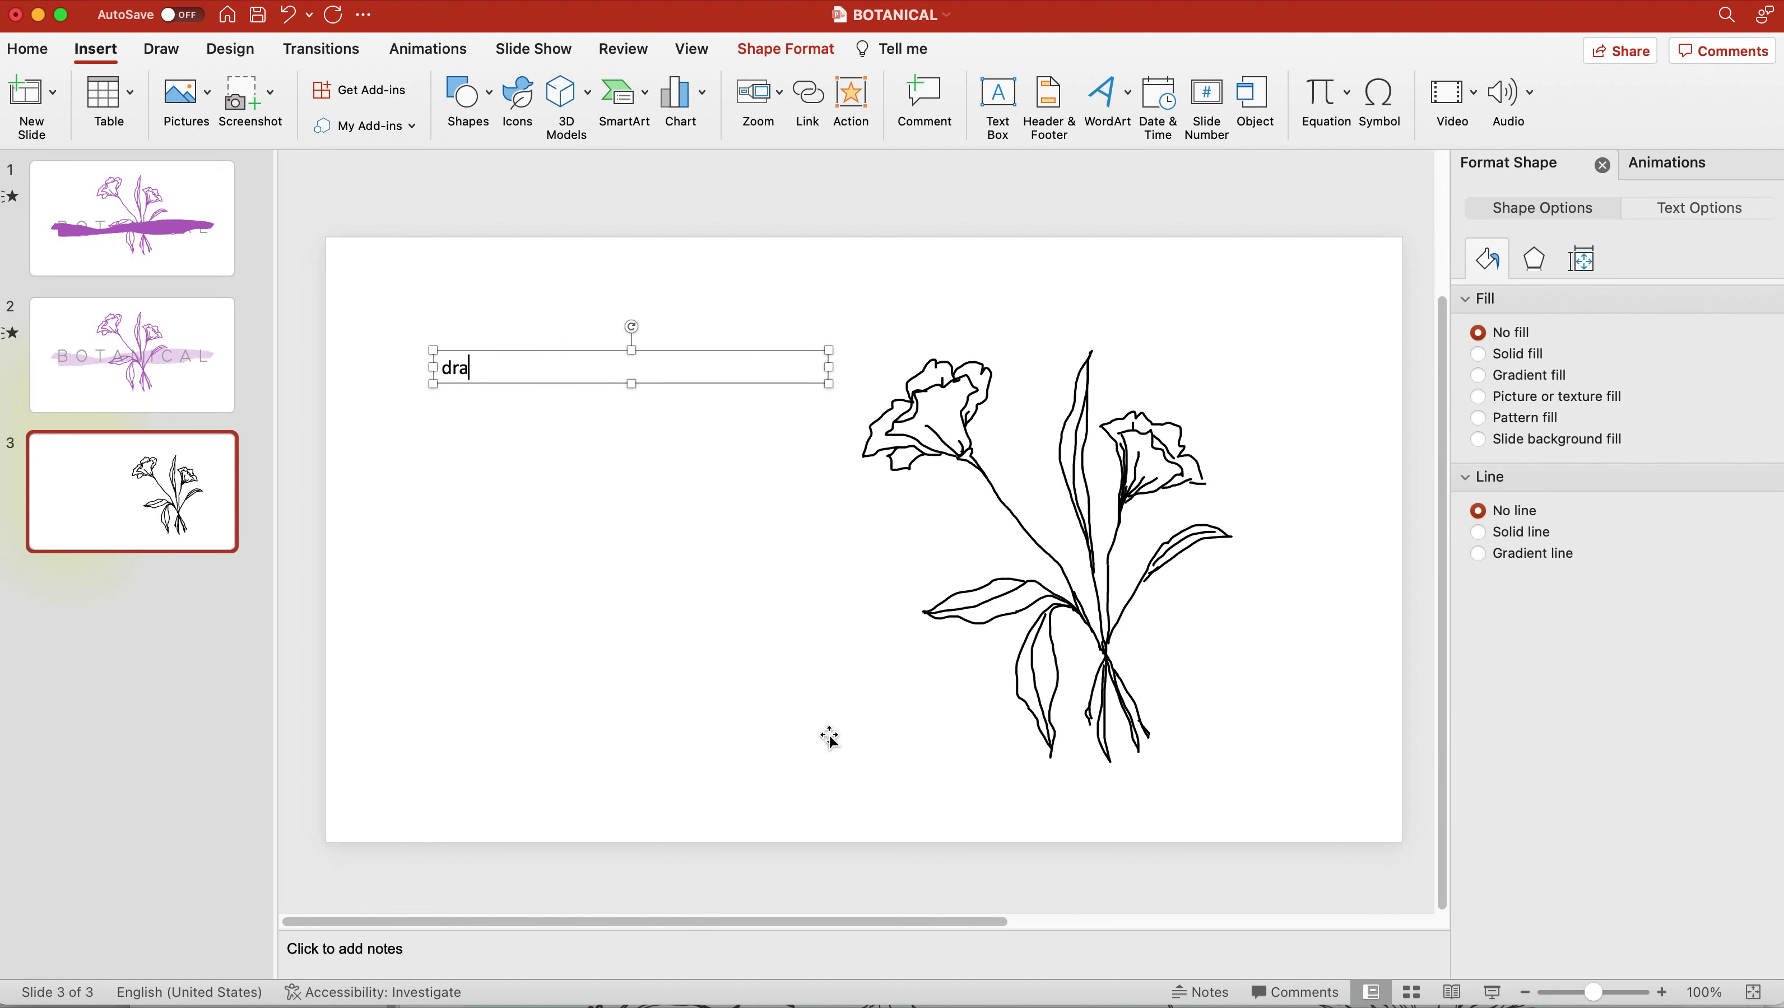
{"action": "type", "text": "w y"}
{"action": "type", "text": "our"}
{"action": "type", "text": " ske"}
{"action": "type", "text": "tch"}
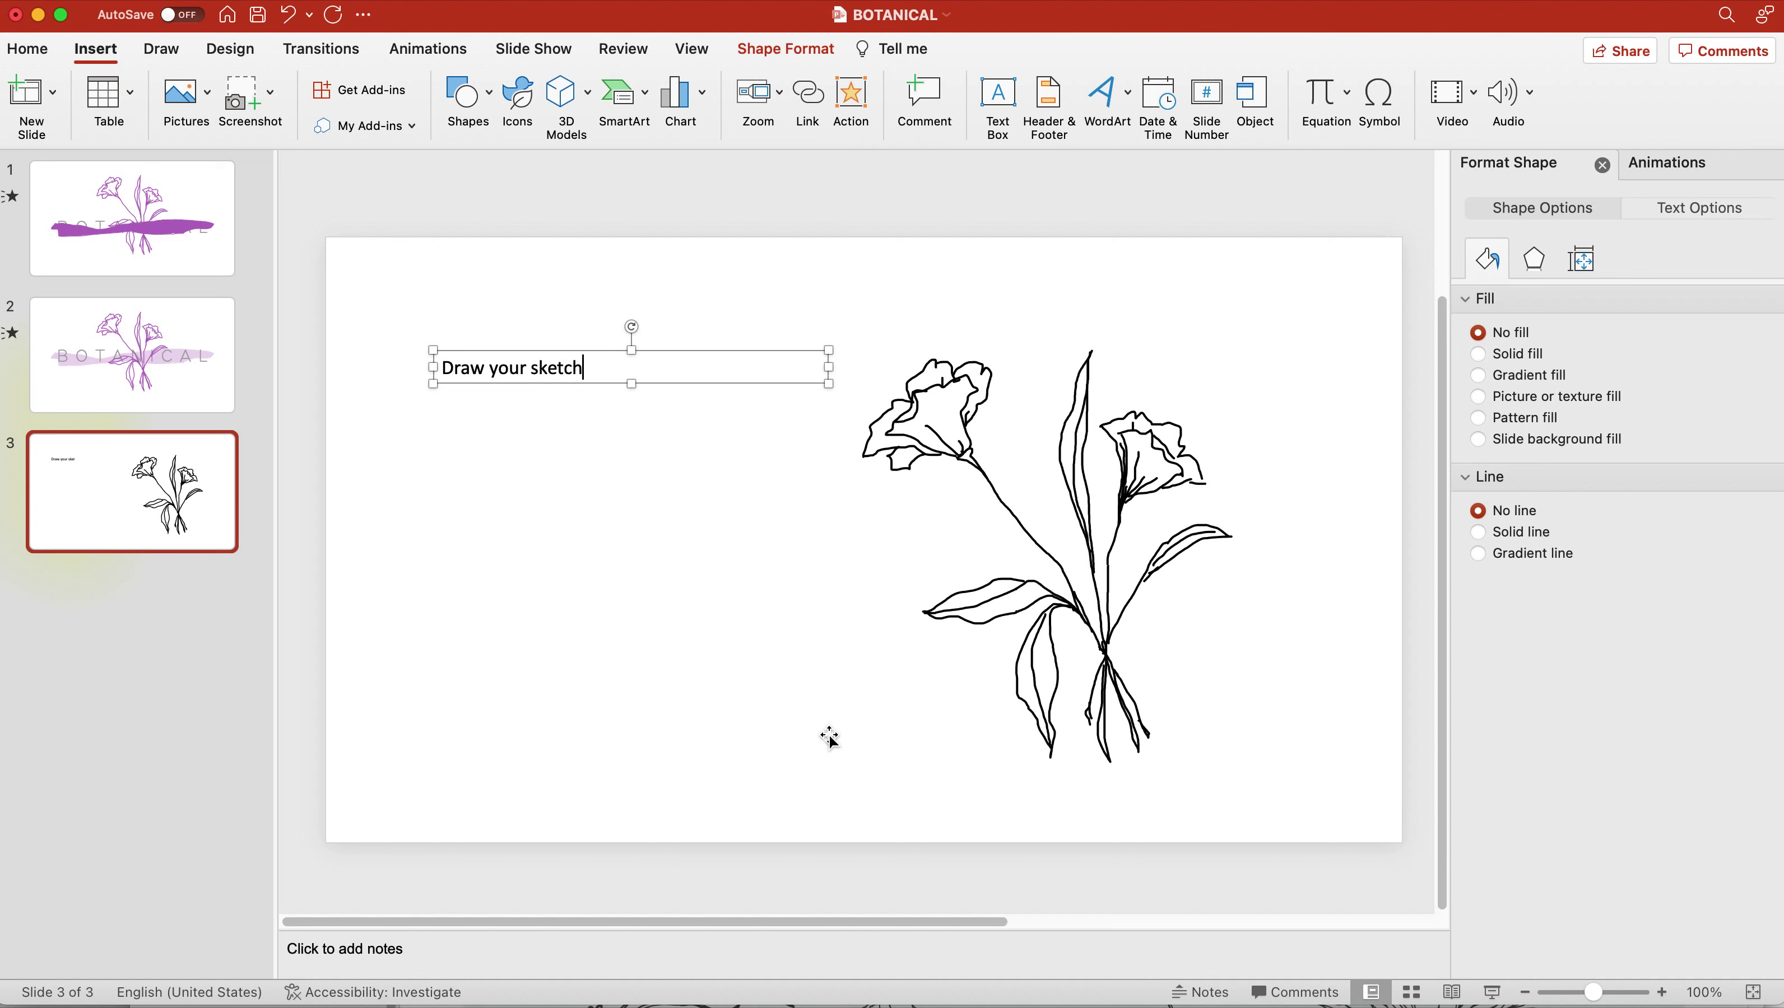
{"action": "type", "text": "using"}
{"action": "type", "text": " Draw"}
{"action": "left_click", "coordinate": [165, 46]}
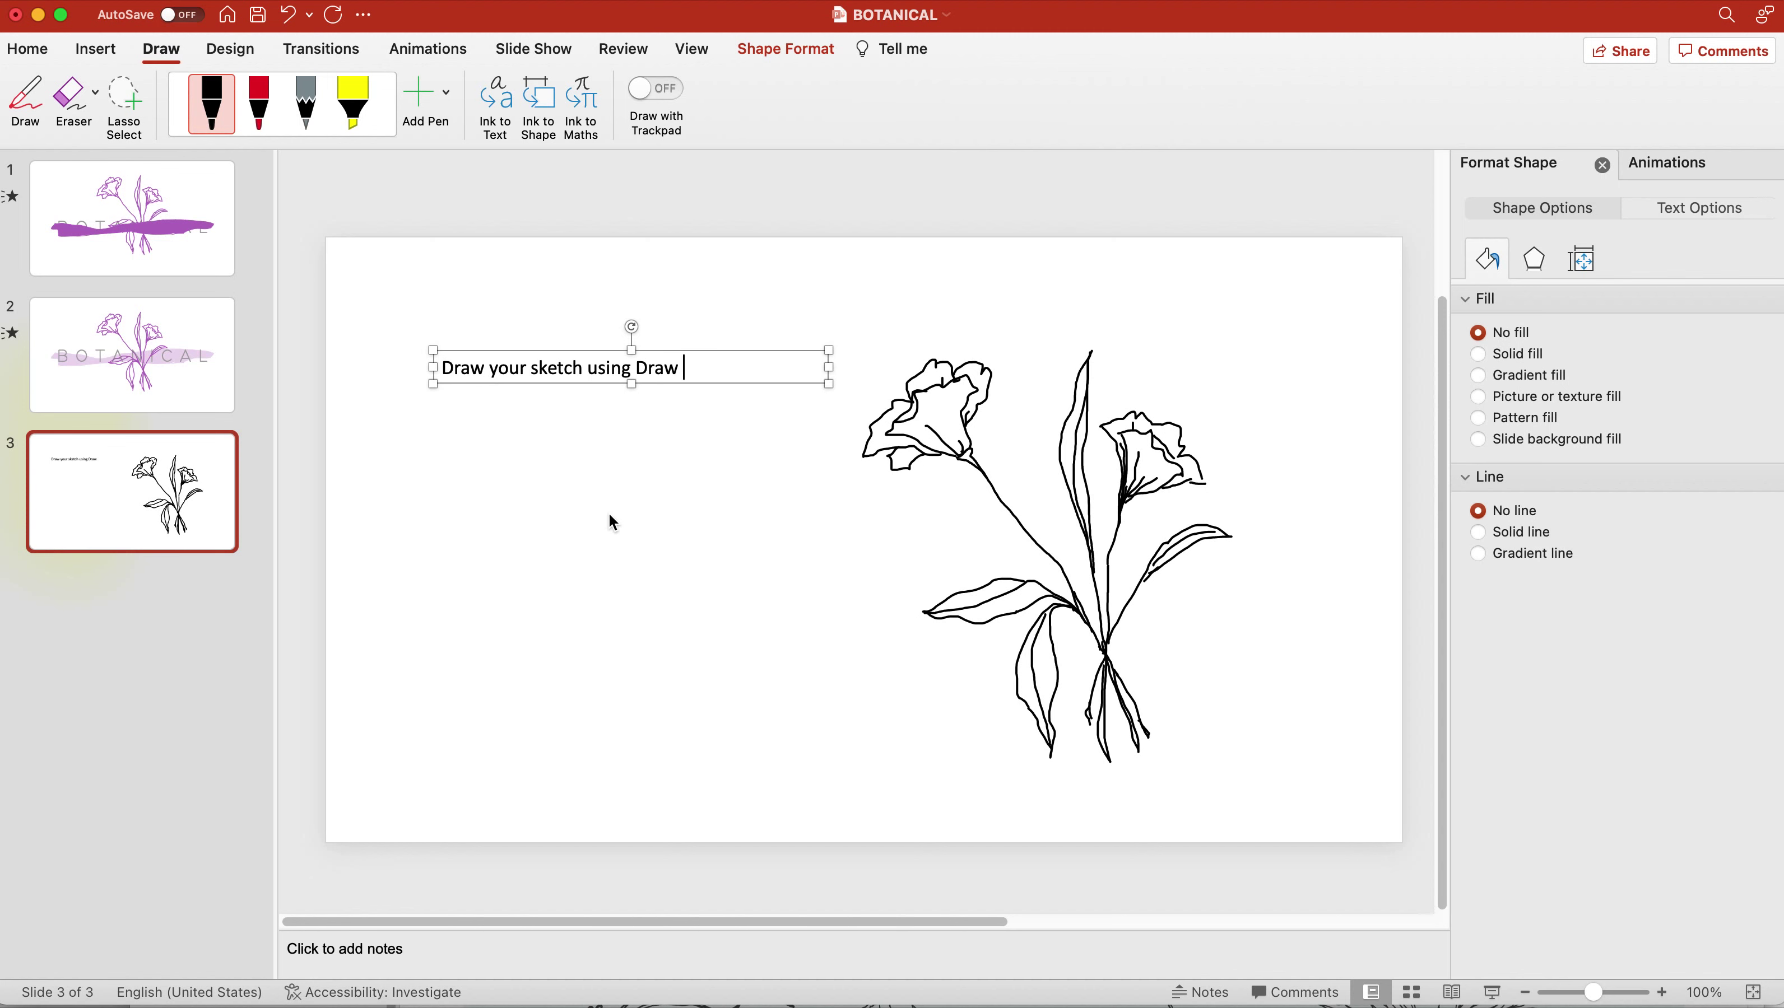
Try the black drawing pen with a test ink stroke on slide 3
{"action": "left_click", "coordinate": [221, 103]}
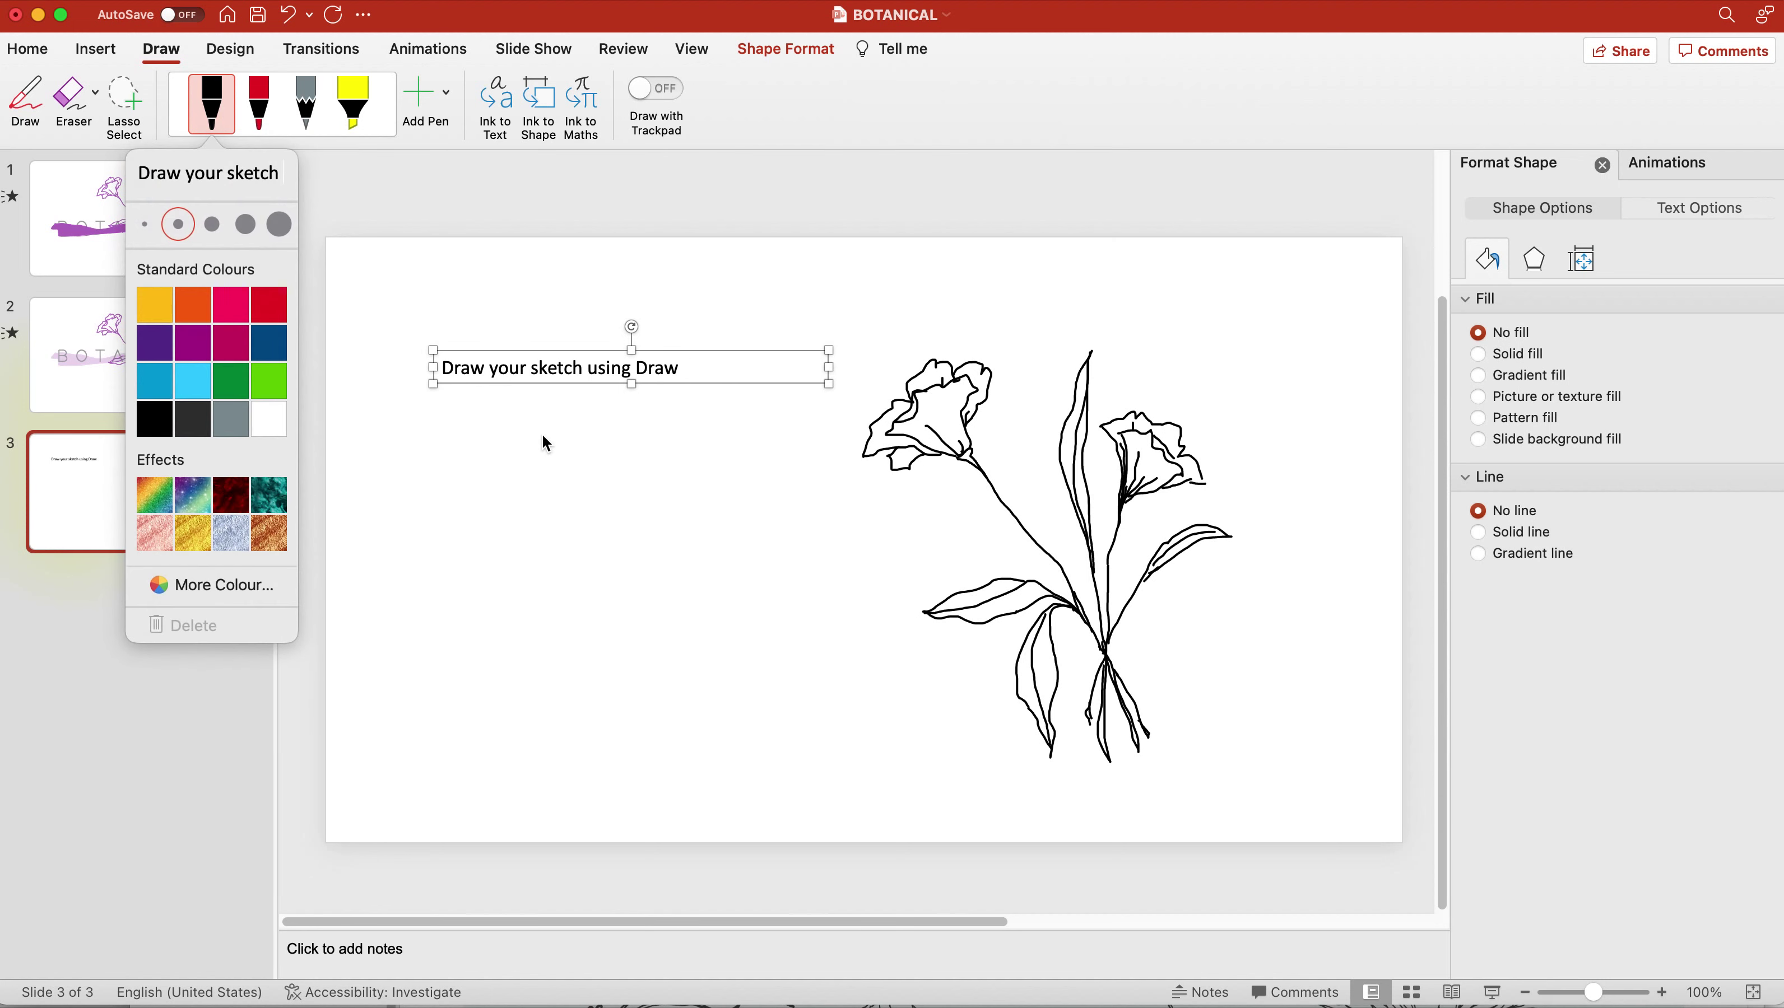
{"action": "left_click", "coordinate": [546, 552]}
{"action": "left_click_drag", "start_coordinate": [549, 507], "coordinate": [544, 590]}
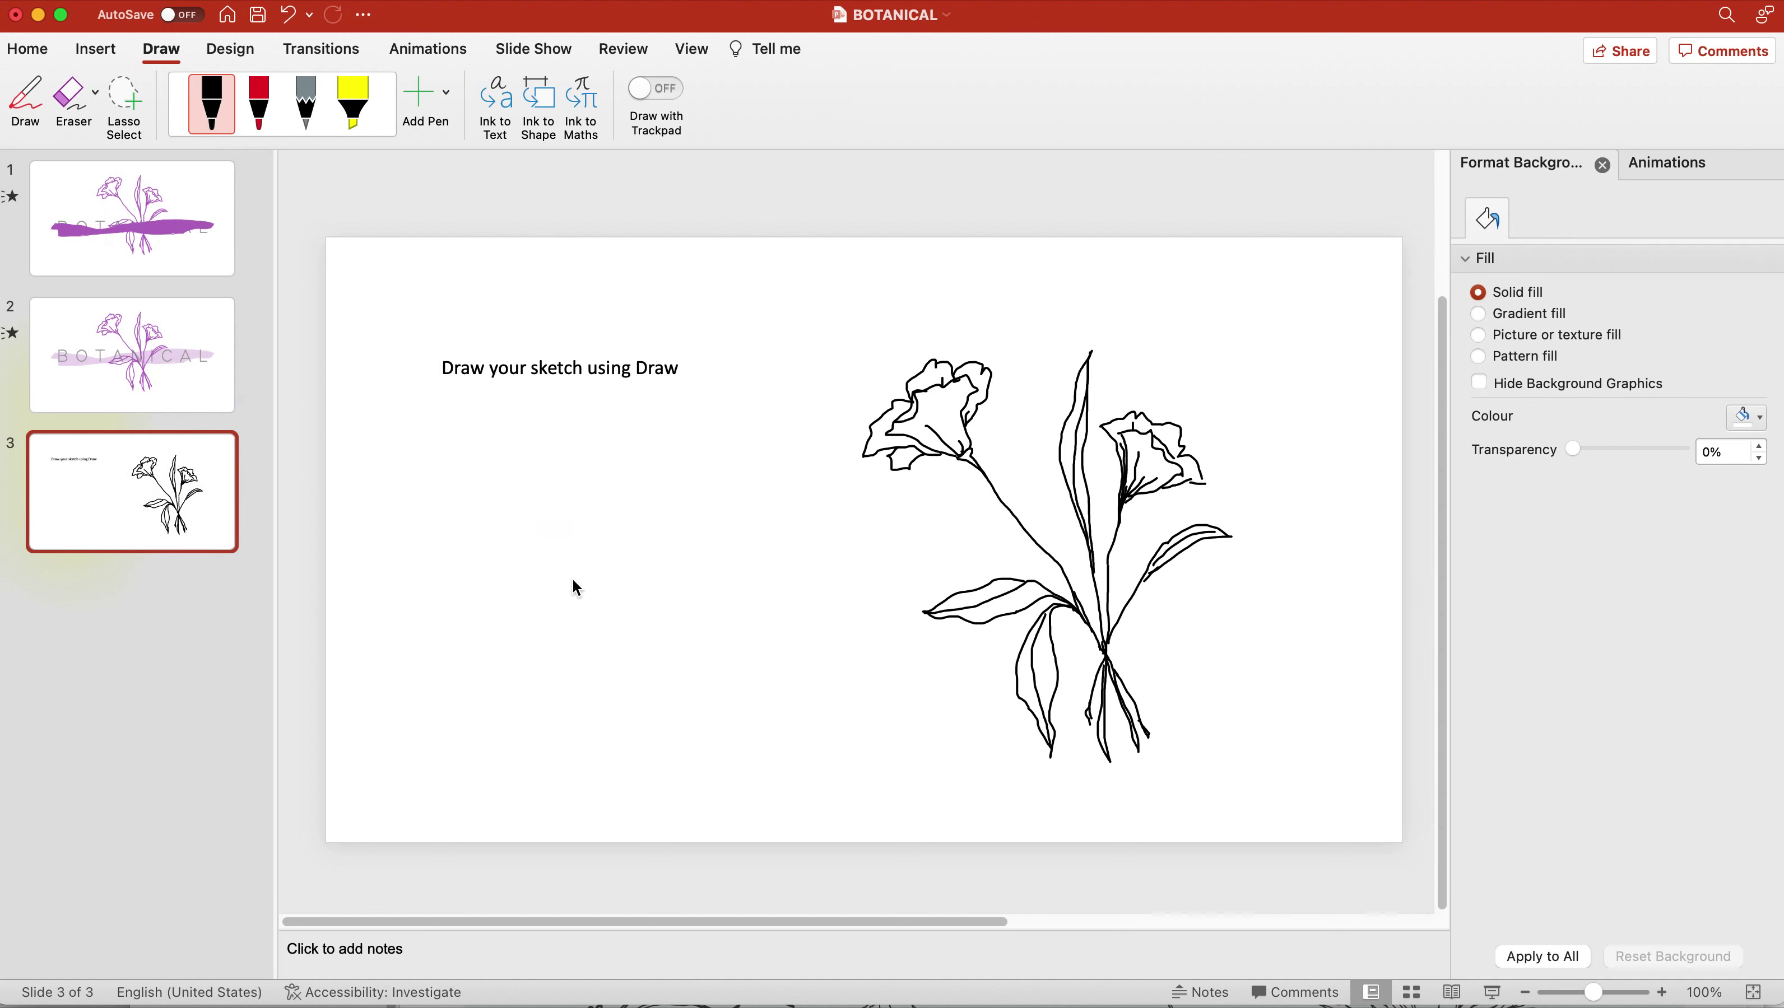
Set the black pen to its thinnest thickness, then return to the BOTANICAL slide
{"action": "left_click", "coordinate": [220, 106]}
{"action": "left_click", "coordinate": [213, 97]}
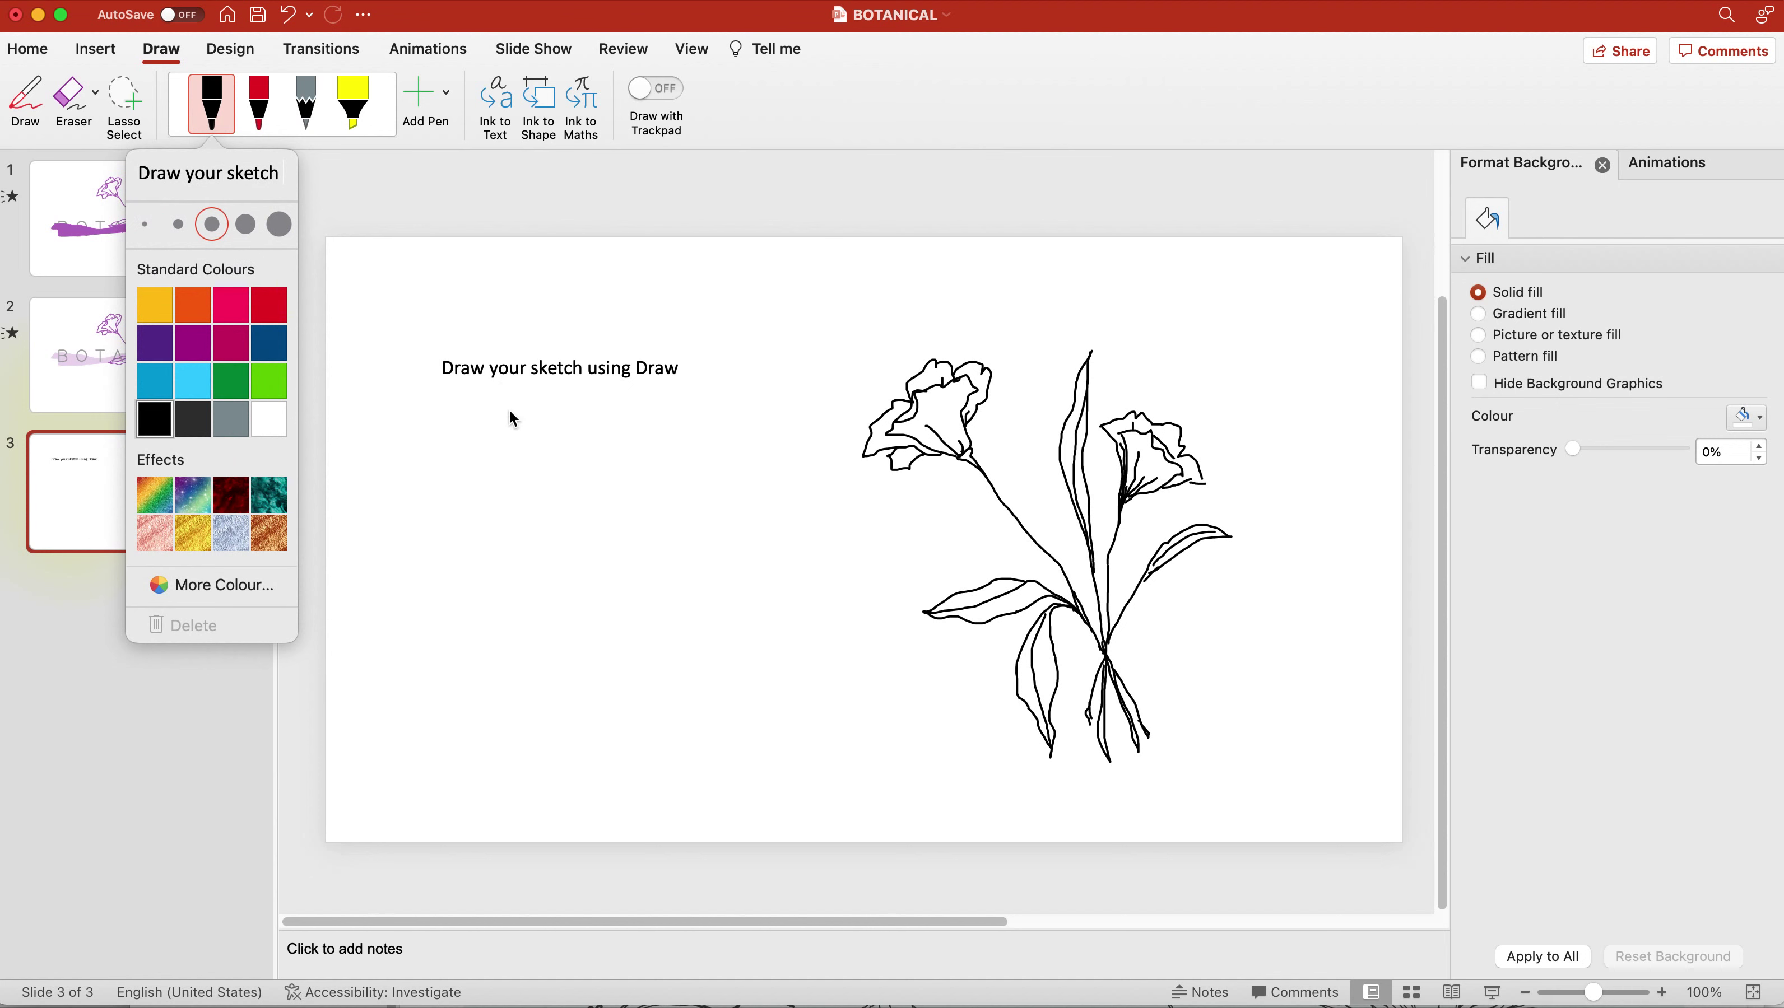
{"action": "left_click", "coordinate": [150, 225]}
{"action": "left_click", "coordinate": [1304, 523]}
{"action": "left_click", "coordinate": [634, 372]}
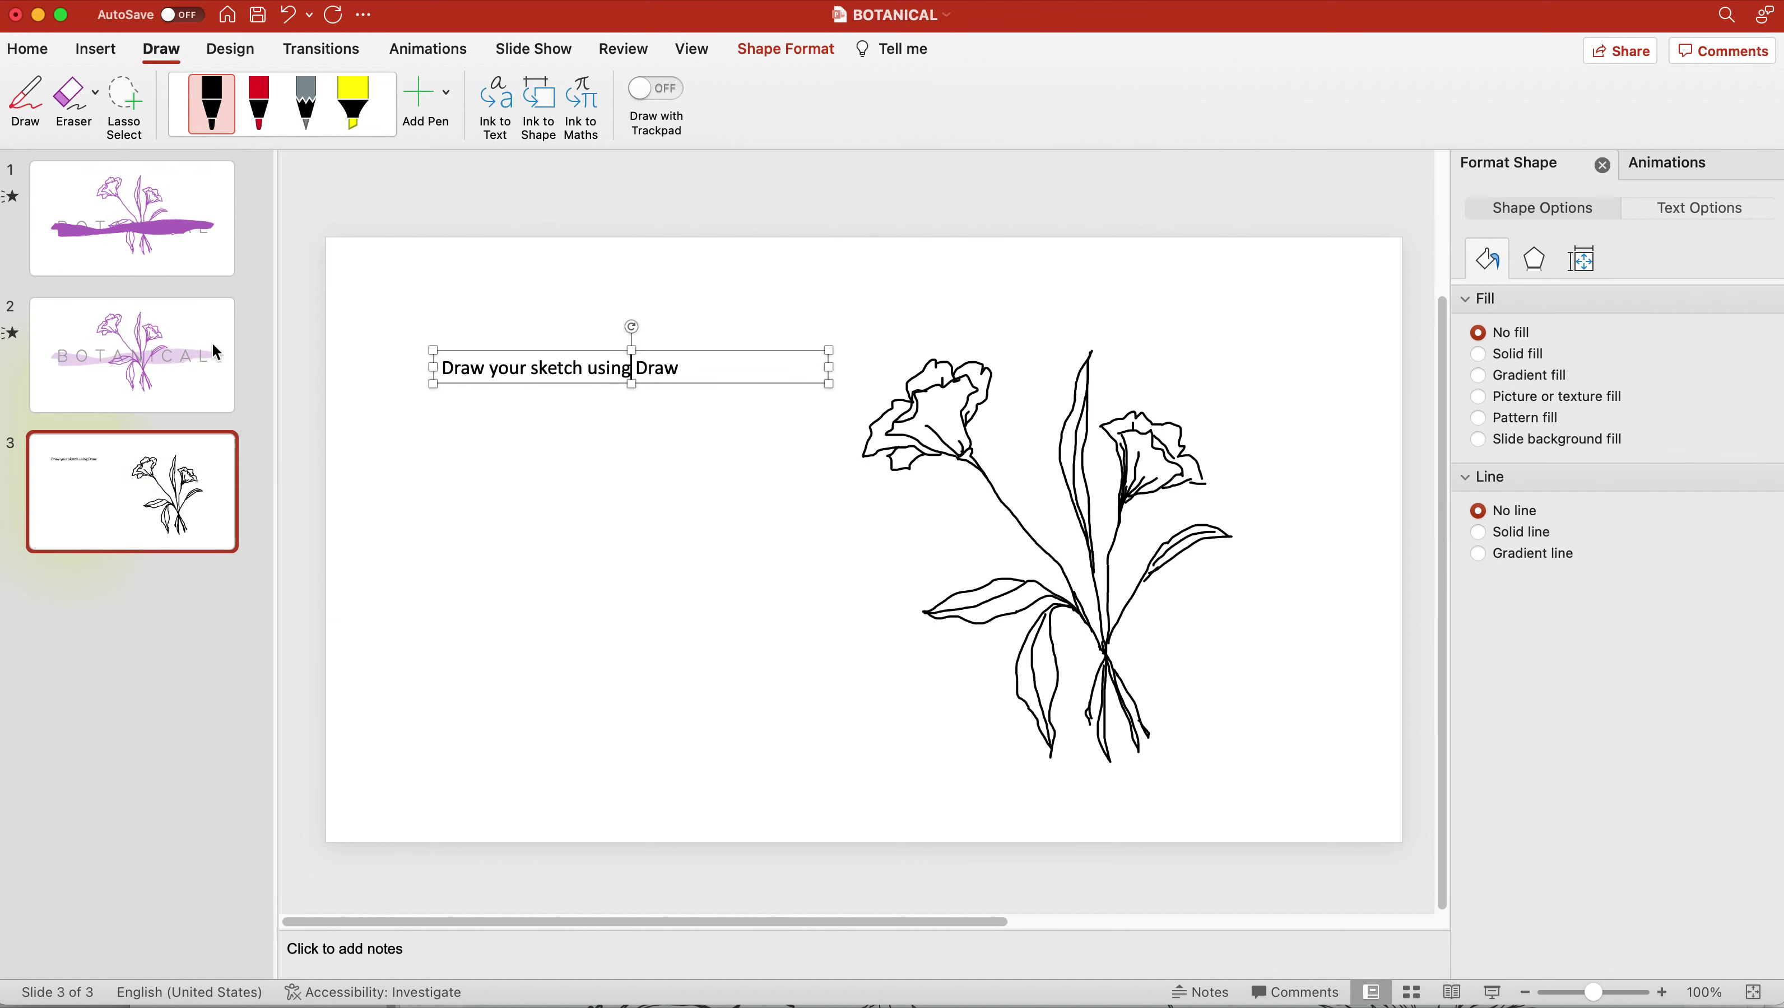
{"action": "left_click", "coordinate": [139, 309]}
Send slide 2's purple flower drawing to the back, behind the semi-transparent title box
{"action": "left_click", "coordinate": [770, 322]}
{"action": "right_click", "coordinate": [770, 325]}
{"action": "key", "text": "Escape"}
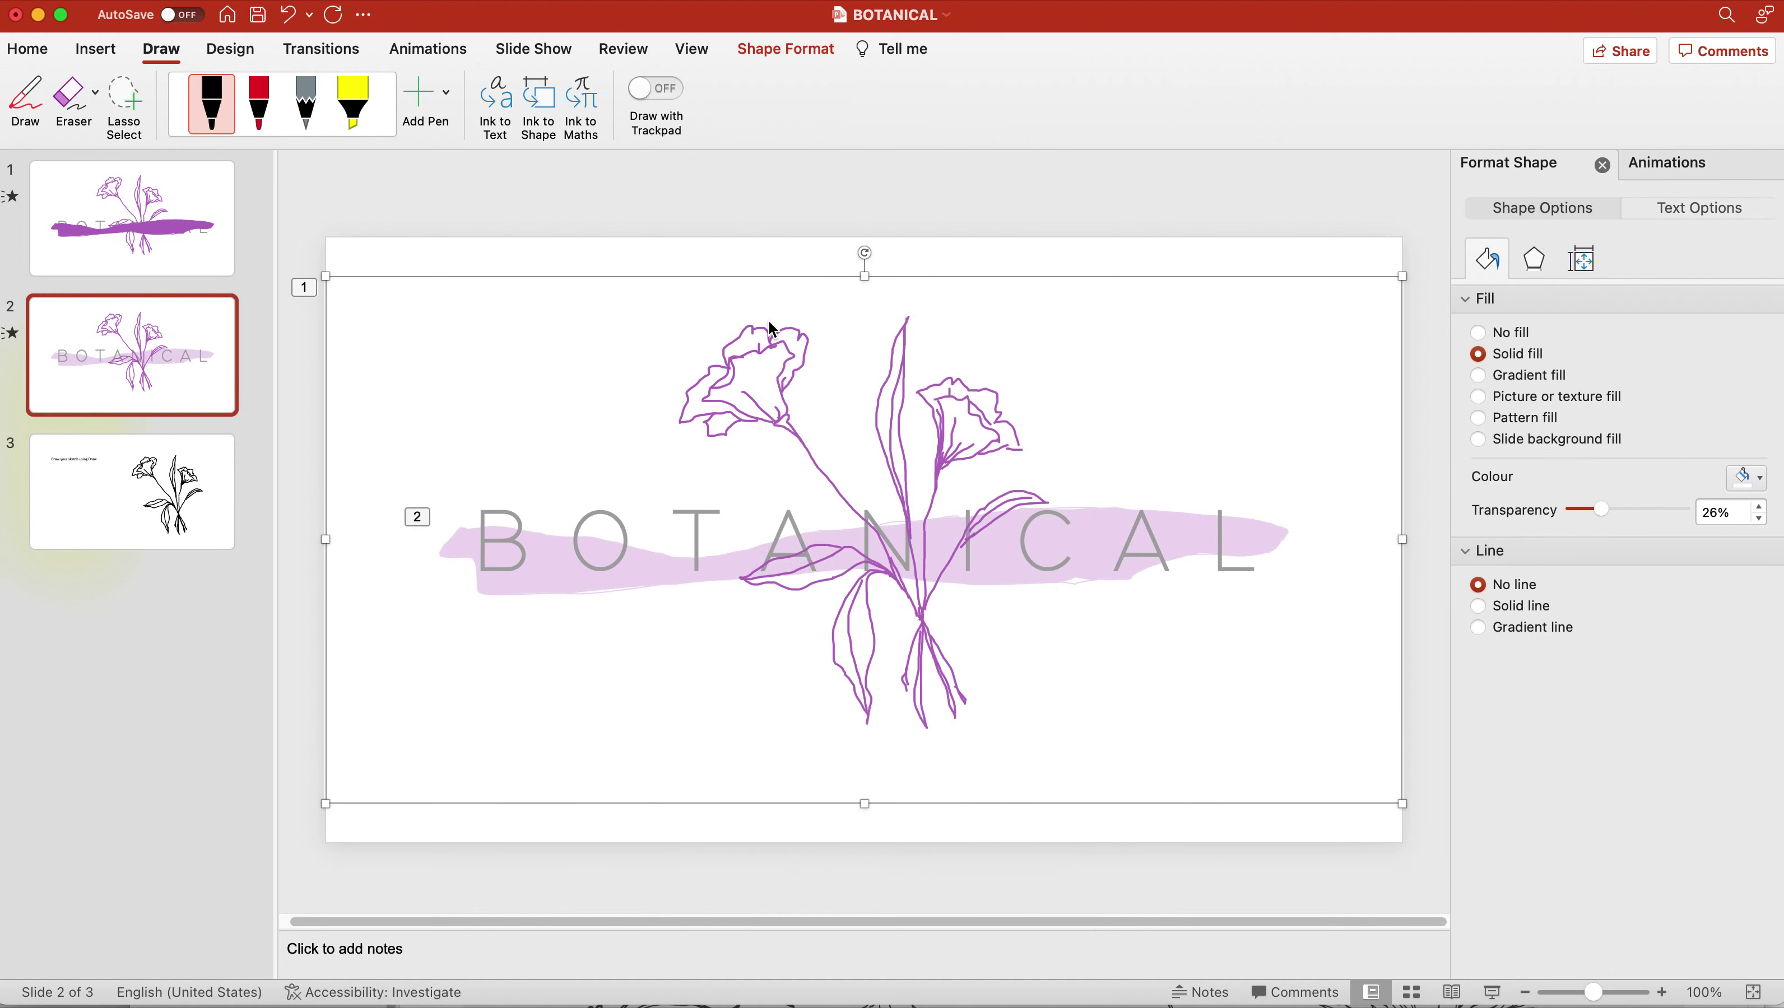
{"action": "left_click", "coordinate": [764, 338]}
{"action": "right_click", "coordinate": [765, 332]}
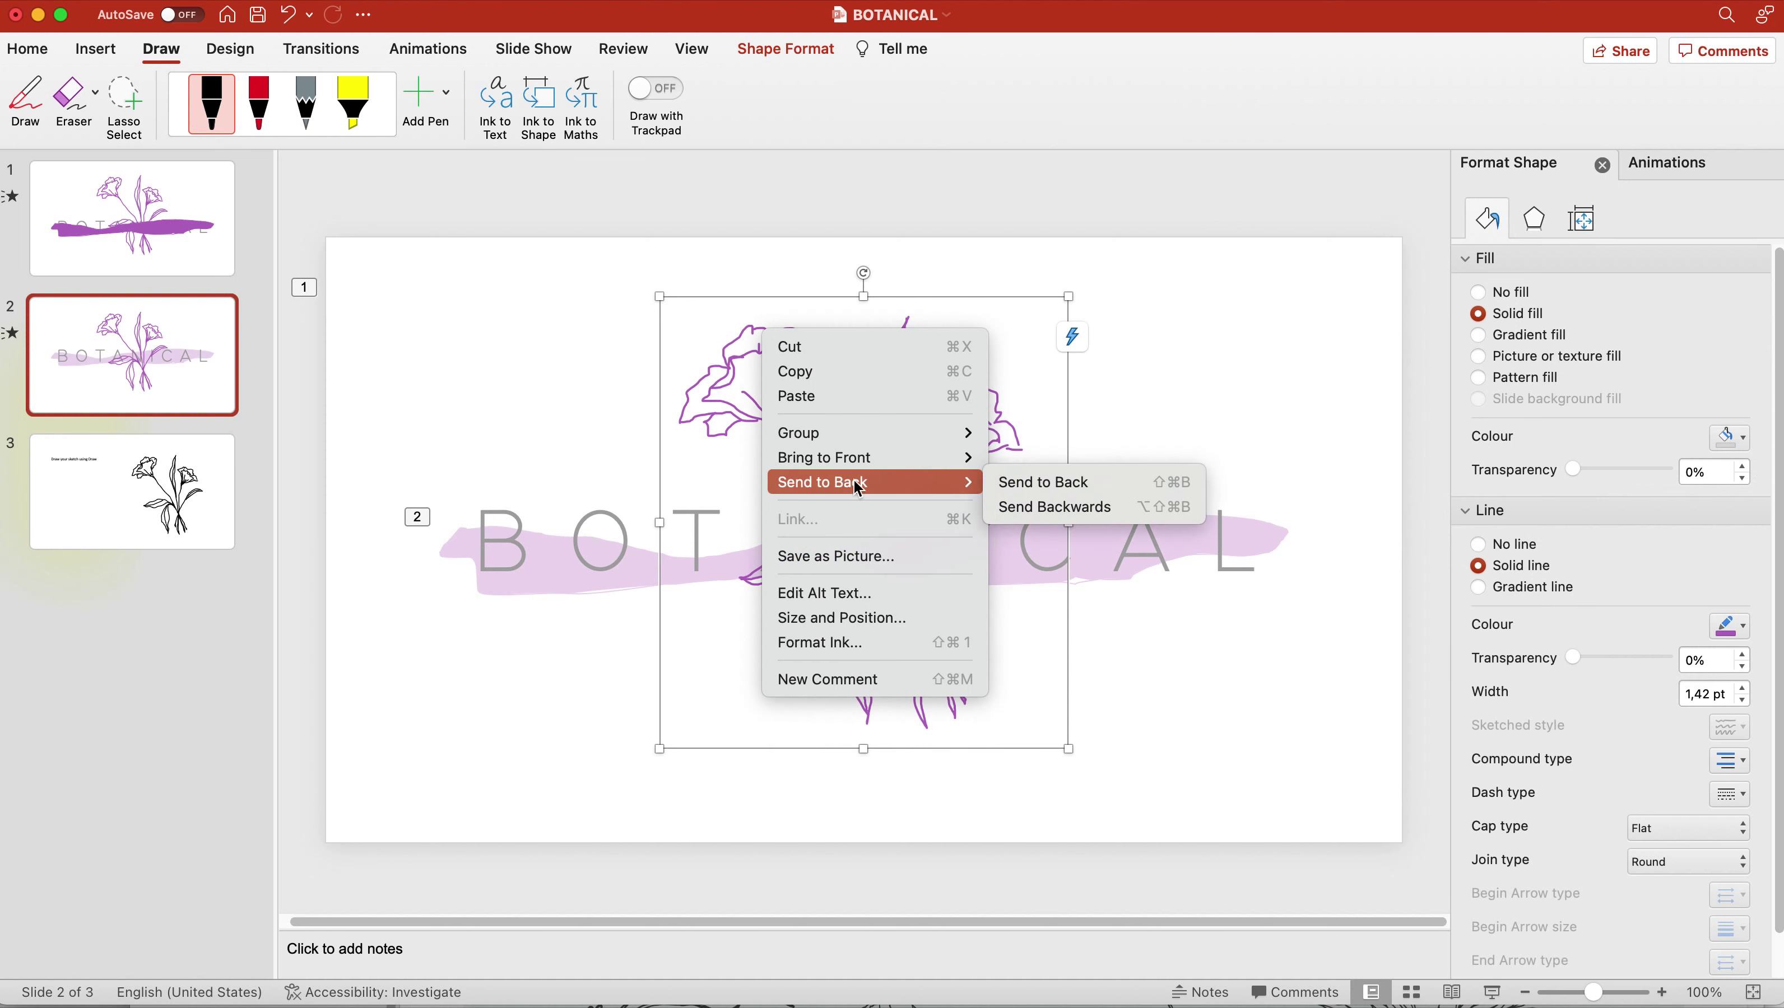
{"action": "left_click", "coordinate": [1000, 482]}
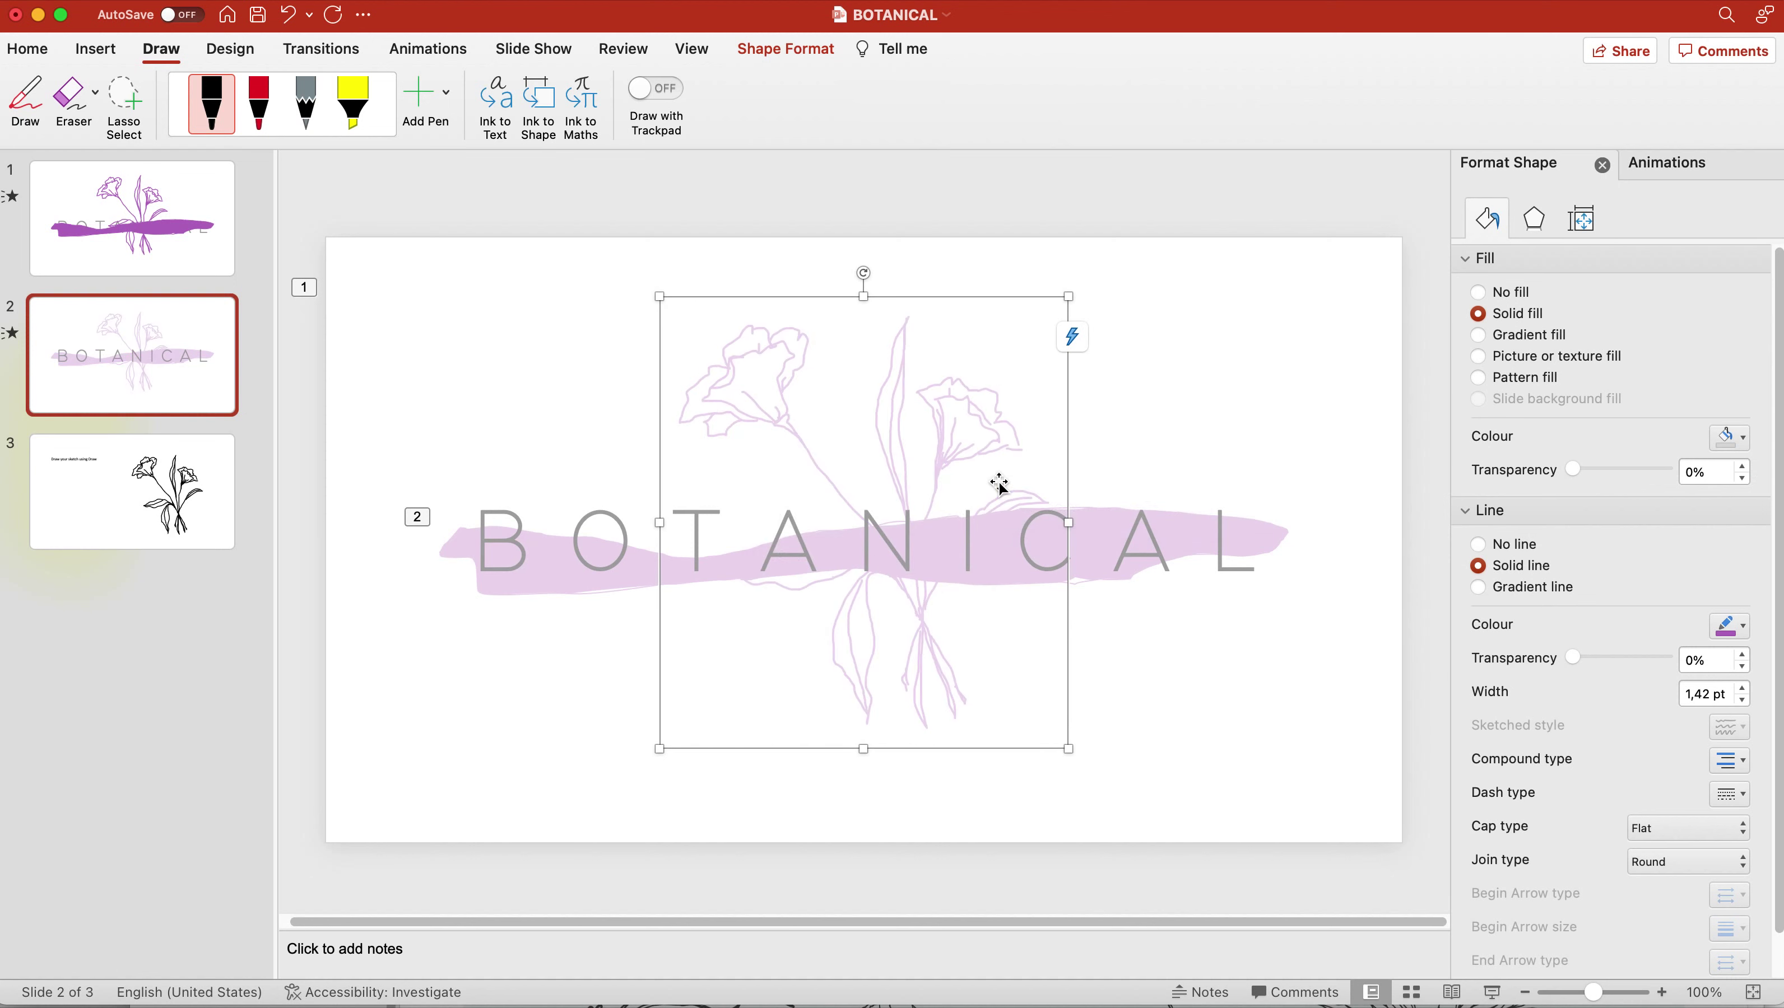
{"action": "left_click", "coordinate": [1059, 430]}
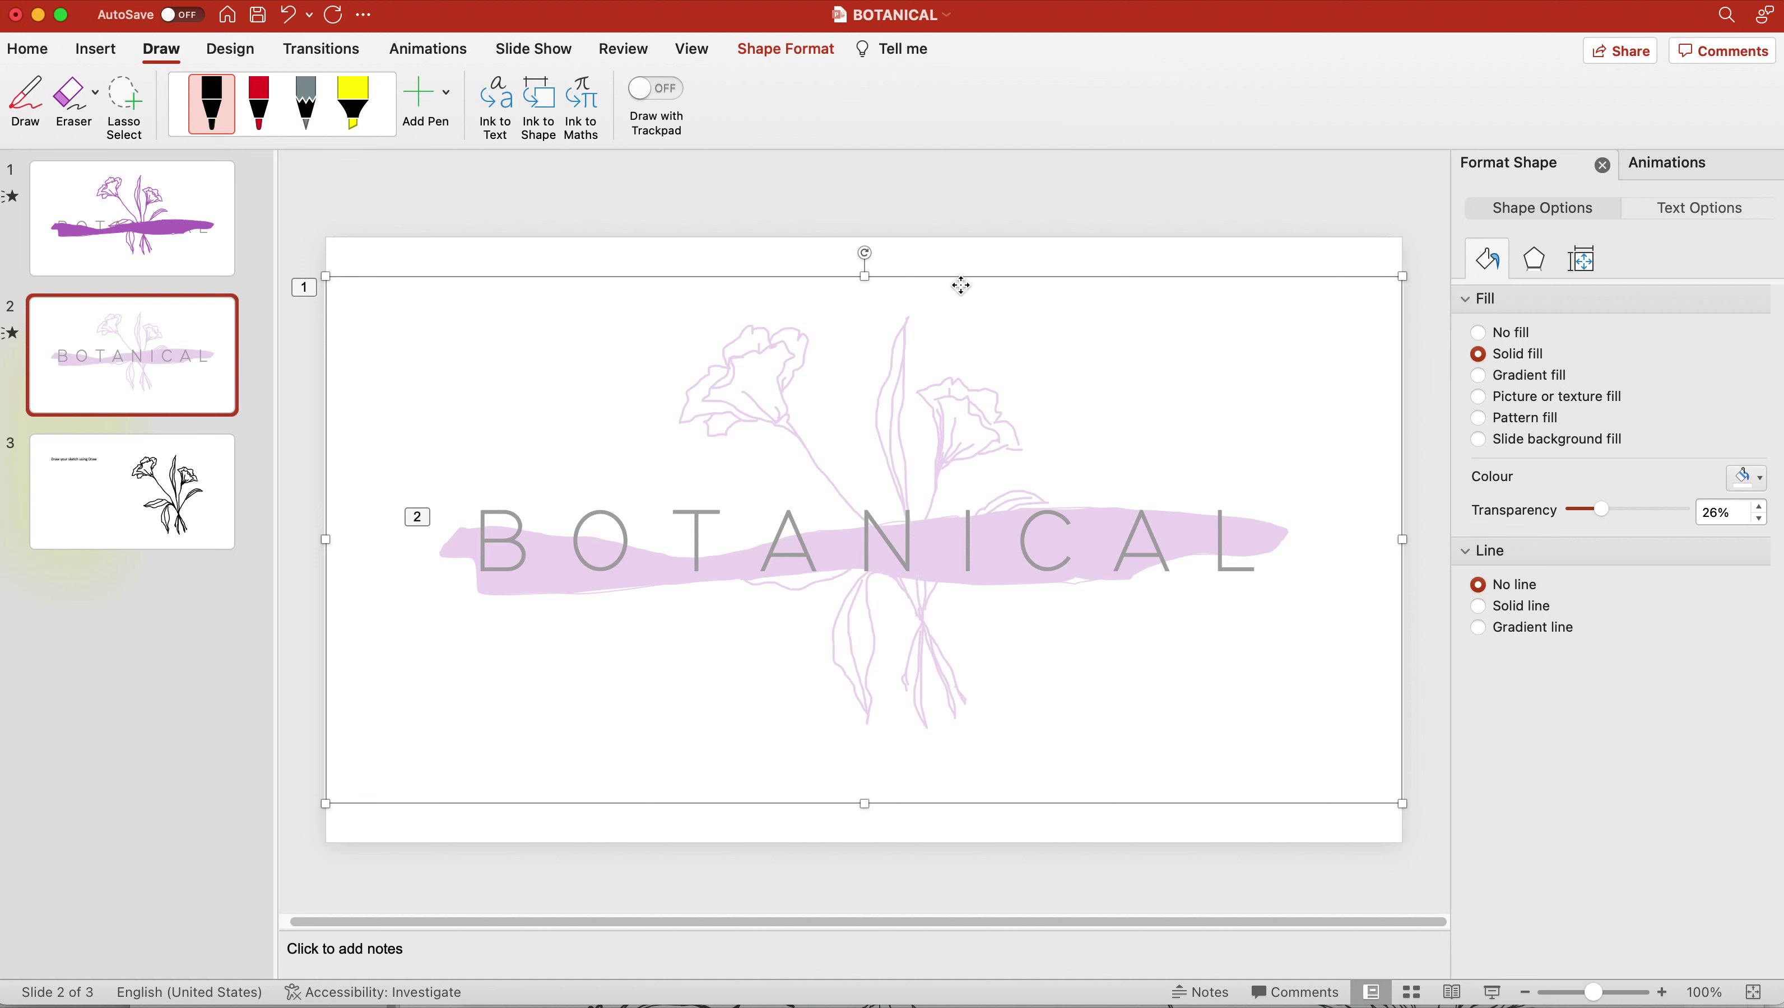
Drag the large BOTANICAL text box down to about 2,9 cm from the top
{"action": "left_click_drag", "start_coordinate": [962, 281], "coordinate": [963, 331]}
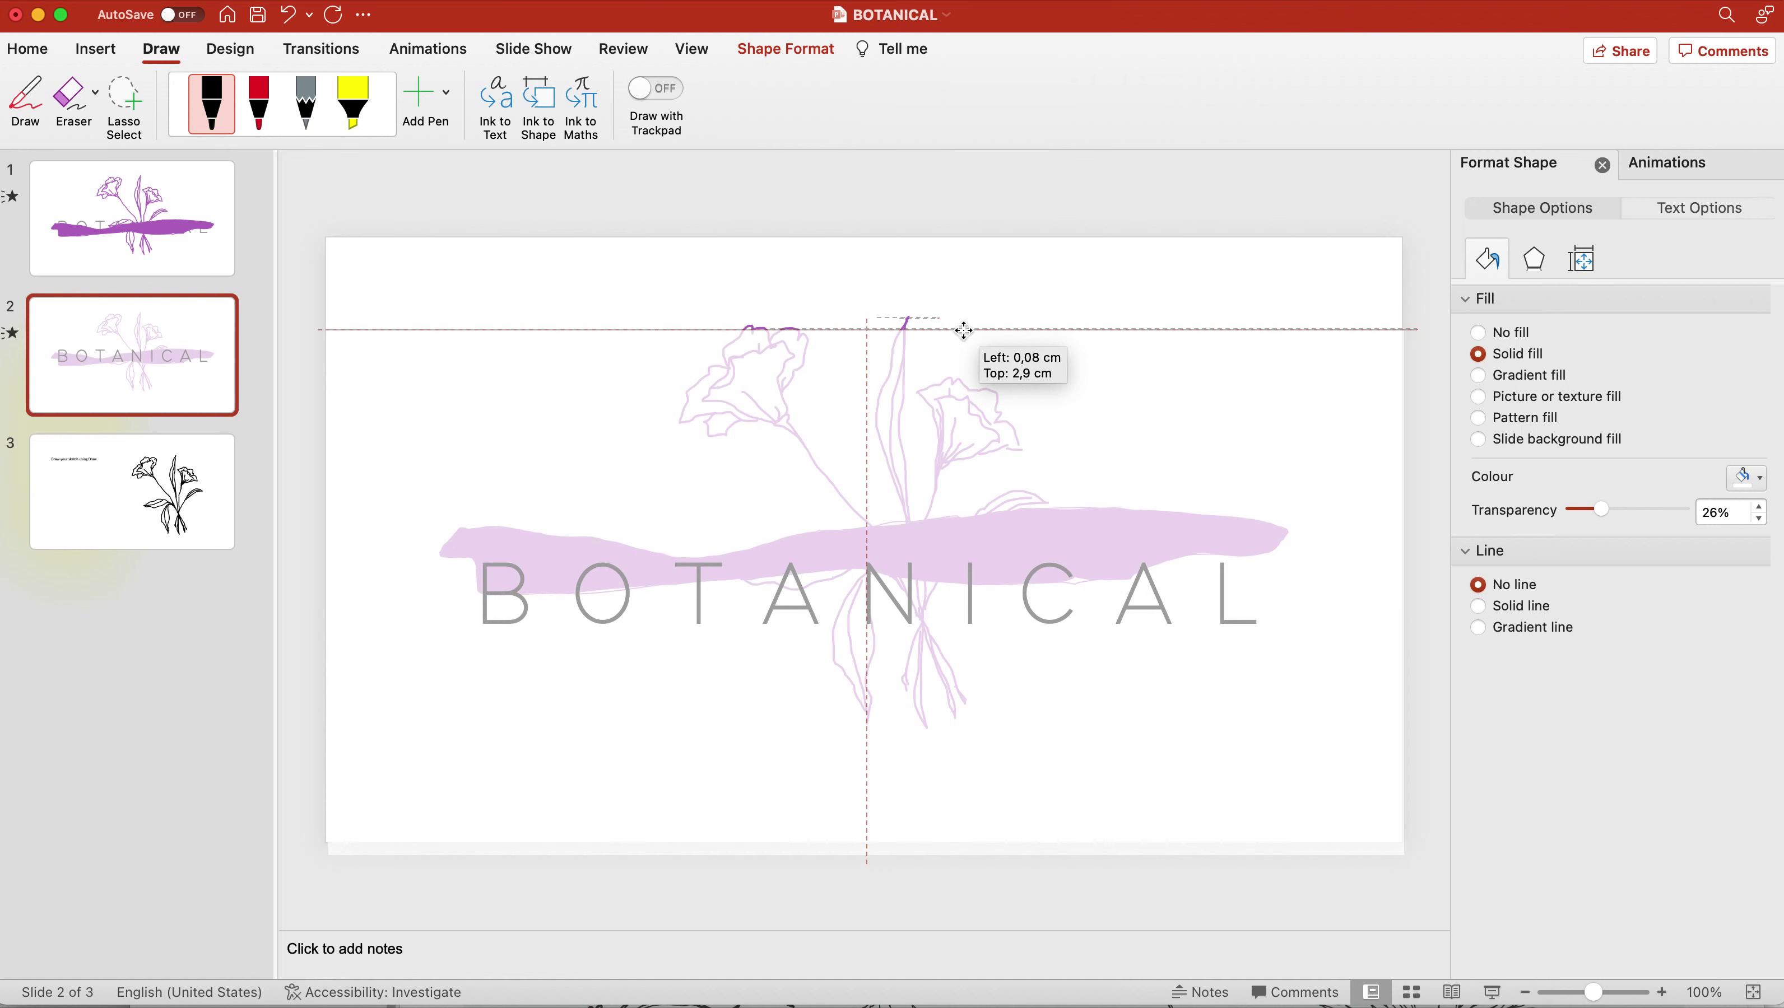
{"action": "left_click_drag", "start_coordinate": [963, 332], "coordinate": [962, 331]}
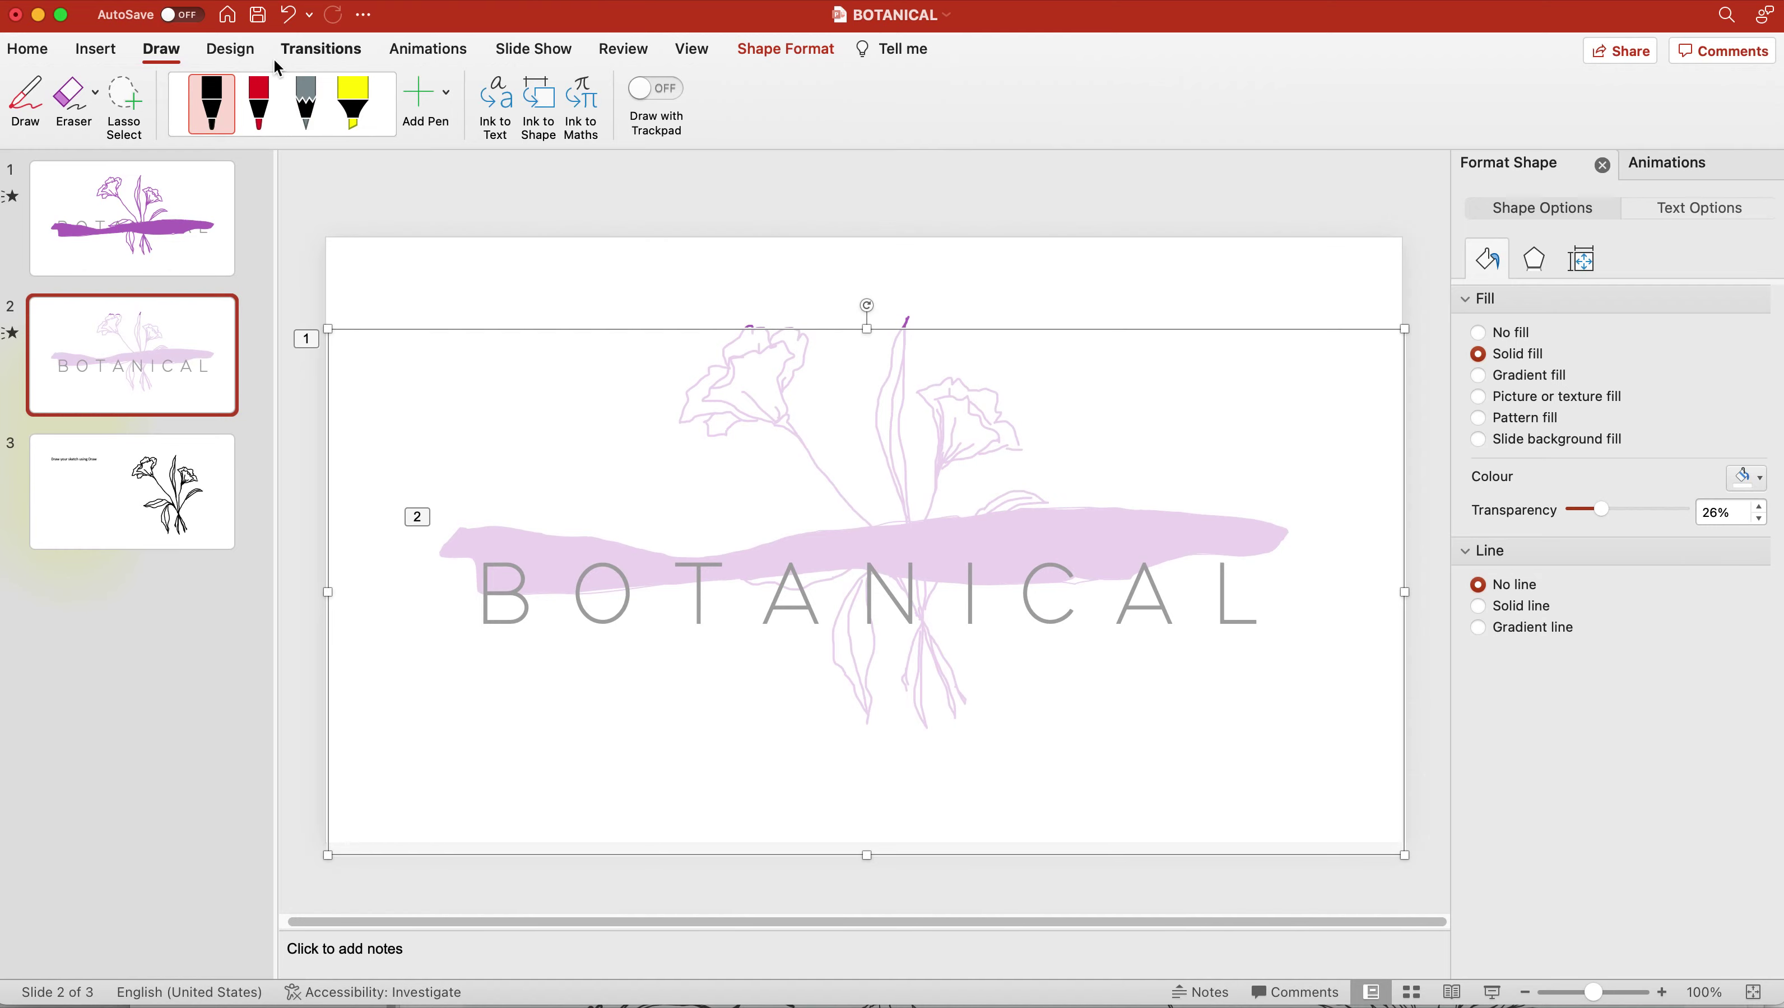
{"action": "right_click", "coordinate": [588, 374]}
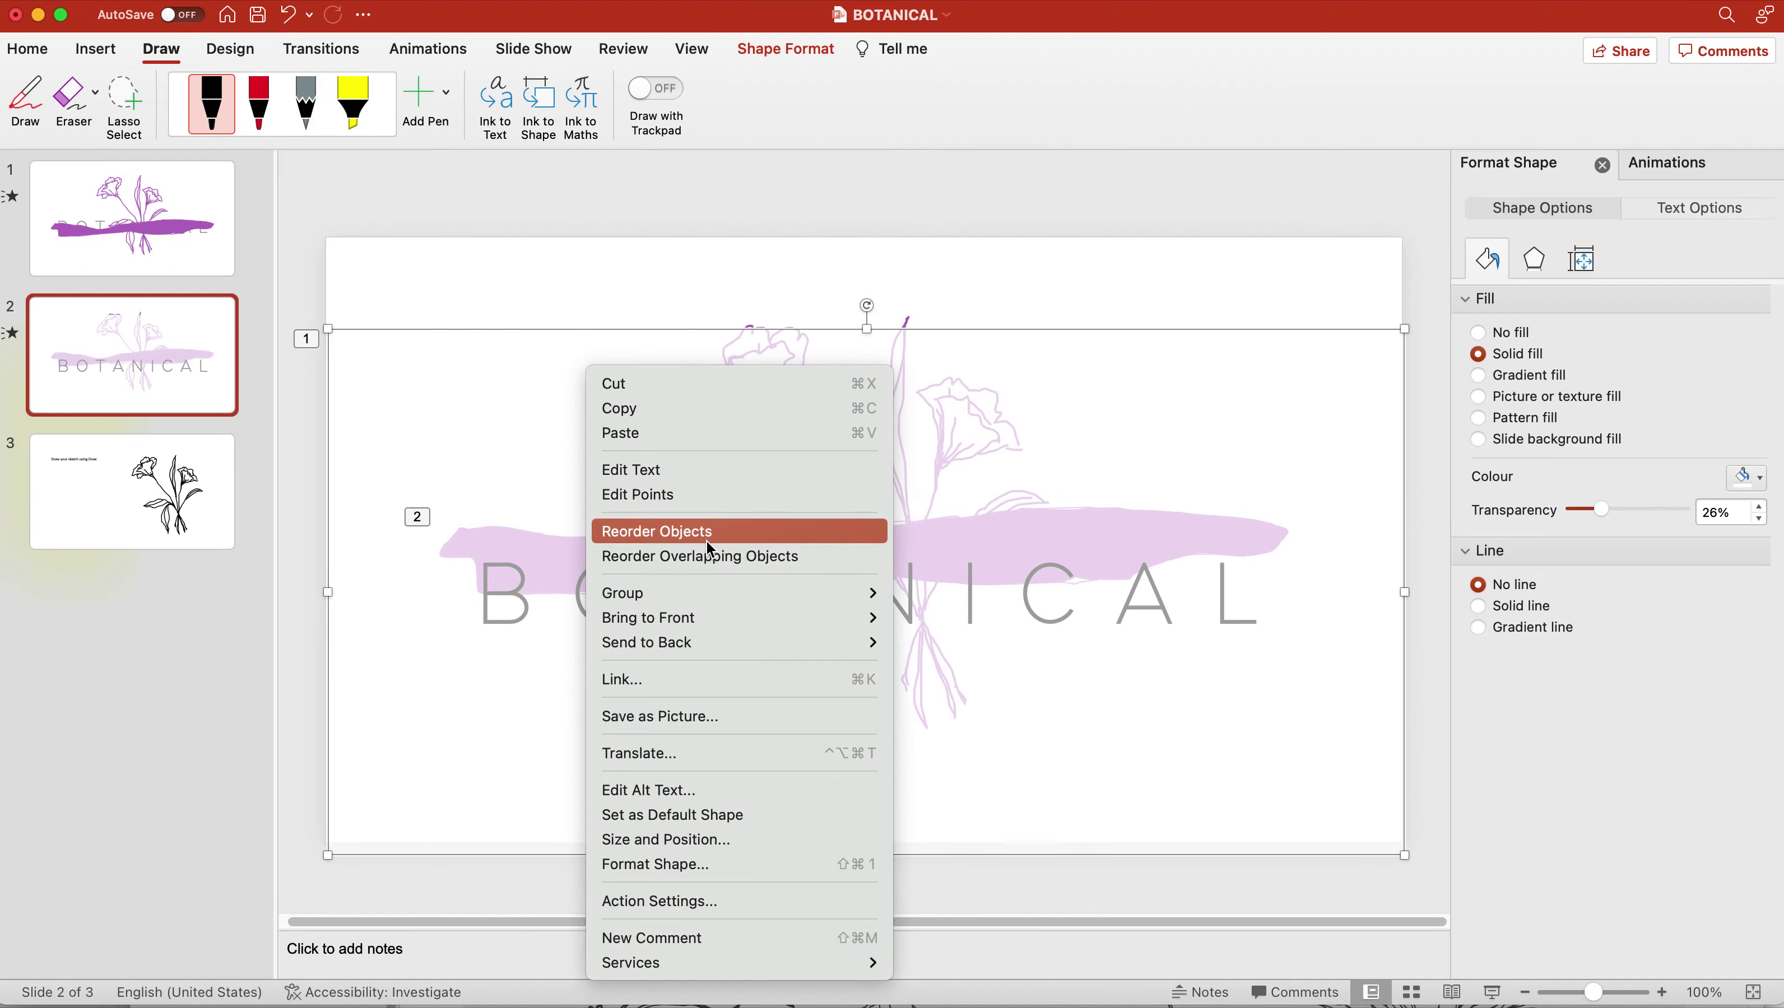
Bring the purple brush stroke to the front and nudge it down beneath the BOTANICAL letters
{"action": "left_click", "coordinate": [706, 538]}
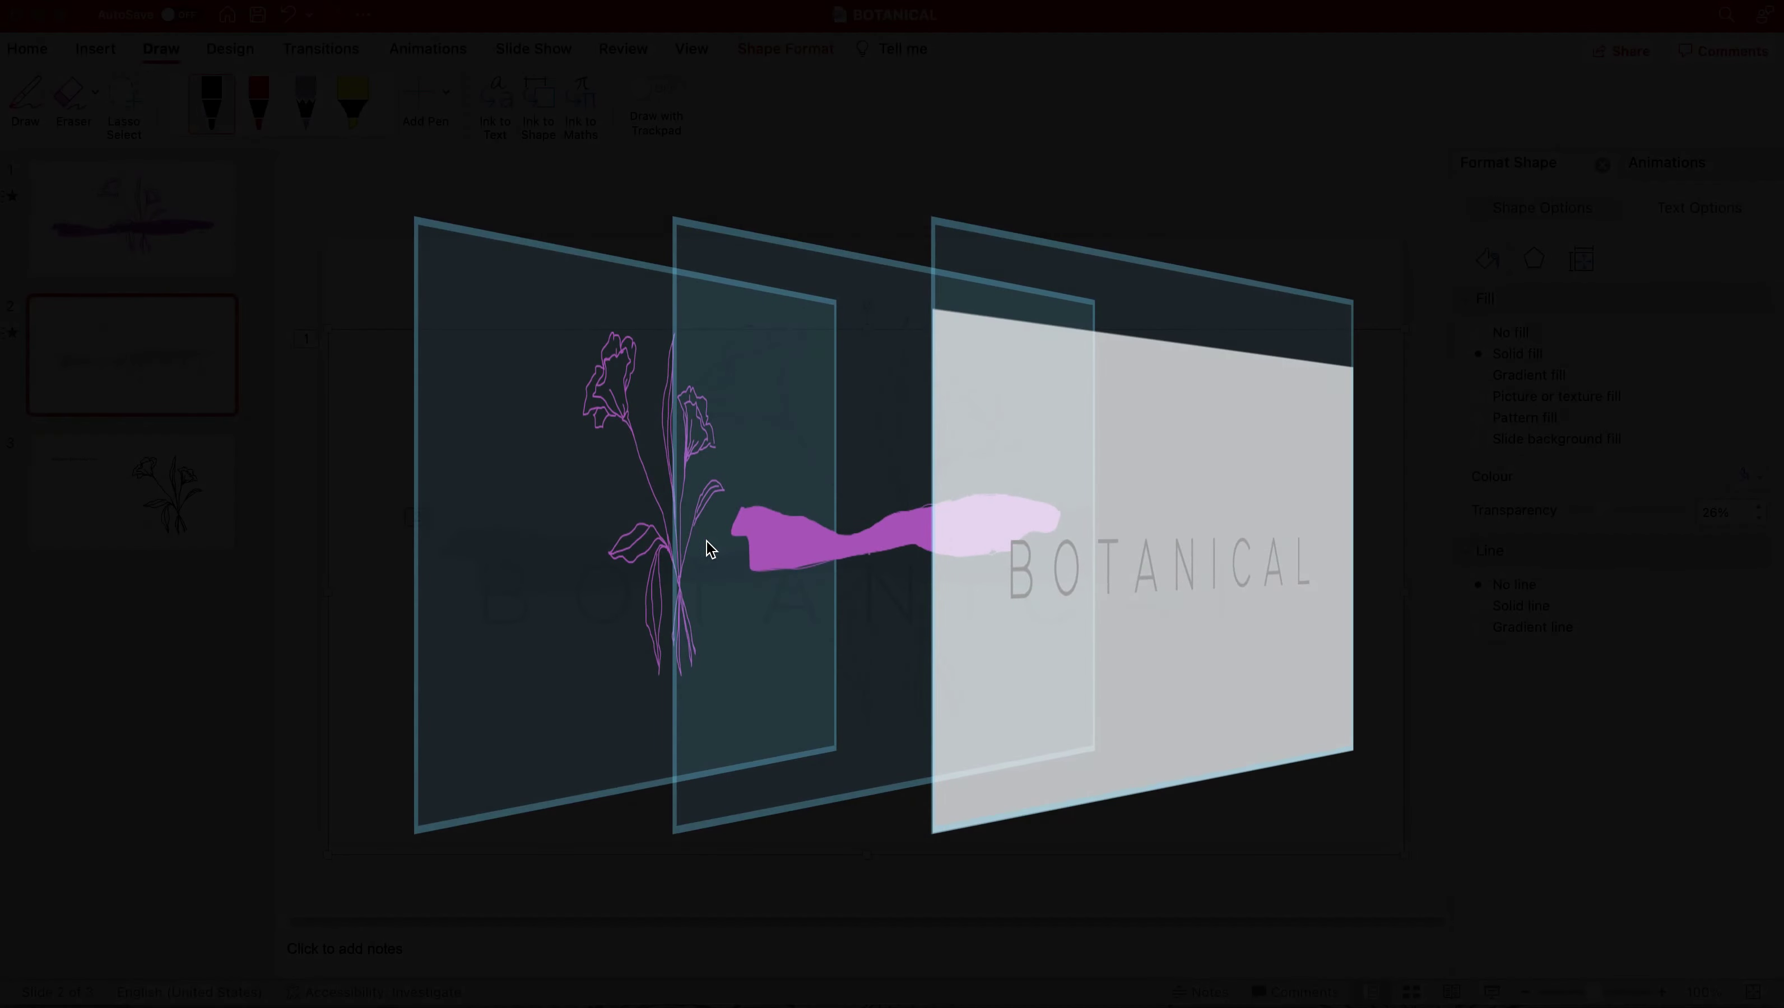
{"action": "left_click_drag", "start_coordinate": [789, 604], "coordinate": [1087, 649]}
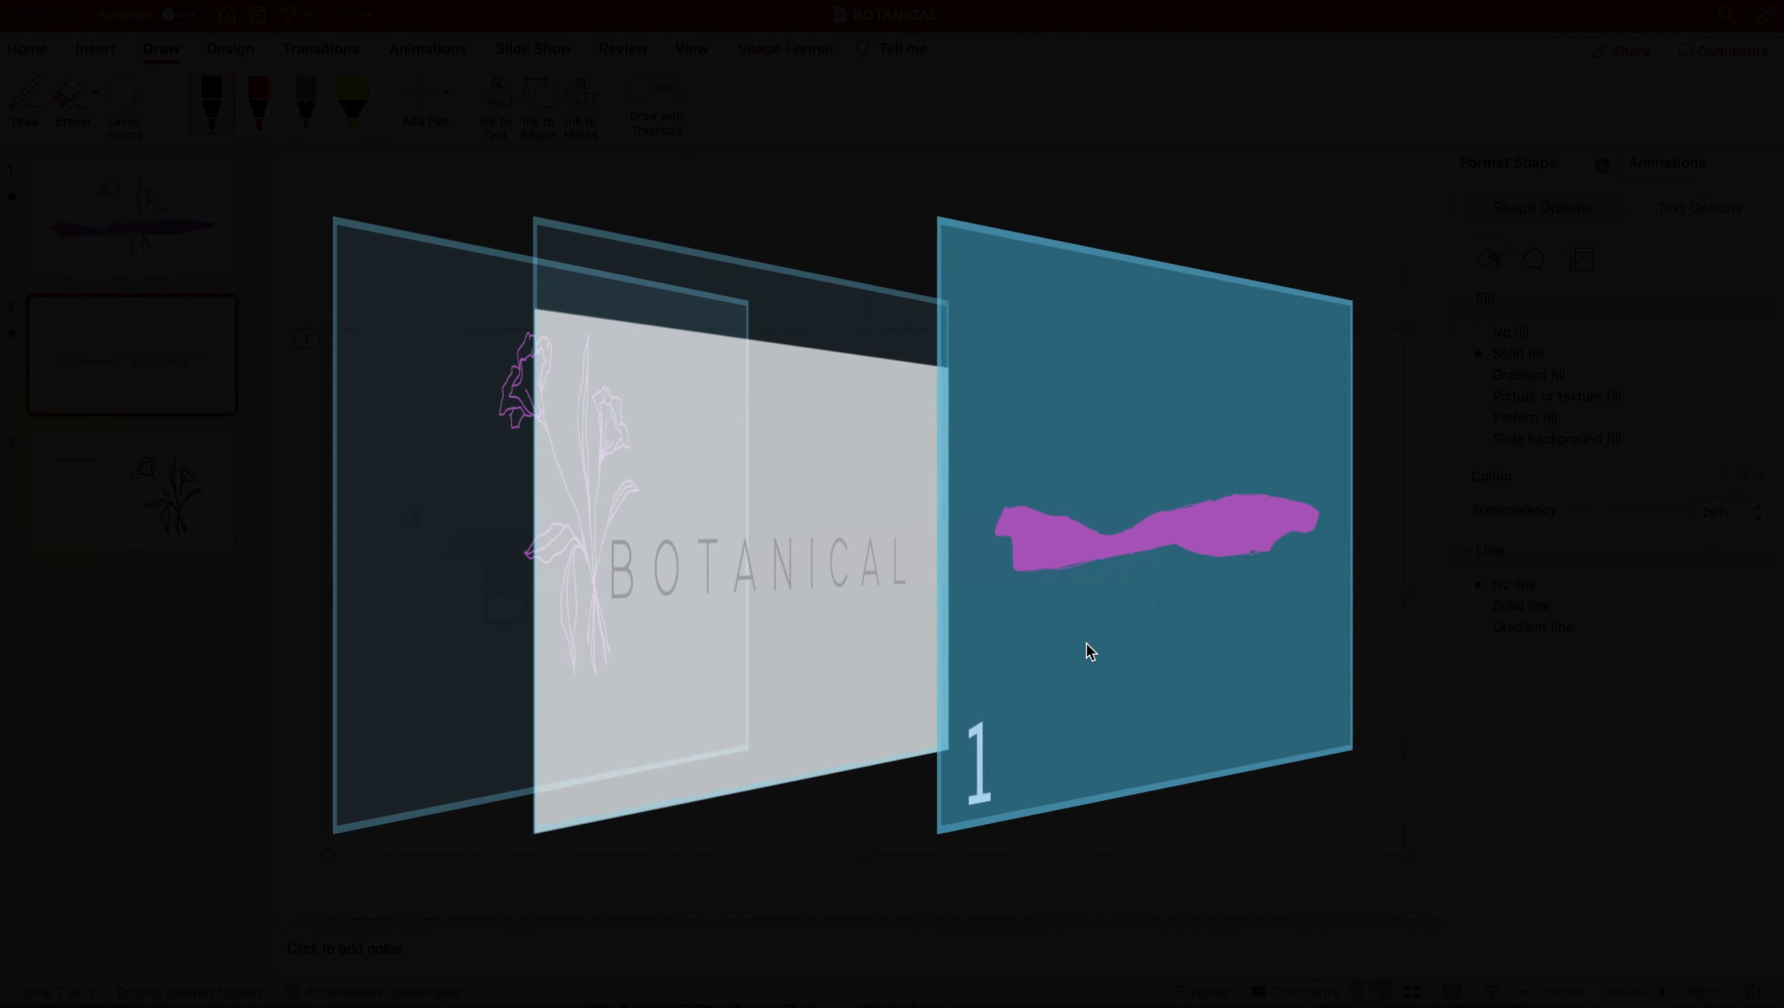
{"action": "key", "text": "Return"}
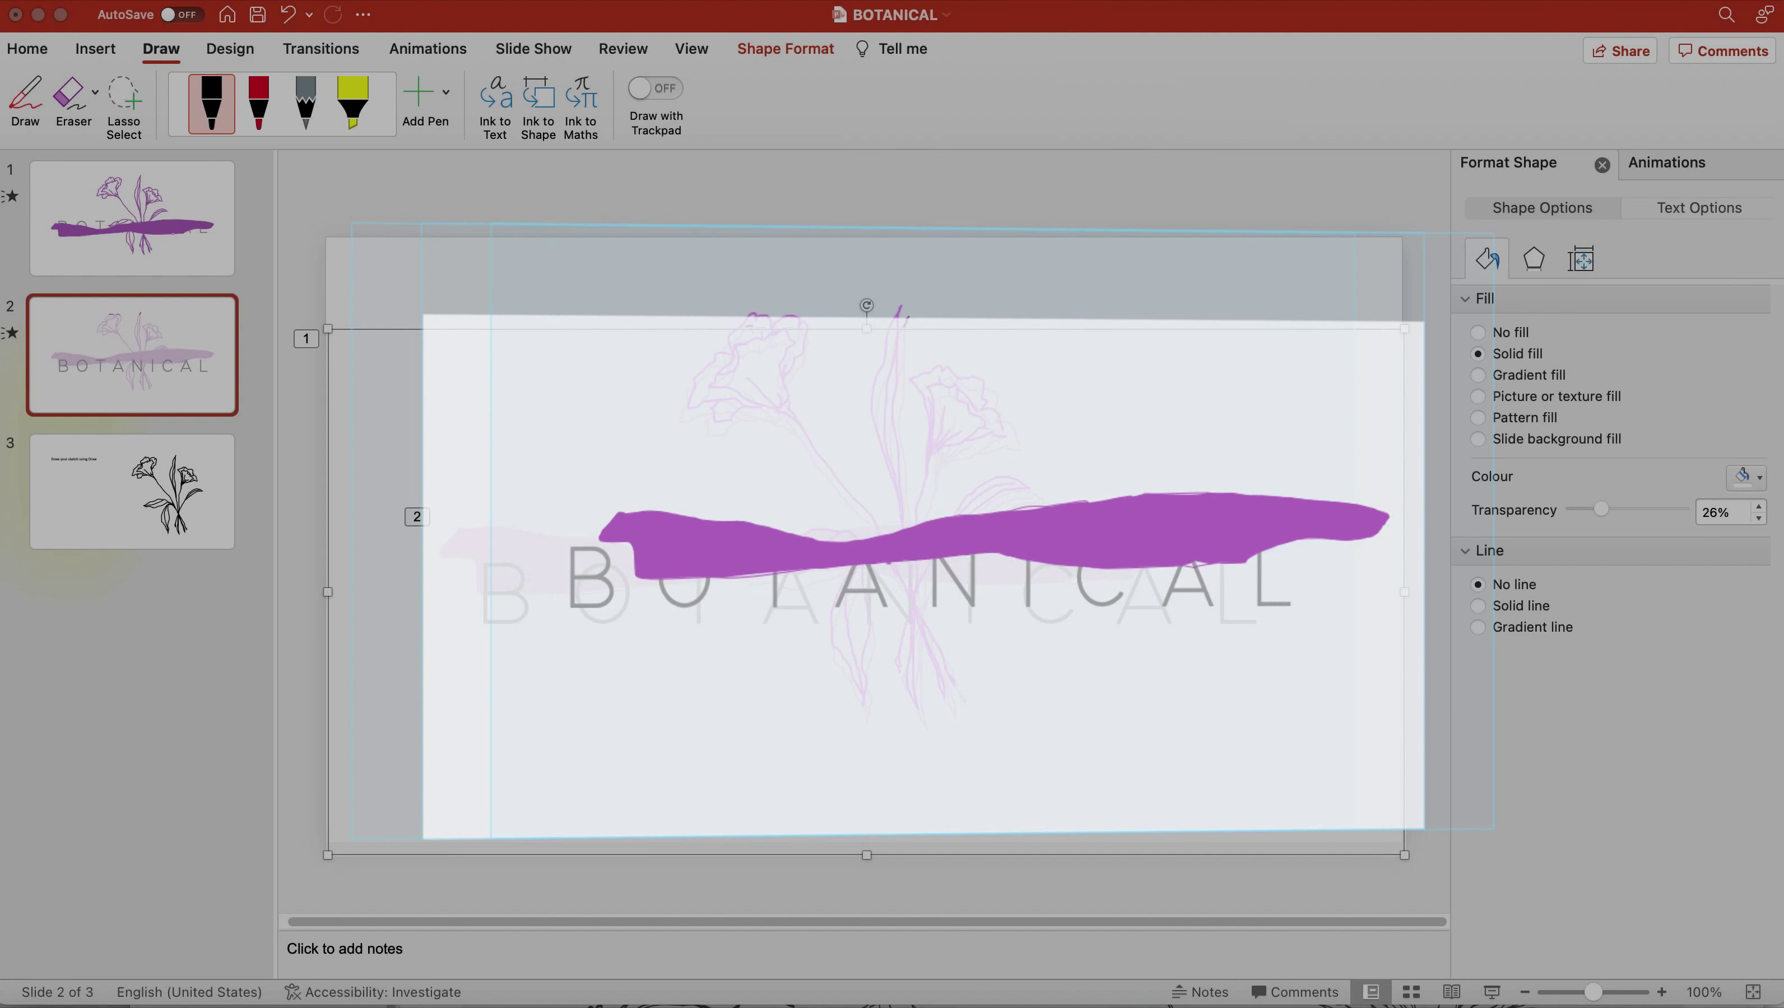
{"action": "left_click", "coordinate": [996, 538]}
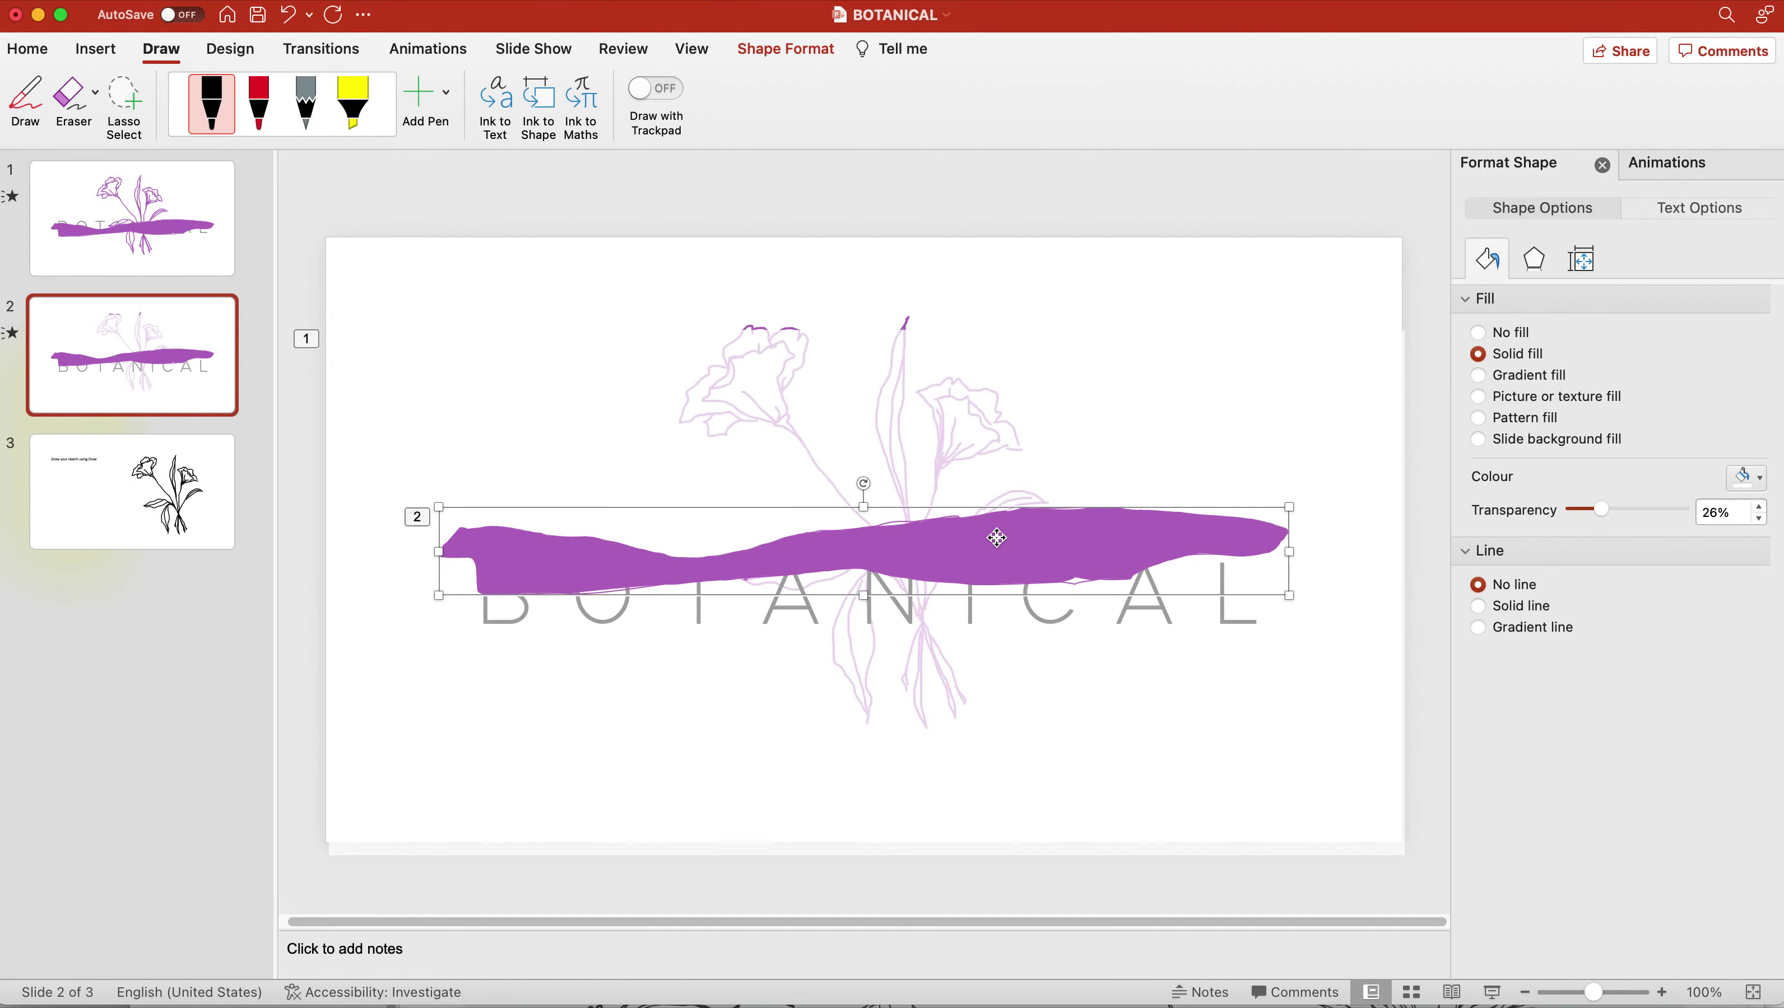
{"action": "key", "text": "Down"}
{"action": "key", "text": "Down"}
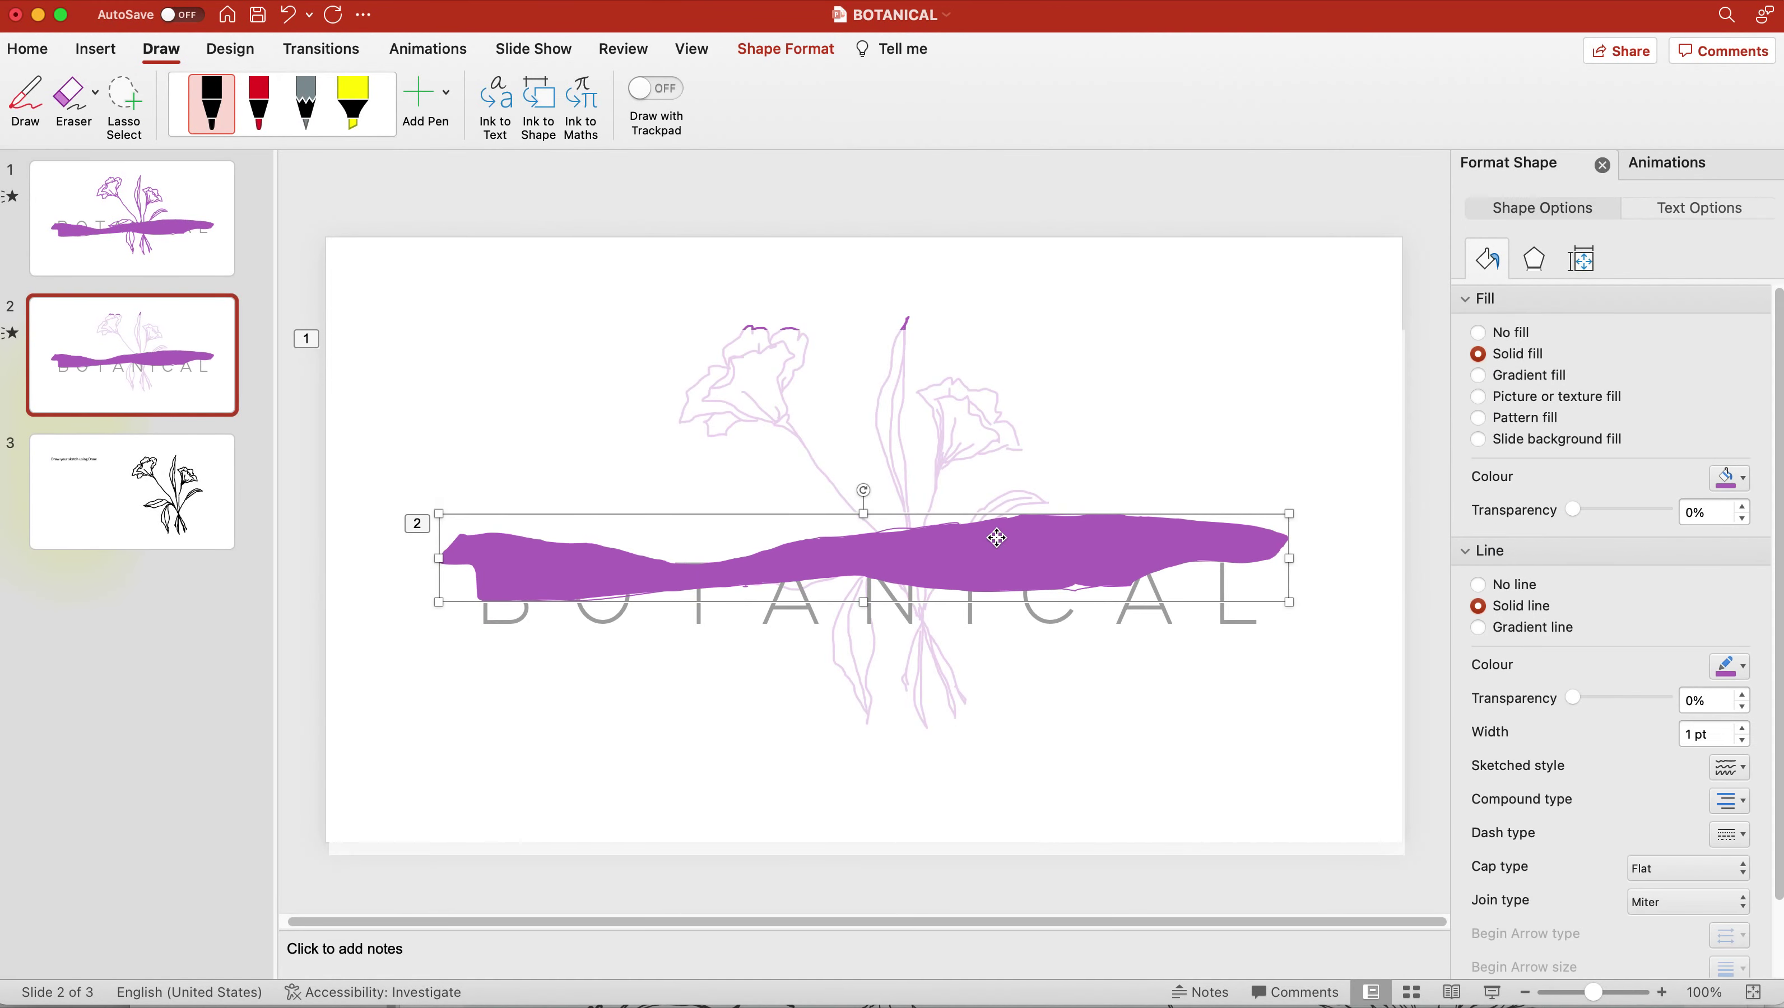
{"action": "key", "text": "Down"}
{"action": "key", "text": "Down"}
{"action": "key", "text": "Down"}
{"action": "key", "text": "Down"}
{"action": "key", "text": "Down"}
{"action": "key", "text": "Down"}
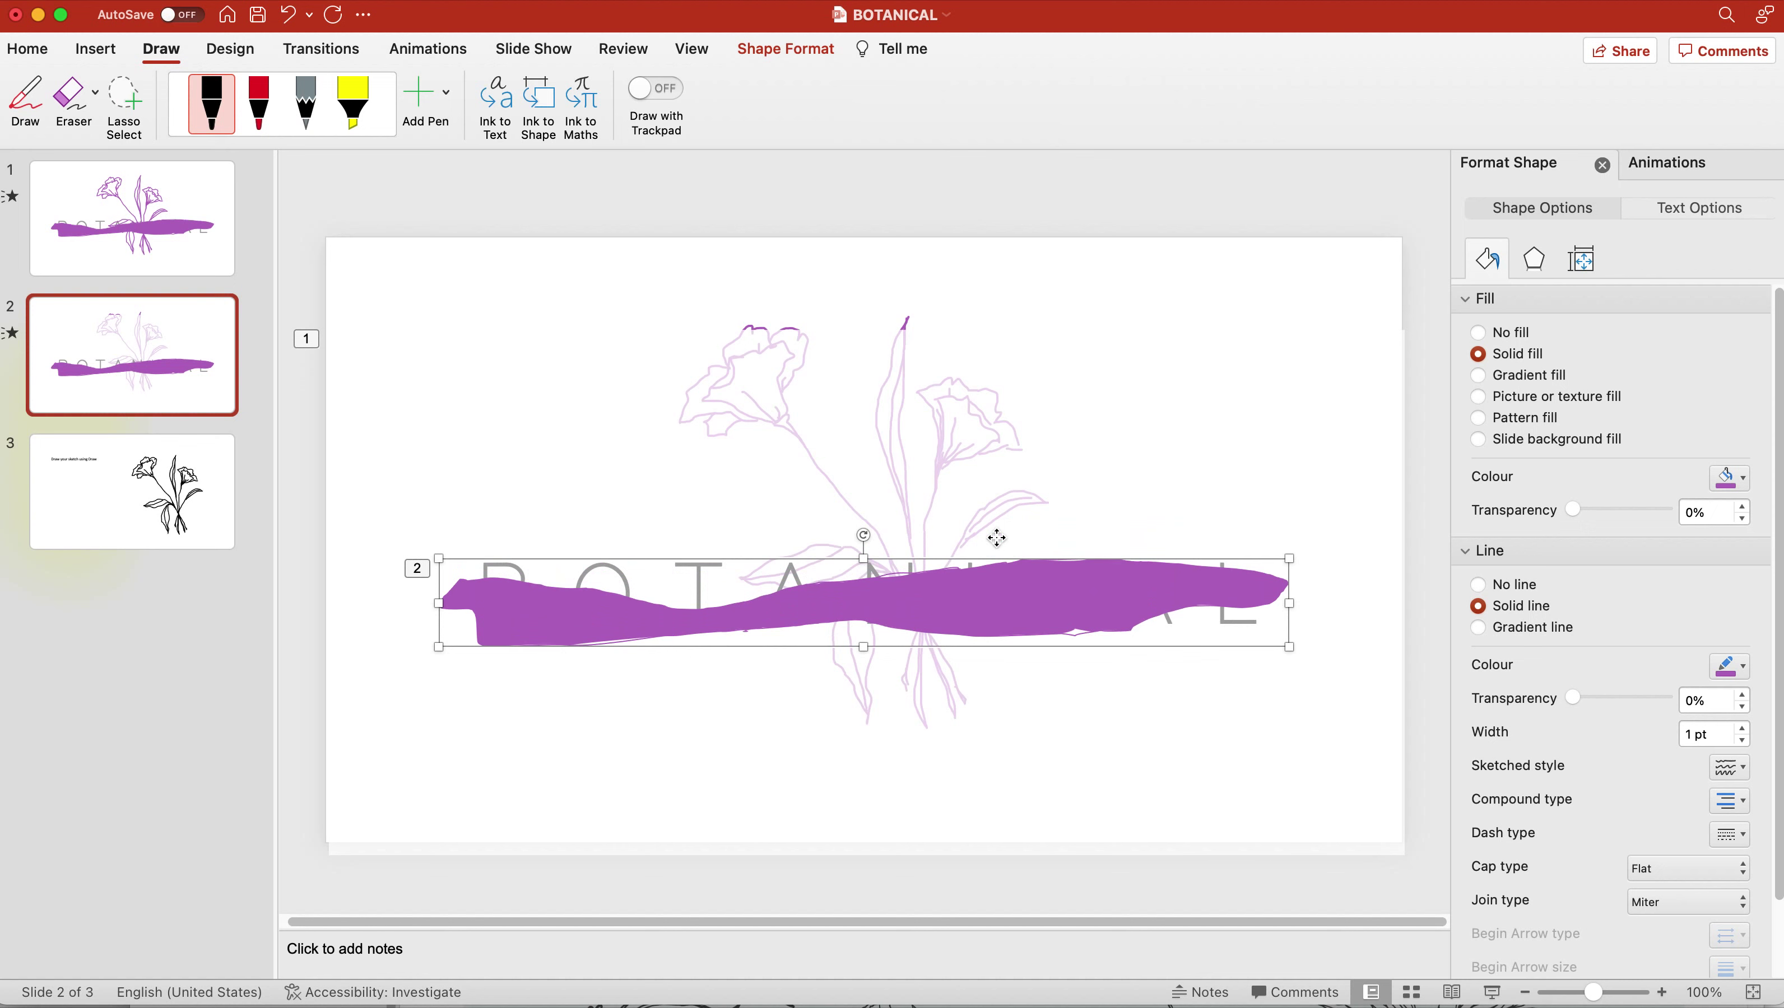
{"action": "key", "text": "Up"}
{"action": "key", "text": "Up"}
{"action": "key", "text": "Up"}
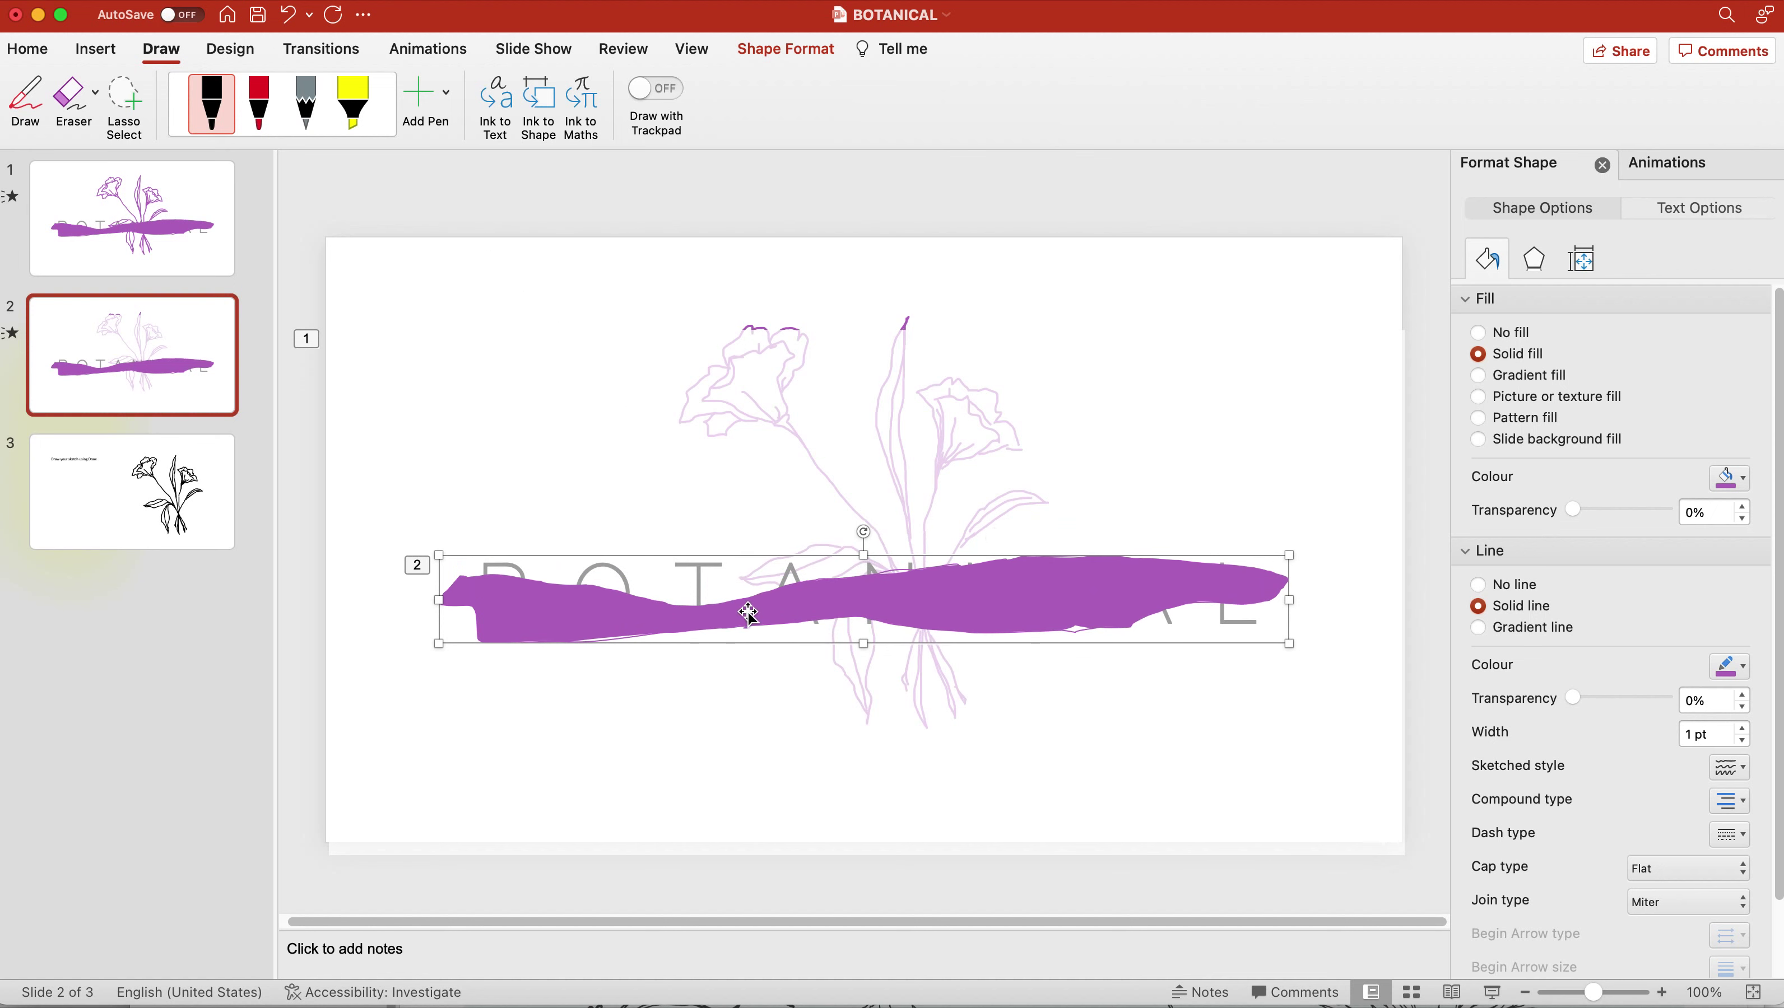
Reorder the brush stroke into the middle layer, behind the semi-transparent title box
{"action": "right_click", "coordinate": [664, 554]}
{"action": "left_click", "coordinate": [740, 663]}
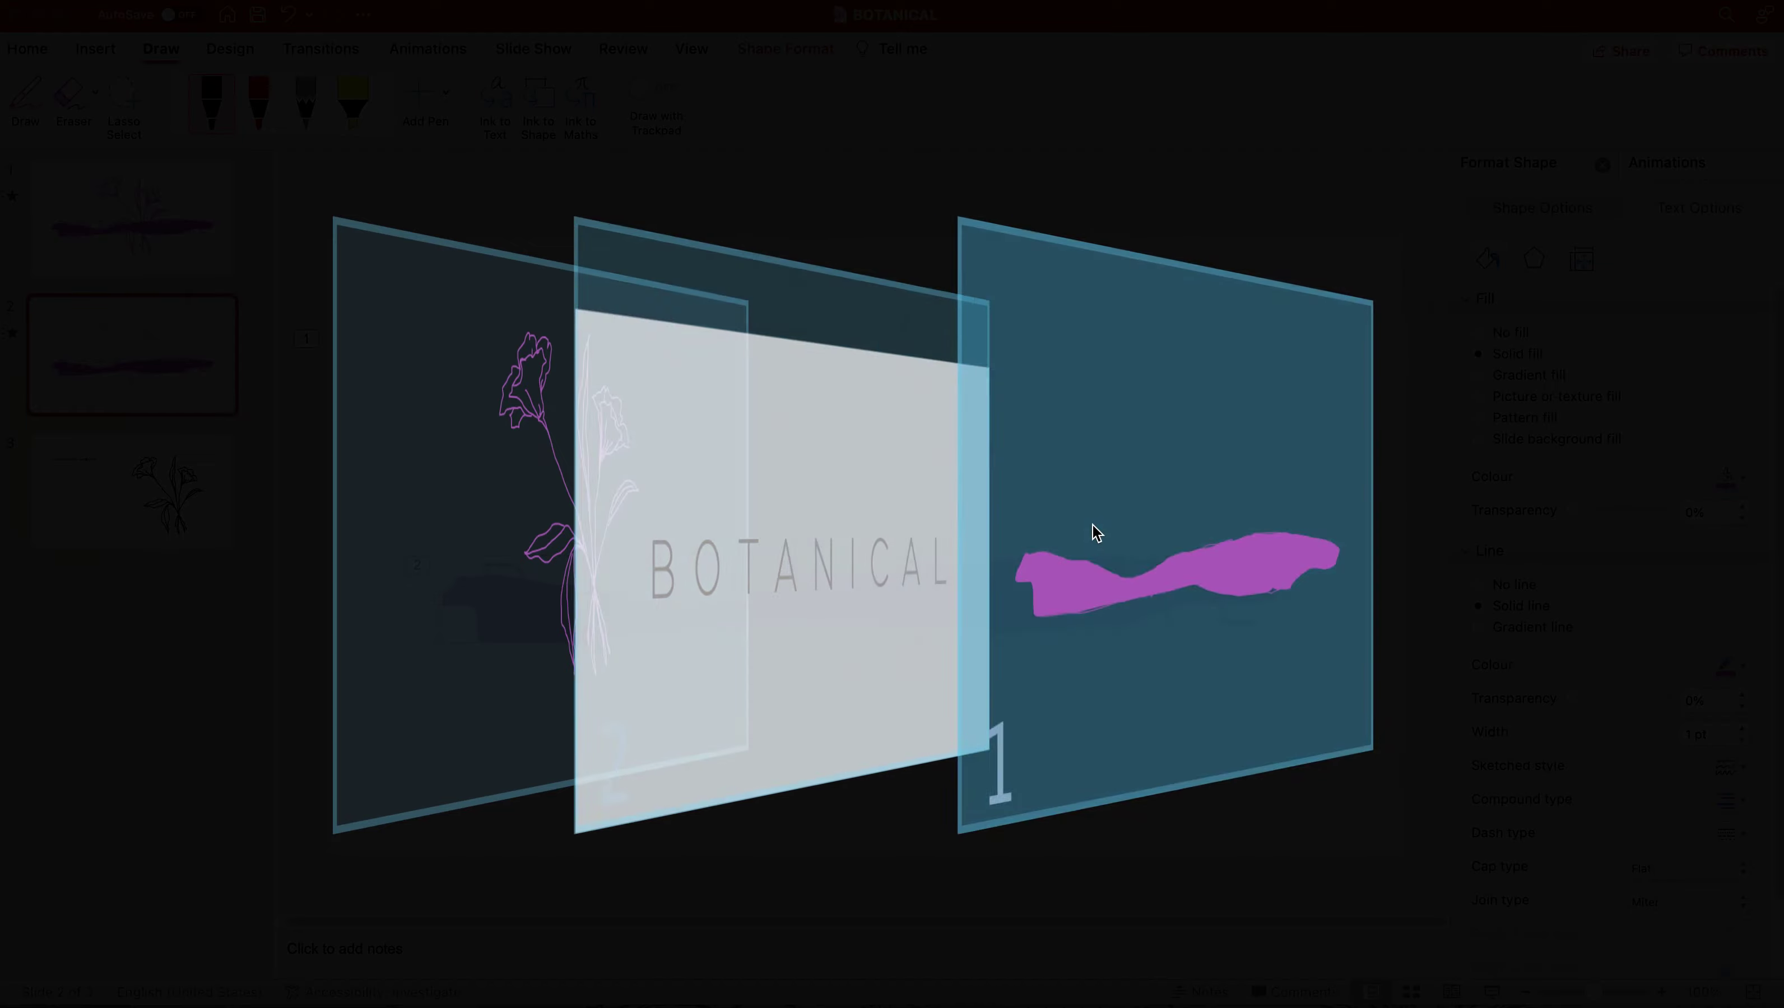
{"action": "left_click_drag", "start_coordinate": [1095, 526], "coordinate": [702, 567]}
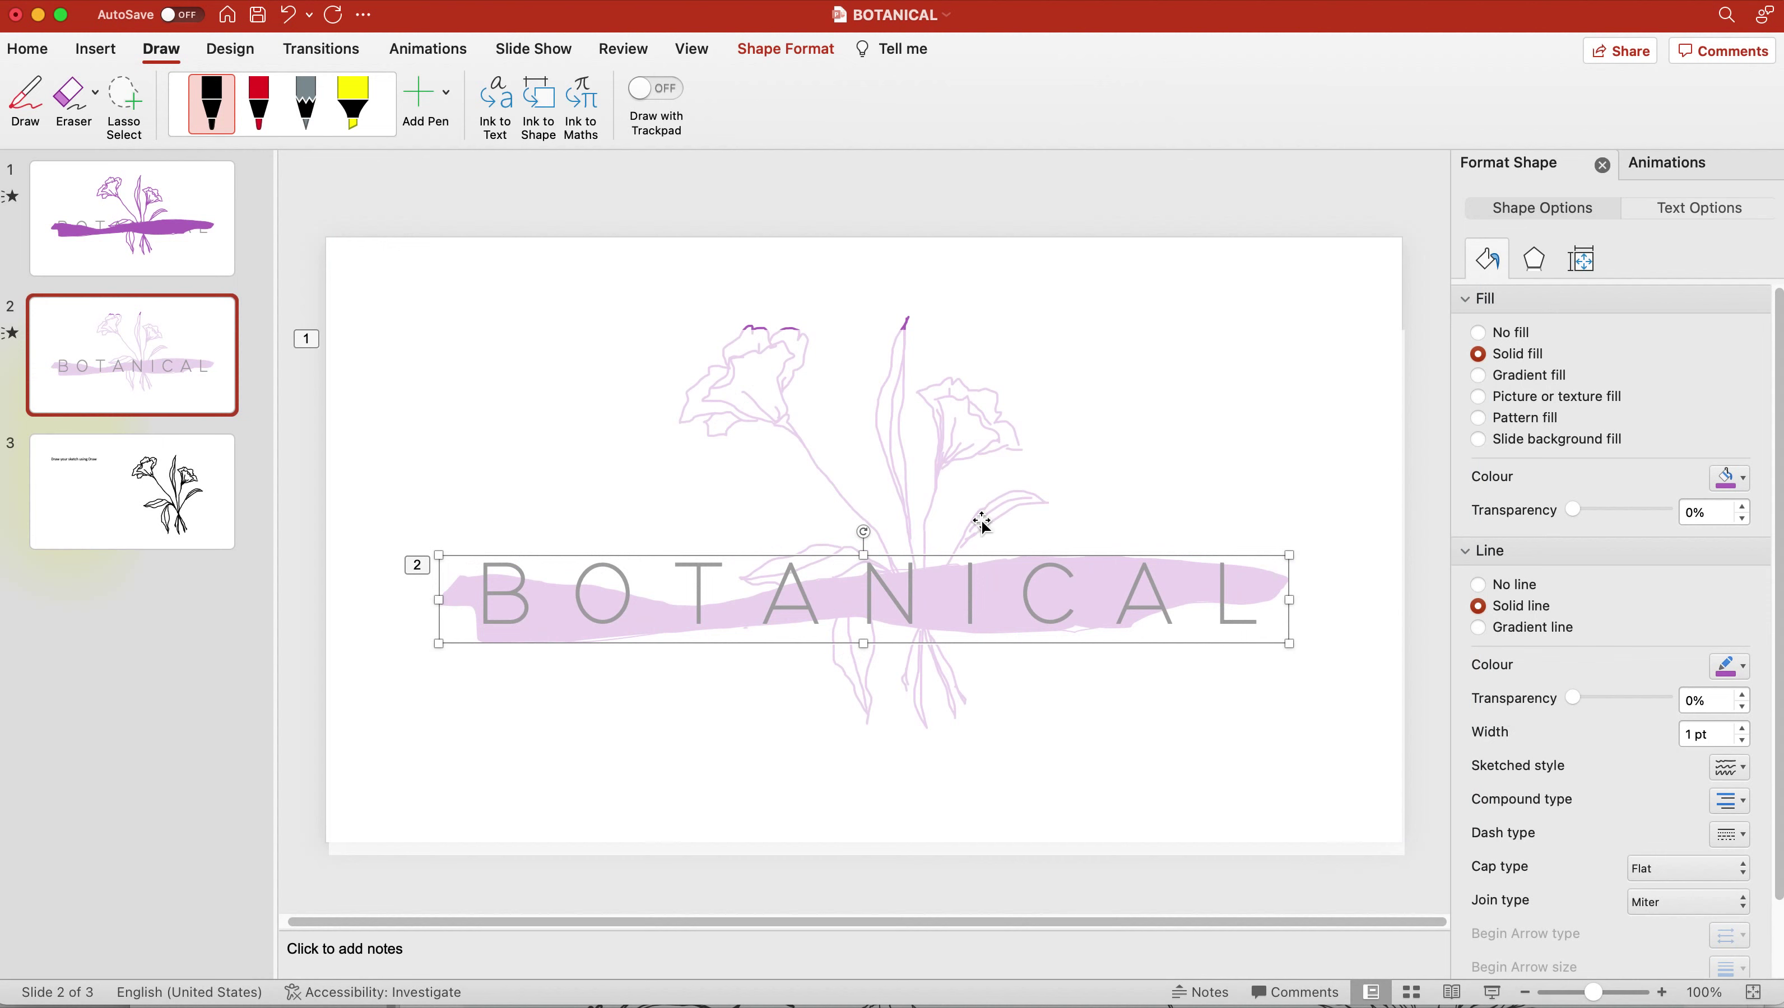
{"action": "left_click", "coordinate": [835, 484]}
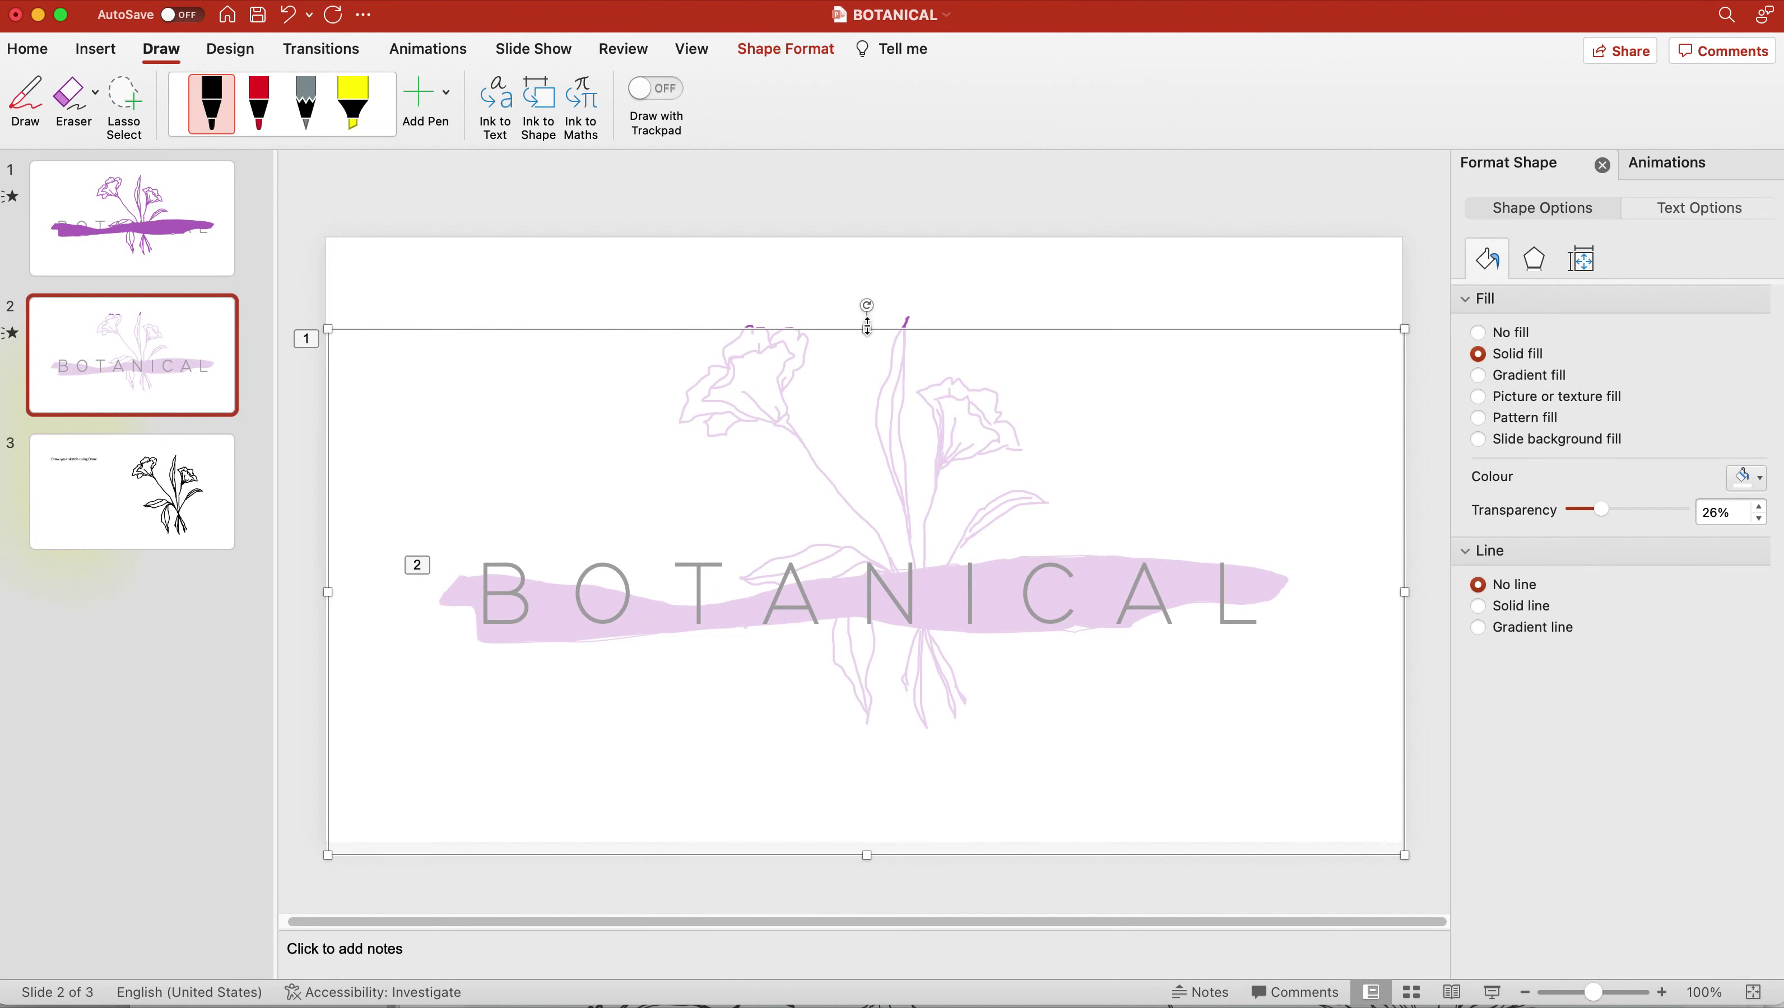
Extend the title box up over the flower's top, then preview slide 2's animations
{"action": "left_click_drag", "start_coordinate": [866, 309], "coordinate": [872, 301]}
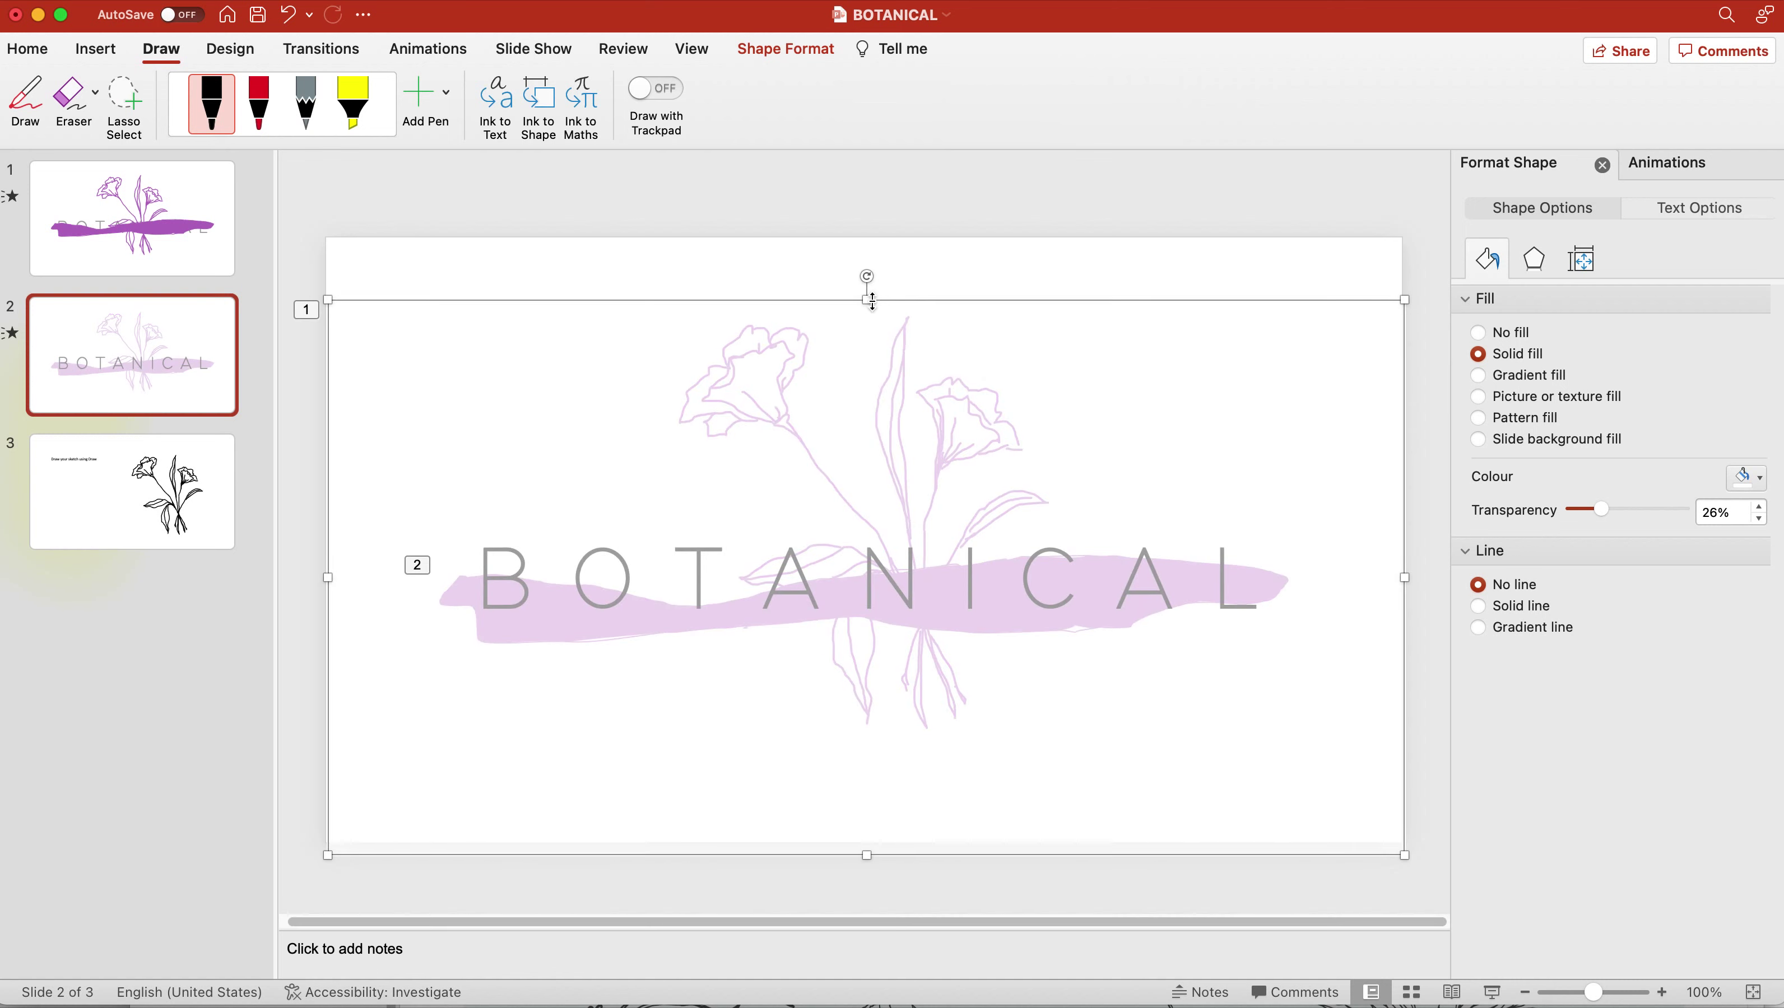
{"action": "left_click", "coordinate": [1013, 176]}
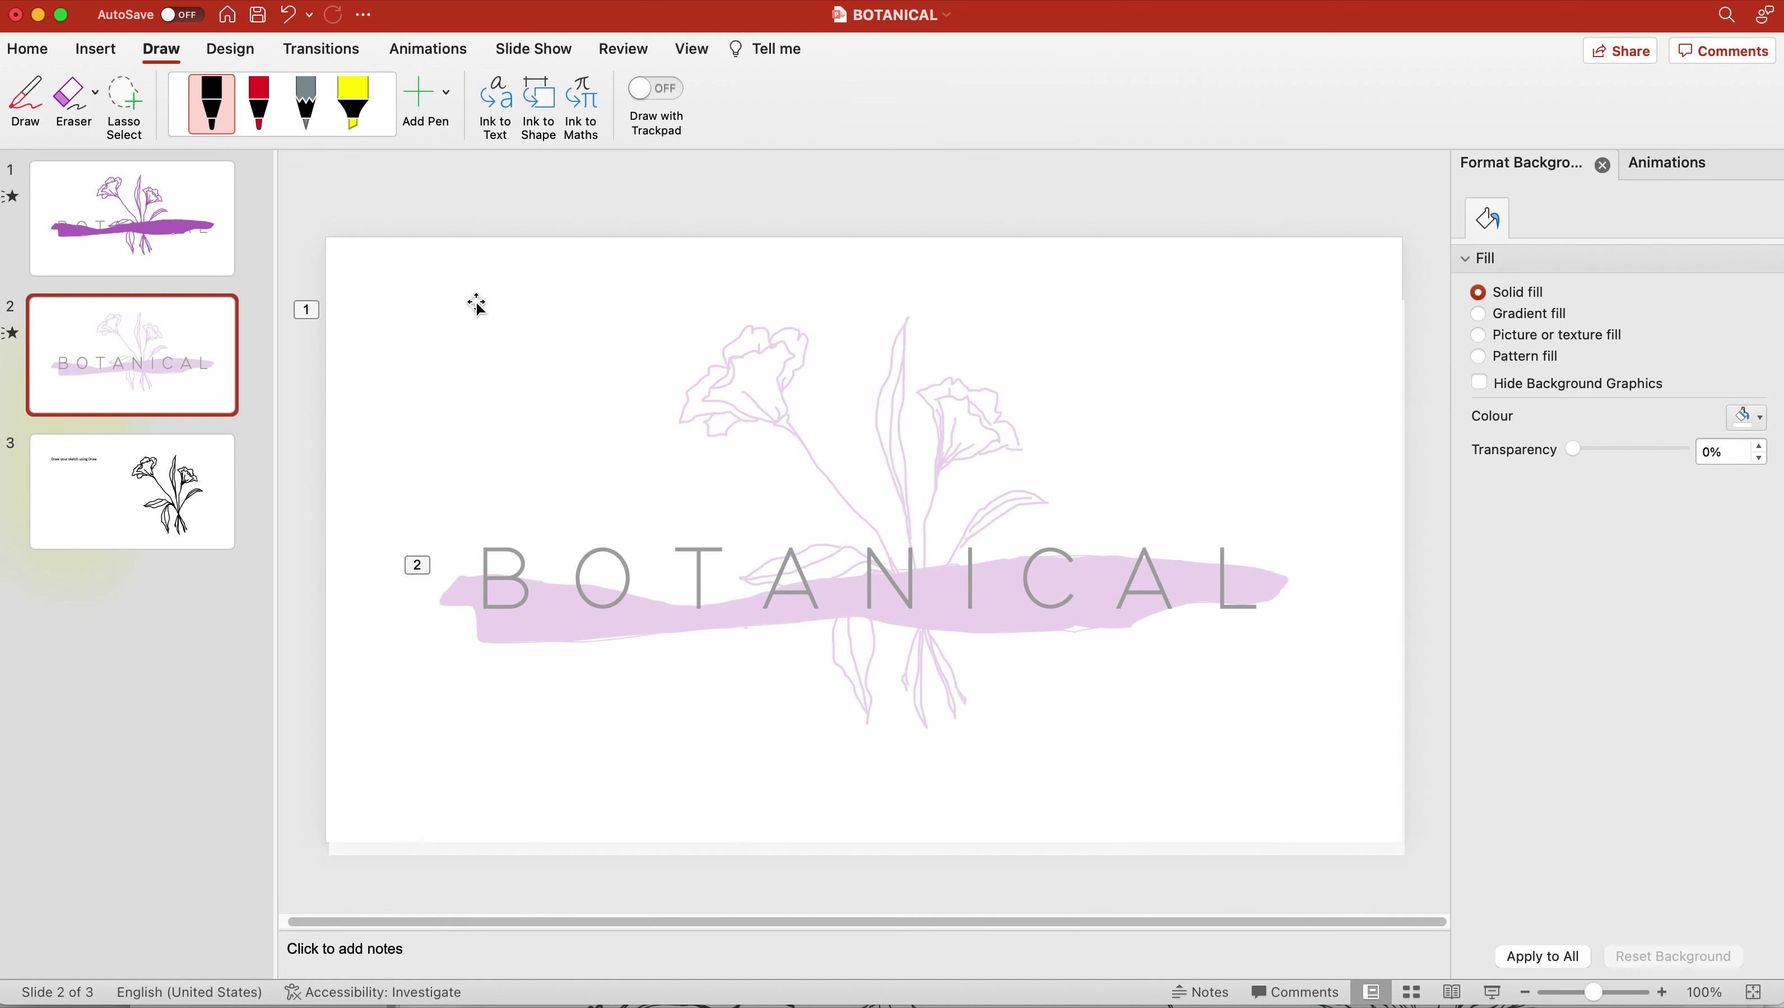
{"action": "left_click", "coordinate": [428, 49]}
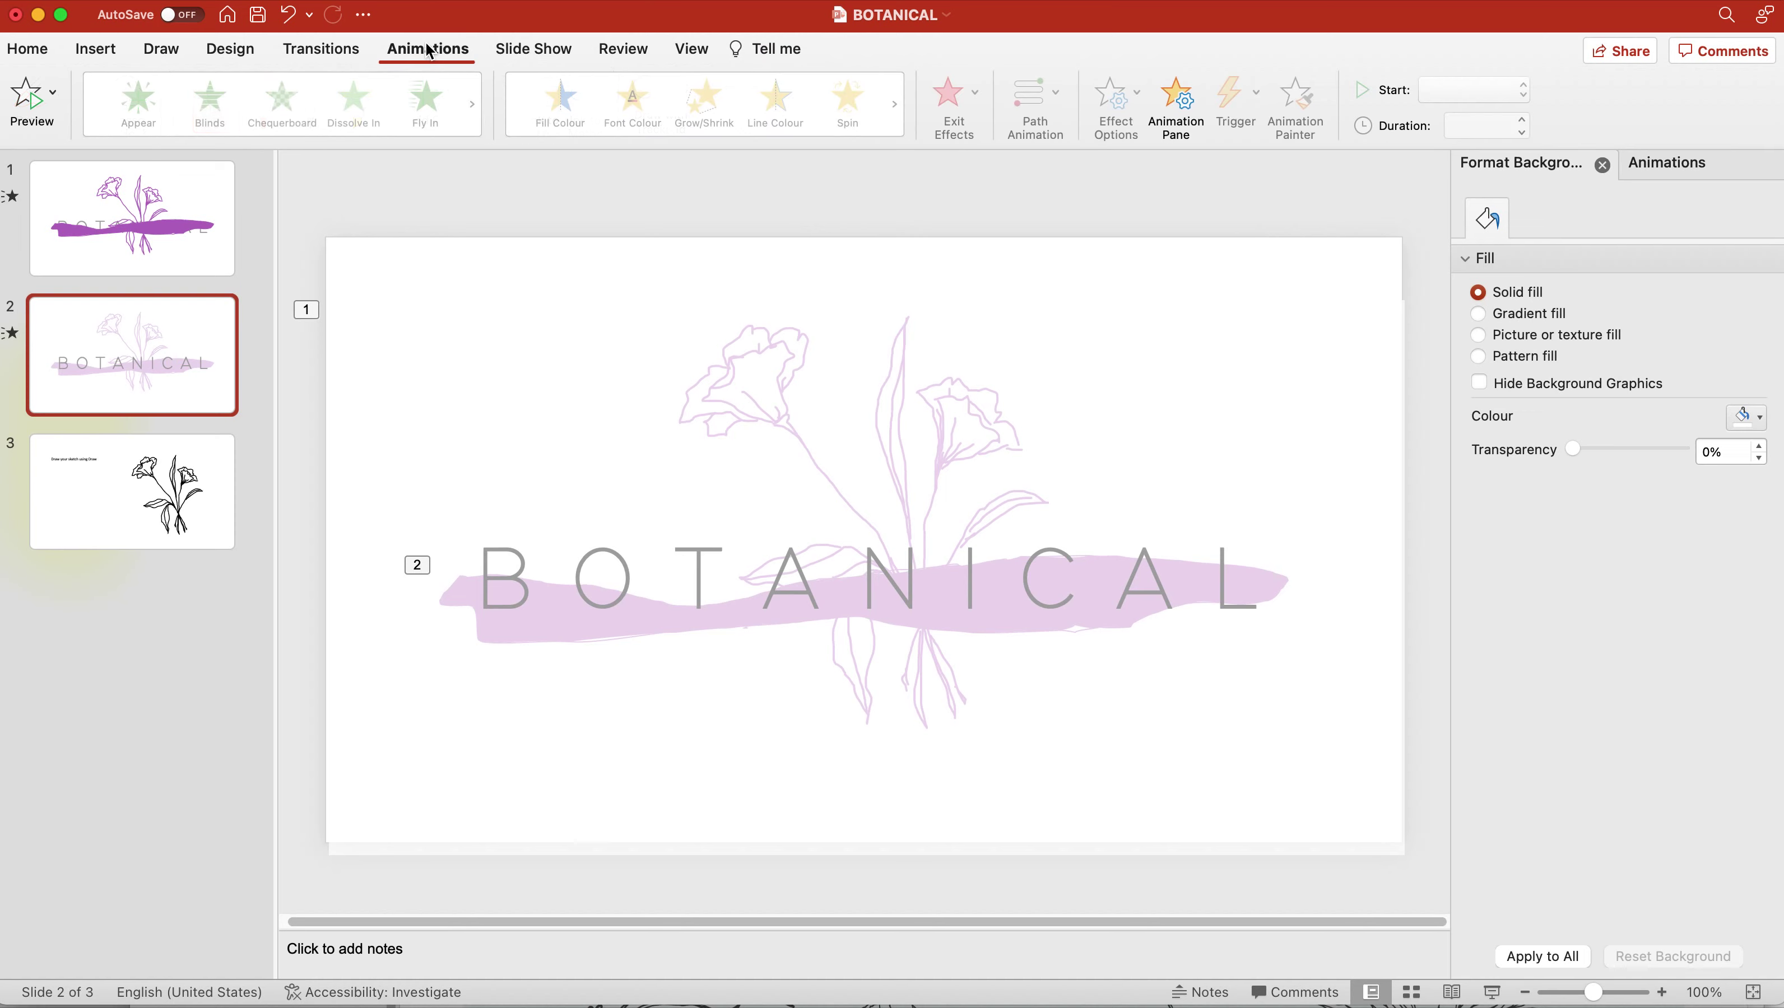
{"action": "left_click", "coordinate": [34, 106]}
{"action": "left_click", "coordinate": [1491, 992]}
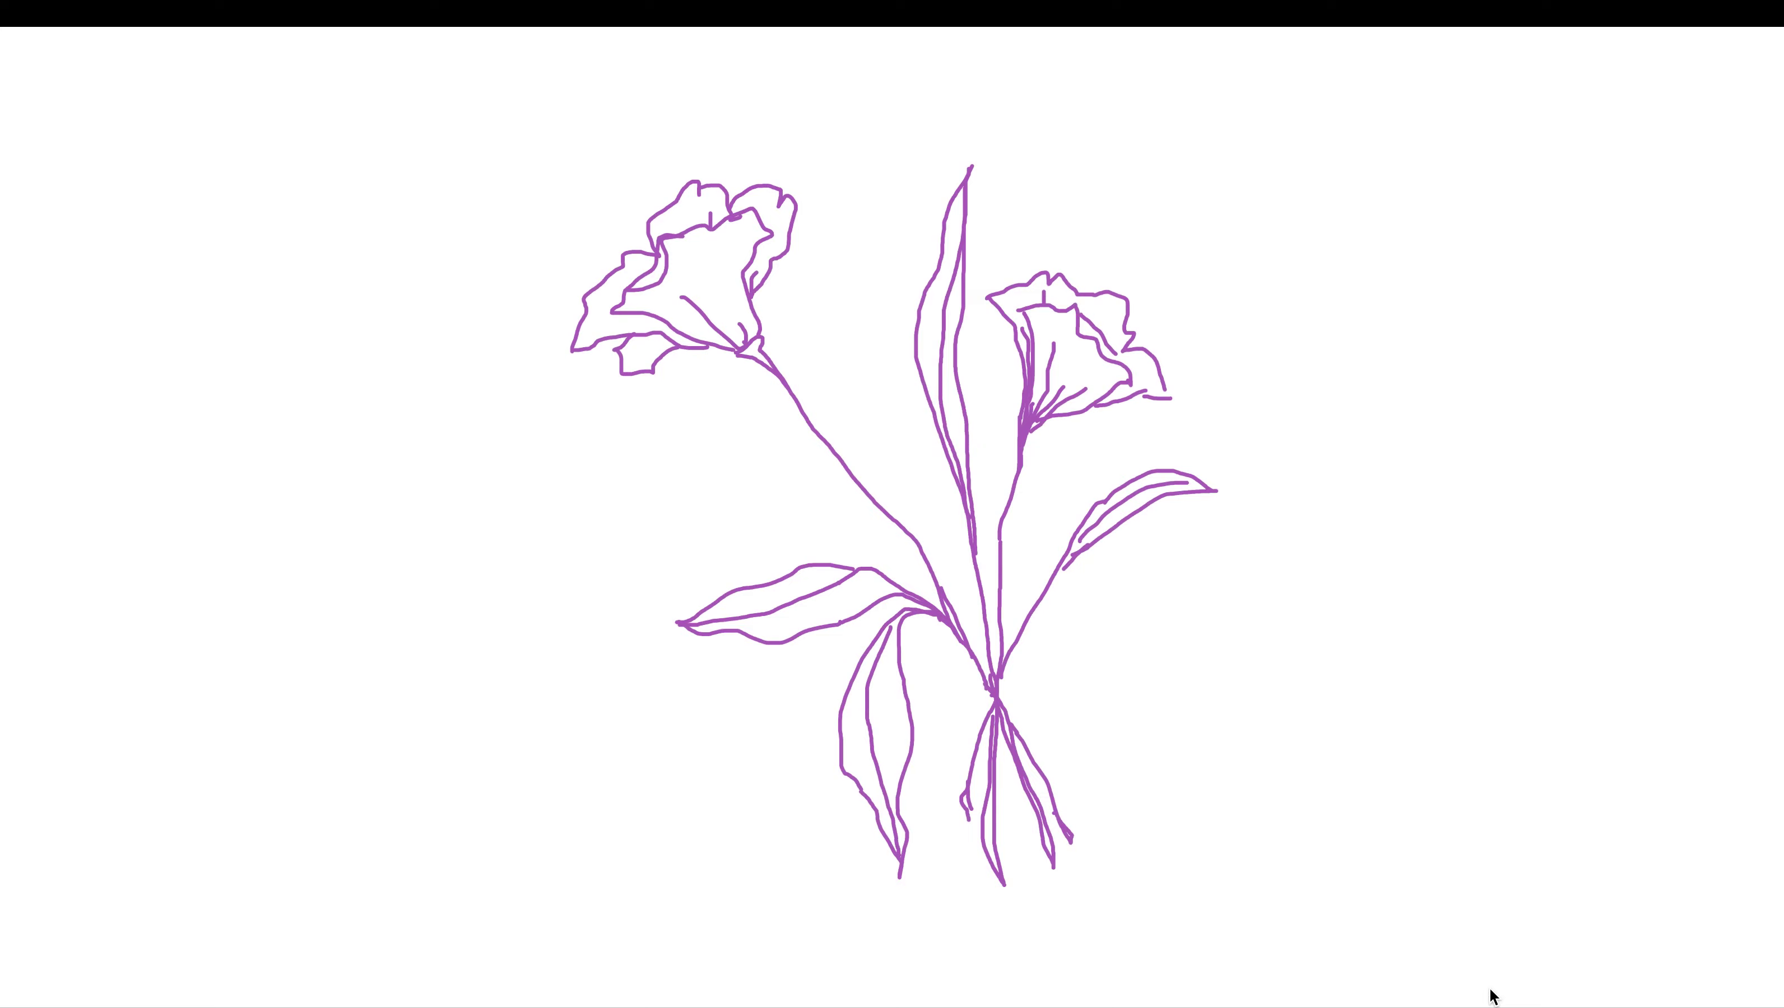
{"action": "left_click", "coordinate": [1381, 794]}
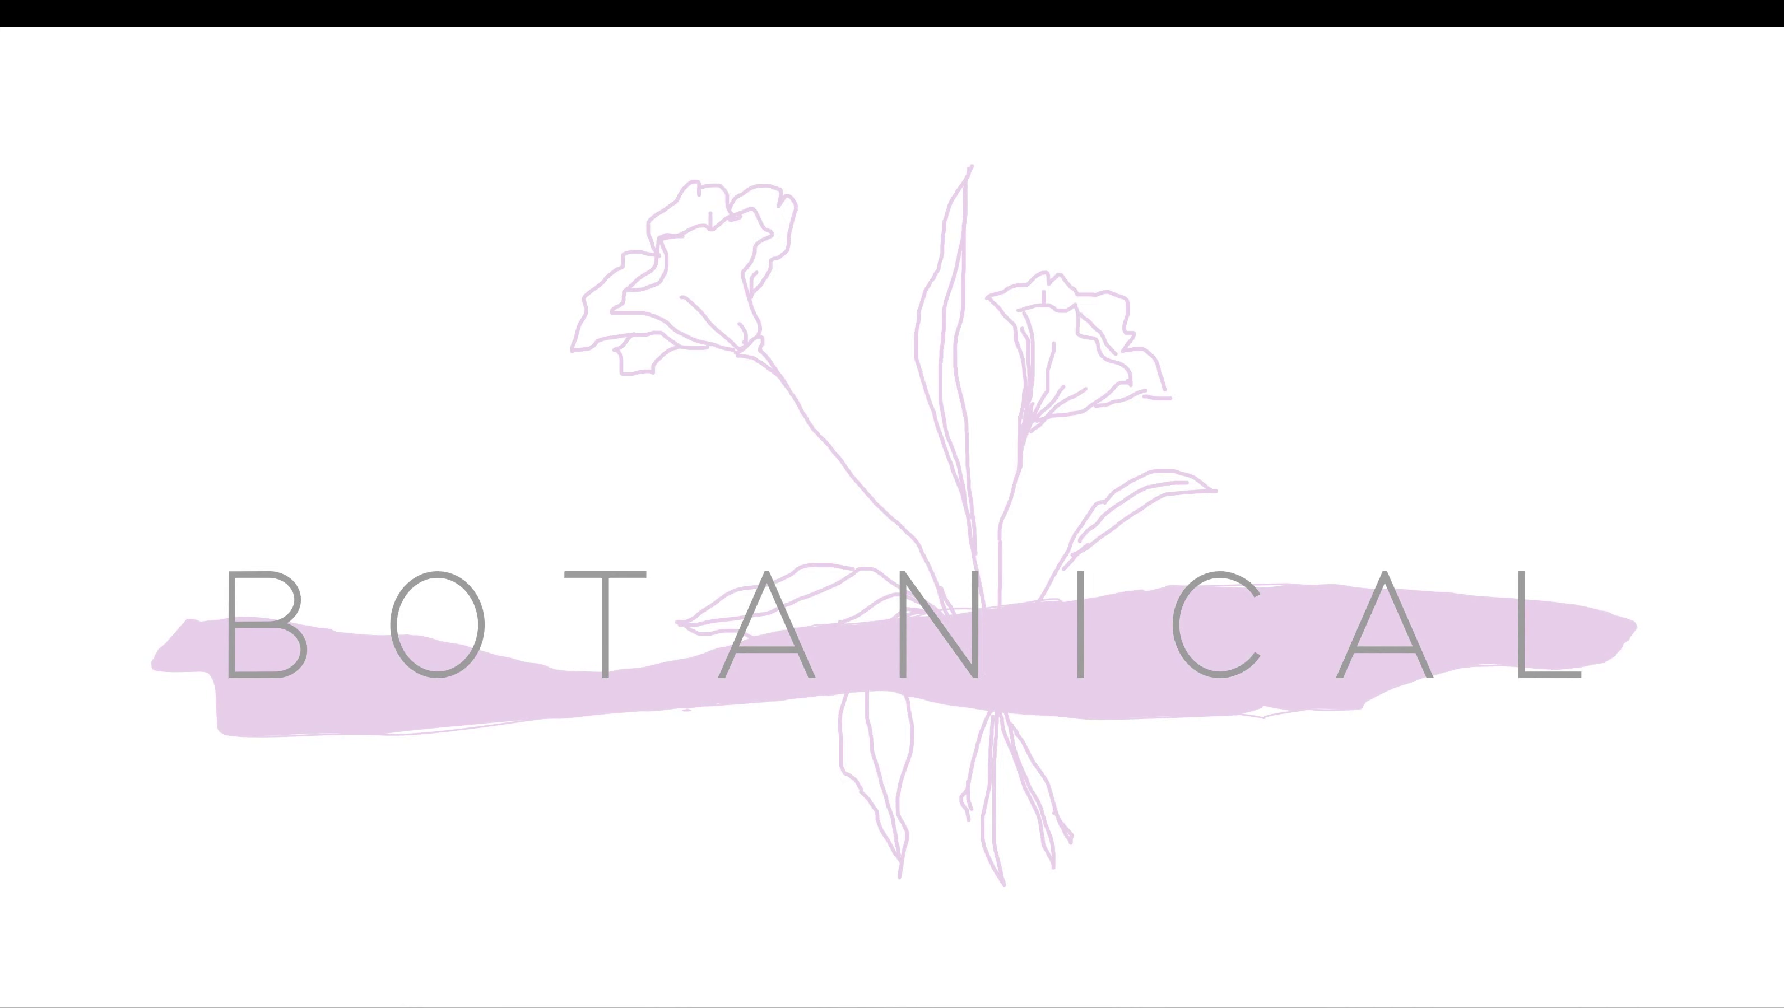
{"action": "key", "text": "Right"}
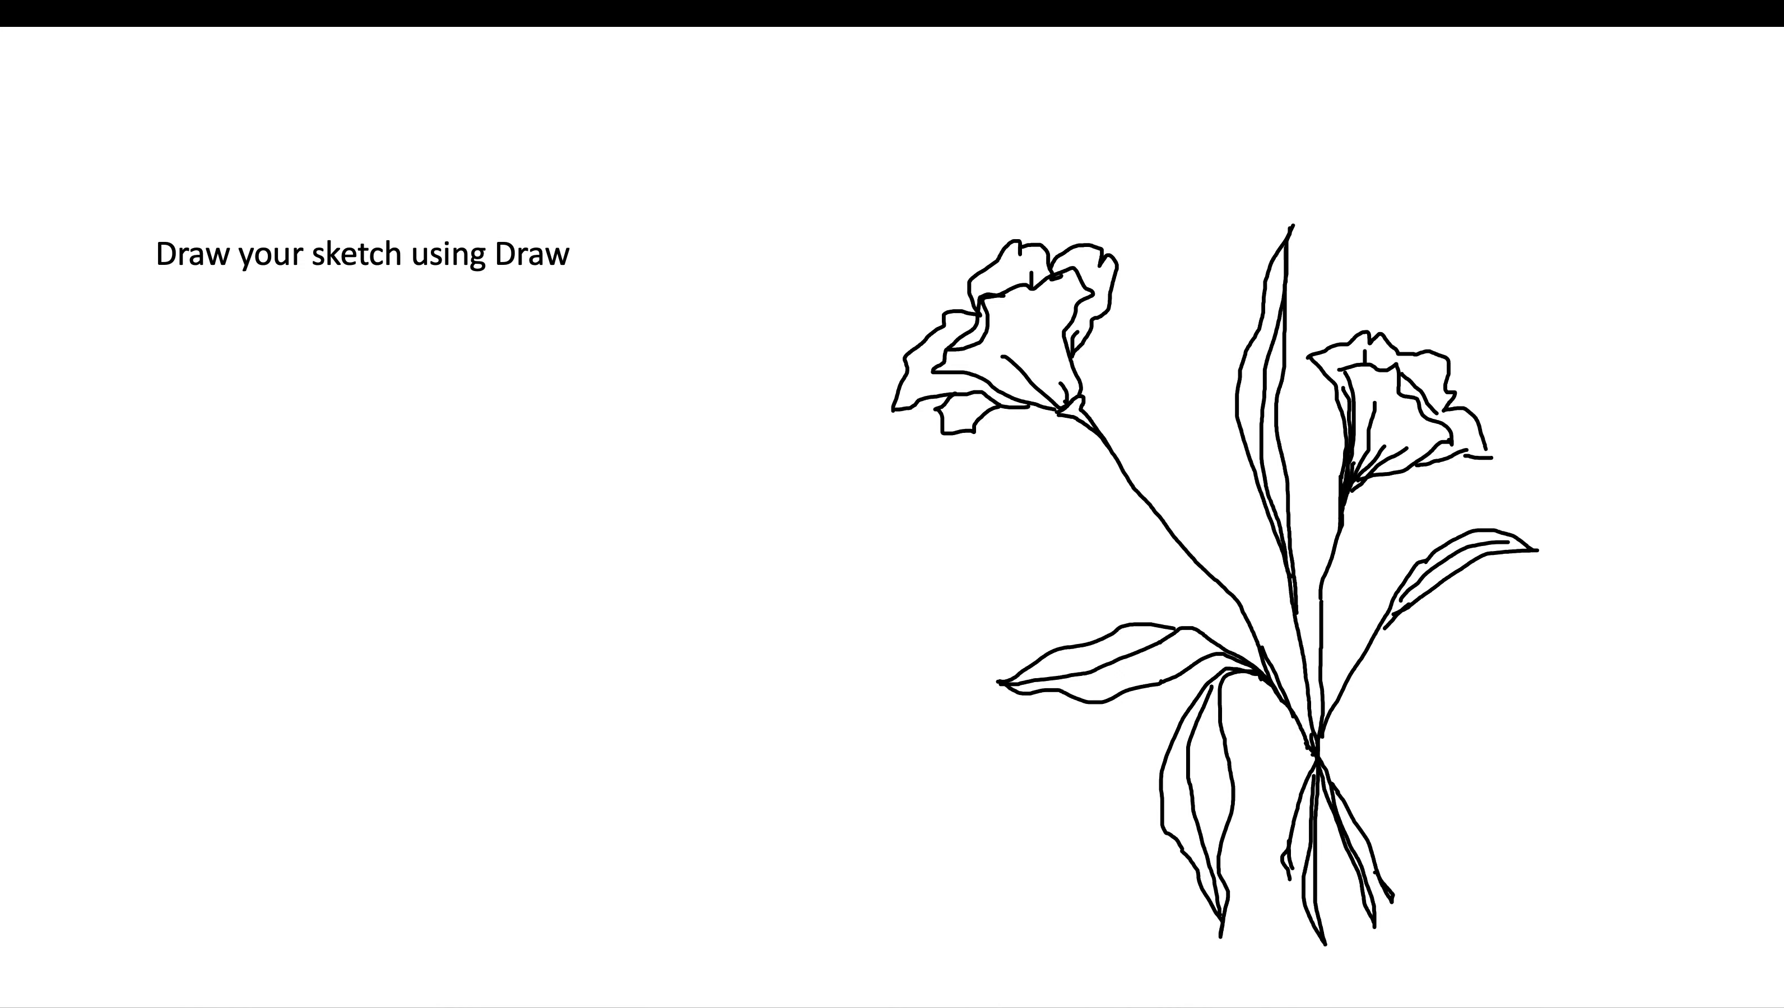
{"action": "key", "text": "Escape"}
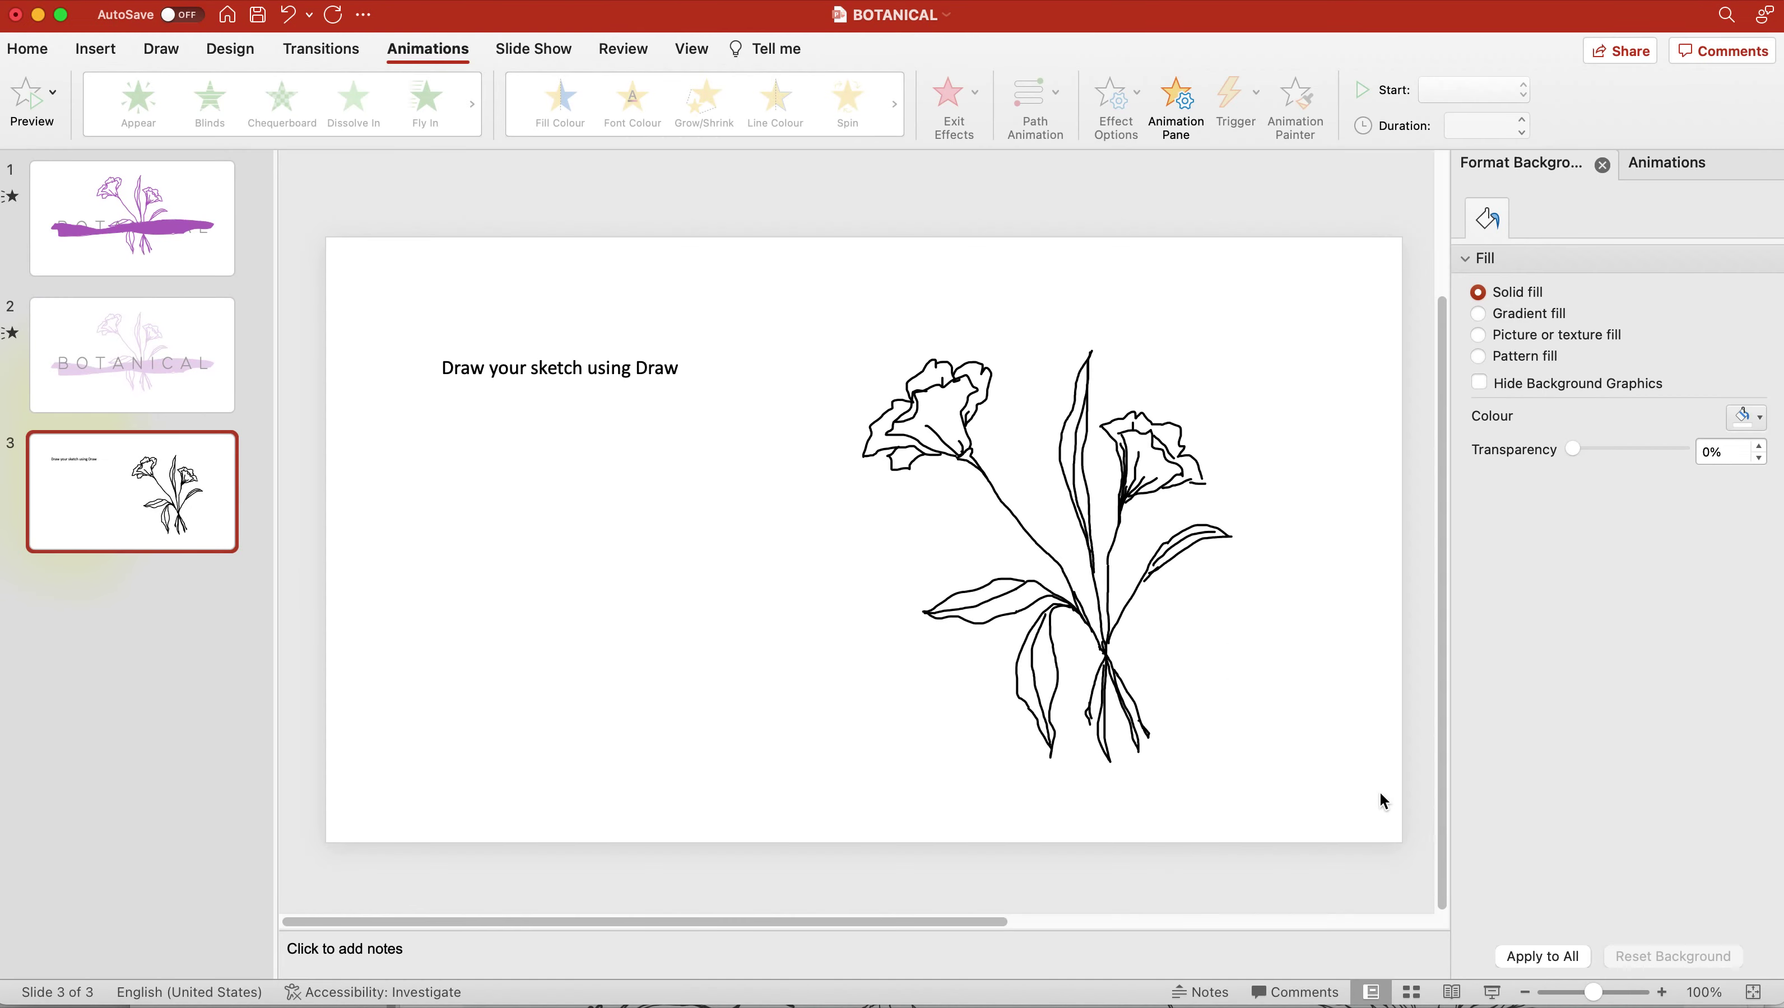
{"action": "left_click", "coordinate": [211, 342]}
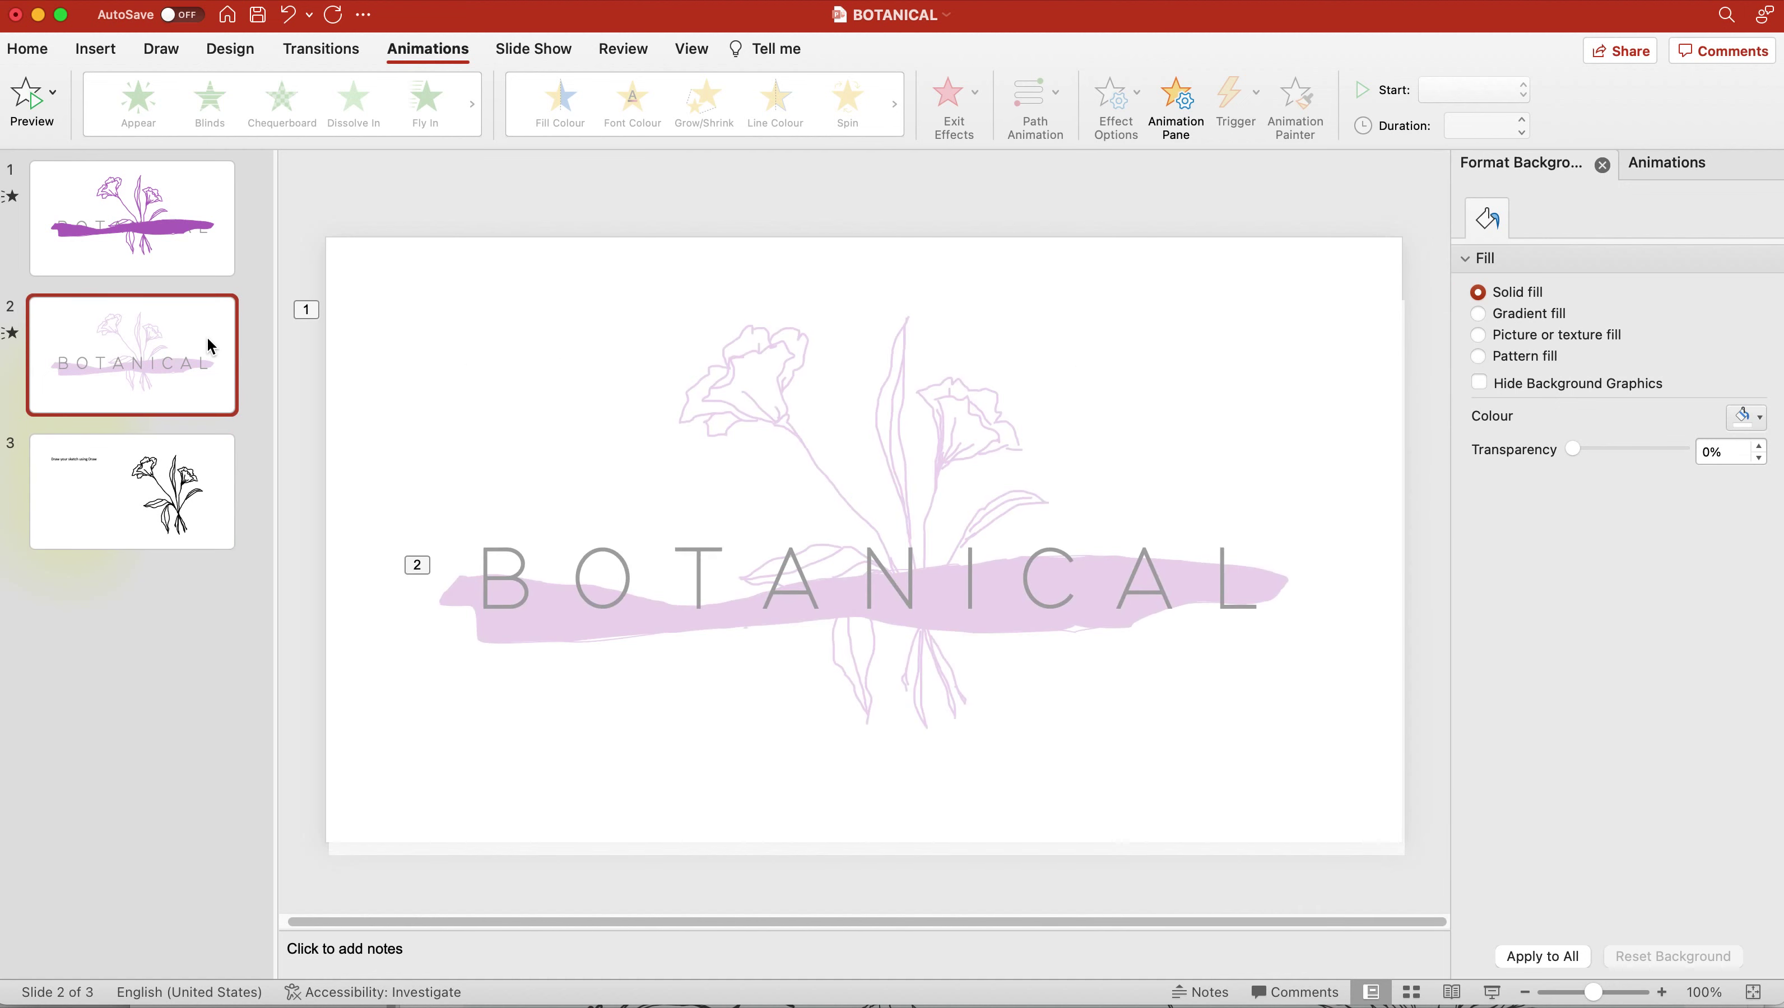